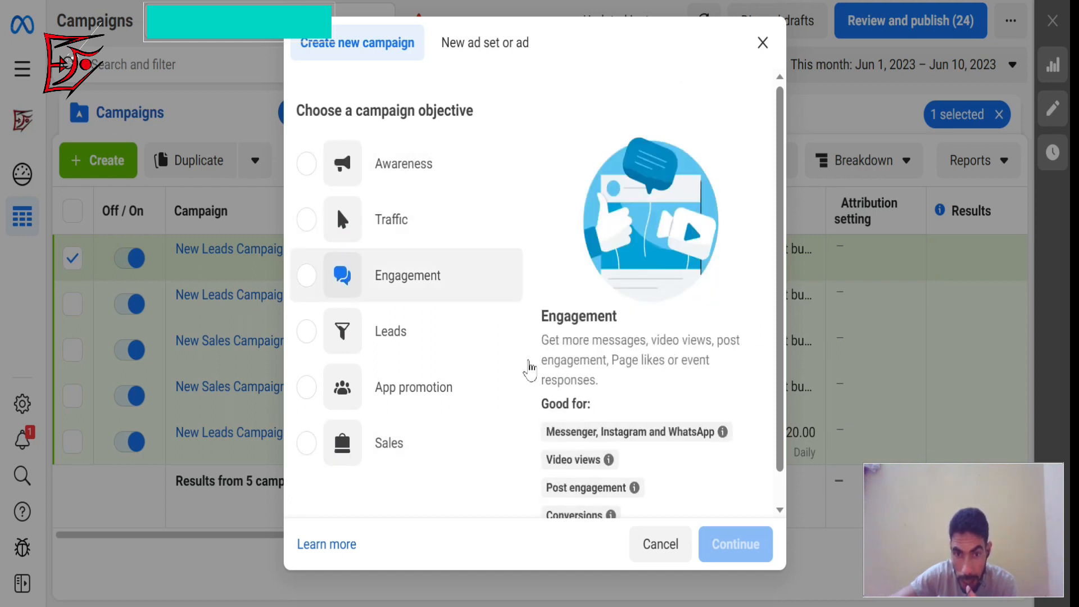
Preview the Awareness, Traffic and Engagement campaign objectives, and read what the Awareness objective's brand awareness, video view and store location uses mean.
left_click(309, 168)
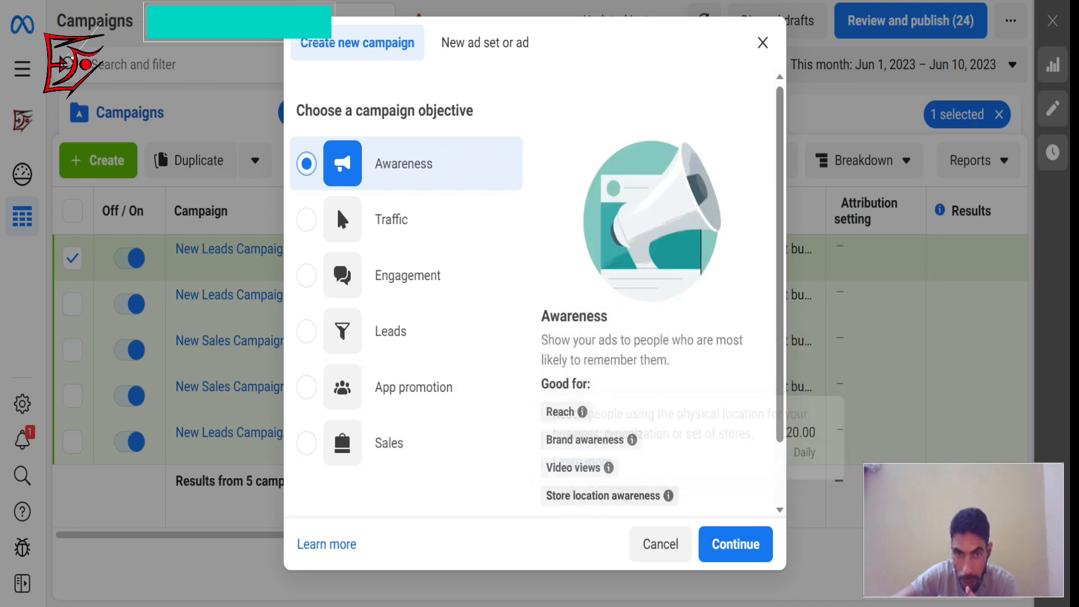
left_click(307, 229)
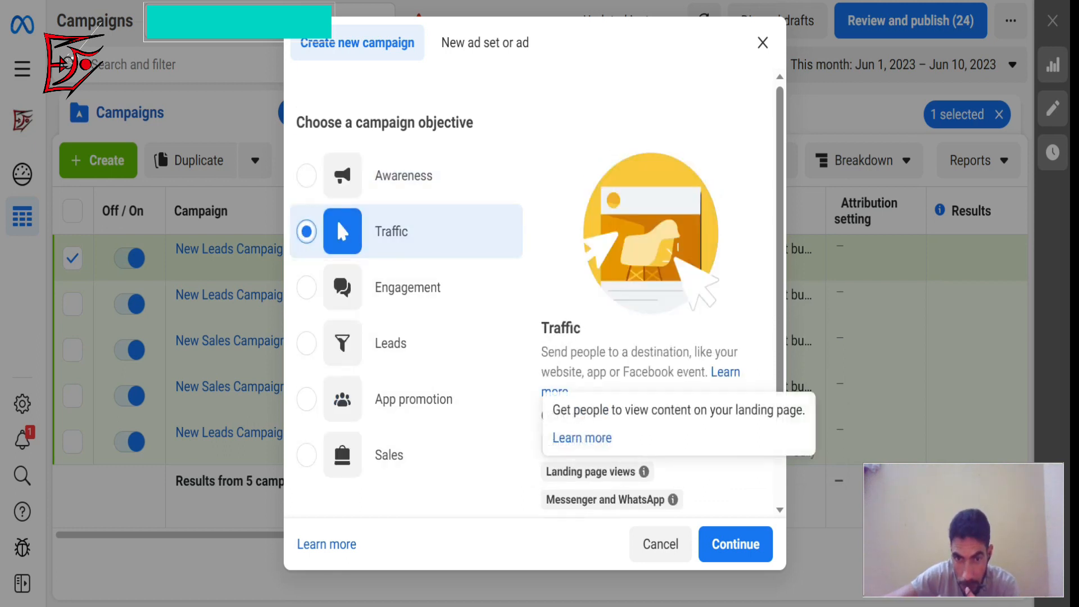
left_click(306, 289)
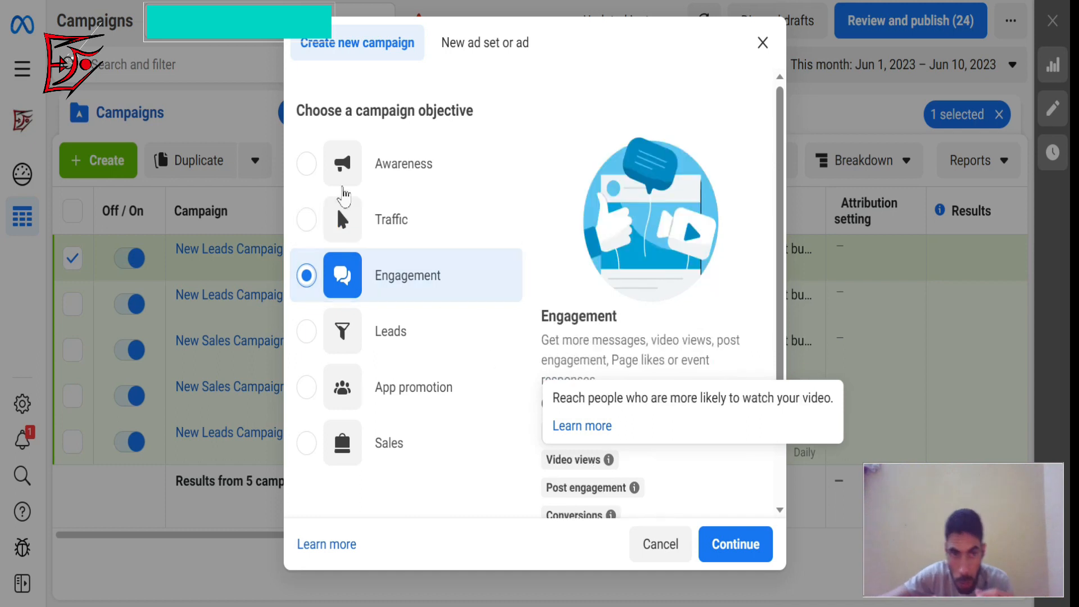
left_click(308, 164)
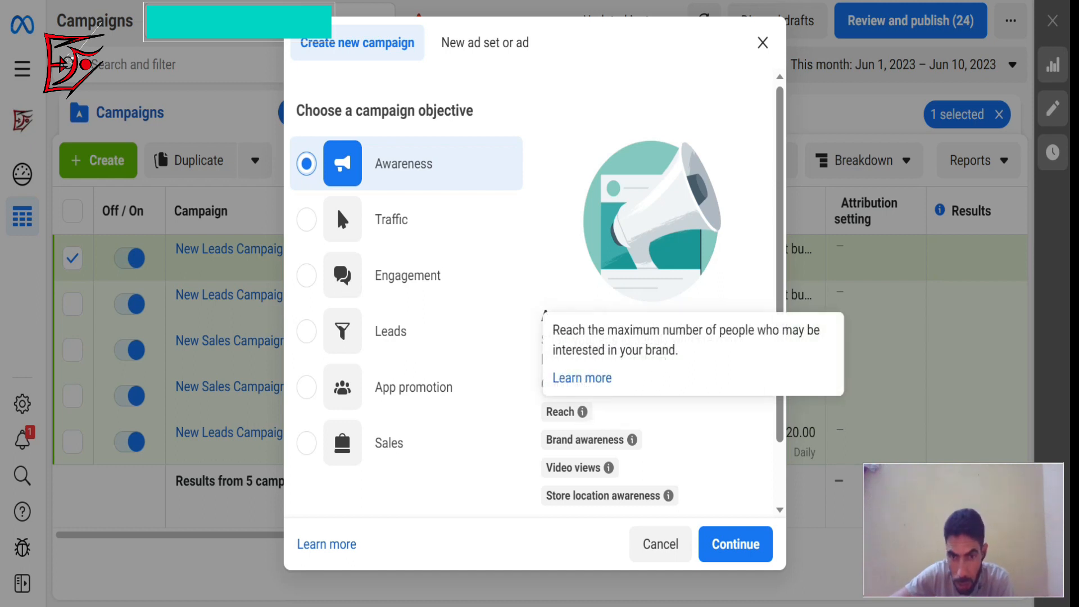
mouse_move(633, 440)
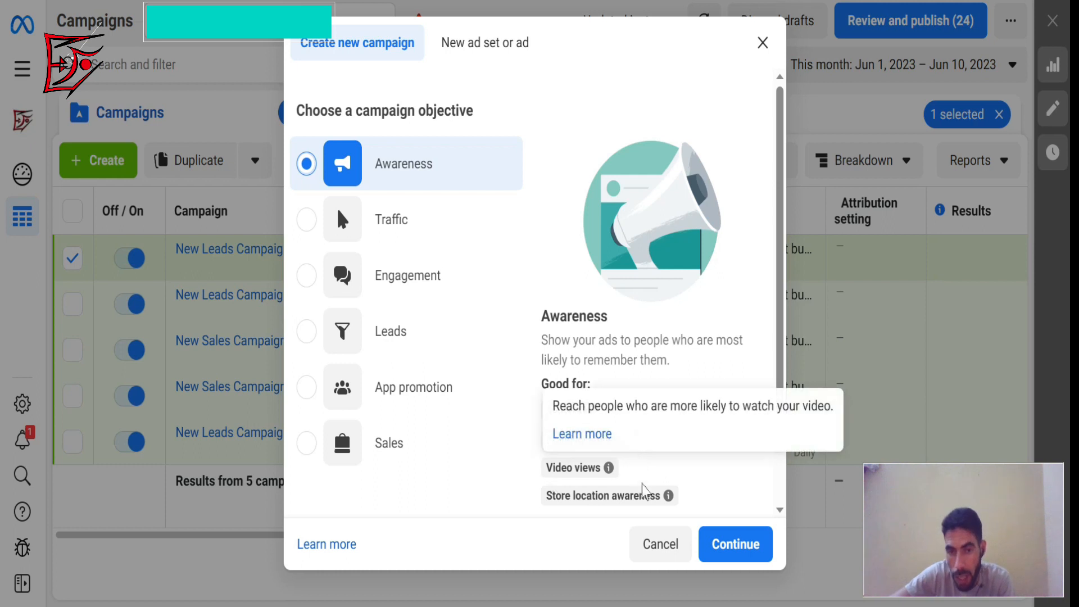
mouse_move(647, 496)
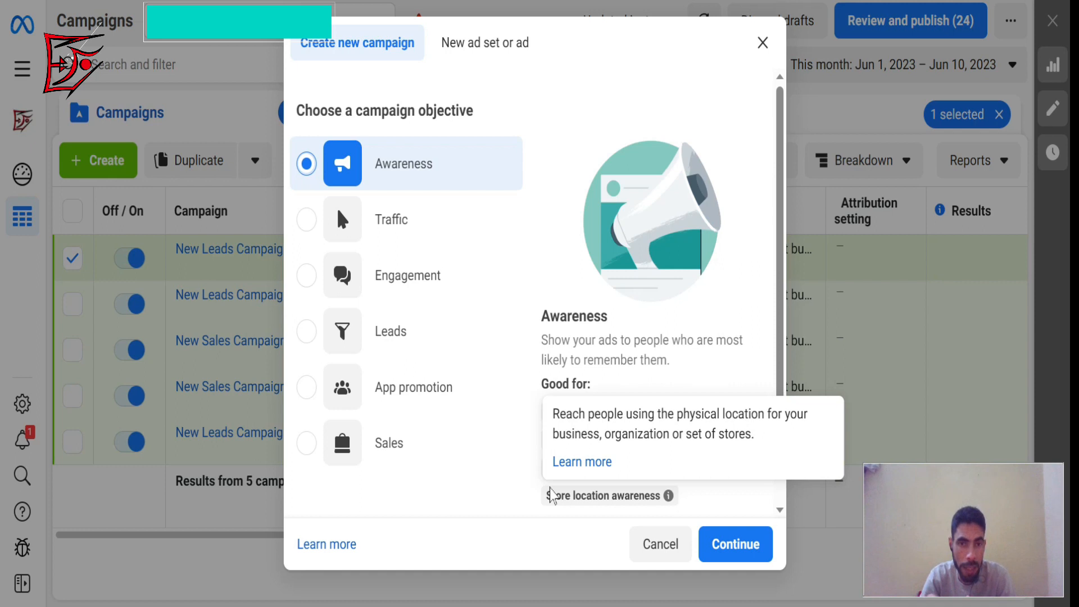
Examine the Traffic and Engagement objectives and read the explanations of their suggested uses, such as link clicks and landing page views.
left_click(311, 221)
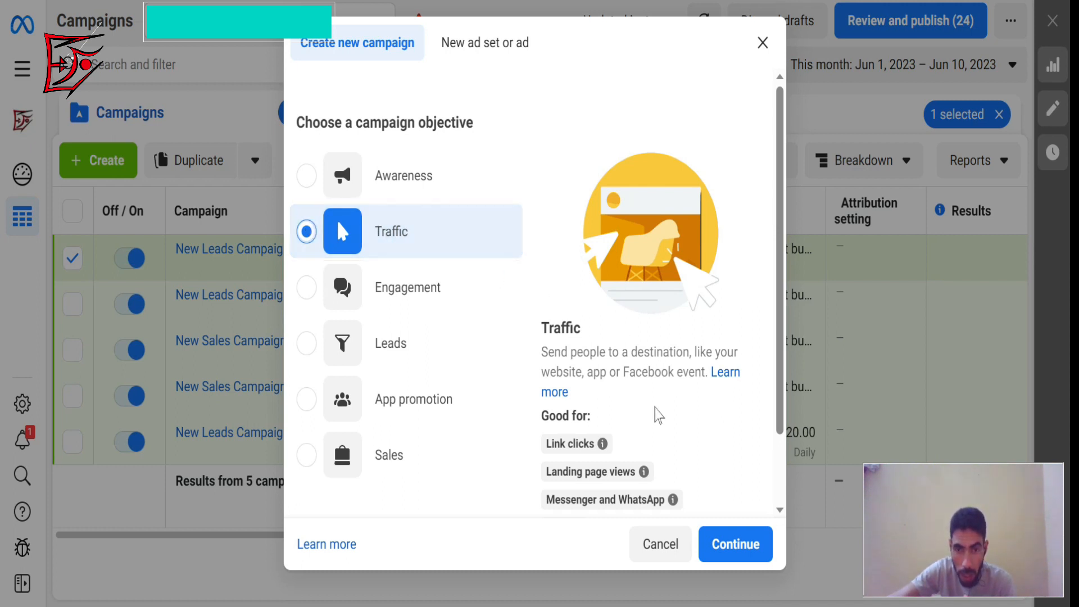
mouse_move(581, 437)
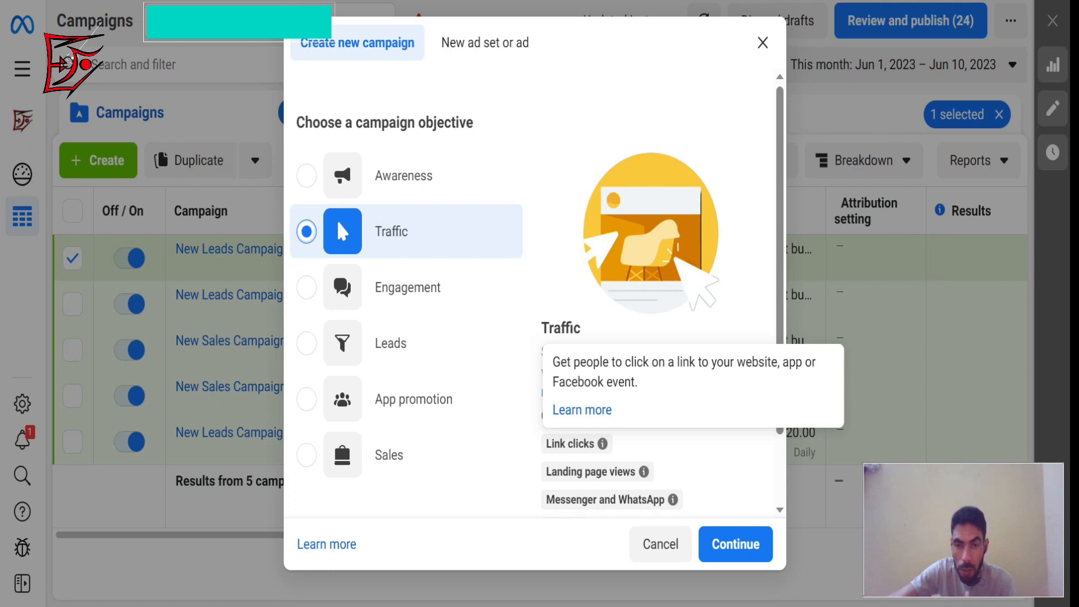
mouse_move(613, 478)
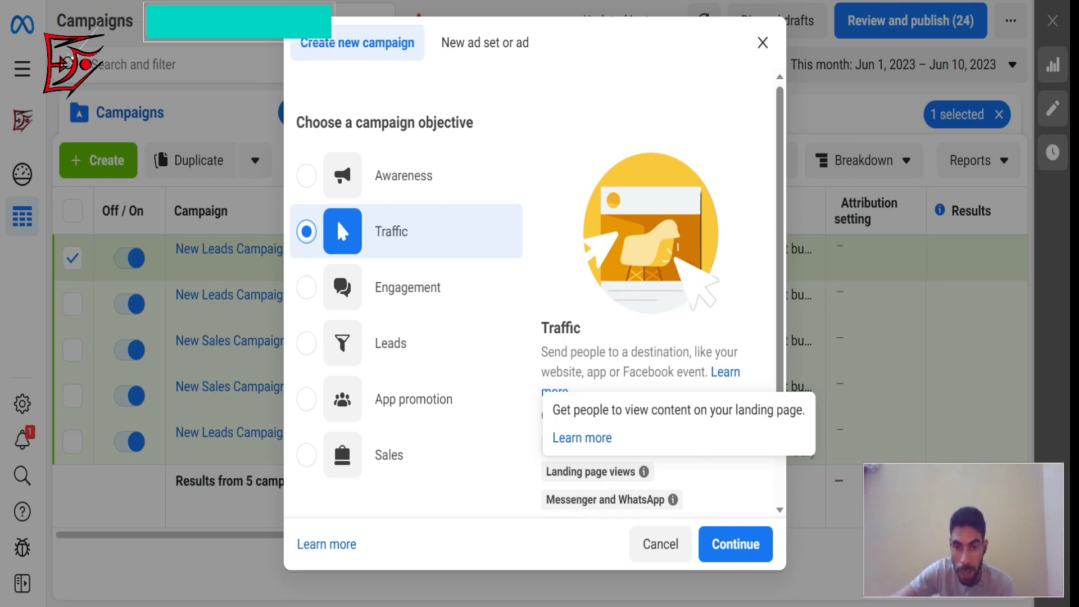
mouse_move(551, 502)
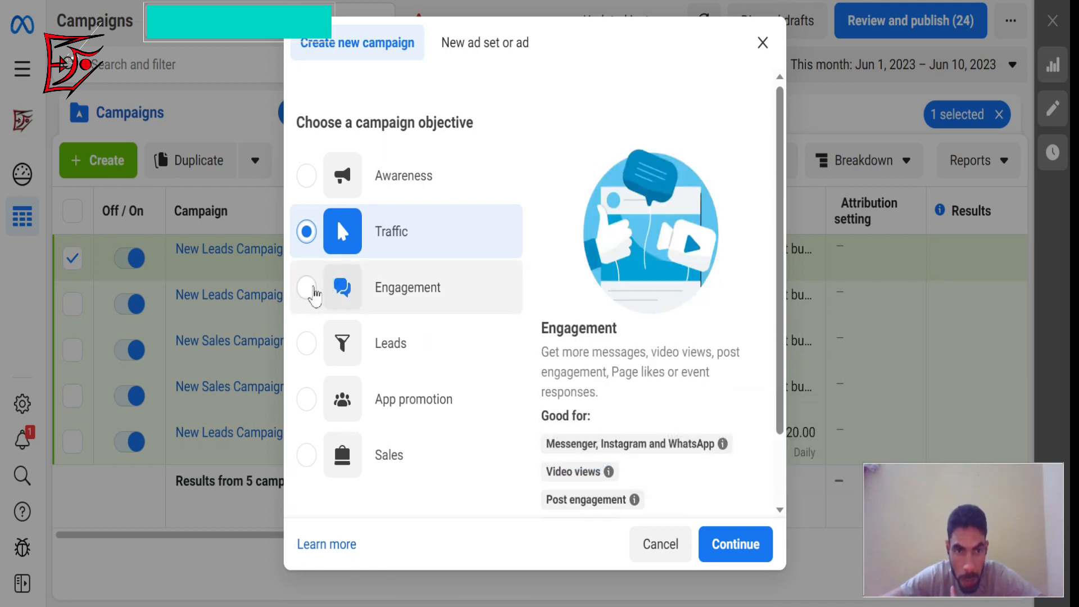
left_click(308, 287)
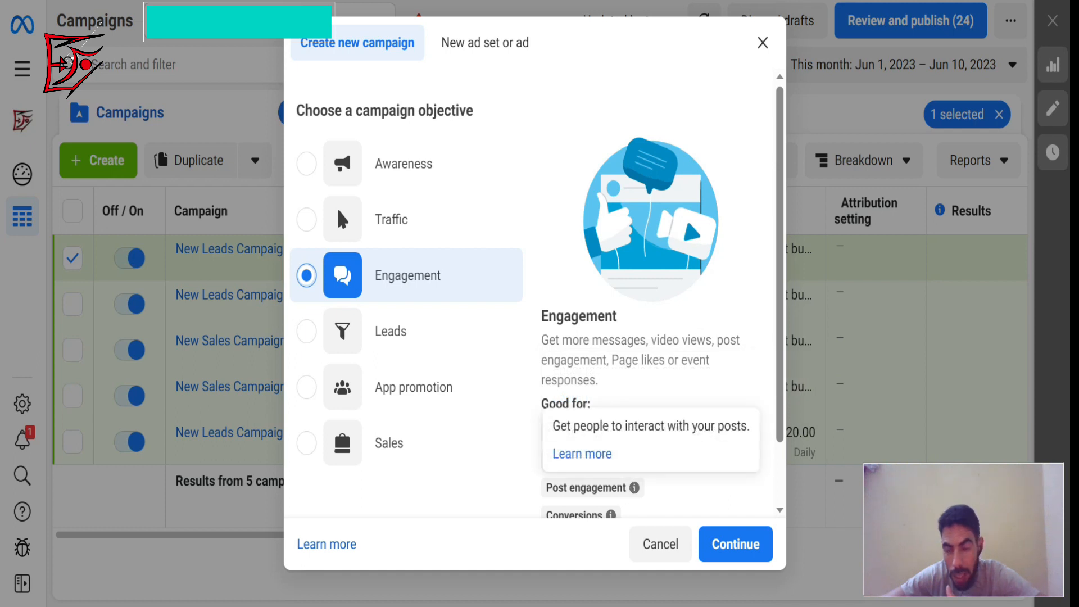
mouse_move(610, 515)
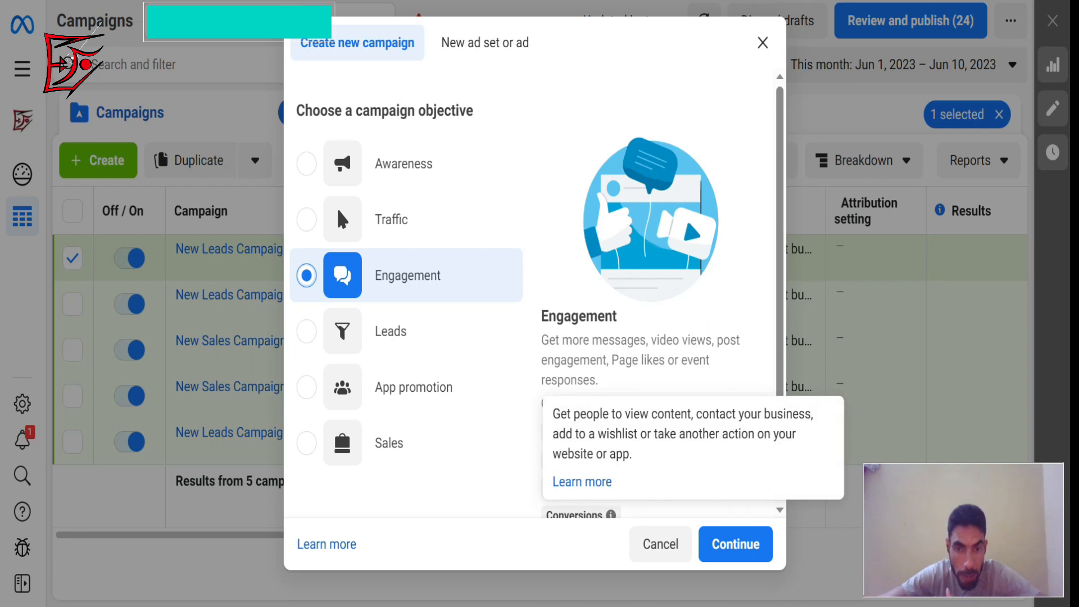
Examine the Leads, App promotion and Sales objectives and read the explanations of their suggested uses.
left_click(307, 332)
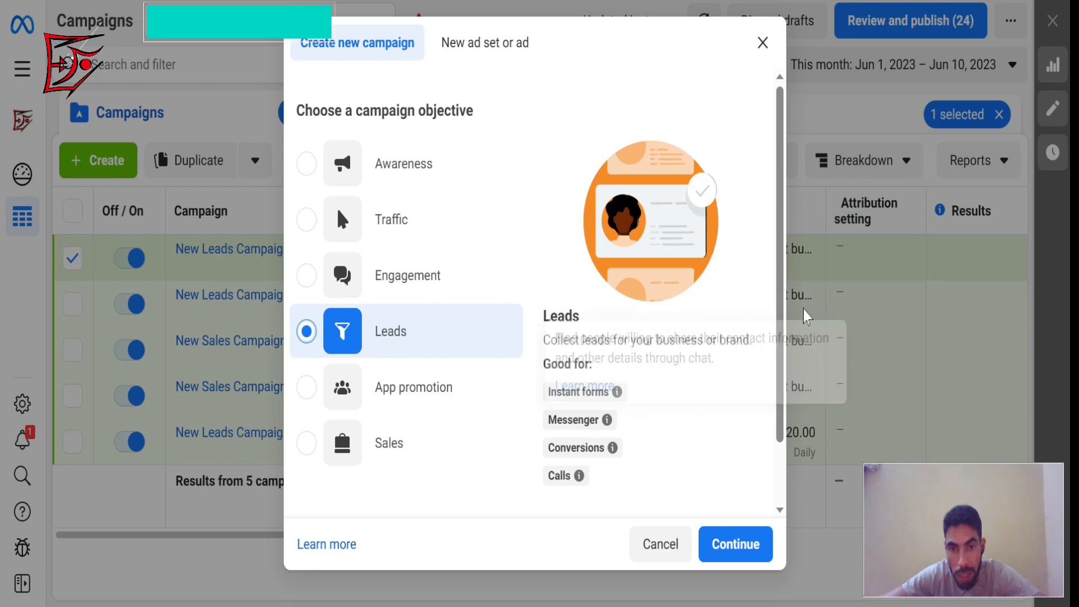
mouse_move(616, 391)
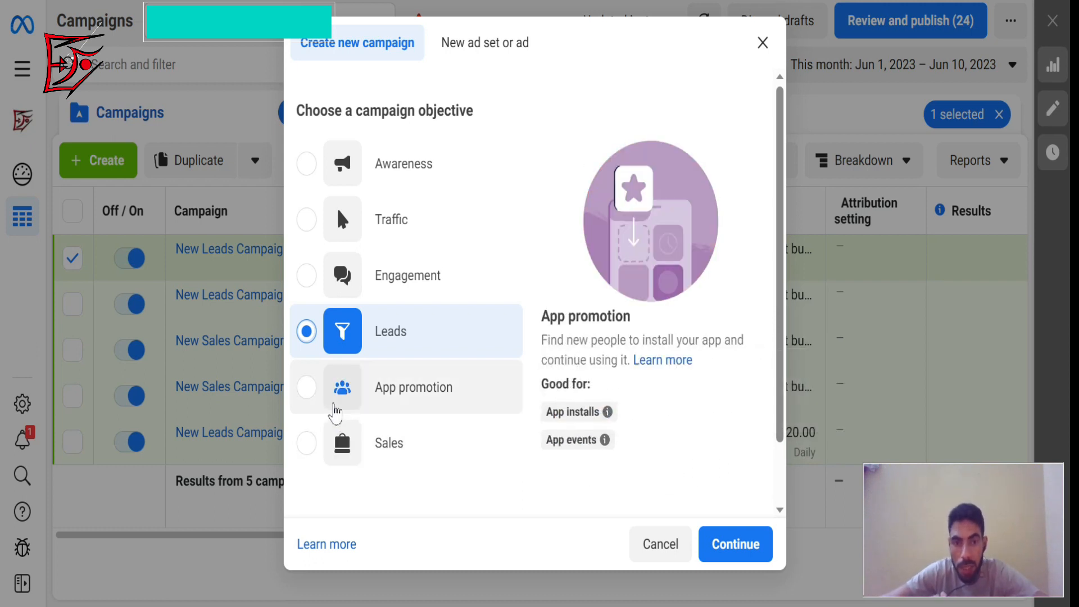
left_click(306, 388)
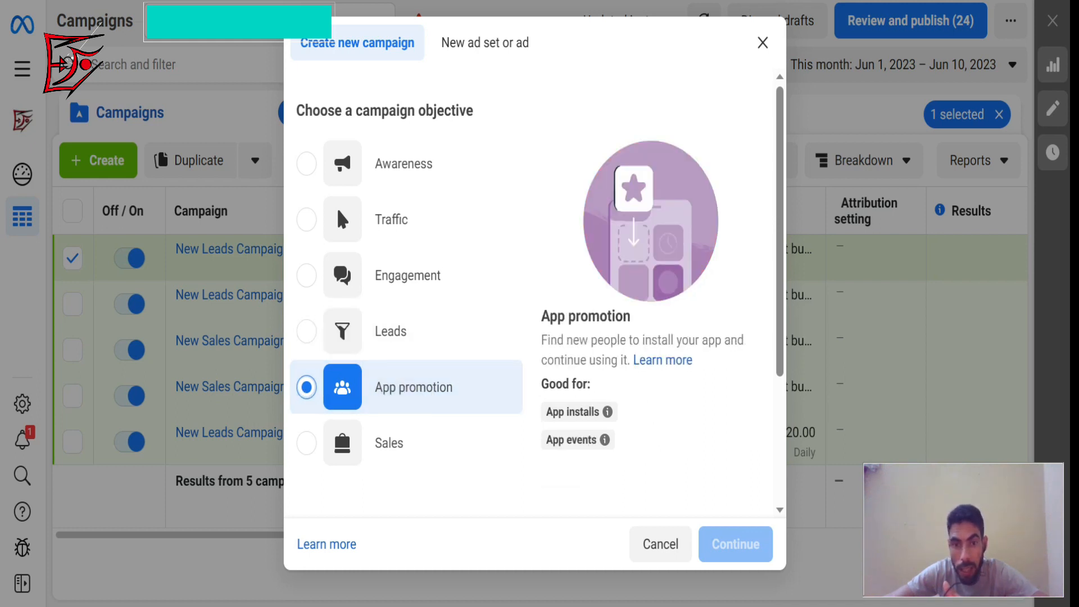
mouse_move(607, 411)
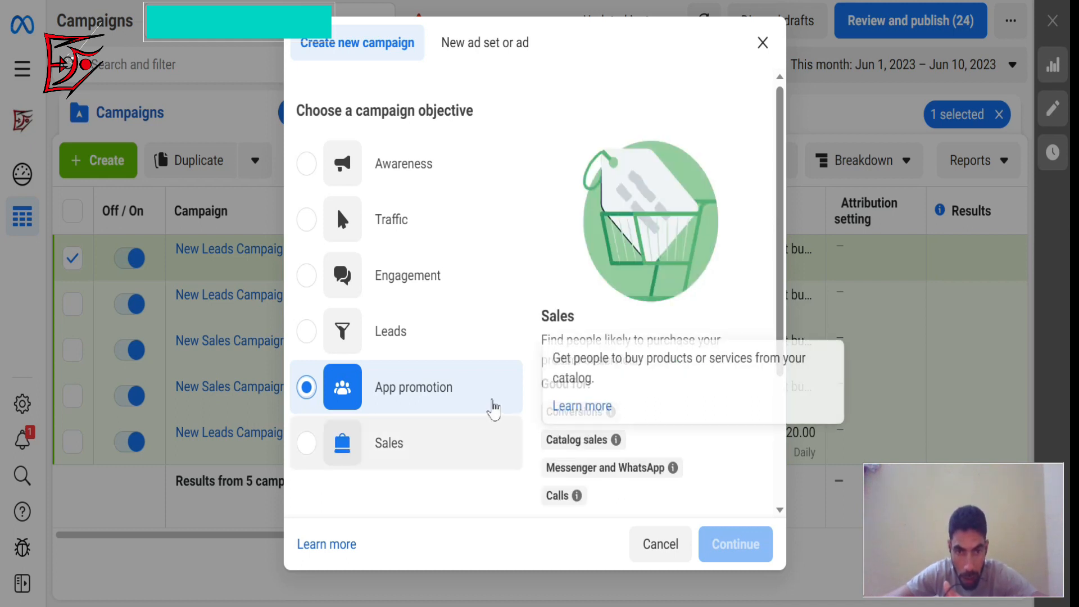
left_click(307, 444)
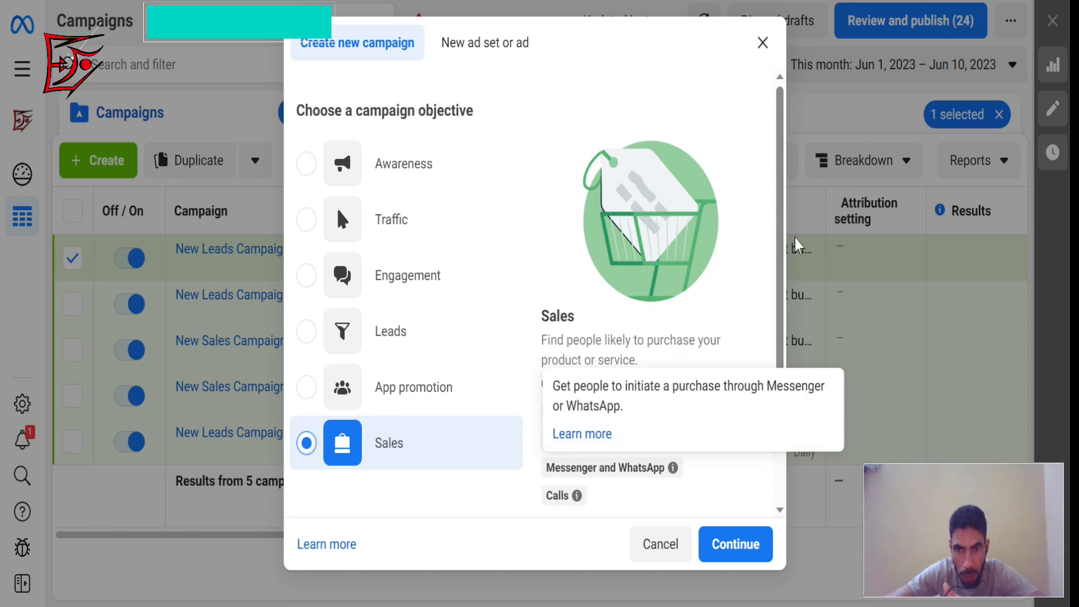
mouse_move(619, 440)
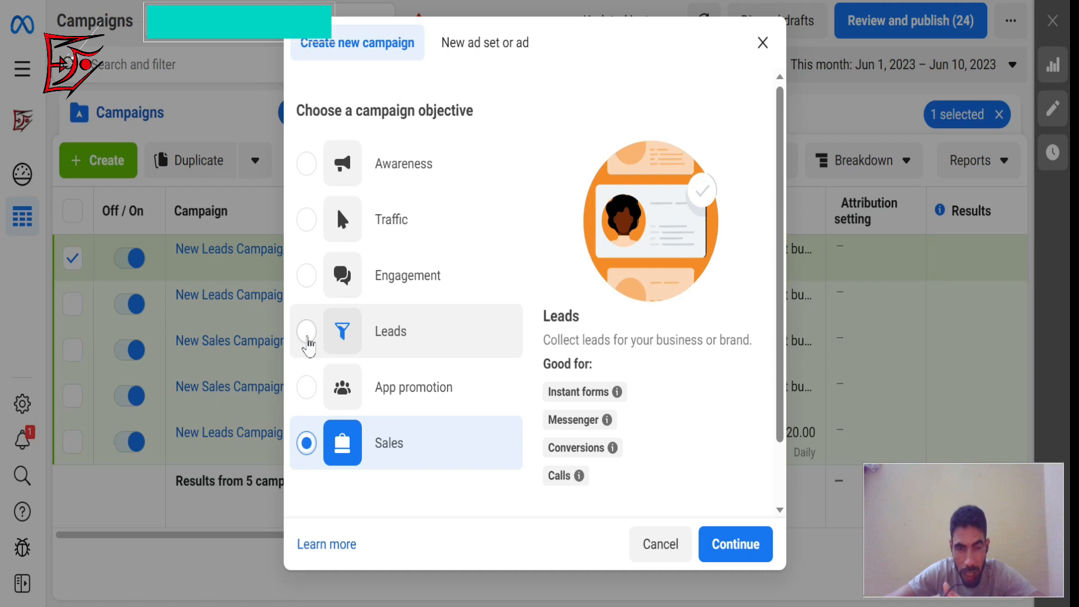
Create a new campaign with the Leads objective, using the Manual leads campaign setup.
left_click(308, 337)
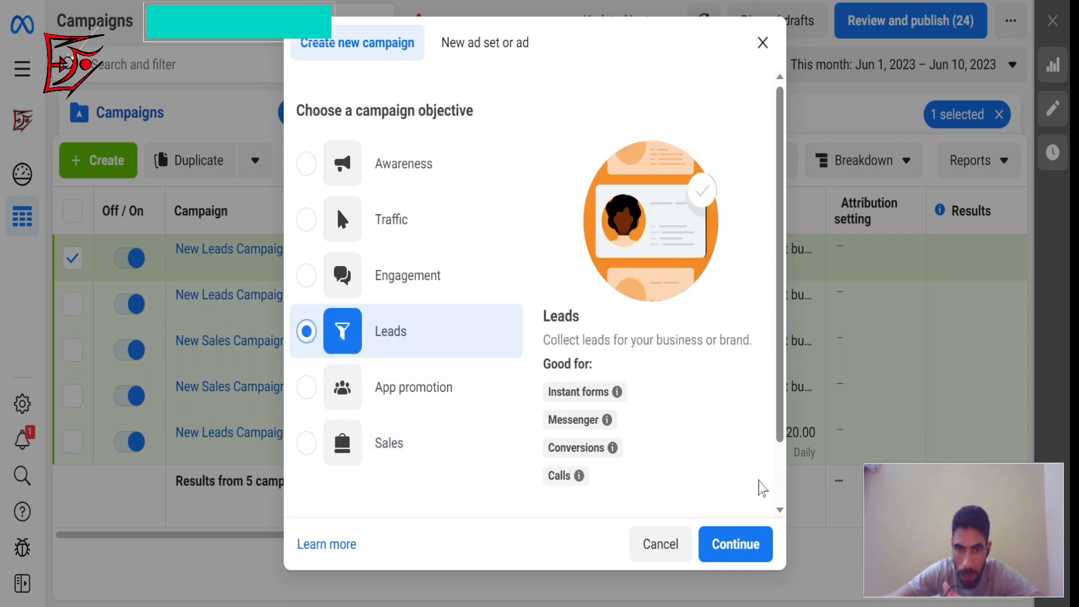
left_click(731, 543)
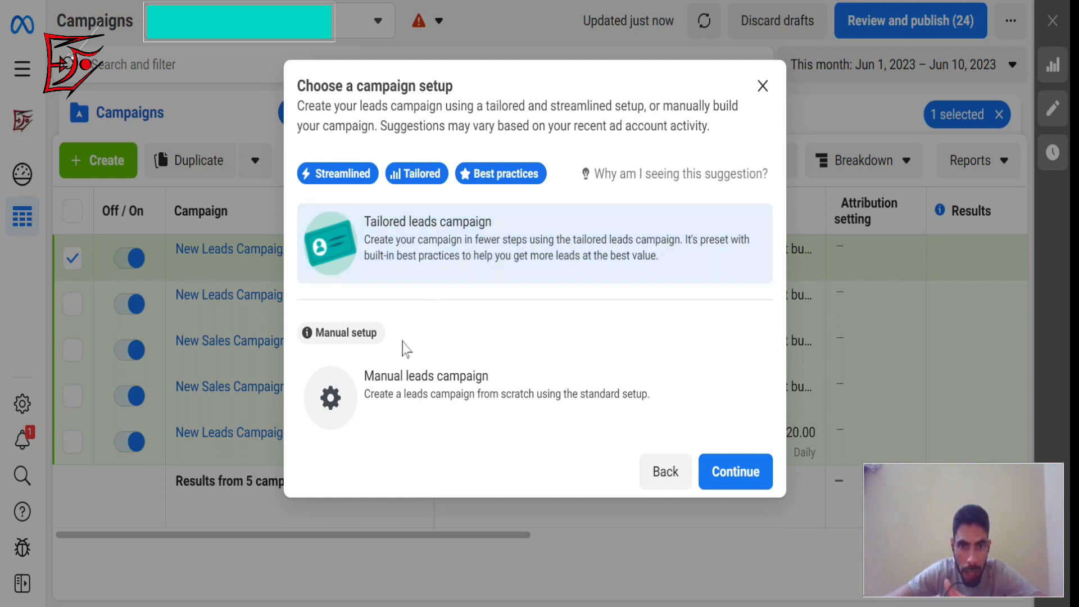
left_click(404, 402)
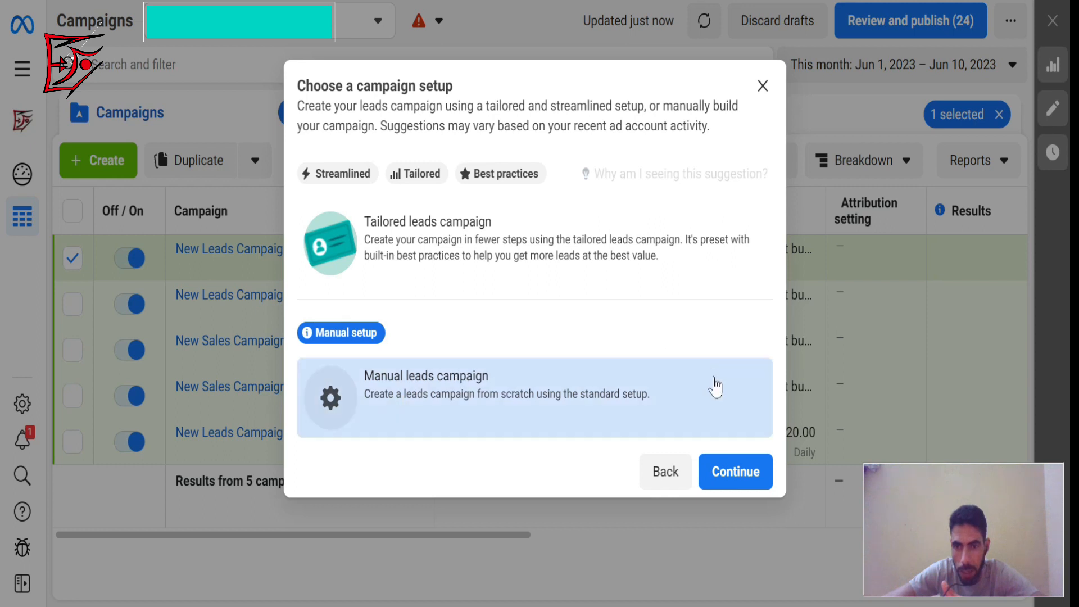
left_click(741, 476)
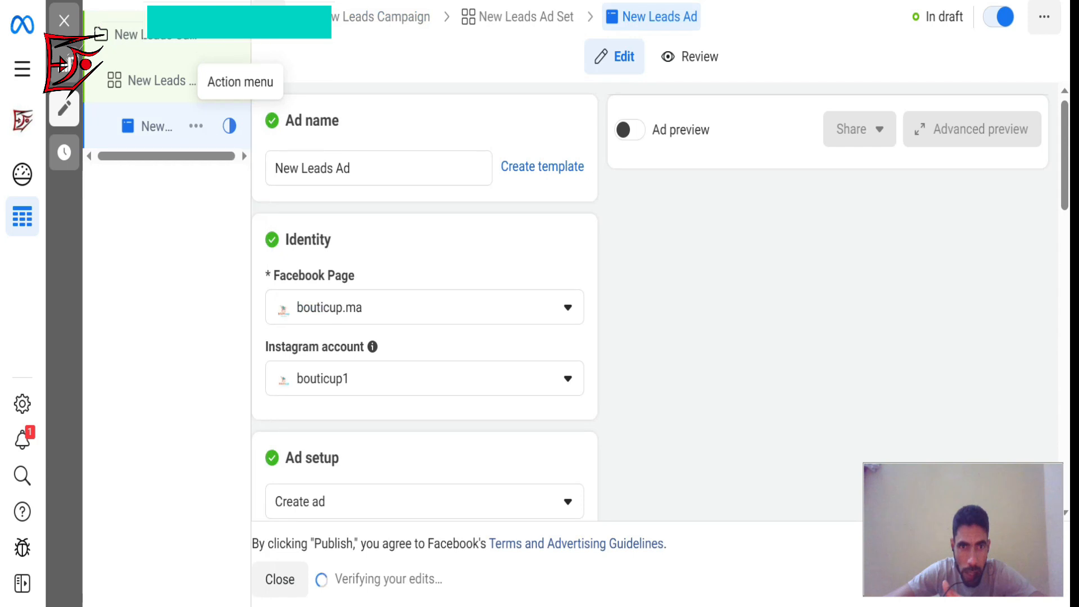
Rename the new leads ad to "hachoir lead test".
left_click(362, 169)
key("ctrl+a")
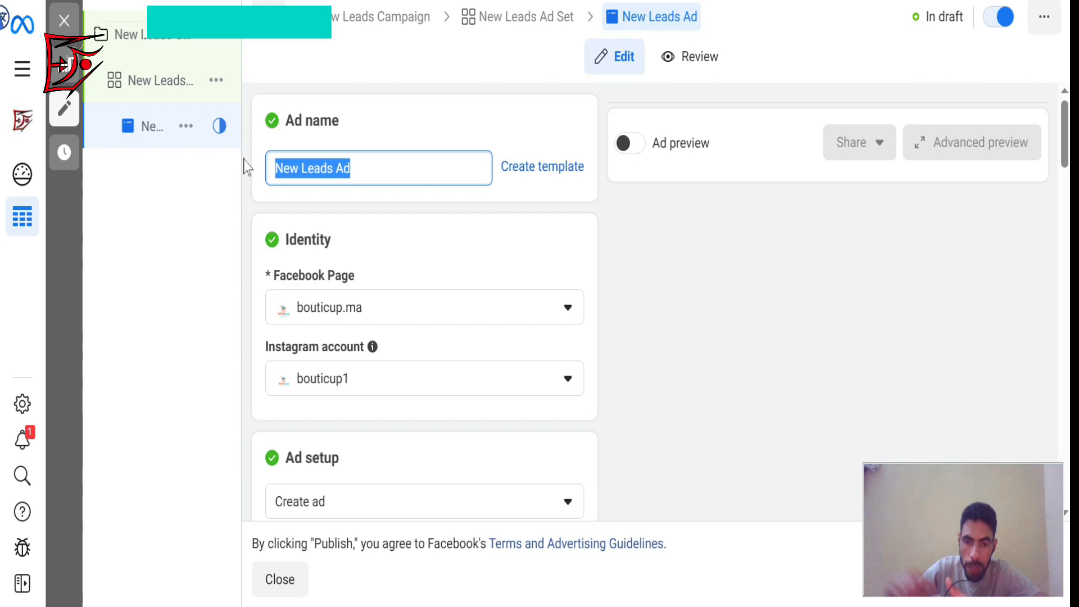
type("ha")
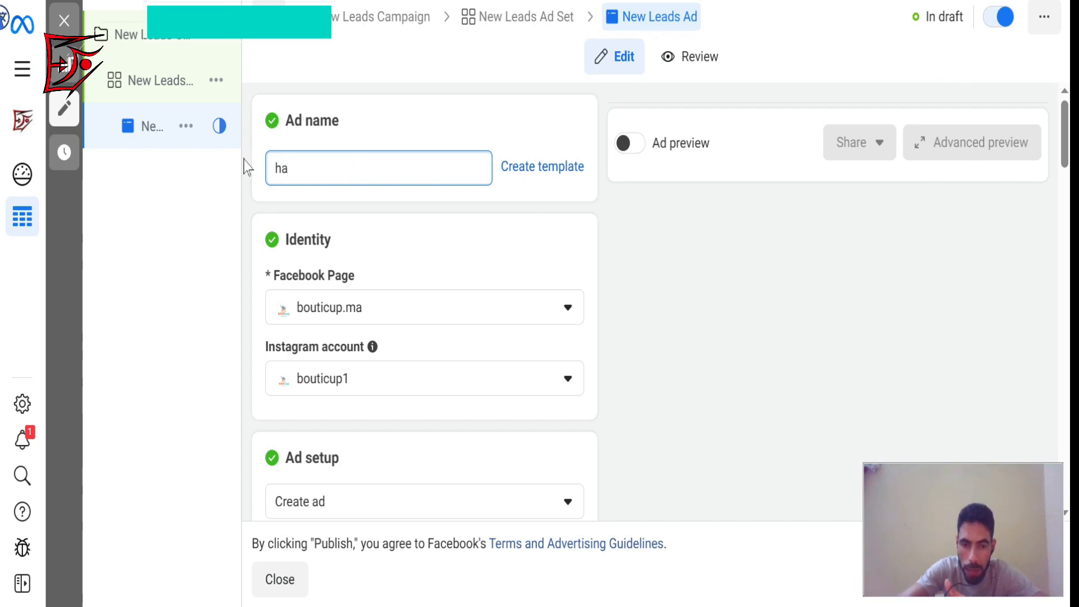
type("choir")
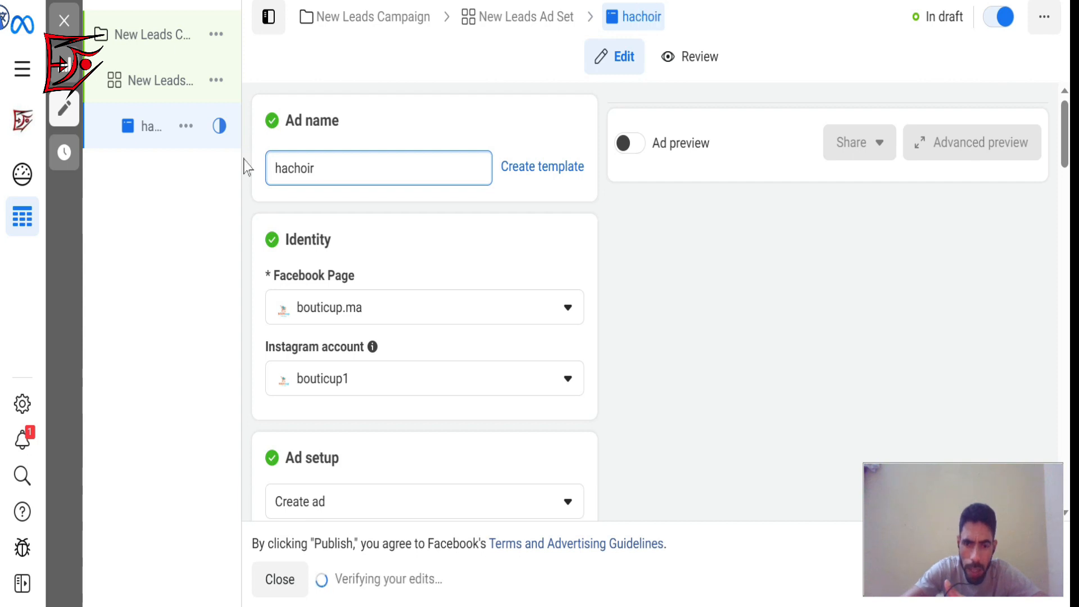
type(" lea")
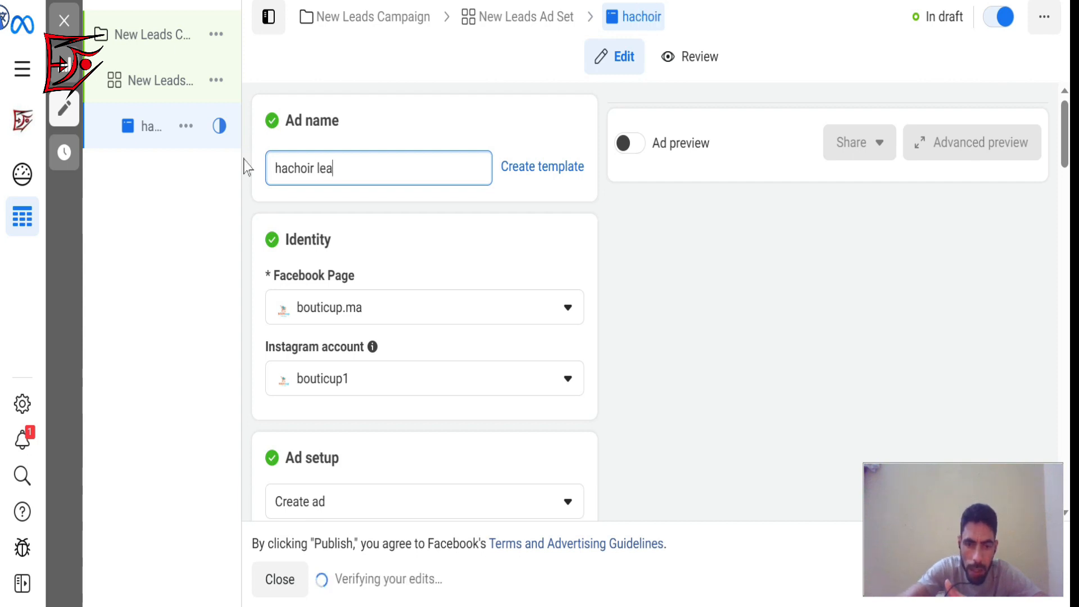
type("d 1")
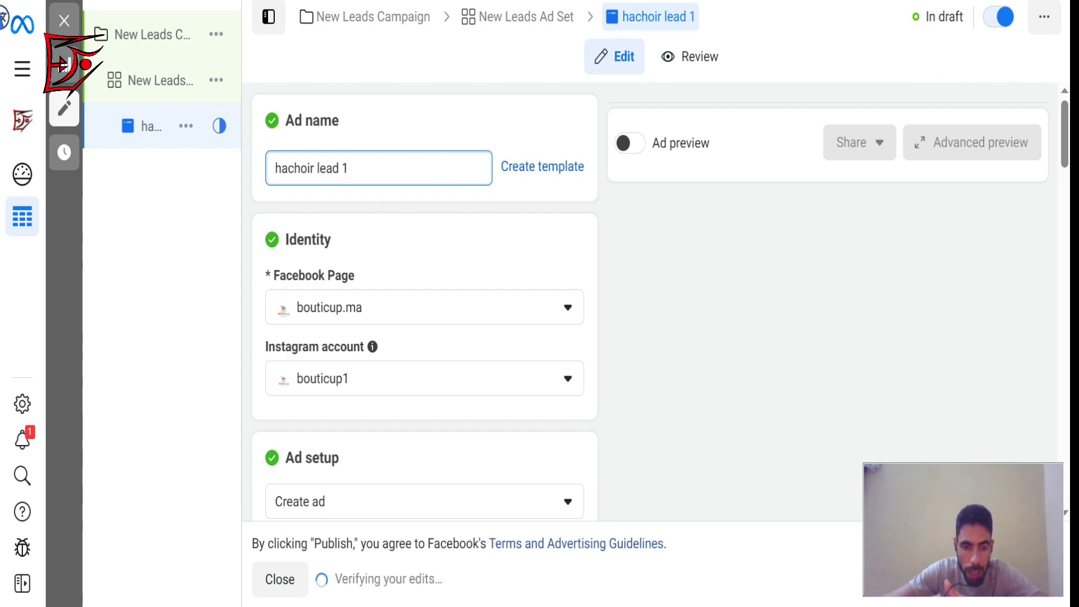
double_click(357, 167)
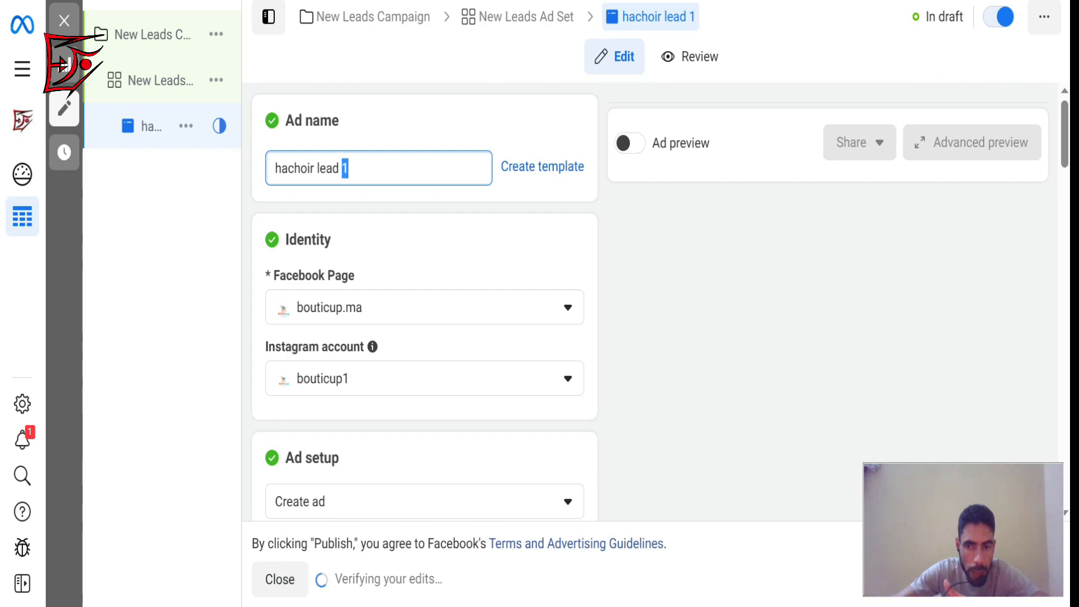
key("BackSpace")
type("test")
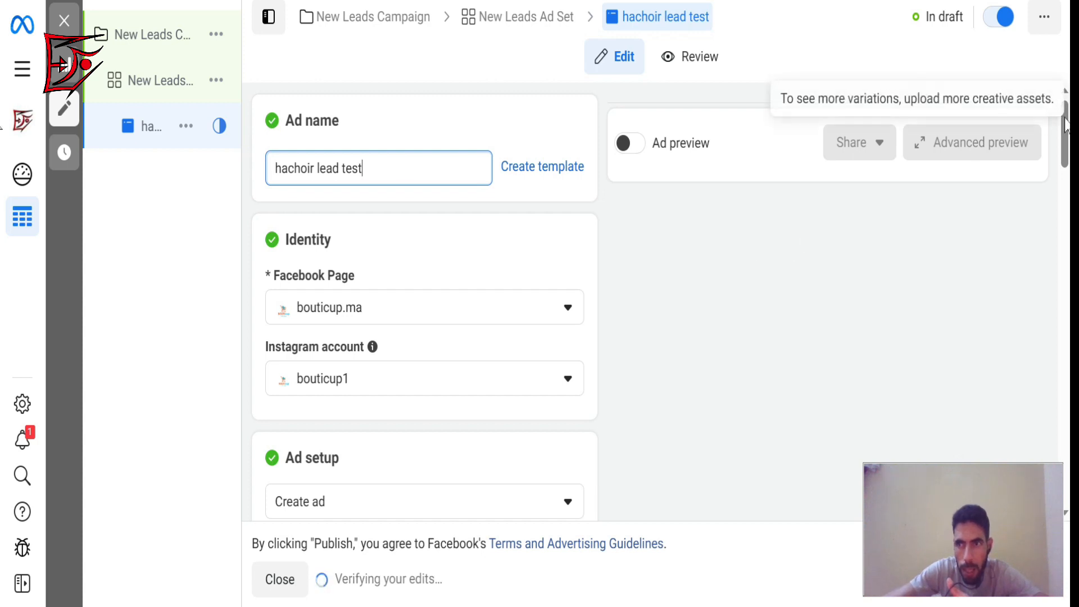
Rename the new leads campaign to "hachoir test lead" and copy that name.
left_click_drag(1066, 126, 1068, 179)
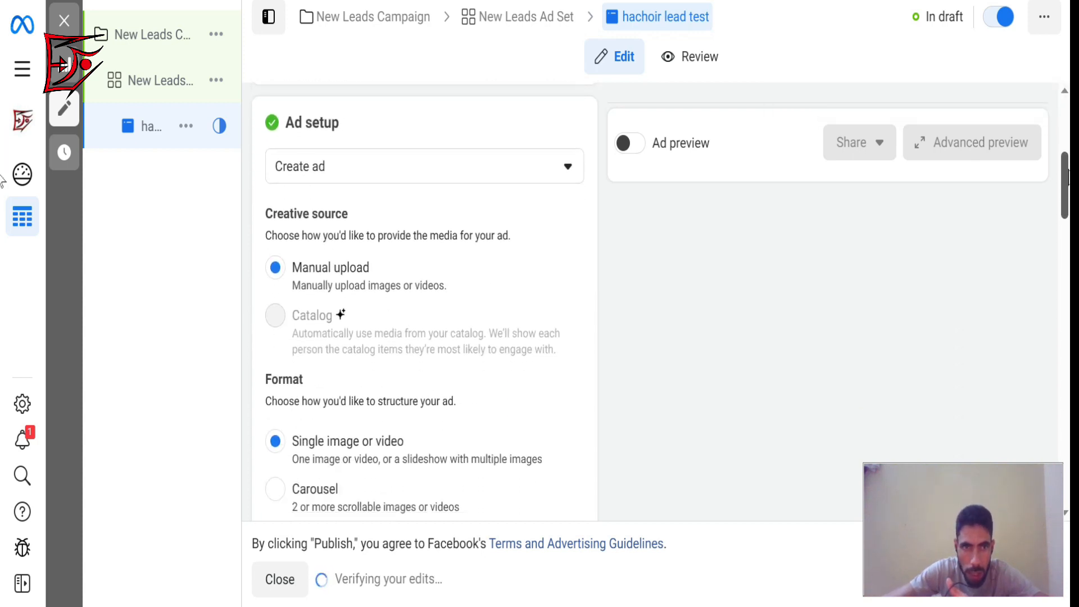
left_click(143, 40)
left_click(171, 31)
left_click_drag(407, 163, 251, 192)
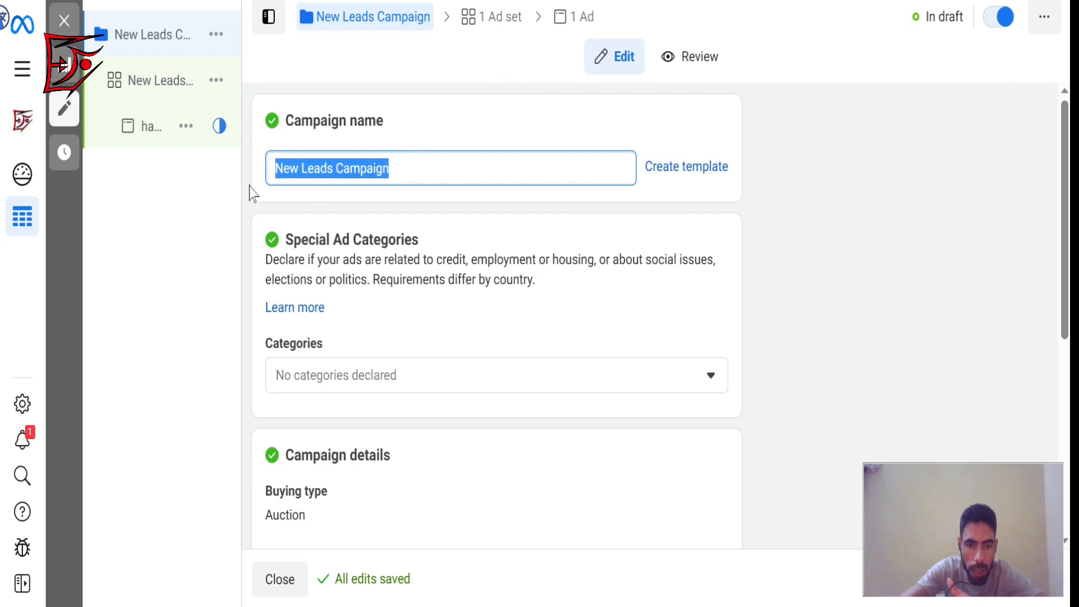
type("hach")
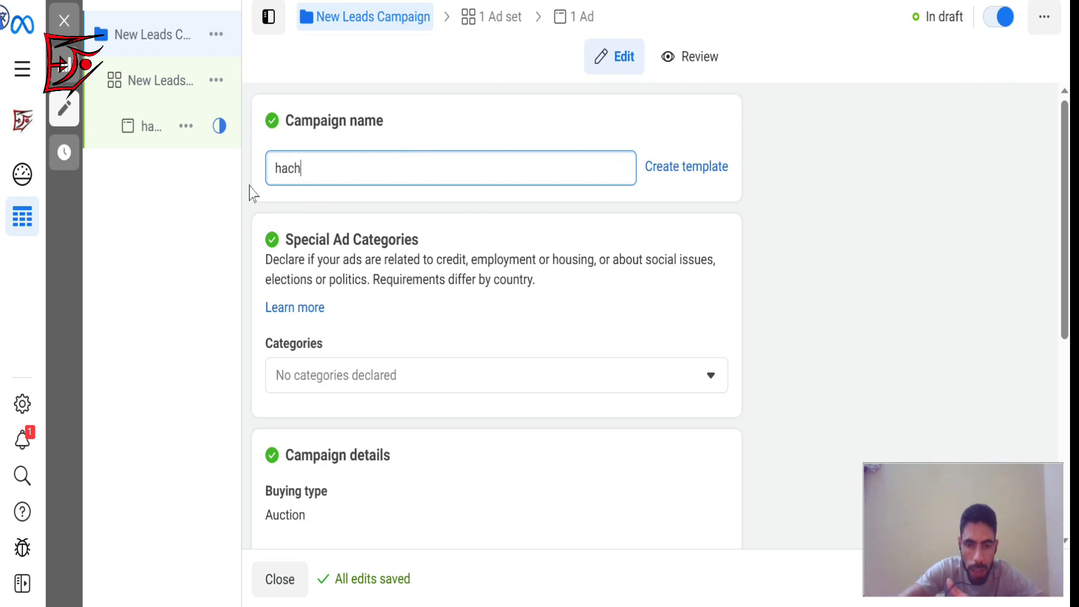
type("i")
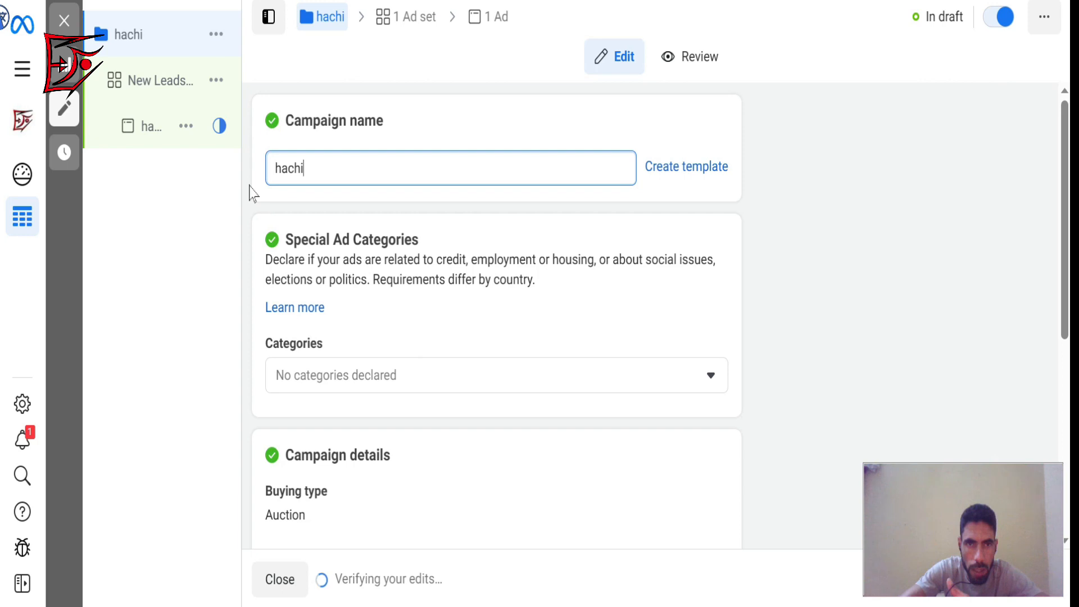
key("BackSpace")
type("oir t")
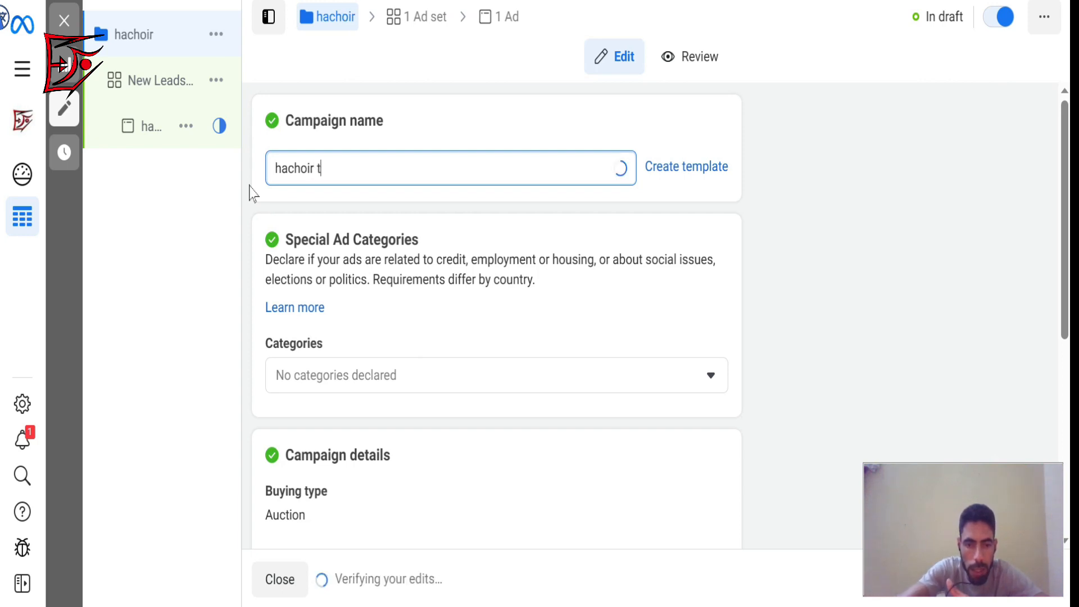
type("est le")
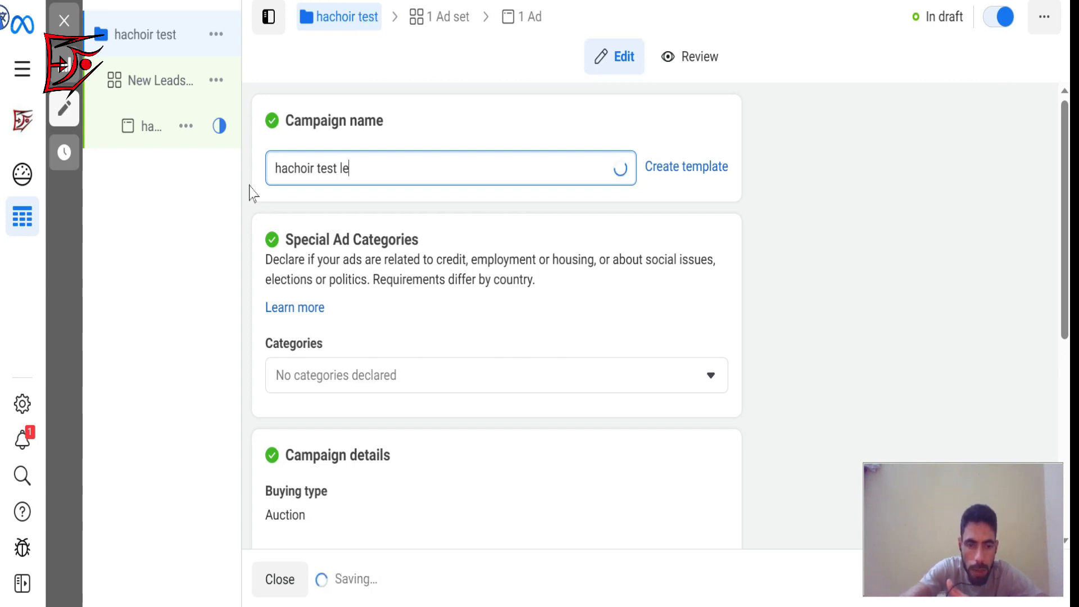
type("ad")
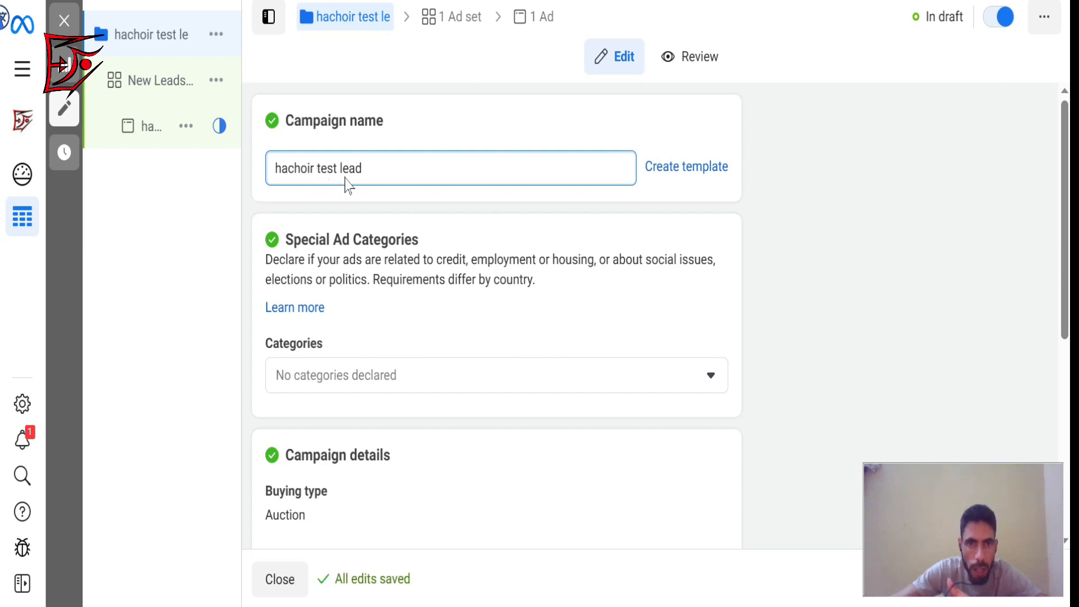
left_click_drag(363, 169, 270, 178)
key("ctrl+c")
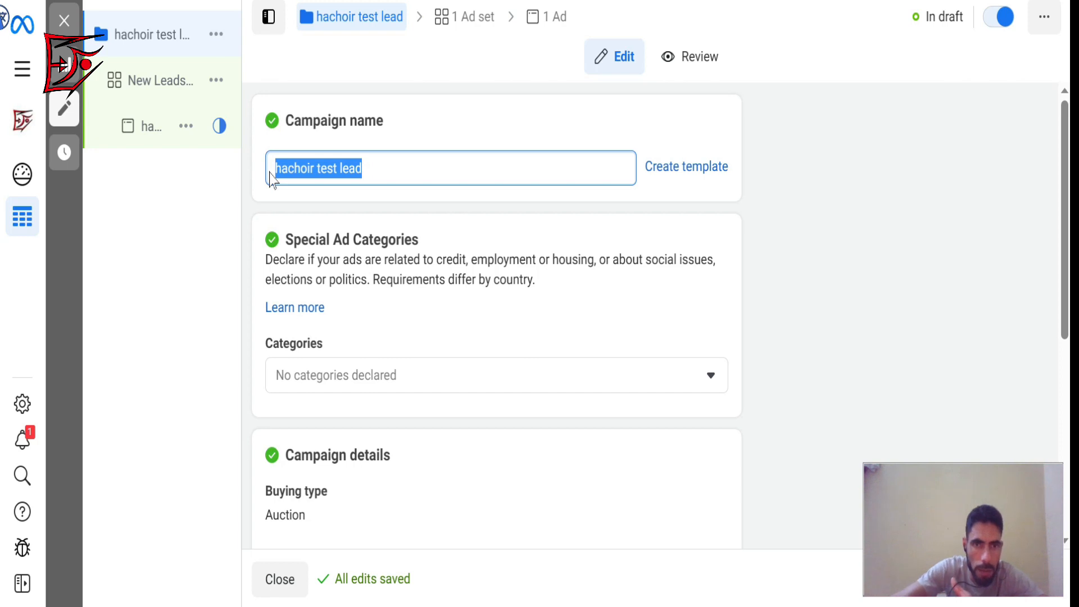
Turn on Advantage campaign budget to view its daily budget and bid strategy settings, and turn it back off.
left_click(1065, 150)
left_click_drag(1067, 155, 1070, 416)
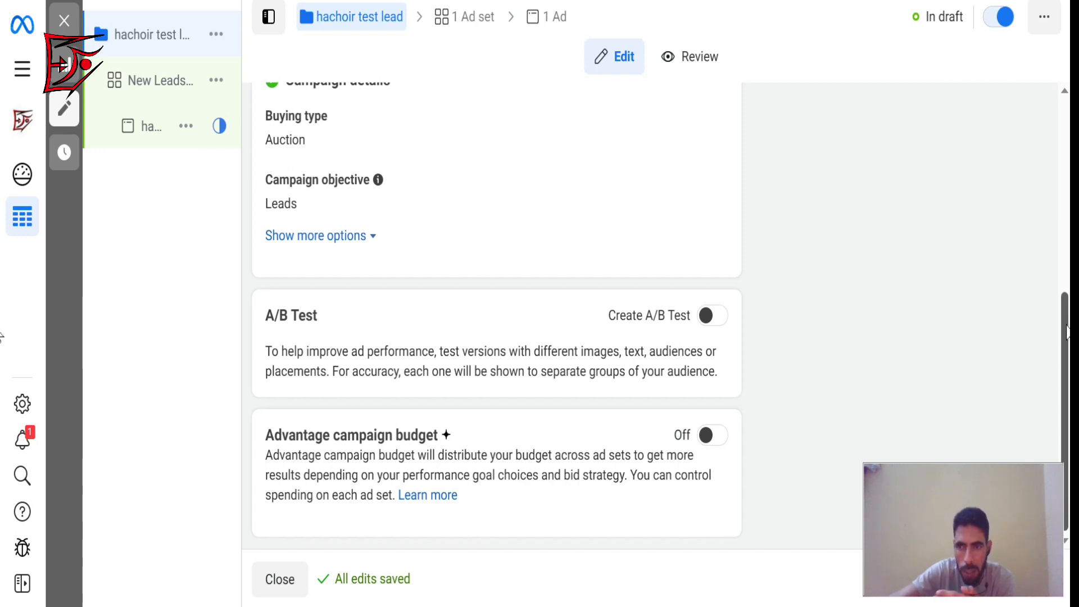
left_click(708, 438)
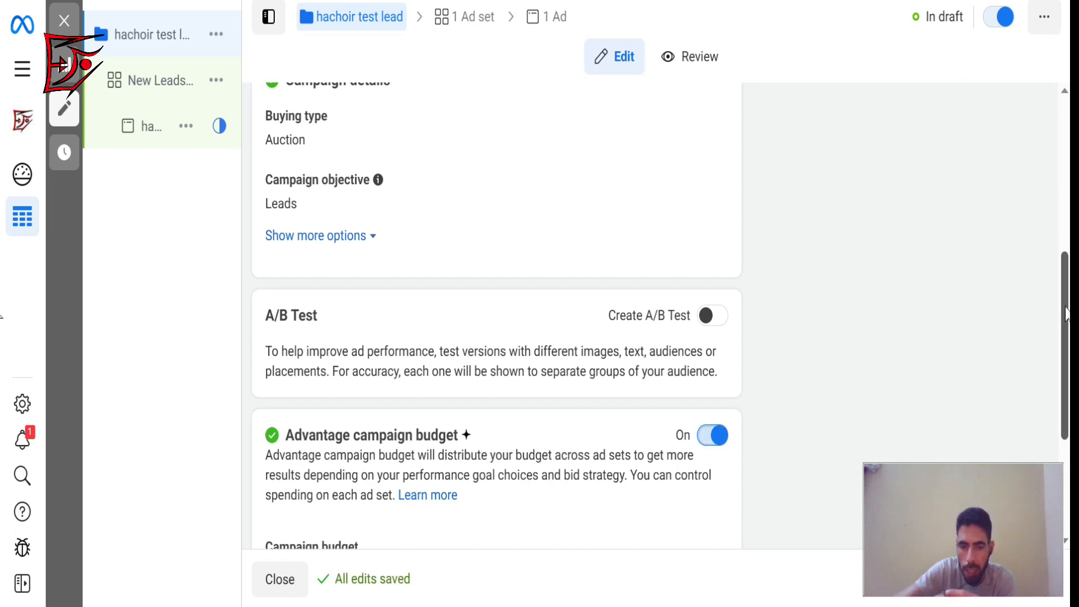
scroll(1066, 313, "down", 4)
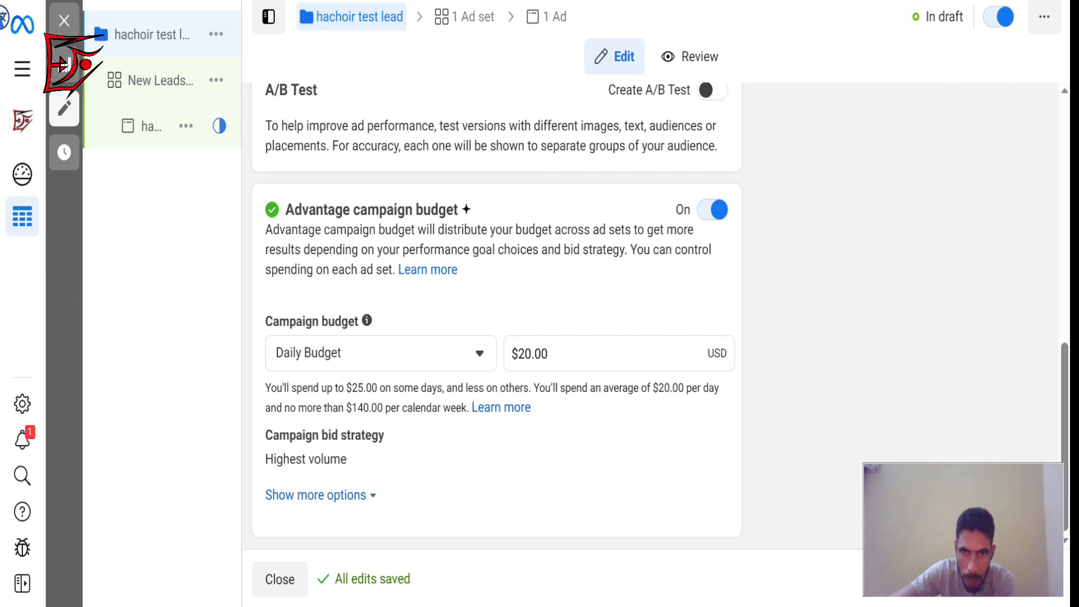
left_click(717, 212)
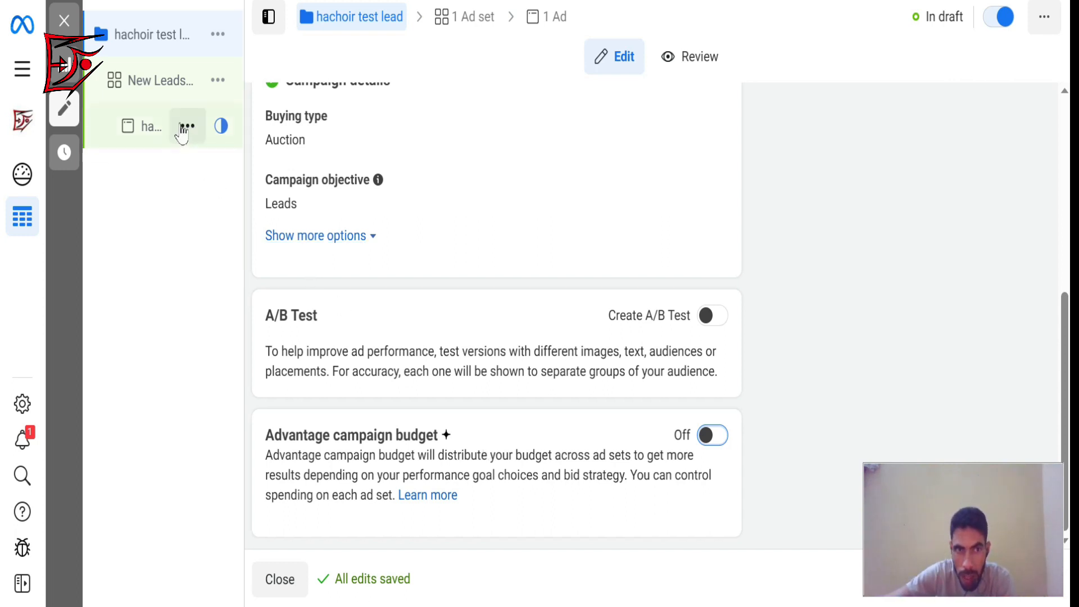
mouse_move(186, 129)
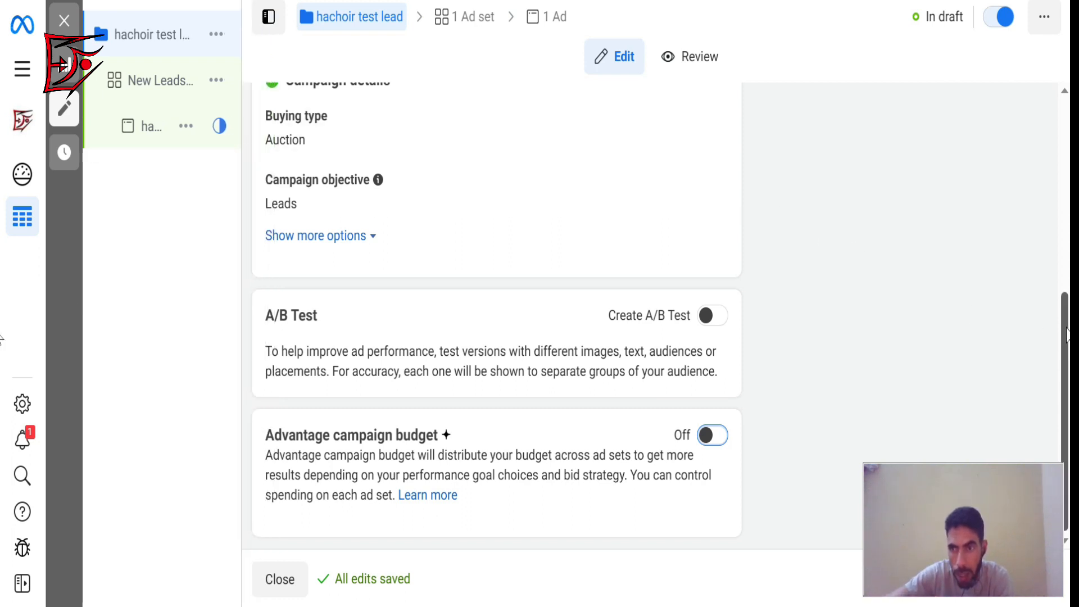
left_click_drag(1067, 328, 1070, 380)
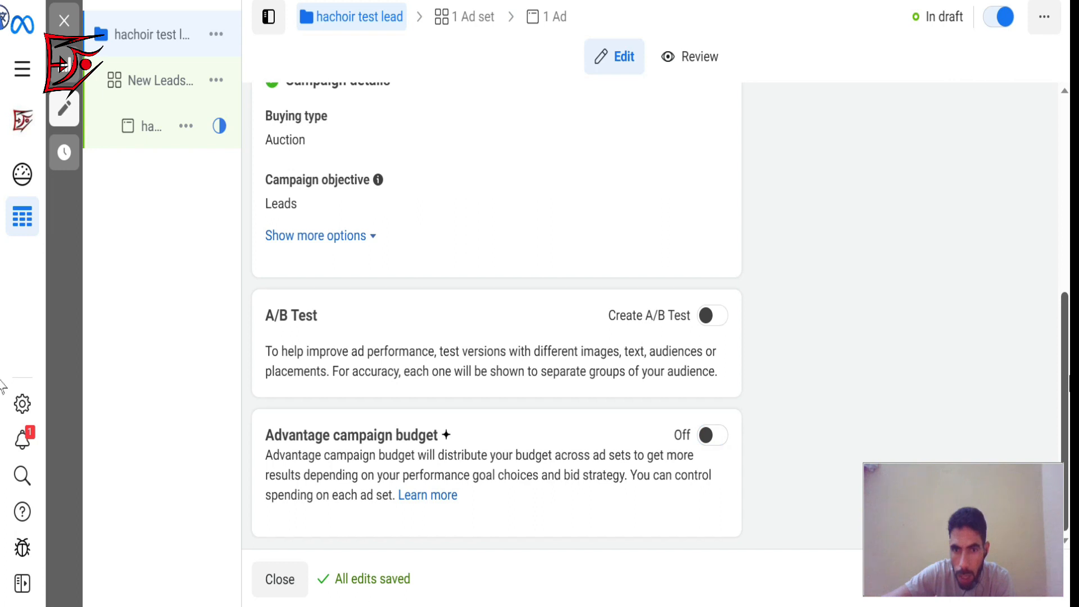
Rename the campaign's ad set to "hachoir test lead" by pasting the copied campaign name.
left_click_drag(940, 509, 920, 291)
left_click(1032, 582)
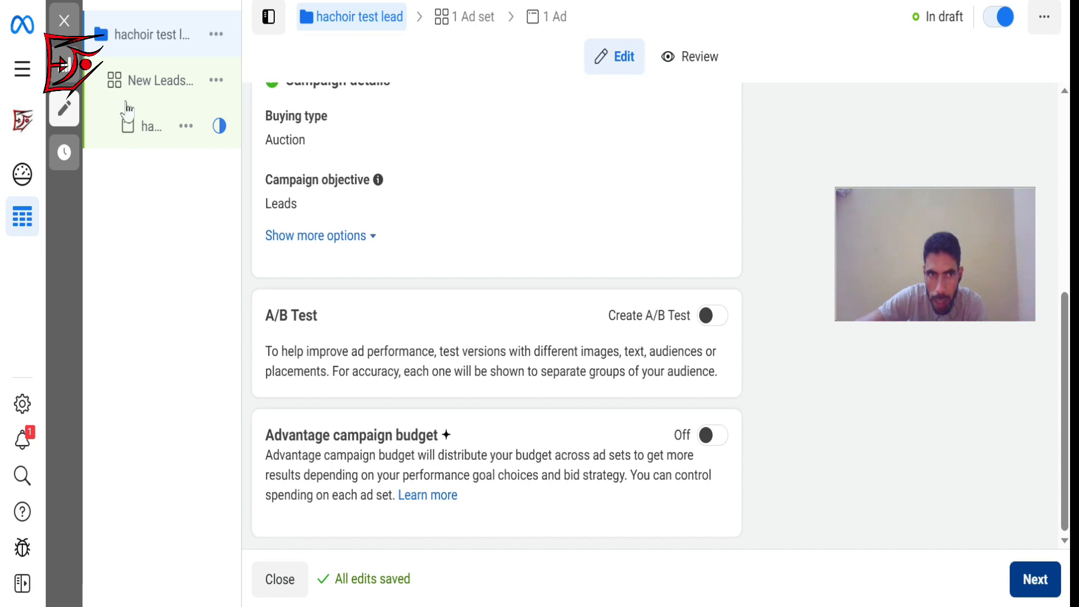
left_click(153, 90)
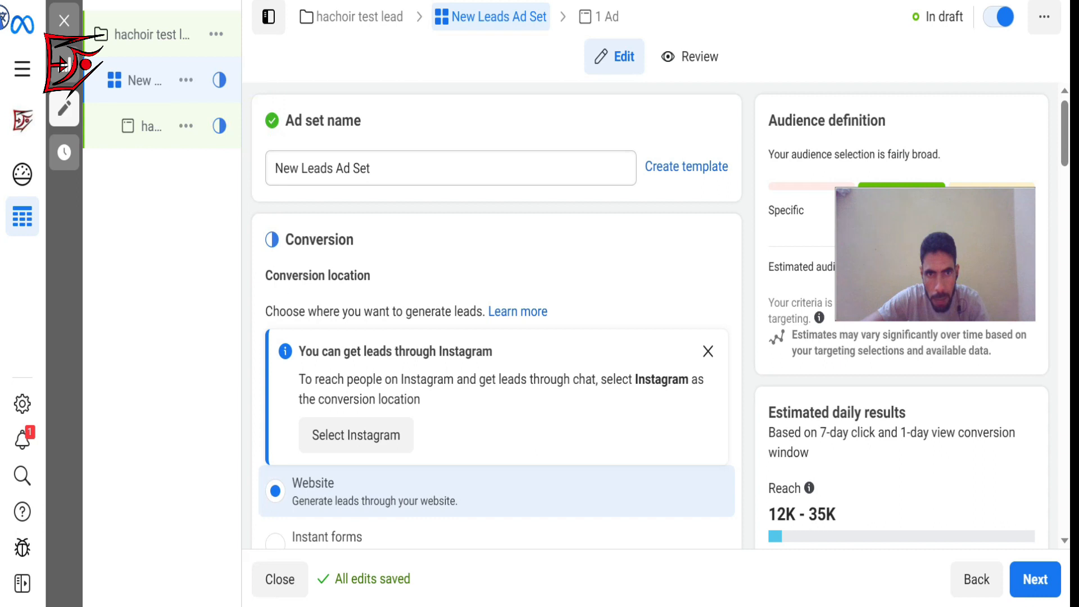
left_click_drag(398, 164, 251, 172)
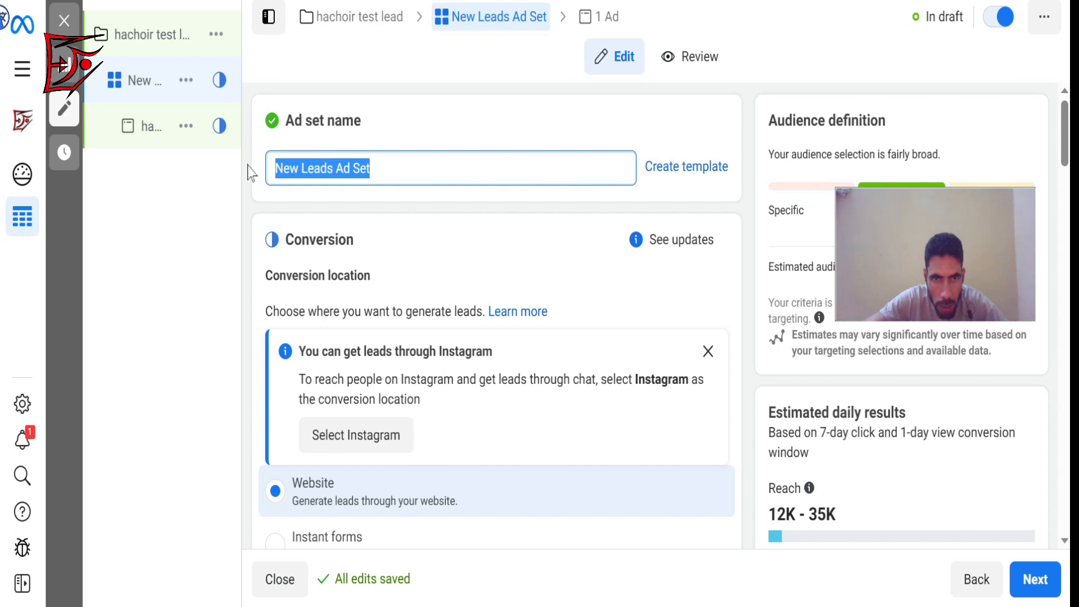
key("ctrl+v")
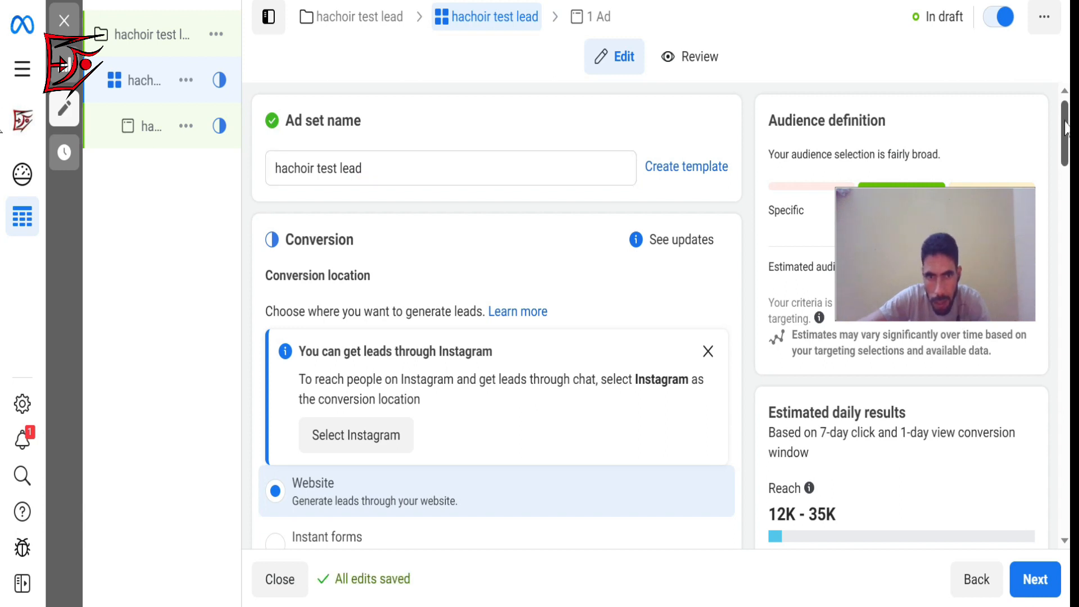
Try the Instant forms, Messenger, Instant forms and Messenger, Instagram and Calls conversion locations, and return the selection to Website.
scroll(494, 337, "down", 5)
left_click_drag(1065, 163, 1065, 174)
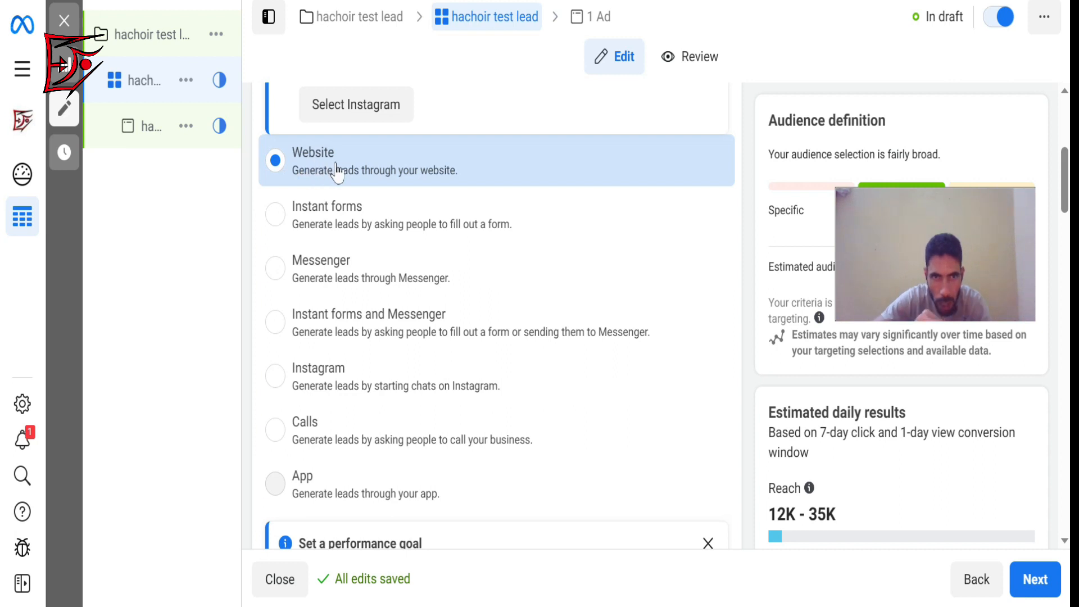
left_click(324, 221)
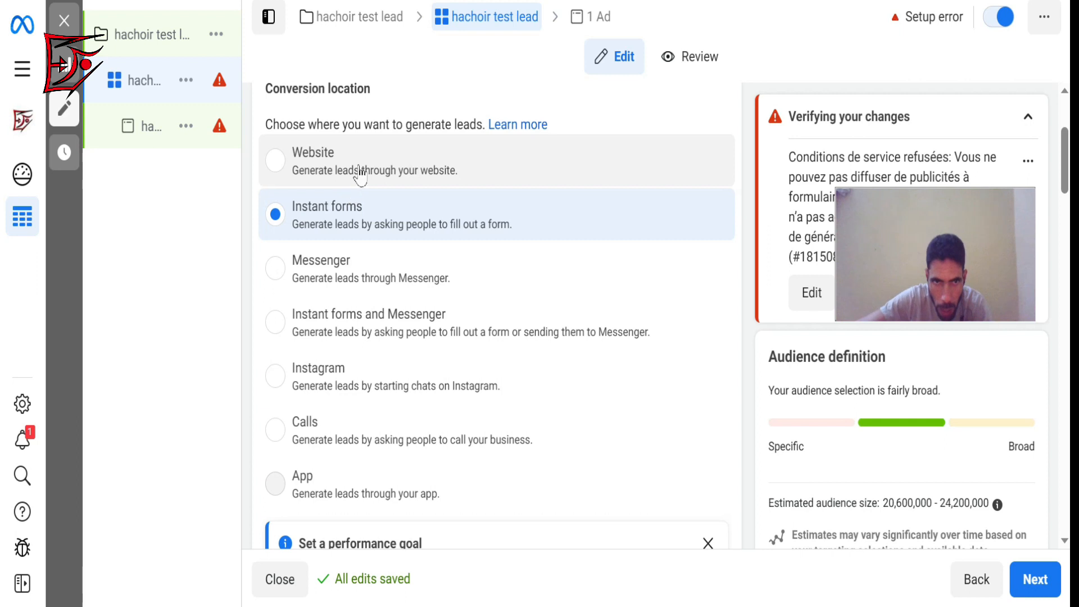
left_click(273, 275)
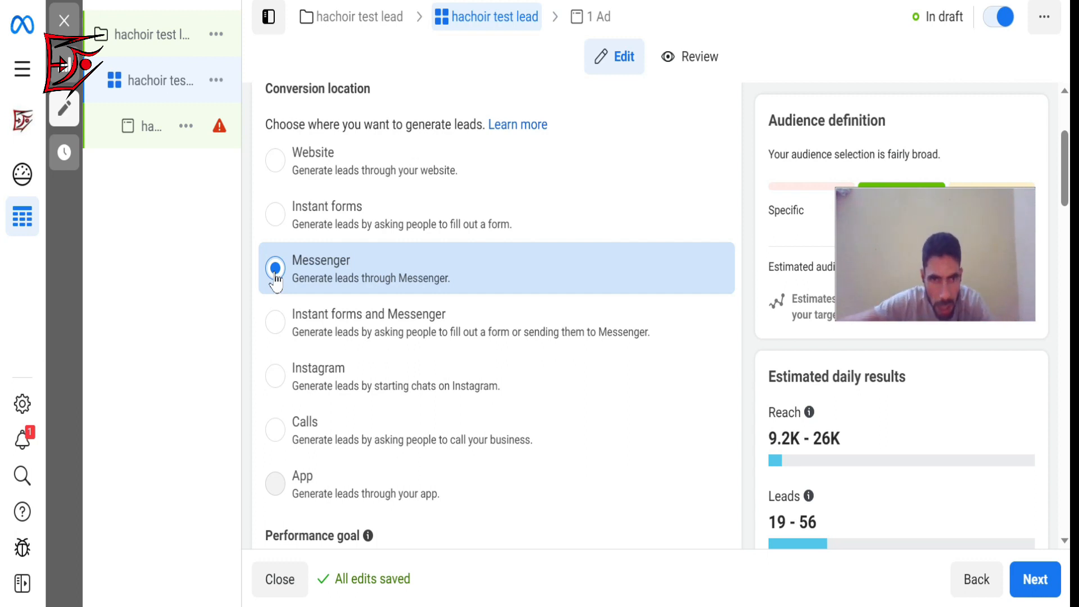
left_click(282, 322)
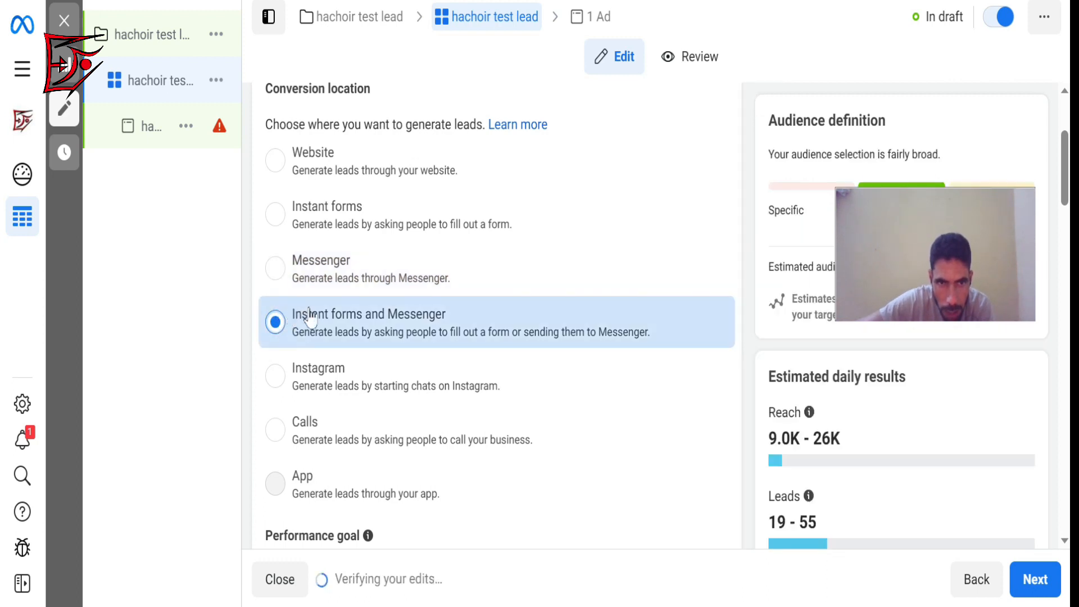
left_click(281, 387)
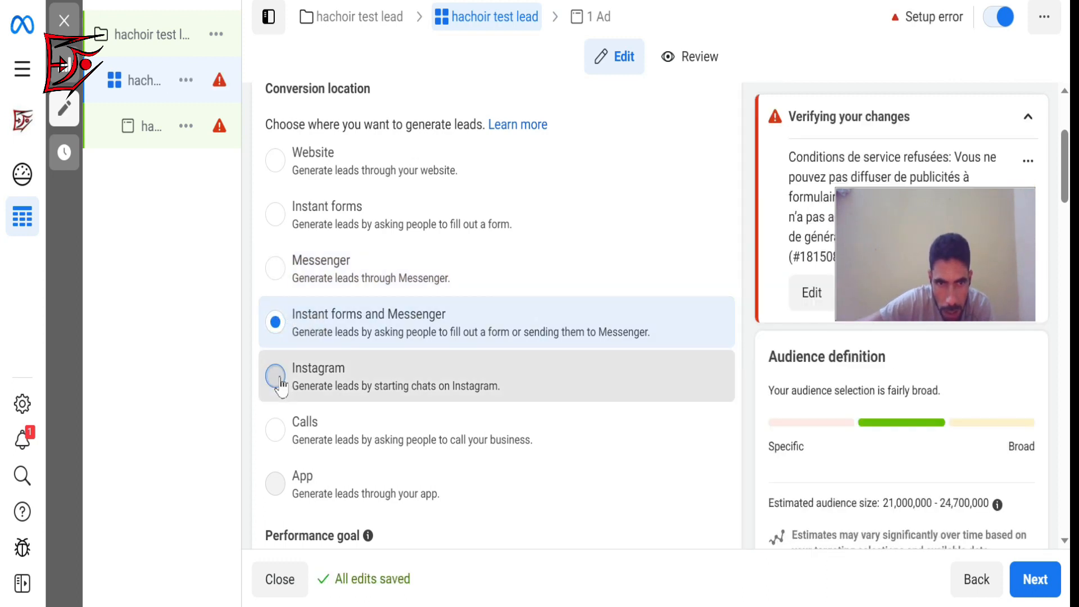
left_click(278, 437)
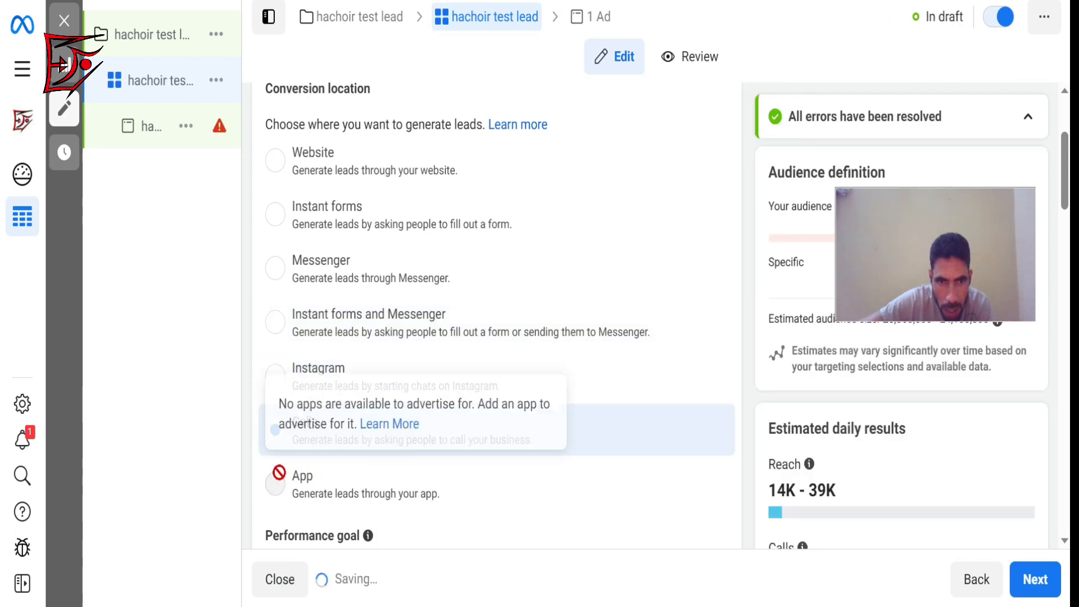
left_click(275, 162)
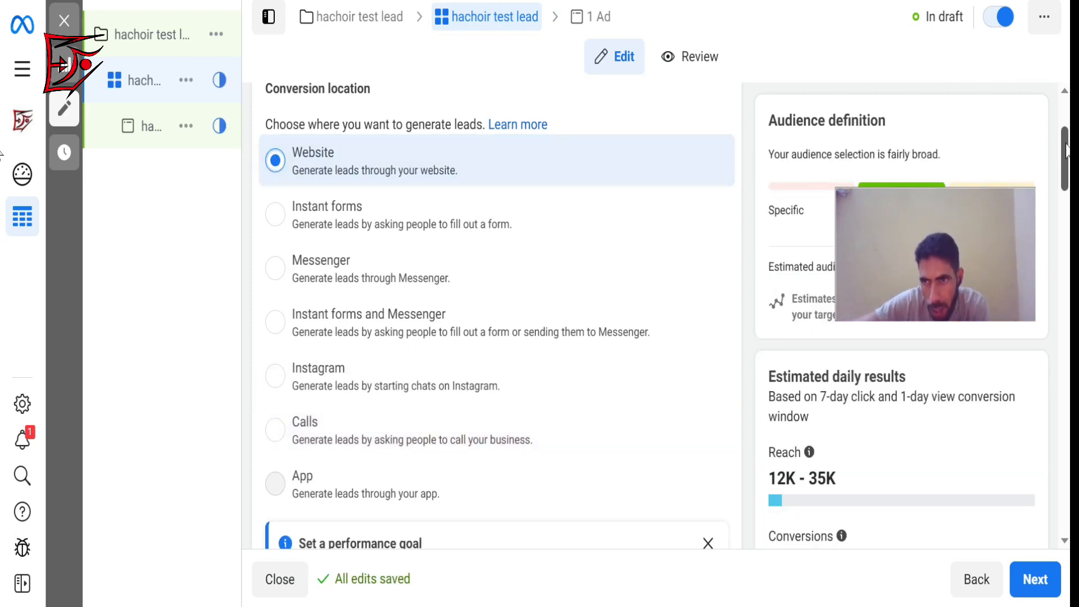
View the list of pixels available for the ad set's website conversions and close it without changing the selection.
left_click_drag(1066, 151, 1066, 215)
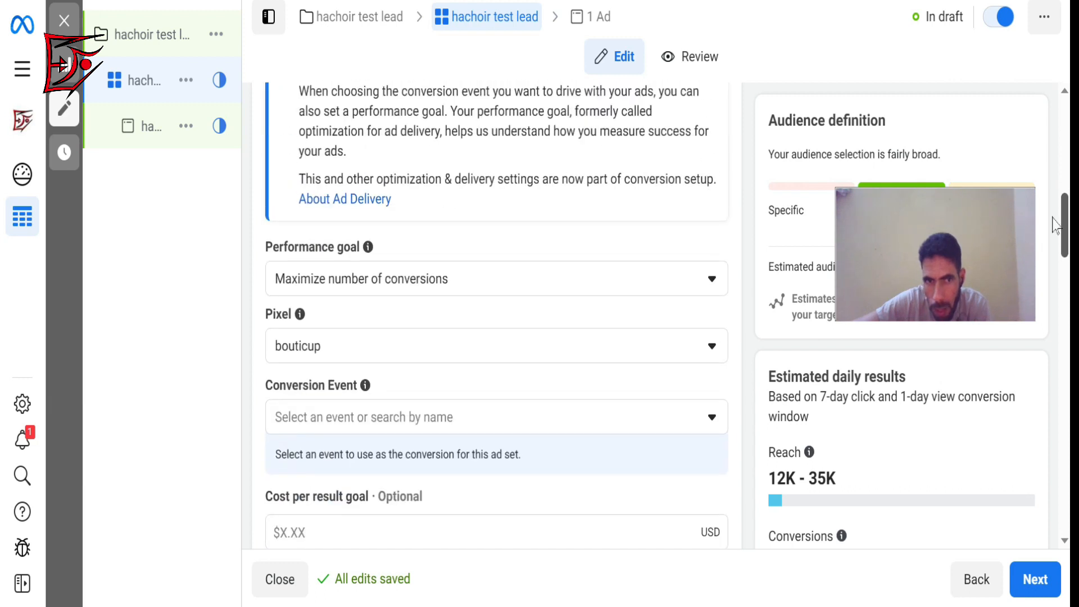
scroll(267, 235, "down", 3)
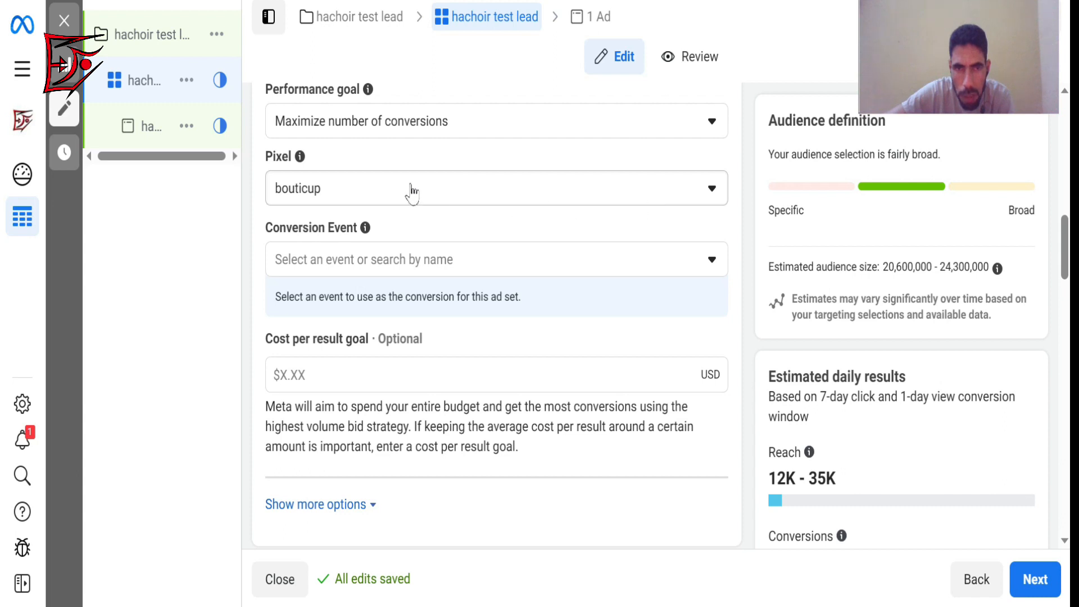
mouse_move(1066, 254)
left_mouse_down()
mouse_move(1068, 202)
mouse_move(1068, 252)
left_mouse_up()
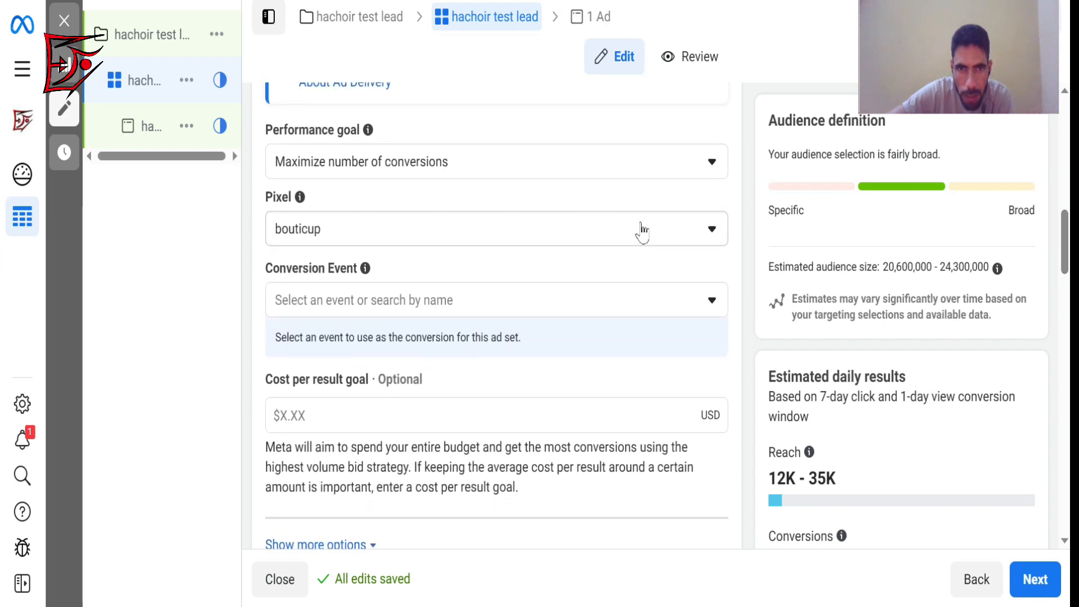
left_click(671, 235)
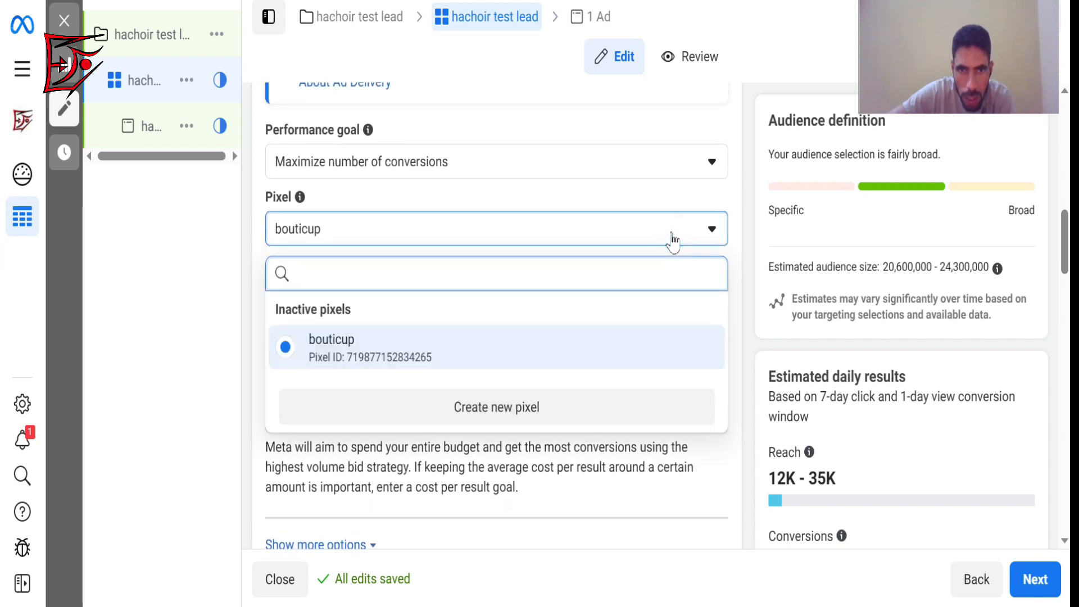
left_click(672, 235)
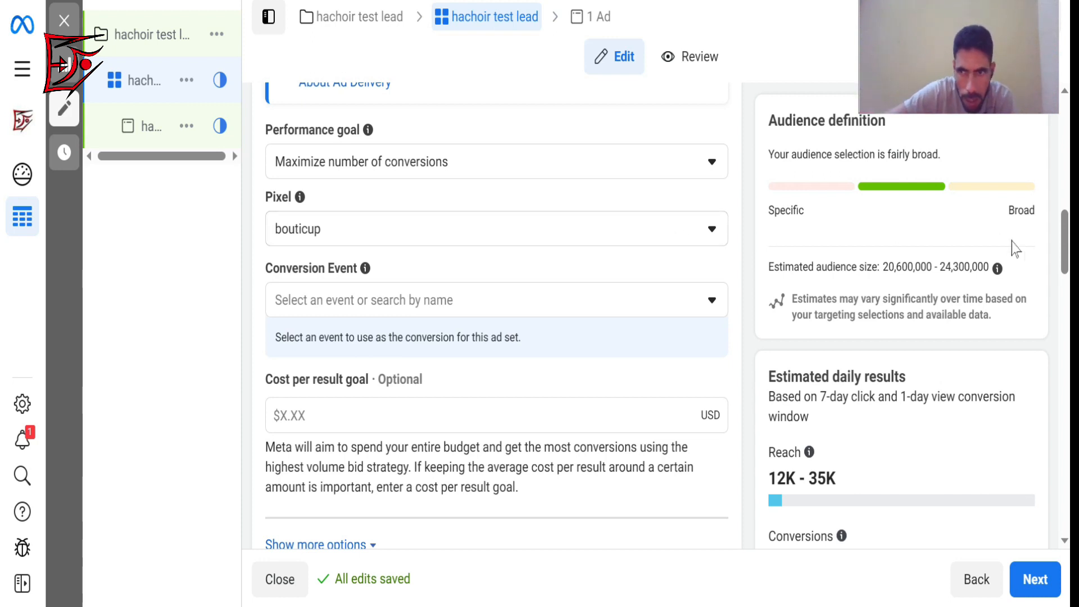
Set the ad set's conversion event to Lead.
left_click_drag(1064, 246, 1065, 254)
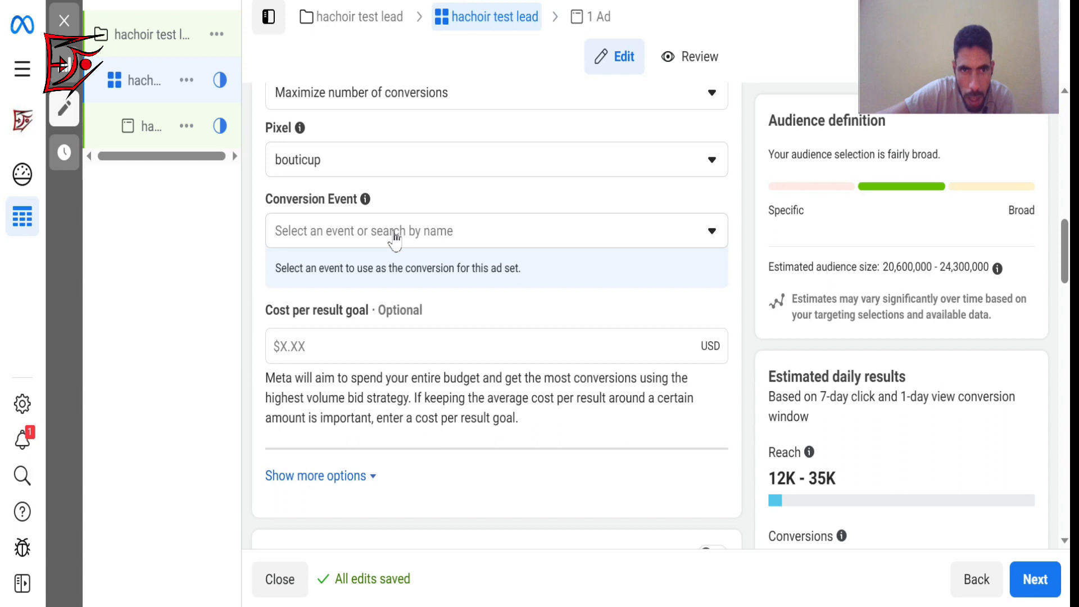
left_click(367, 233)
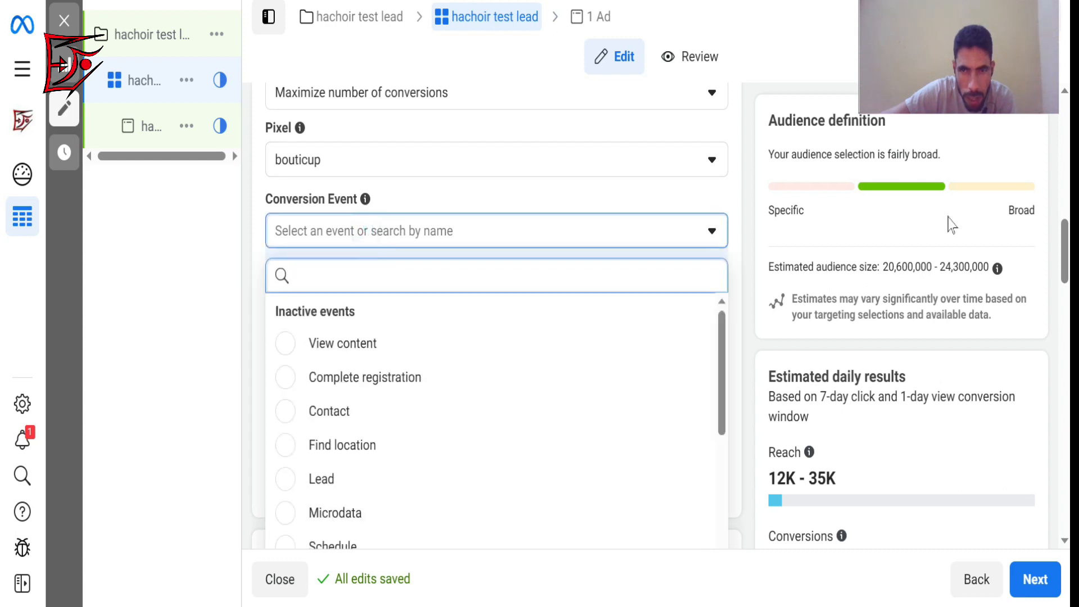
scroll(1064, 246, "down", 2)
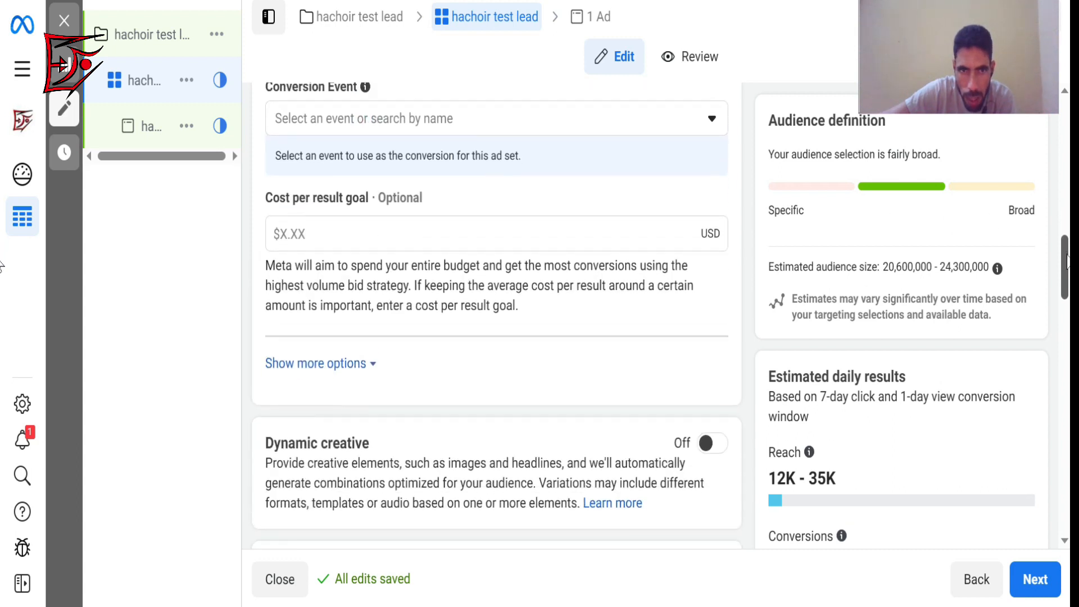
left_click(533, 125)
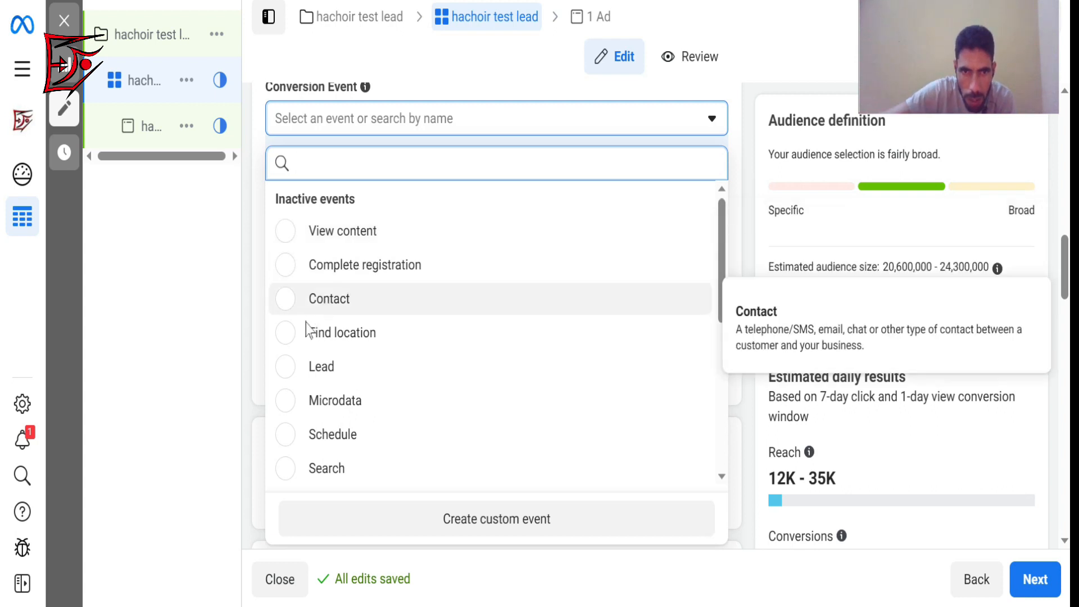
left_click(292, 369)
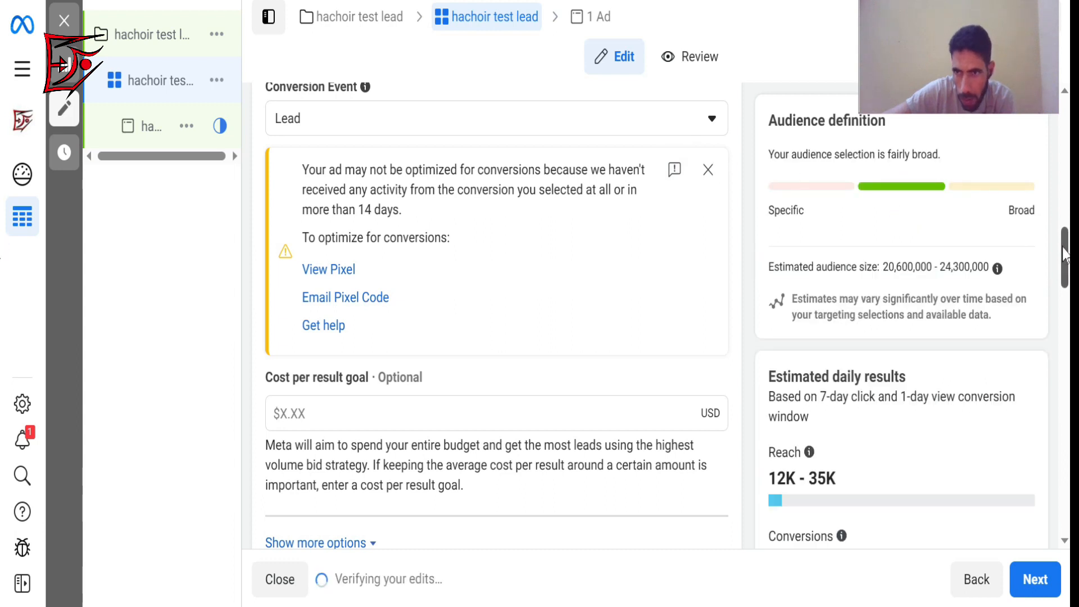
Set the ad set's daily budget to $5.00 in the Budget & schedule section.
left_click_drag(1063, 250, 1078, 313)
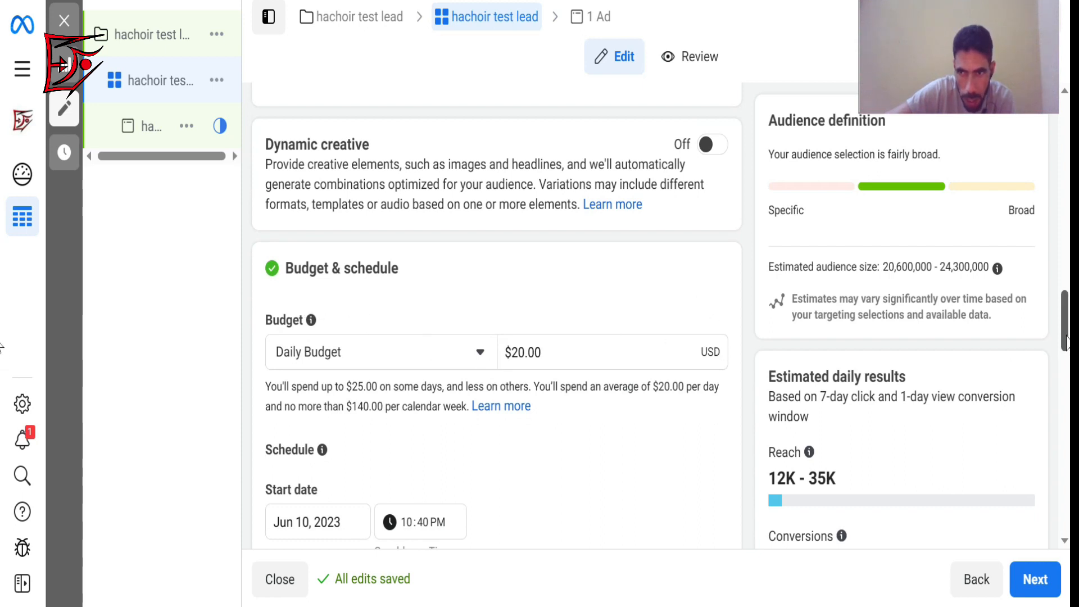
left_click_drag(1067, 341, 1067, 354)
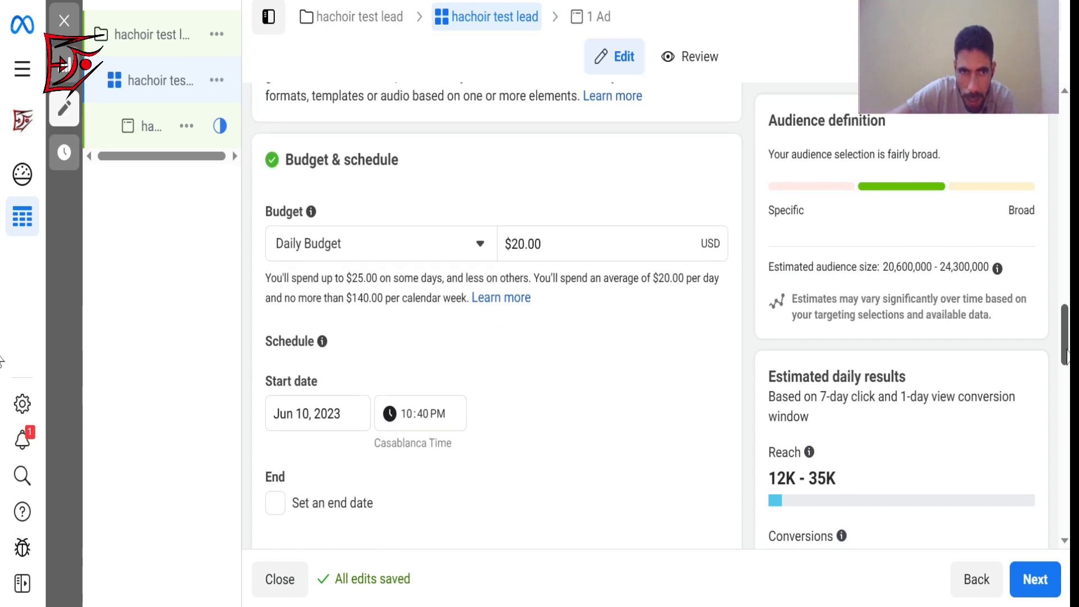
mouse_move(141, 83)
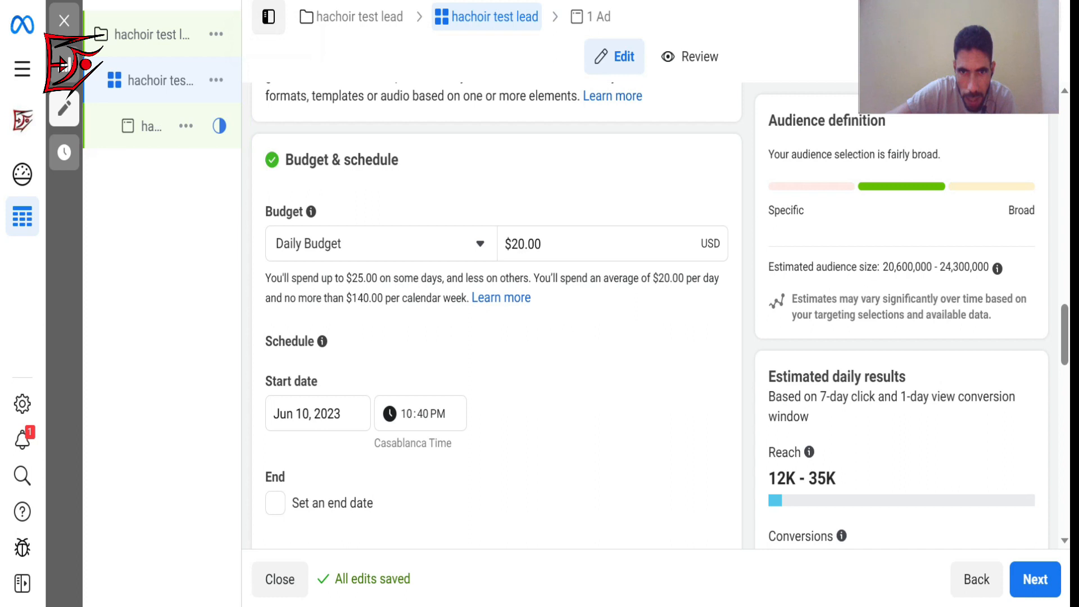
left_click_drag(524, 244, 518, 243)
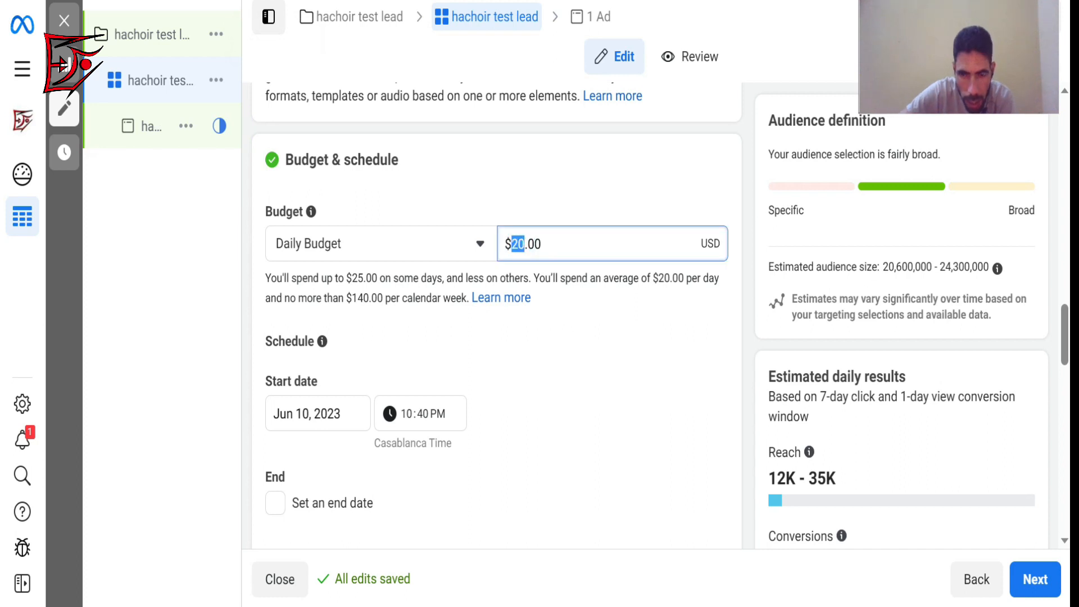
type("5")
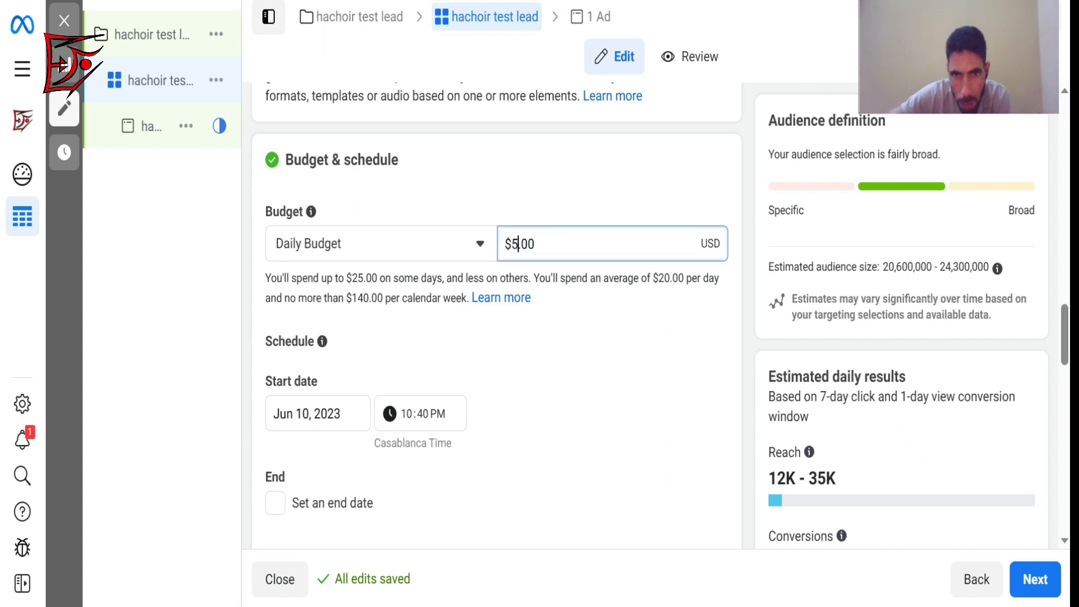
left_click(568, 344)
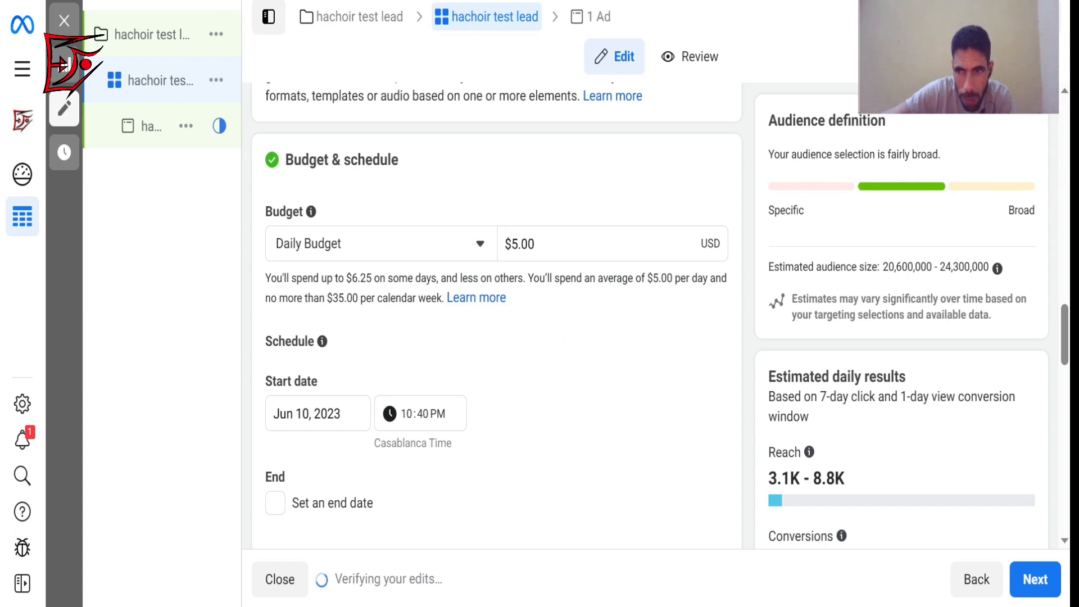
Set the ad set's start time to 11:50 PM on Jun 10, 2023.
scroll(662, 402, "down", 2)
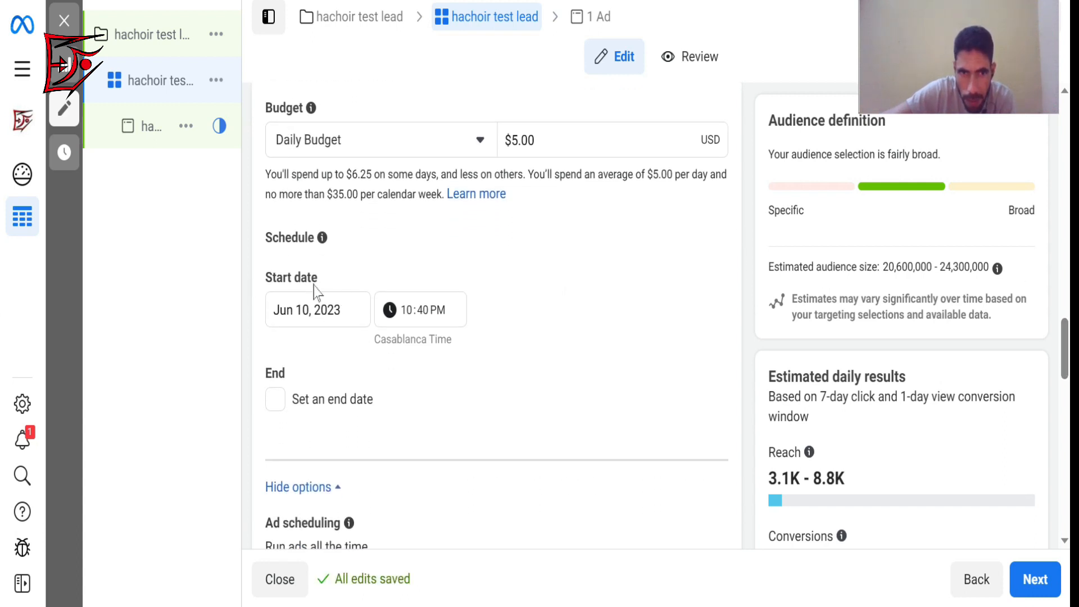
left_click(409, 312)
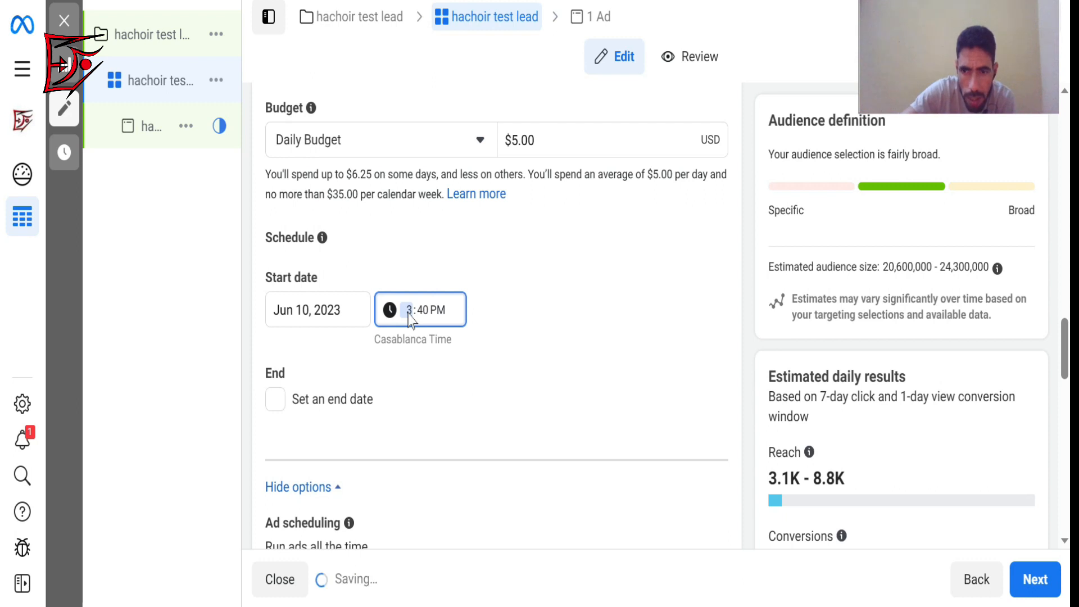
key("Up")
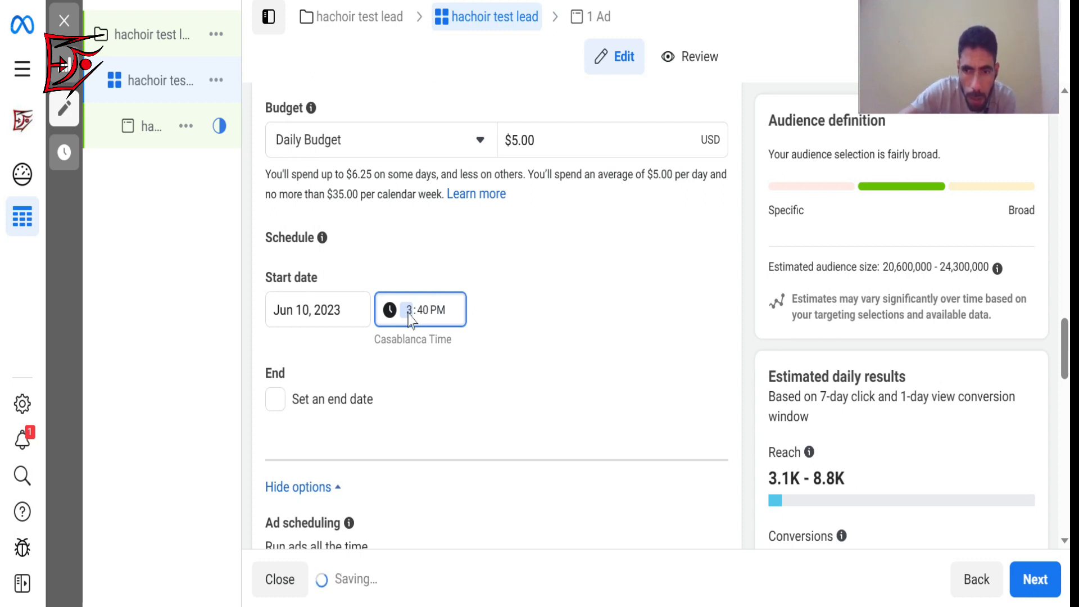
type("11")
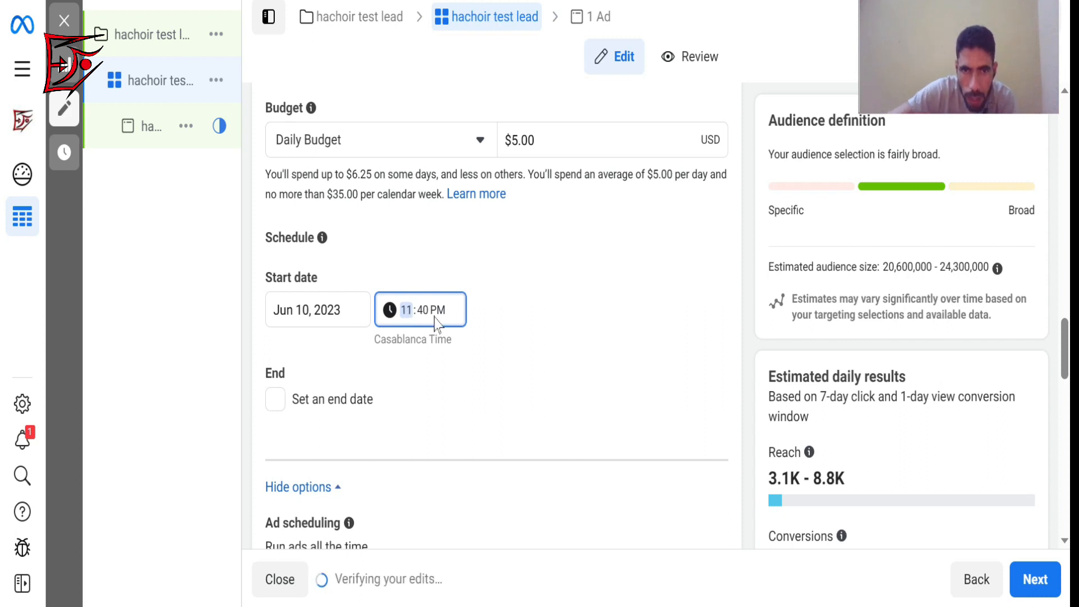
left_click(425, 318)
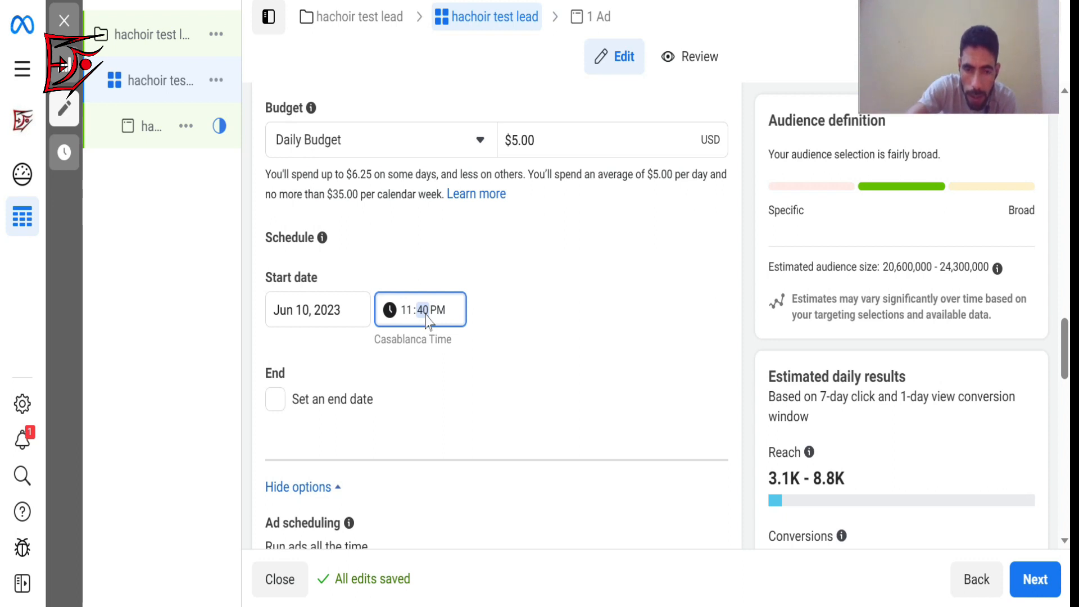
type("50")
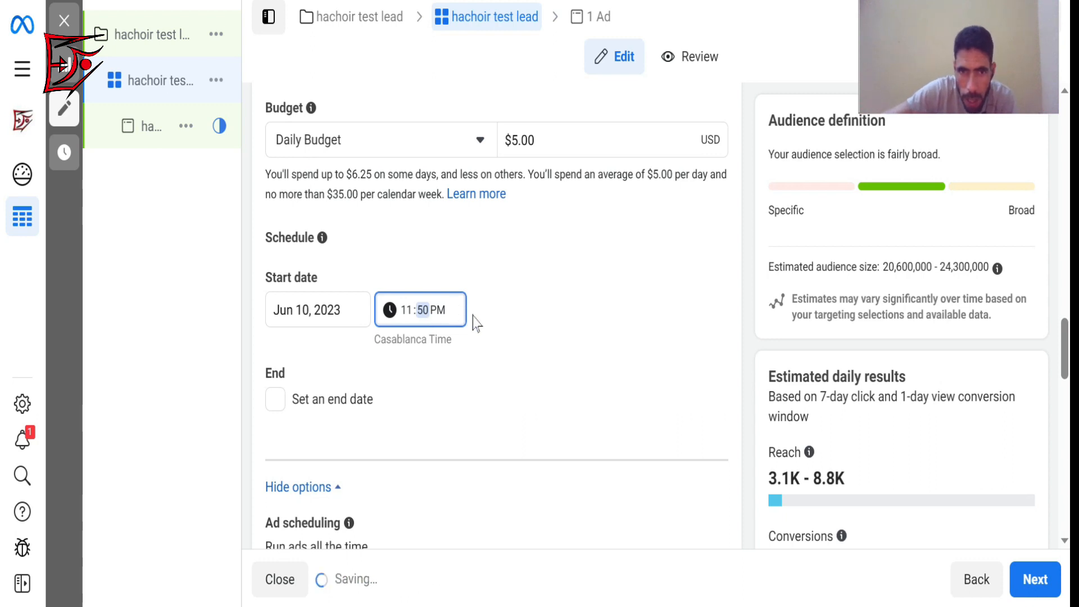
left_click(493, 325)
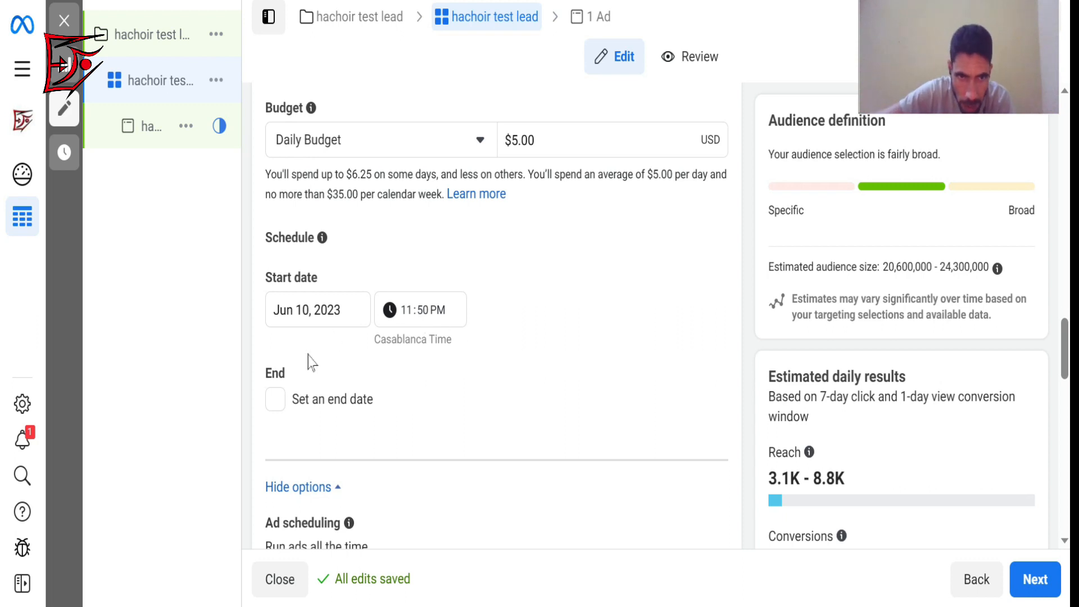
Enable an end date for the ad set's schedule and set the end time to 11:59 PM.
left_click(276, 400)
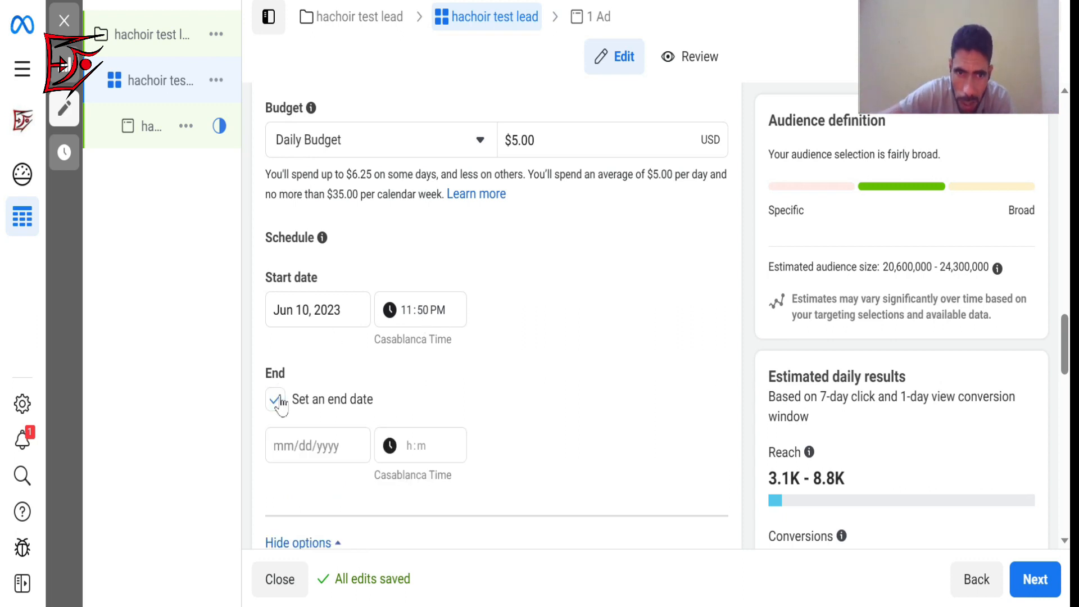
left_click(411, 454)
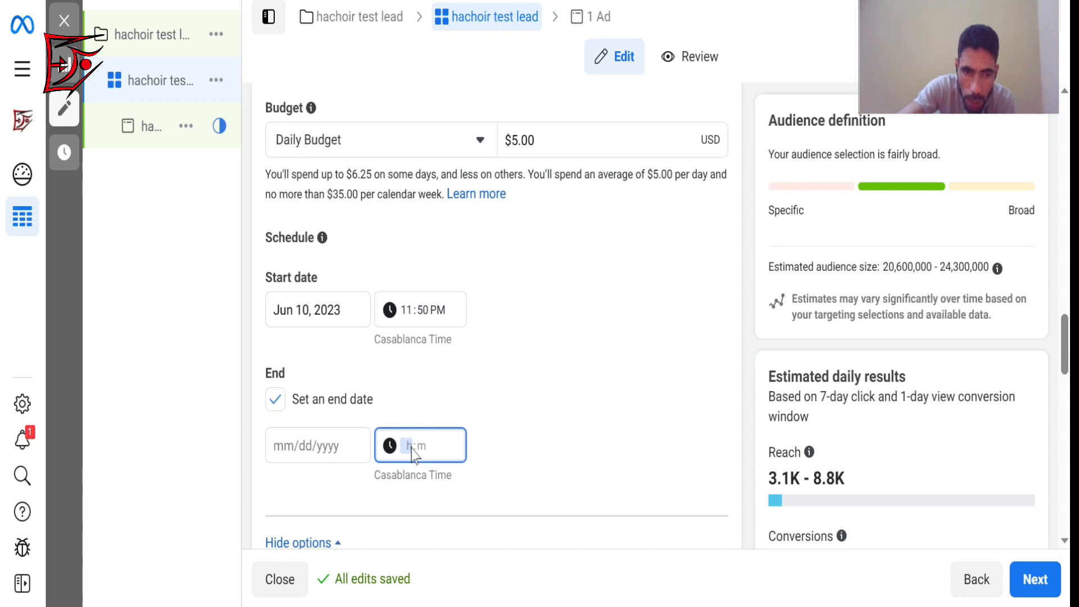
type("11")
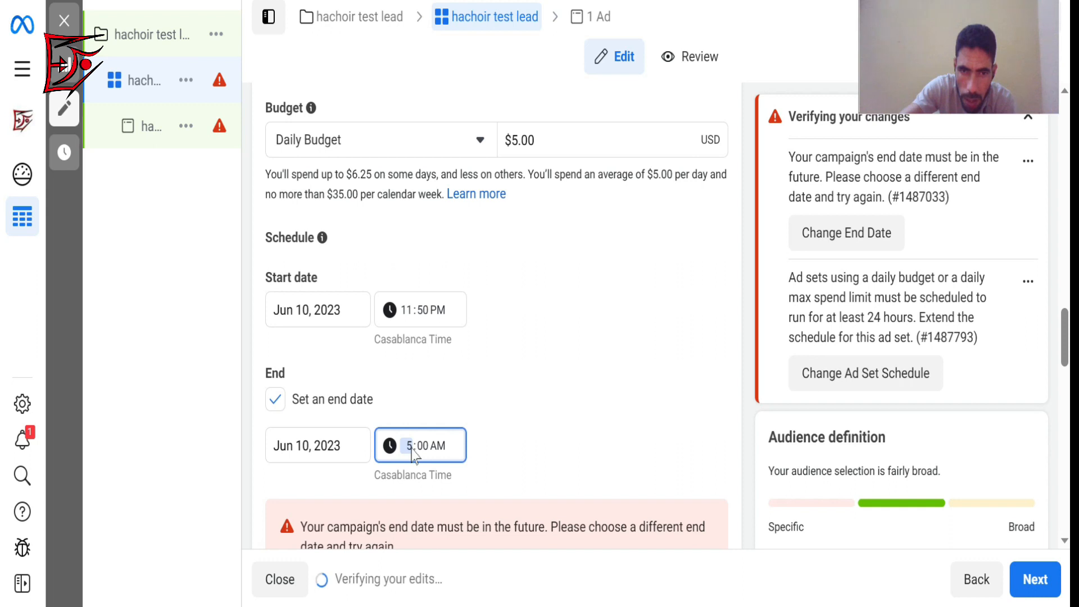
type("911")
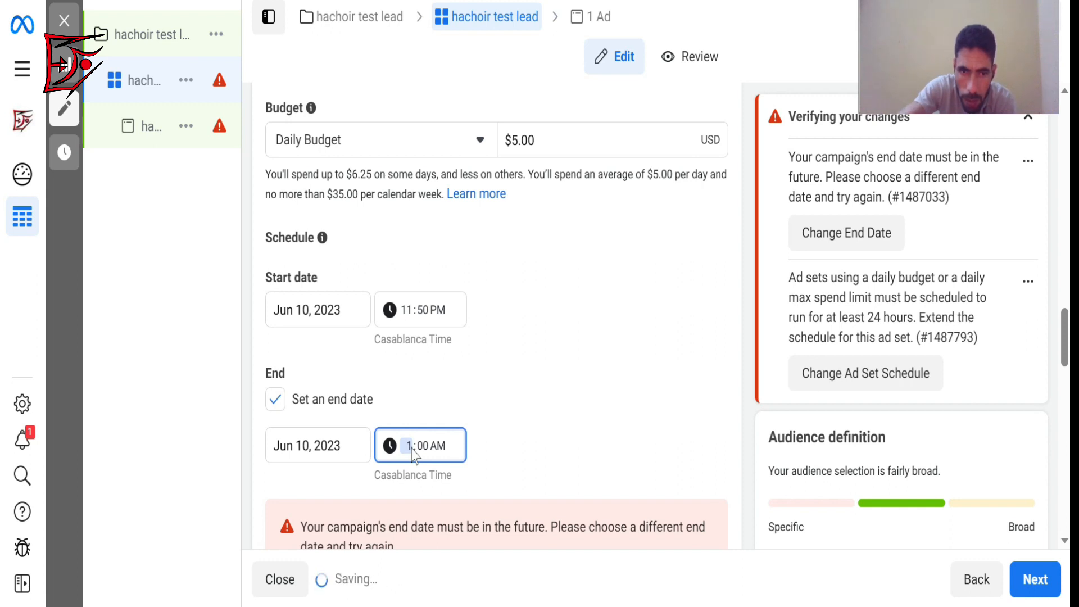
left_click(422, 446)
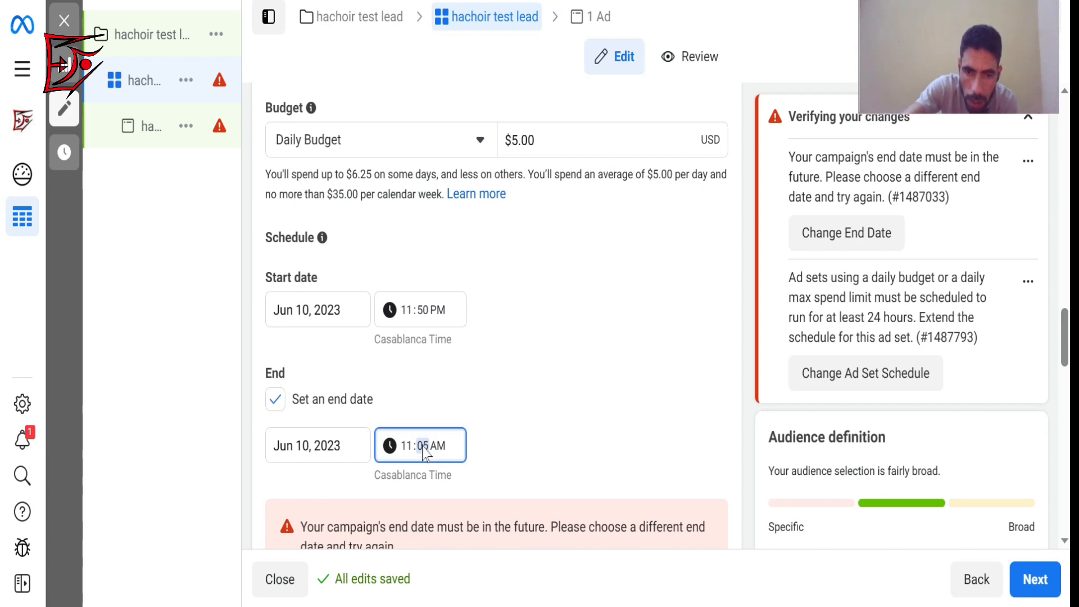
type("59")
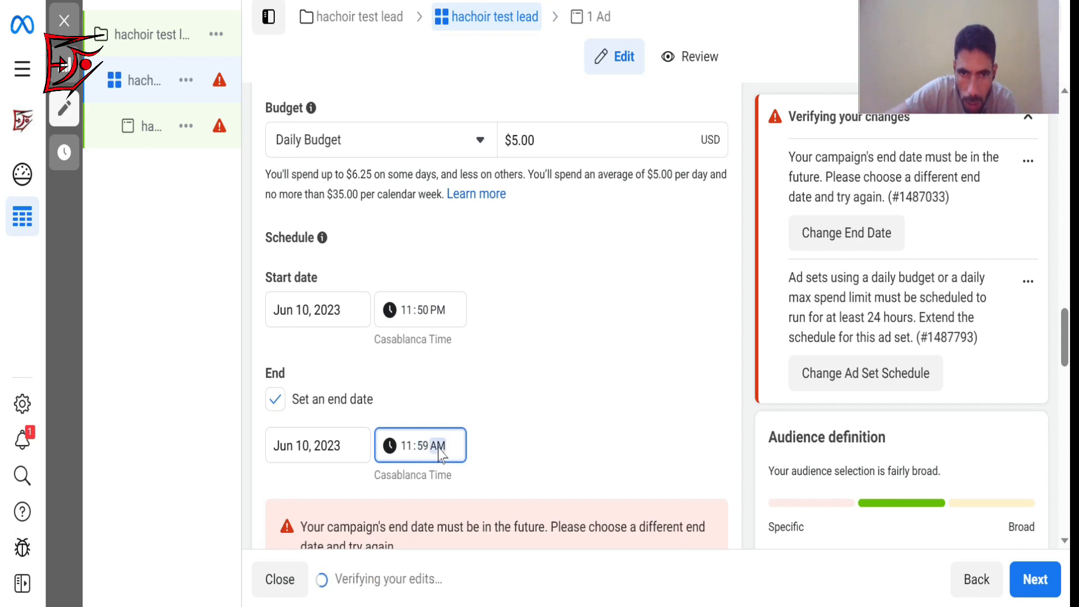
type("p")
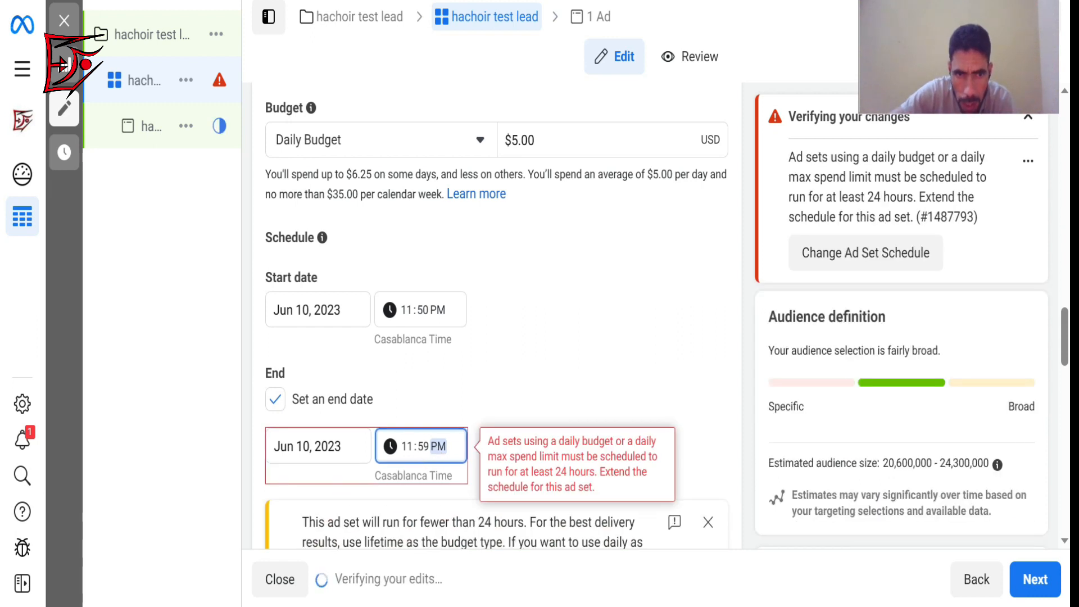
Try Nov 10, 2023 as the ad set's end date, and turn the end date option off again.
left_click(277, 458)
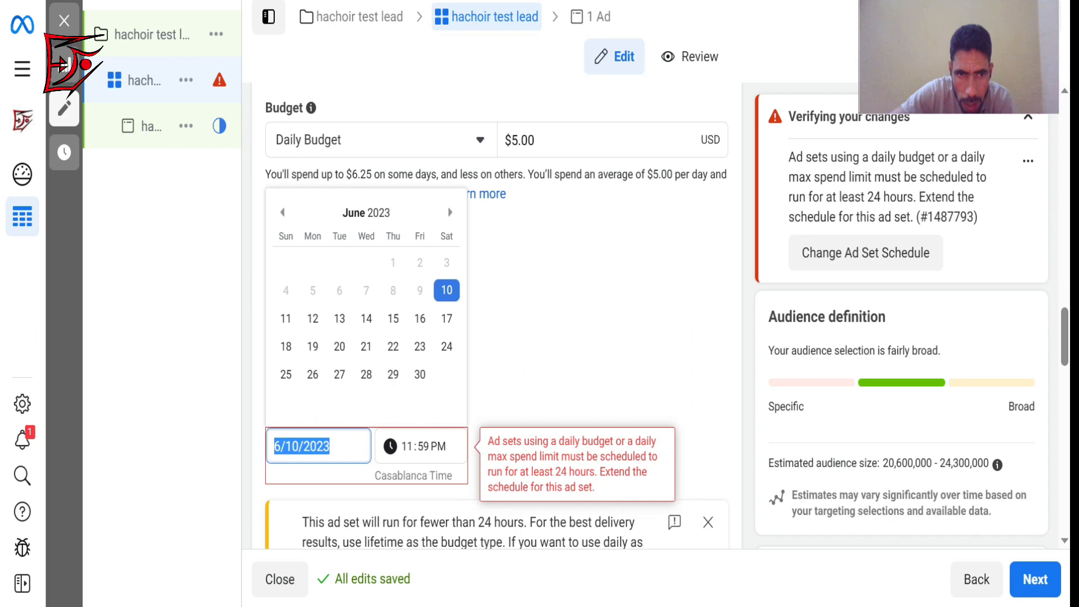
left_click(275, 451)
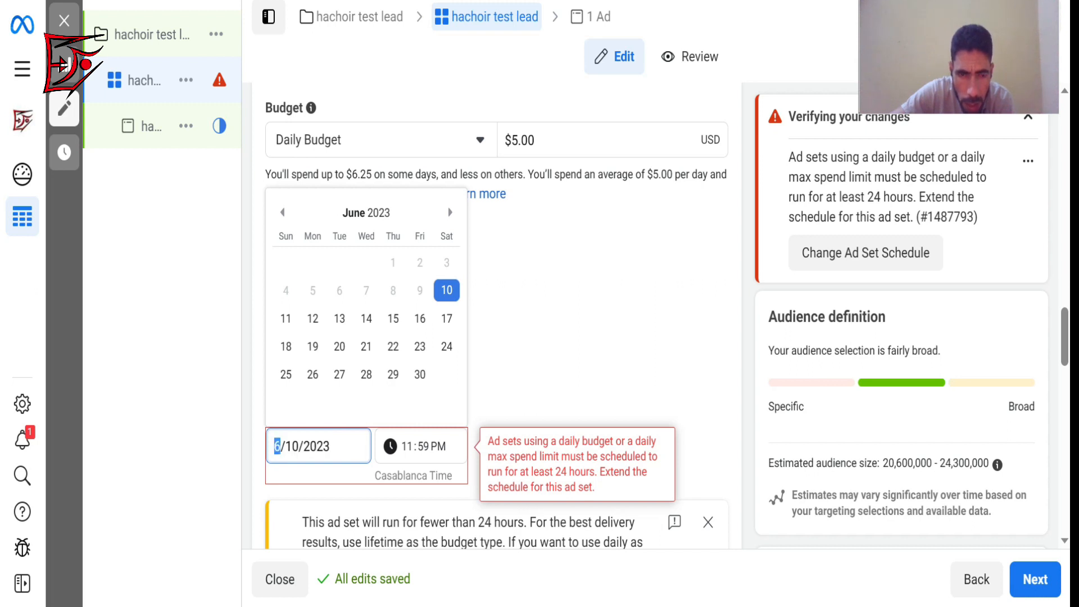
type("11")
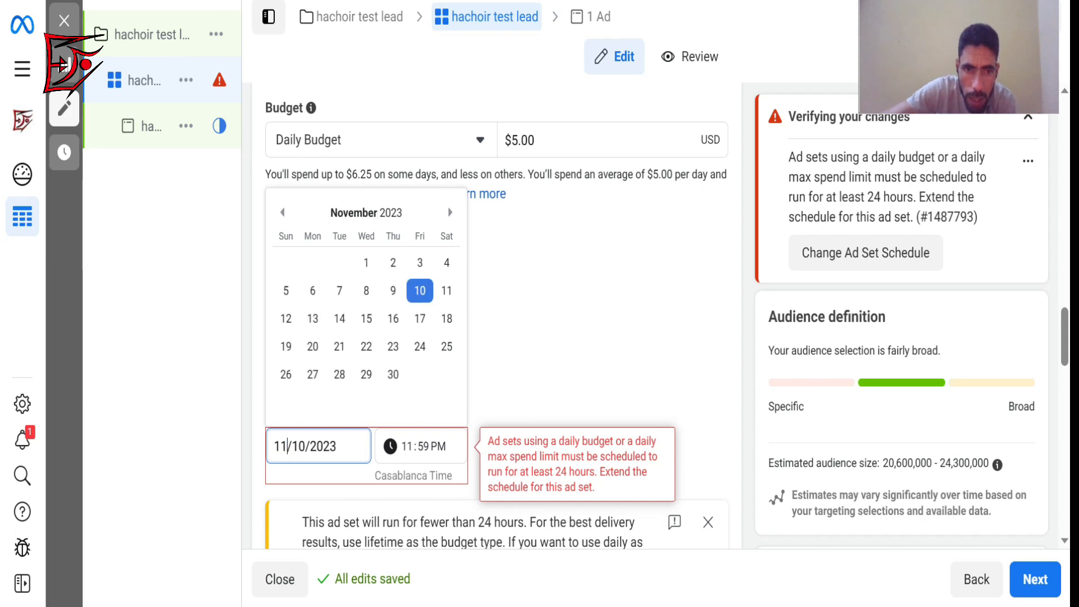
left_click(590, 329)
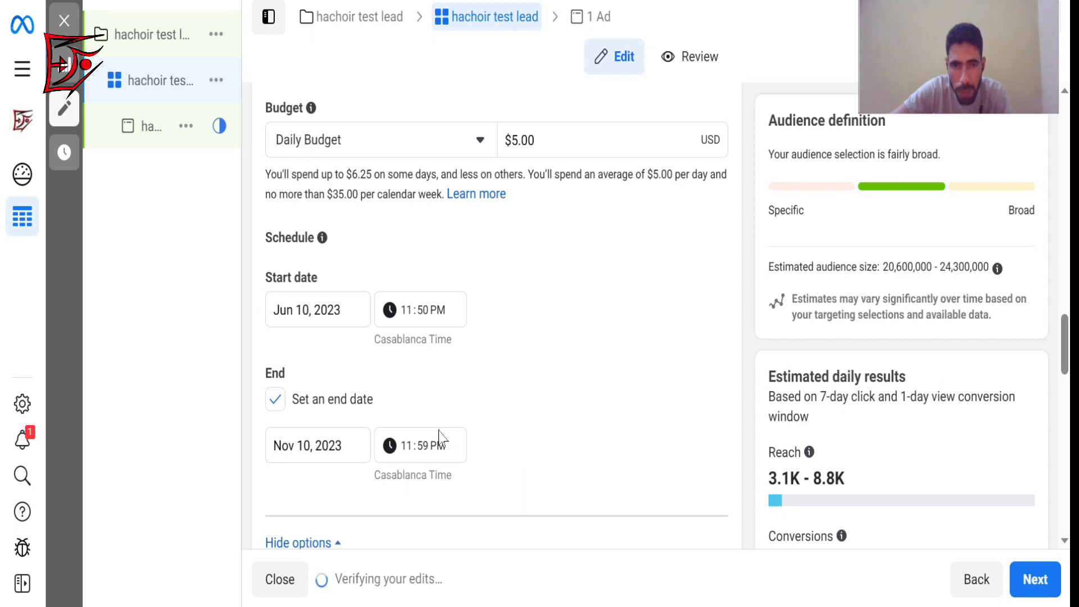
left_click(276, 400)
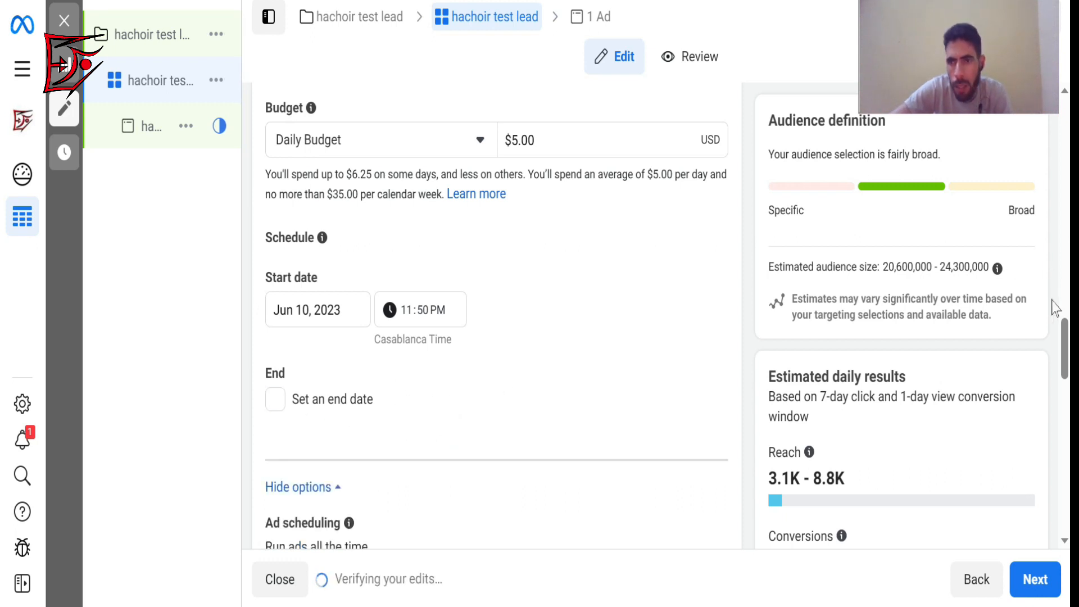
Check the saved audiences available for the ad set and view the explanation of the audience's Gender setting.
left_click_drag(1066, 345, 1068, 374)
scroll(739, 294, "down", 4)
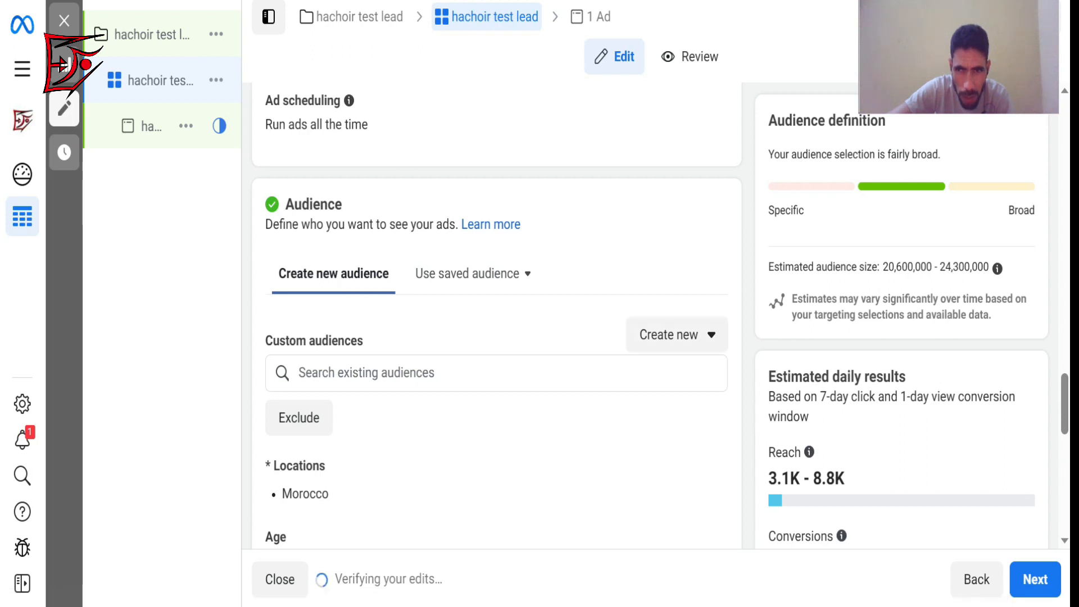
scroll(1064, 387, "down", 1)
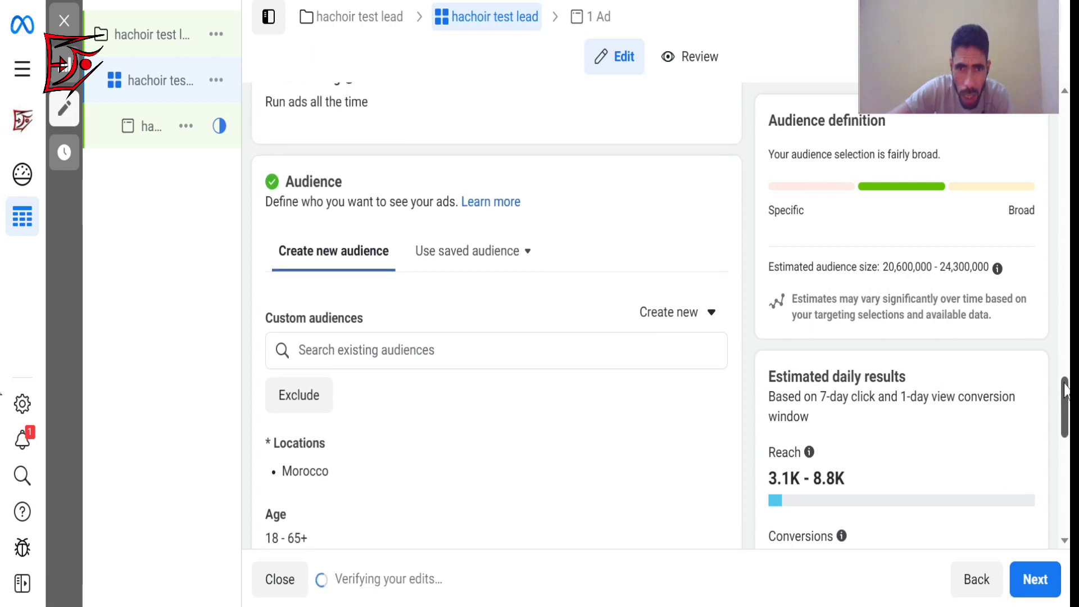
left_click(504, 259)
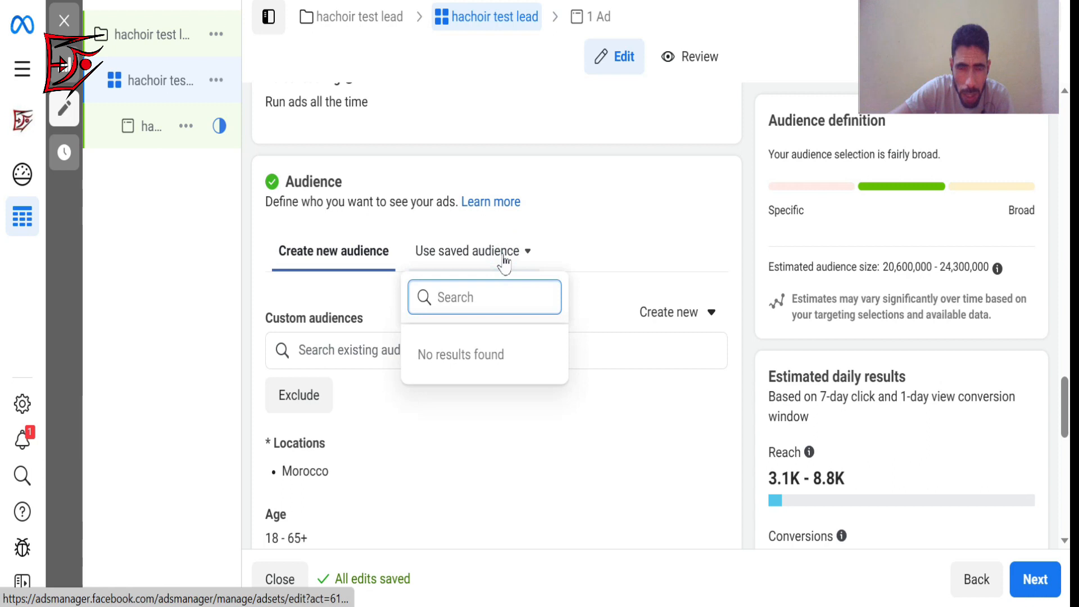
left_click(480, 295)
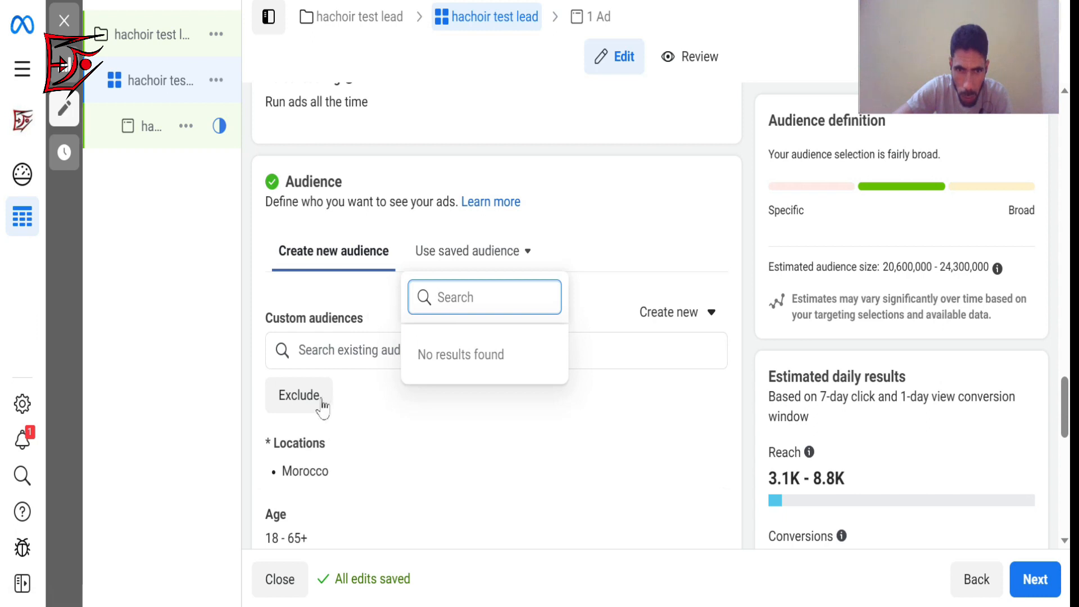
left_click(597, 206)
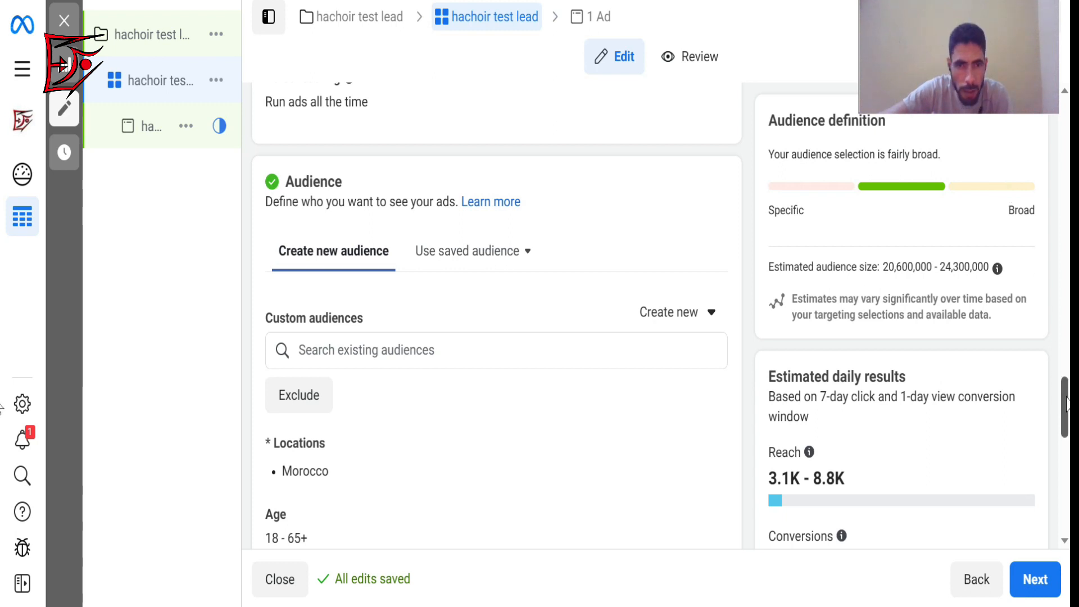
left_click_drag(1065, 399, 1065, 412)
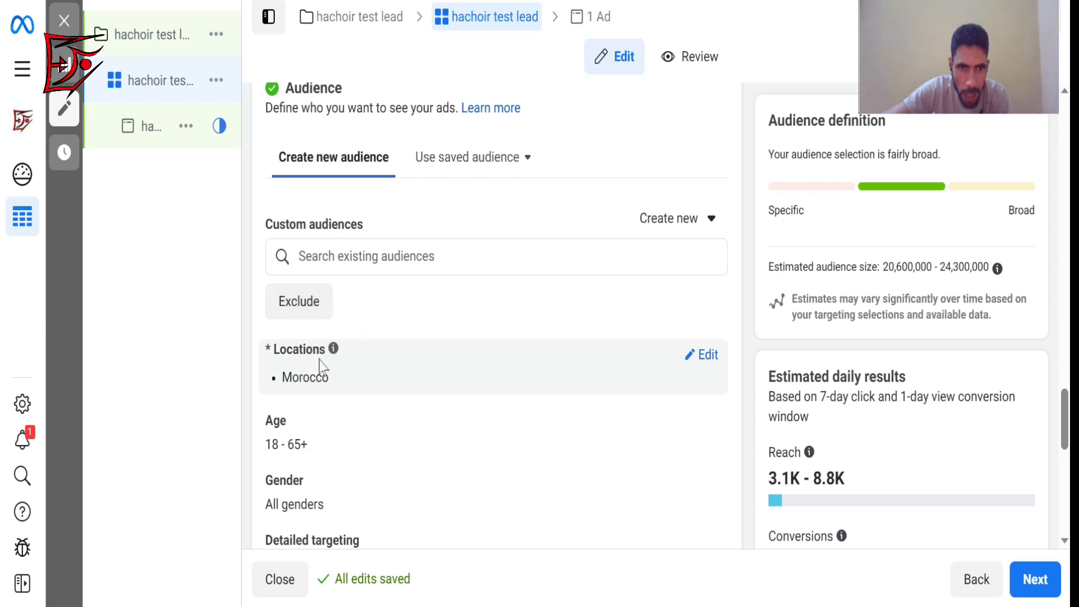
left_click(472, 164)
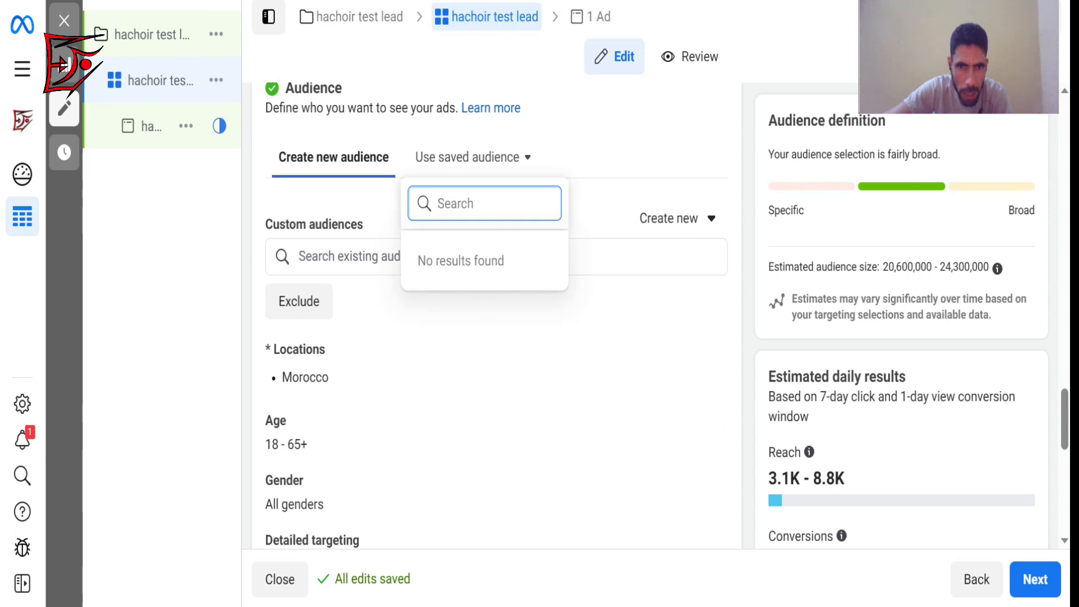
left_click(349, 162)
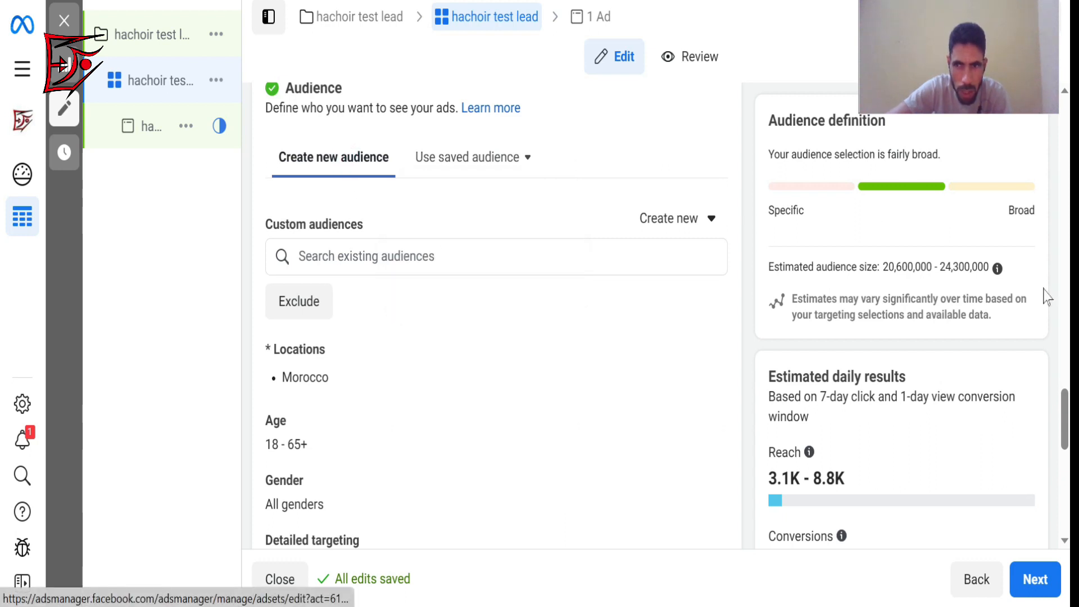
left_click_drag(1066, 406, 1066, 429)
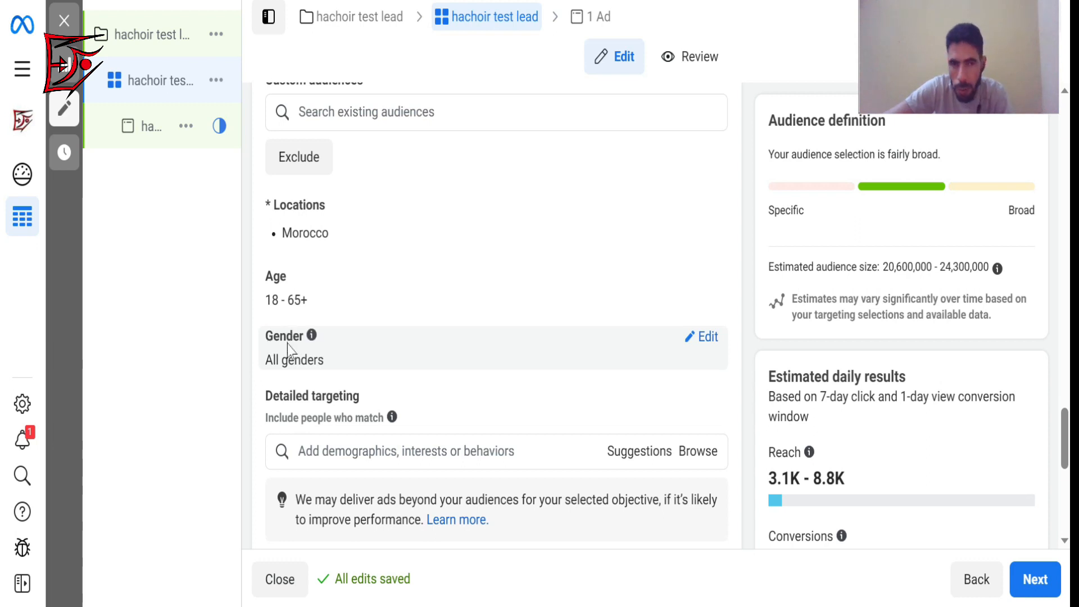
mouse_move(291, 349)
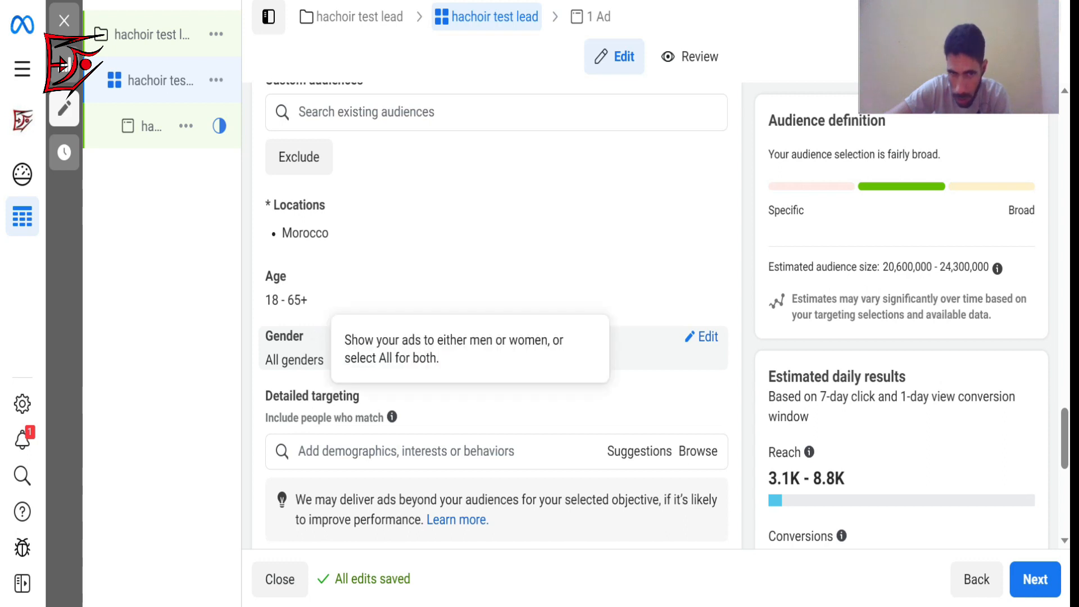
Add a detailed targeting exclusion for the Facebook Page admins behavior to the ad set's audience.
mouse_move(336, 353)
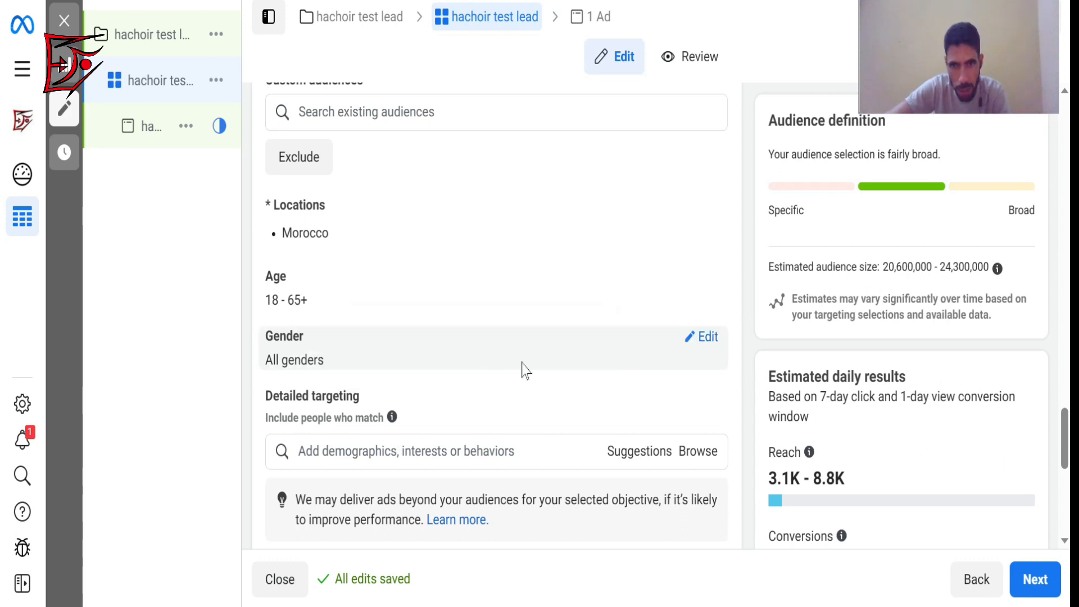
left_click_drag(1064, 426, 1066, 453)
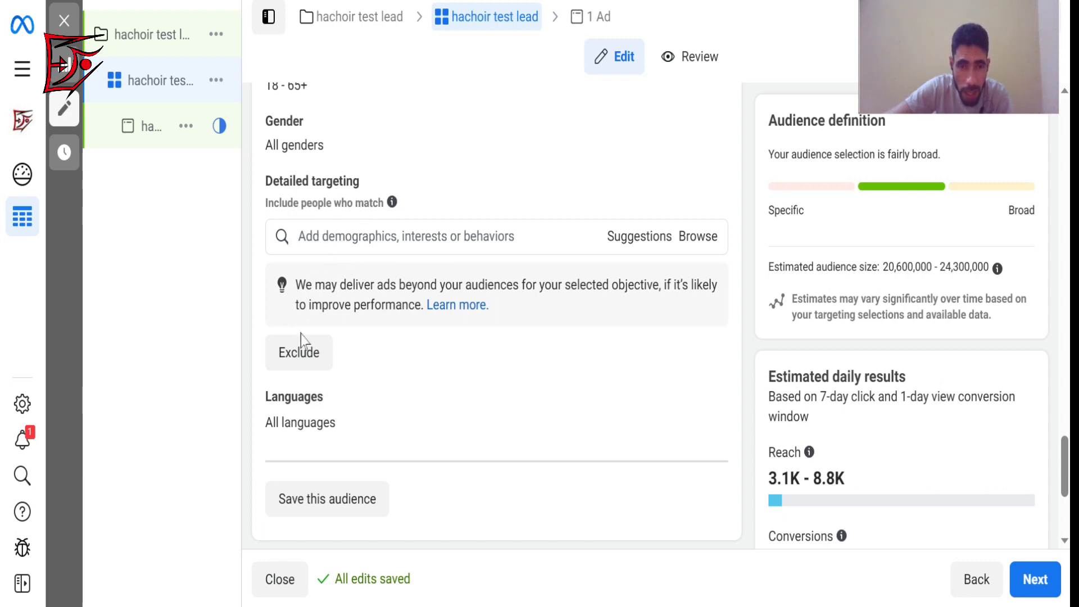
left_click(316, 349)
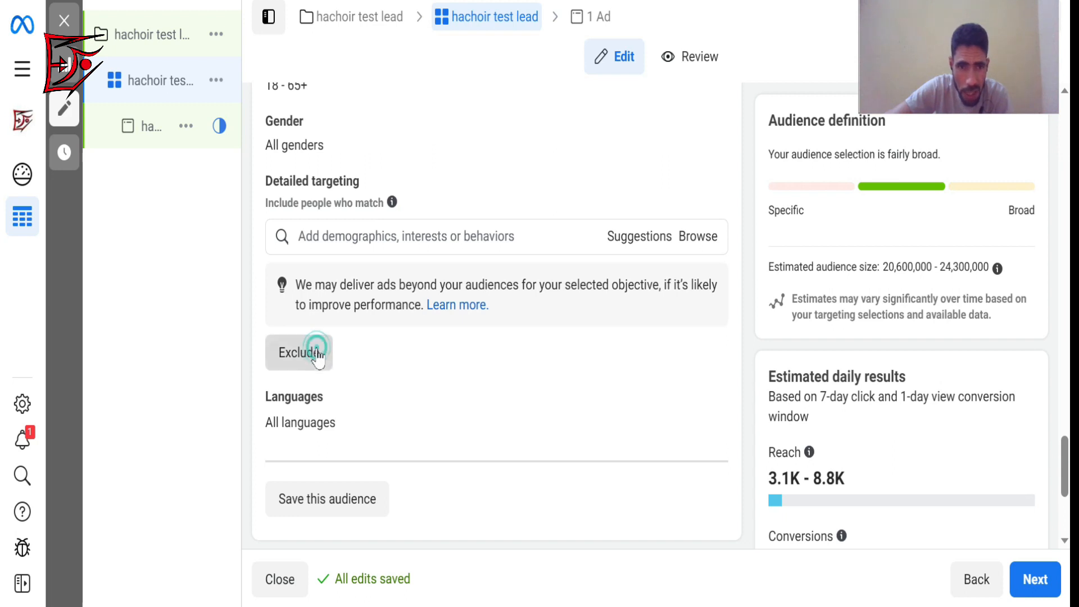
left_click(407, 376)
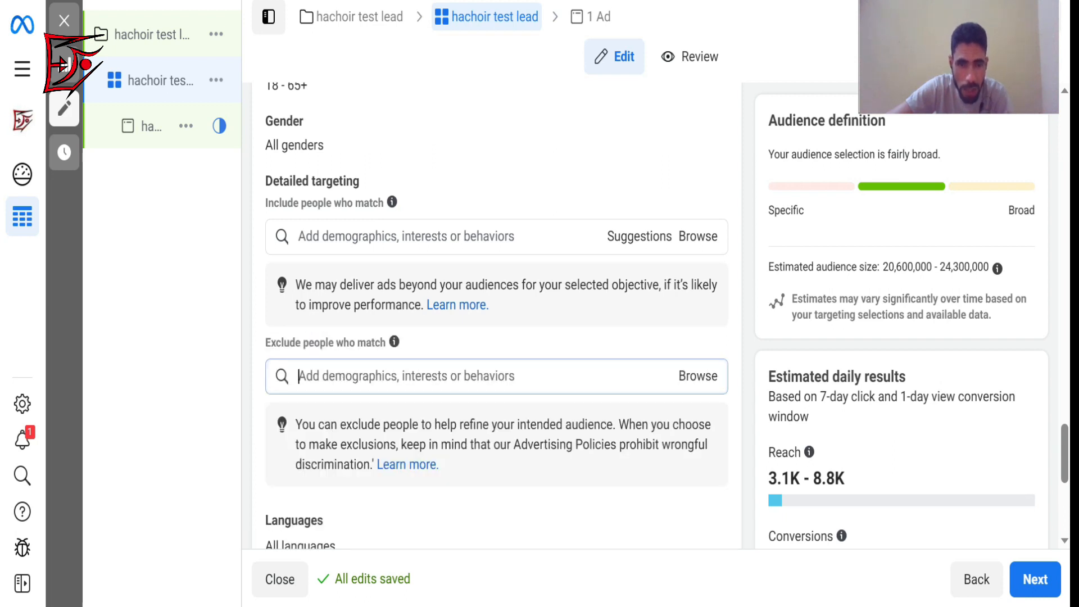
type("f")
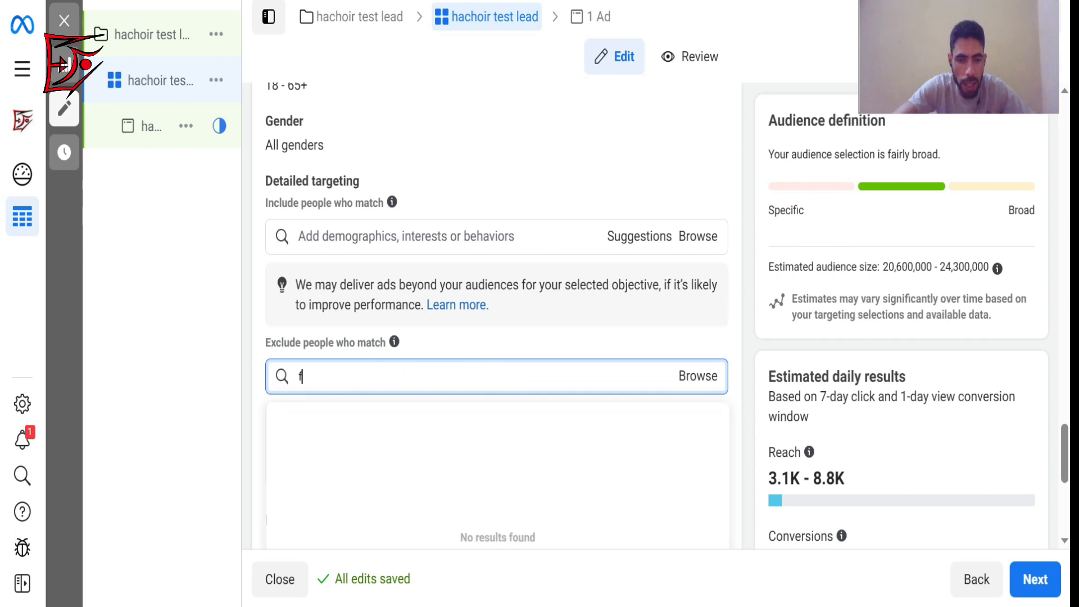
type("acebook page")
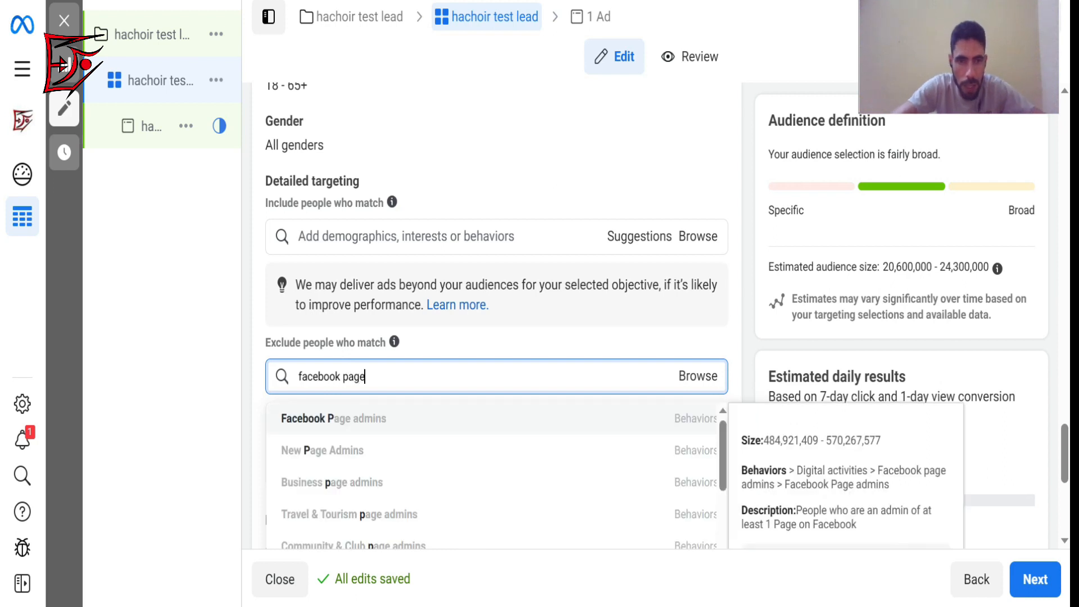
left_click(344, 429)
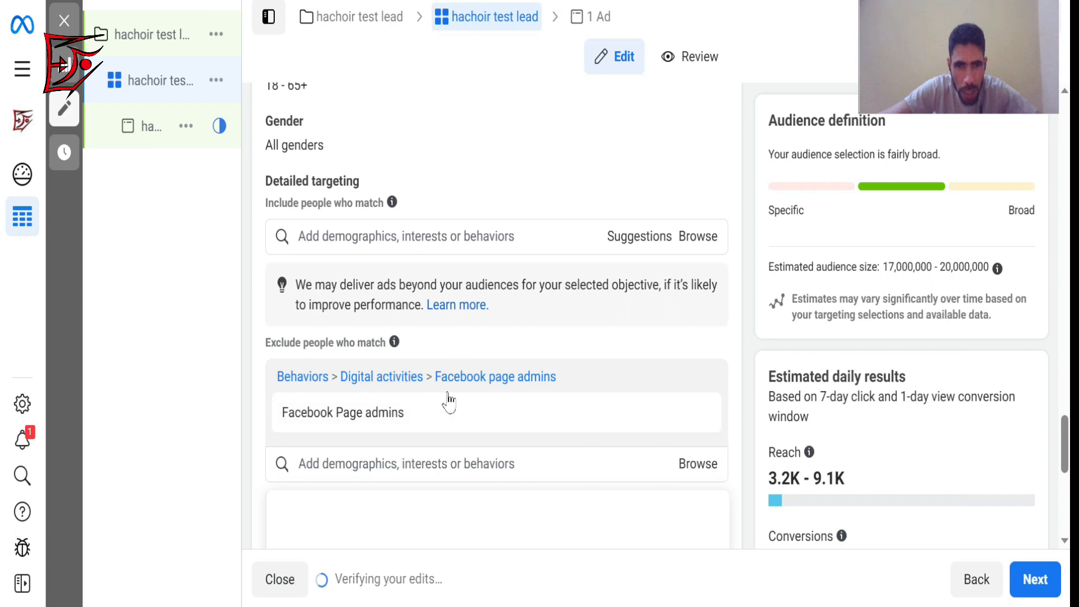
Exclude the Business page admins behavior from the ad set's audience as well.
left_click(404, 464)
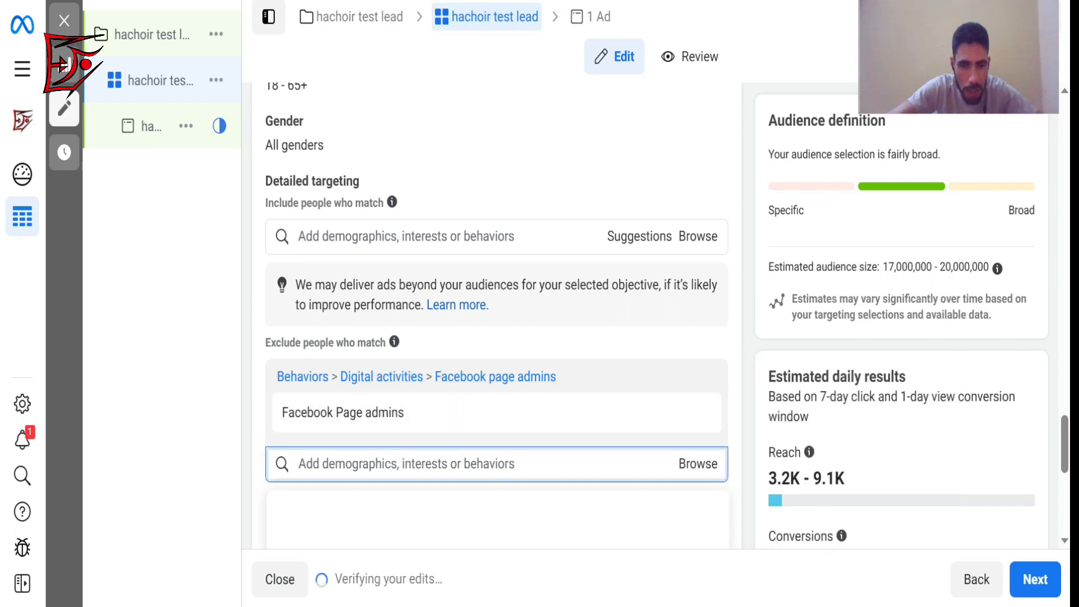
type("business")
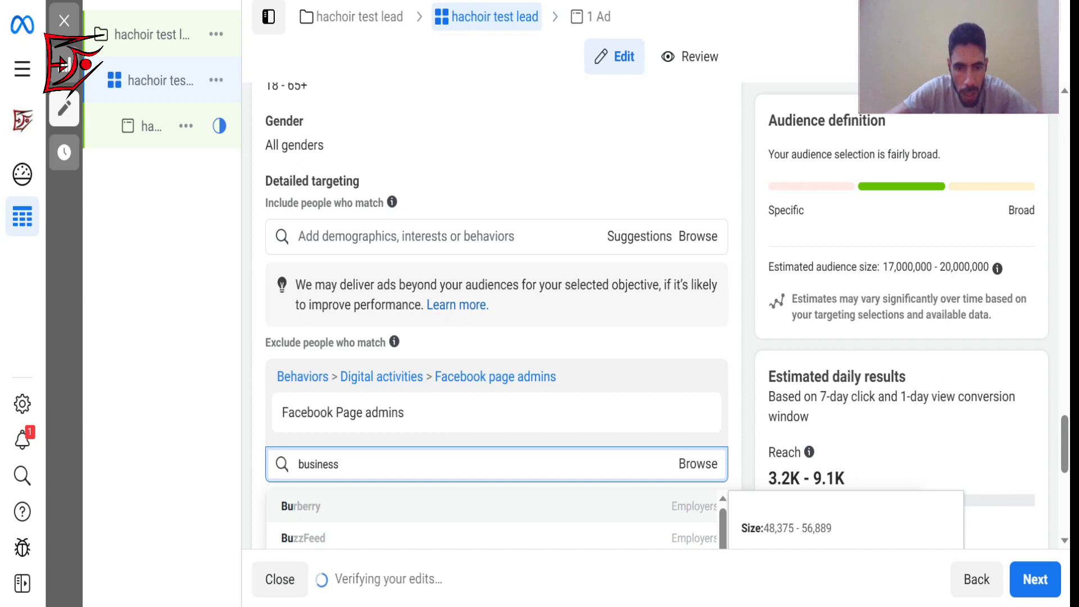
type(" page")
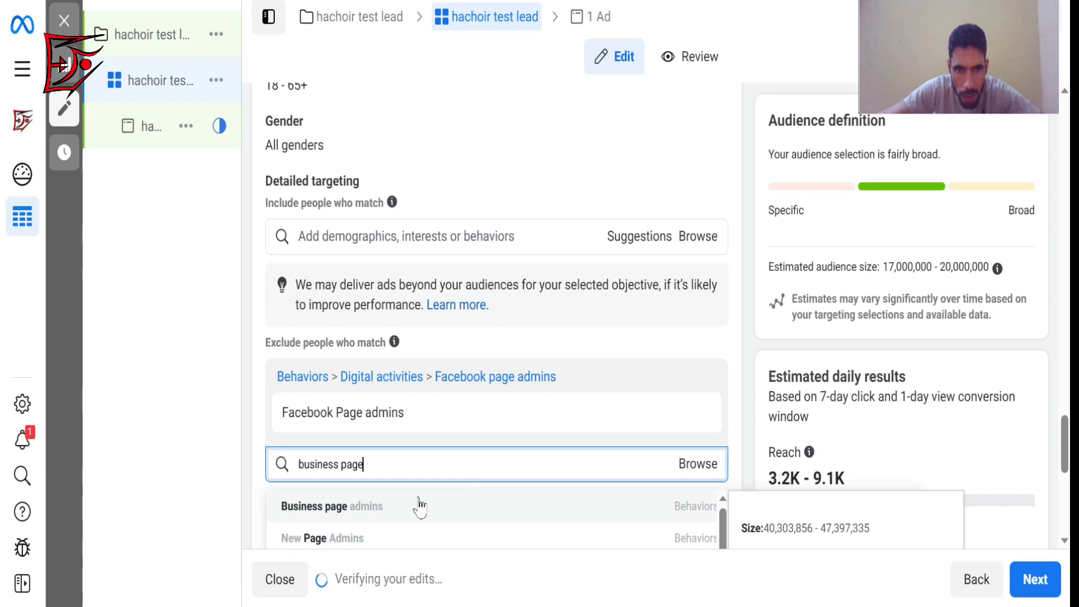
left_click(359, 522)
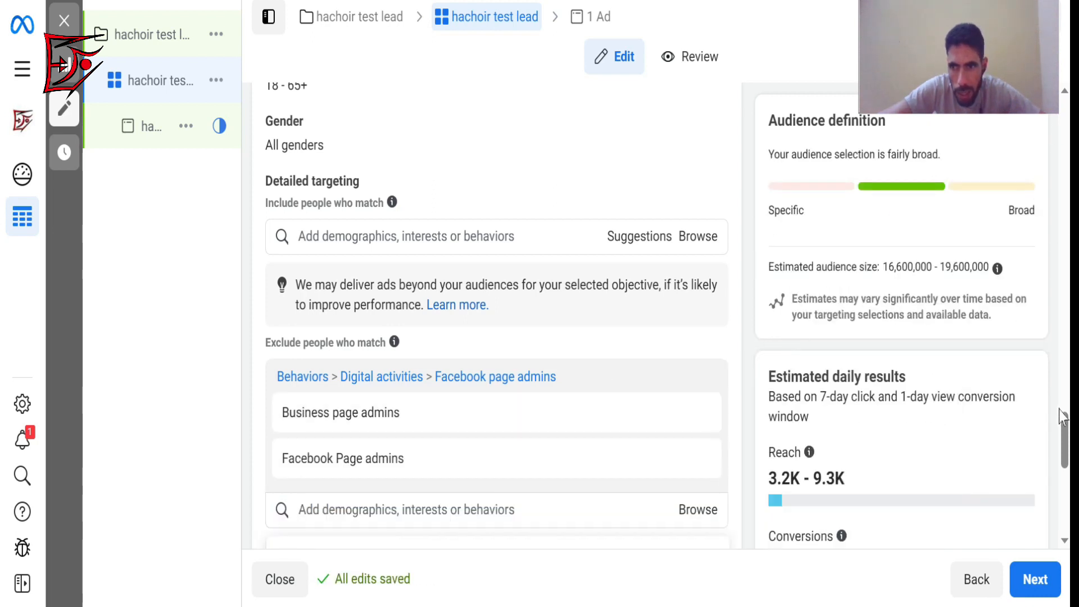
scroll(1065, 433, "down", 3)
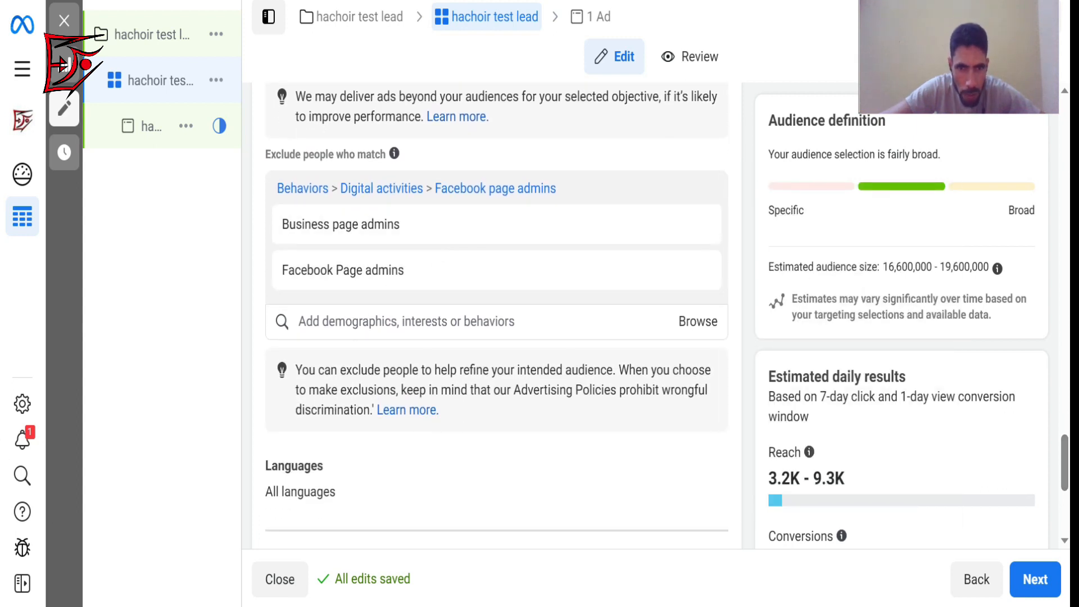
left_click(345, 321)
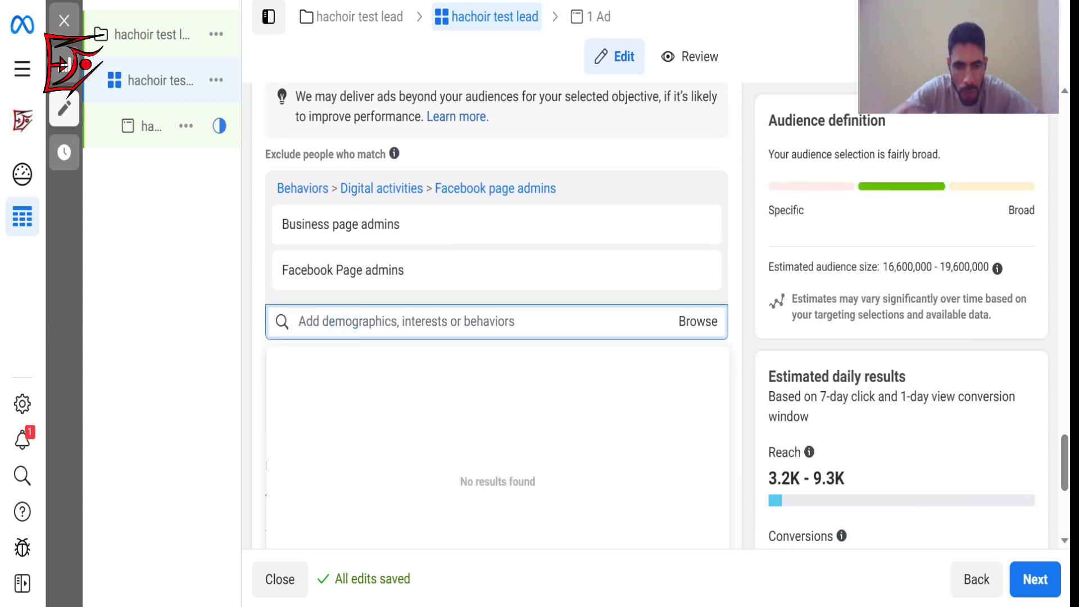
type("p")
type("a")
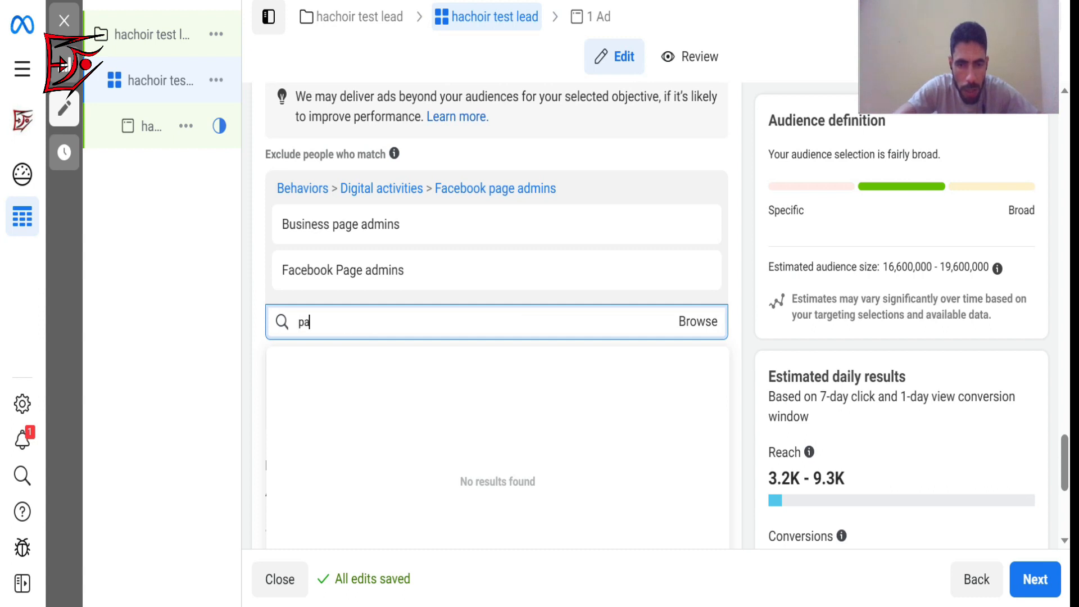
type("y")
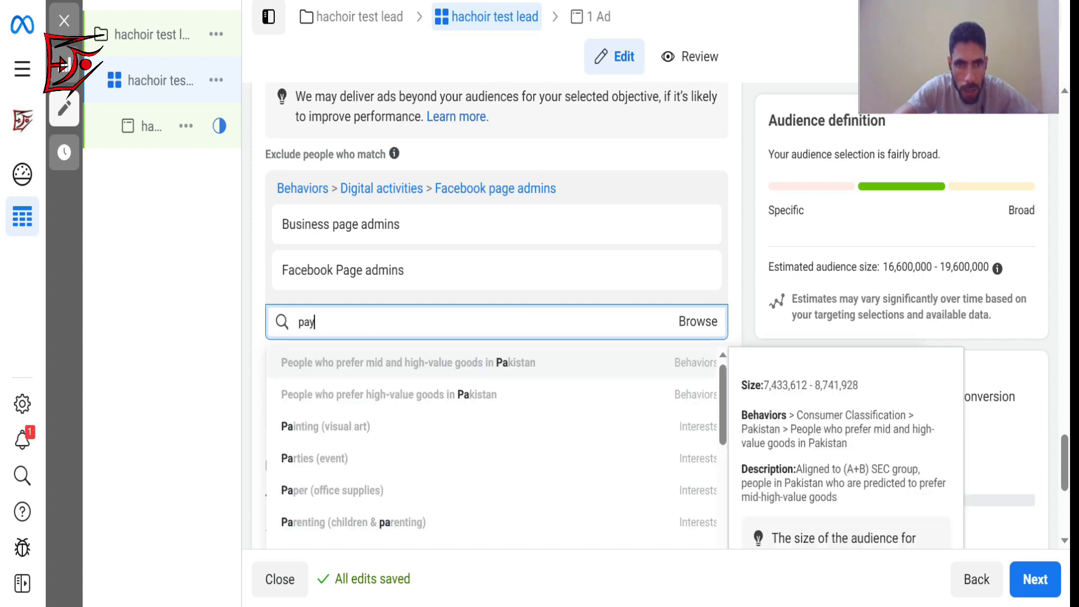
key("BackSpace")
key("BackSpace")
type("eyment")
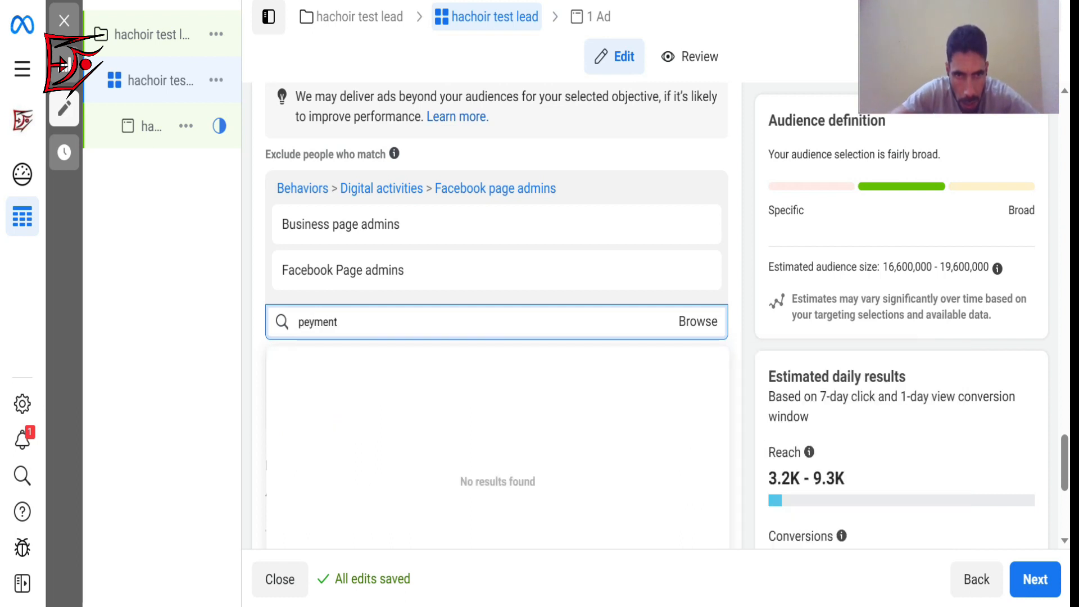
key("BackSpace")
key("BackSpace")
key("BackSpace")
key("BackSpace")
key("BackSpace")
key("BackSpace")
key("BackSpace")
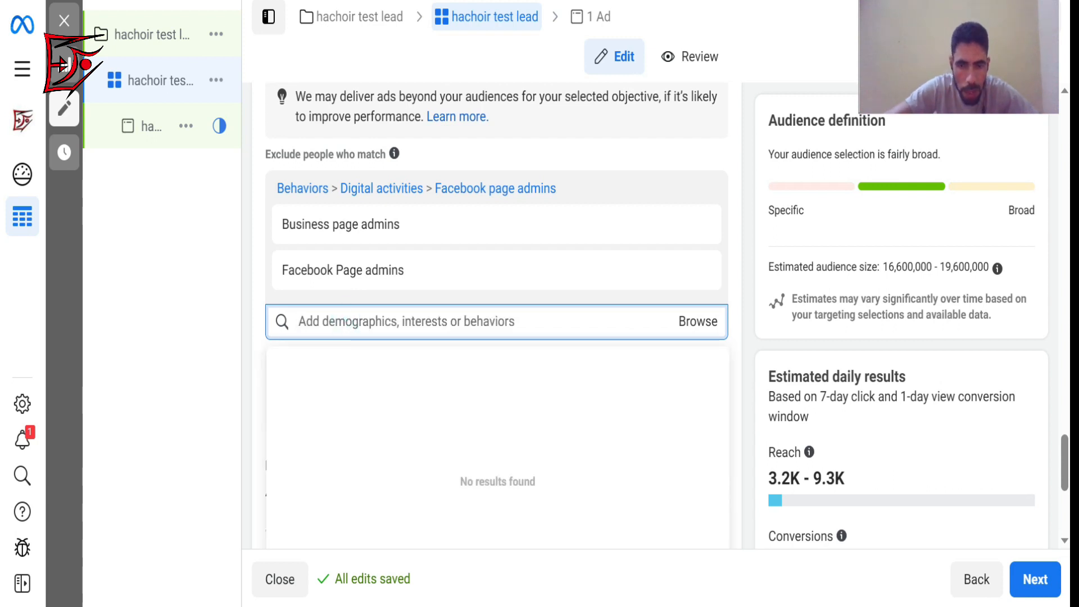
Try searching the audience exclusions for "payment user" and "payment user 180".
type("pay")
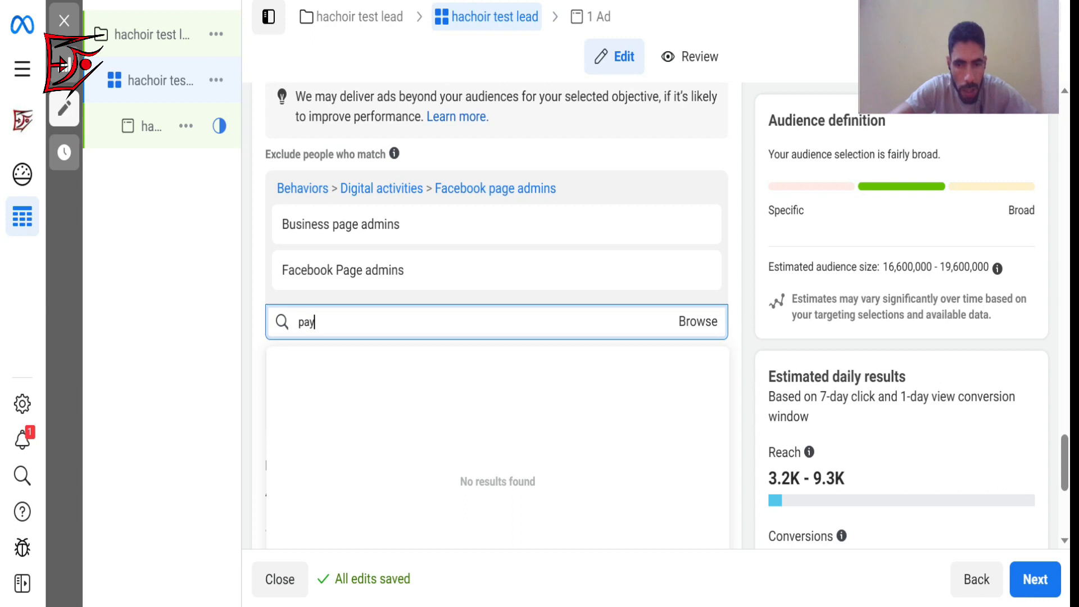
type("ment")
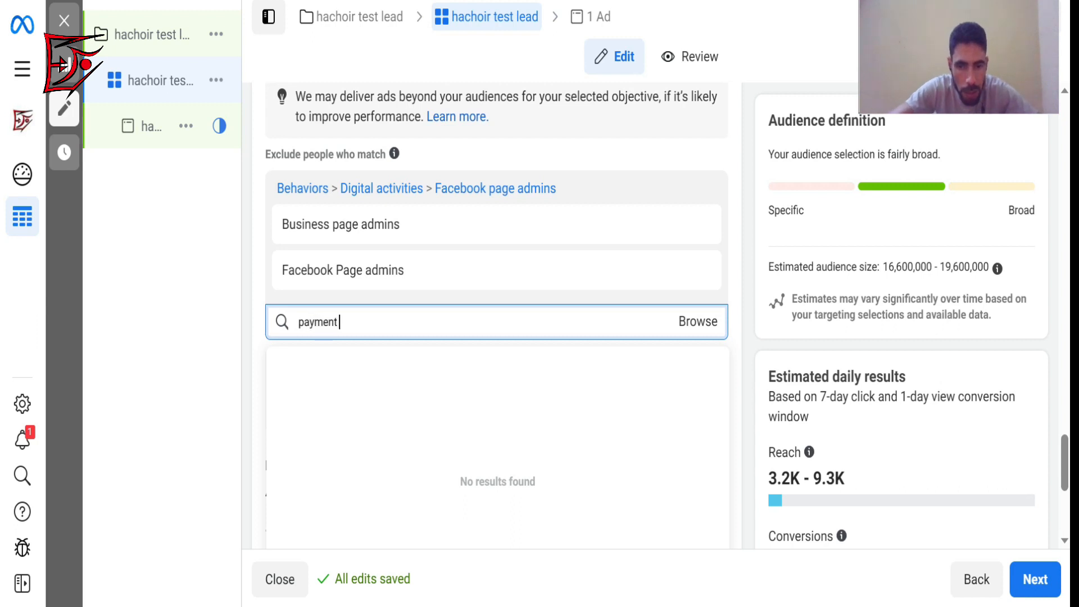
type(" user")
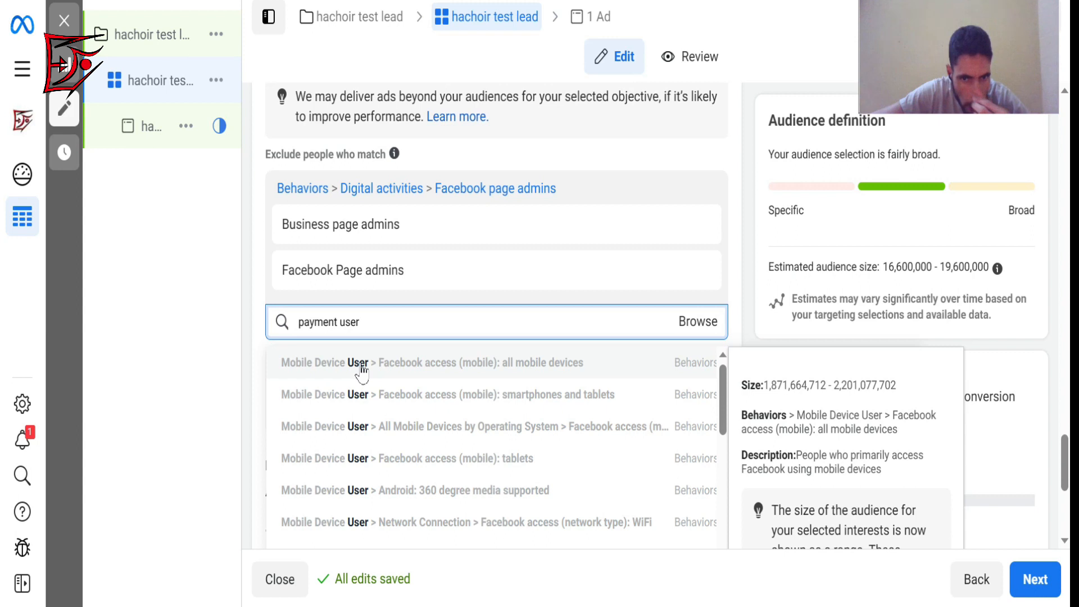
type("bu")
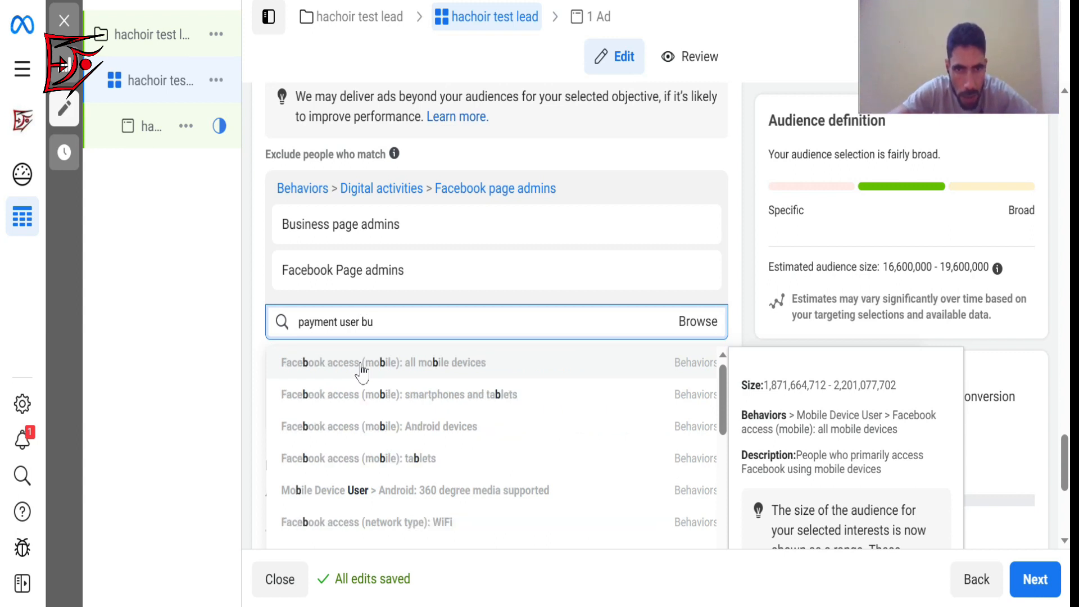
type("s")
key("BackSpace")
key("BackSpace")
type("180")
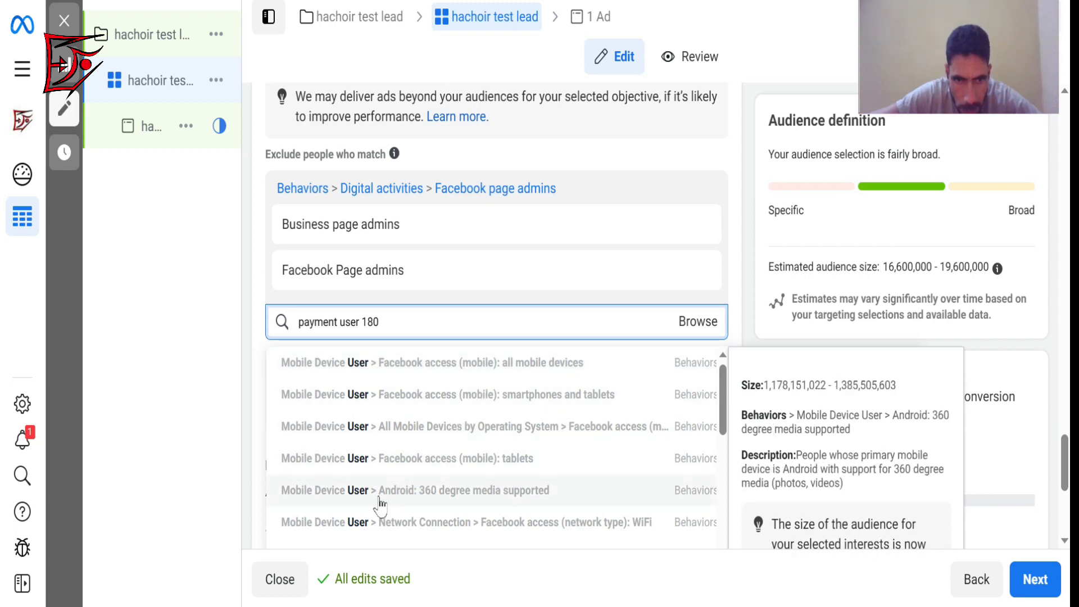
Try the exclusion search terms "payment page", "payment" and "facebook" instead.
mouse_move(355, 321)
left_mouse_down()
mouse_move(382, 320)
mouse_move(339, 322)
left_mouse_up()
type("page")
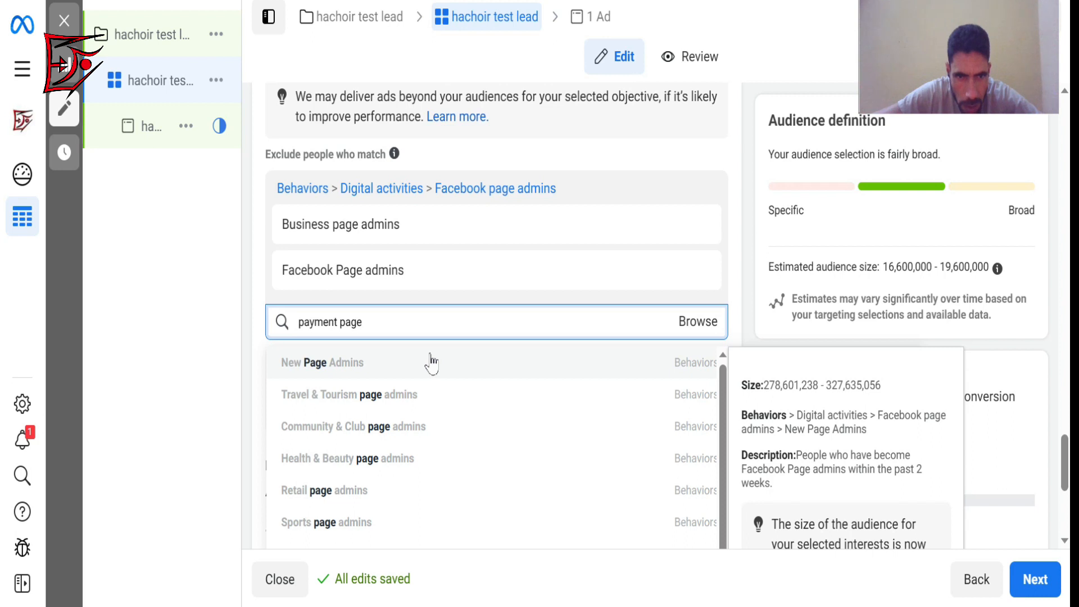
left_click(367, 320)
left_click_drag(364, 321, 339, 322)
key("BackSpace")
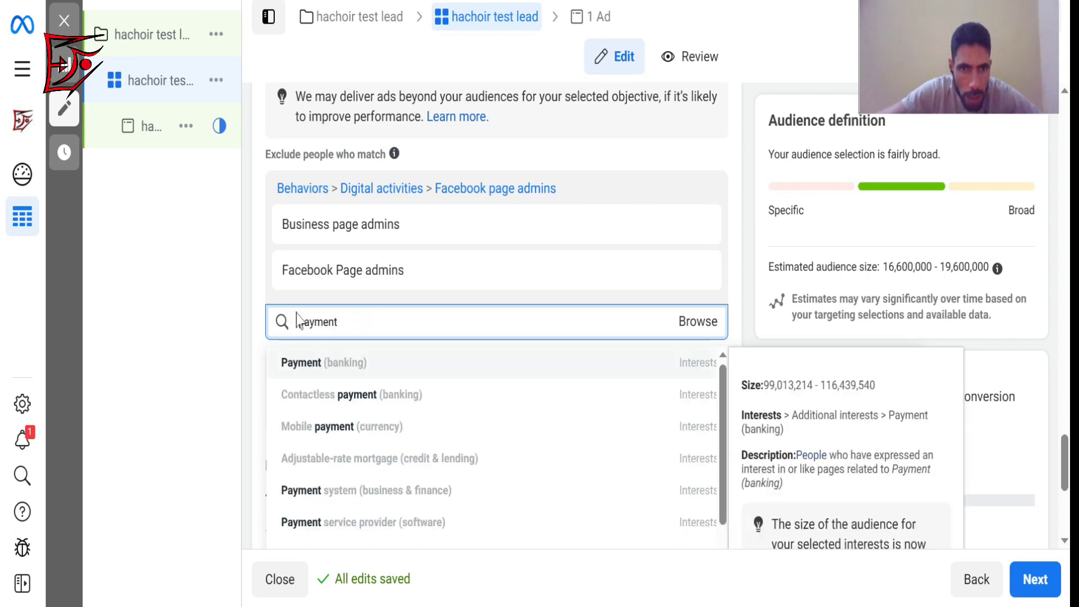
double_click(302, 322)
type("fa")
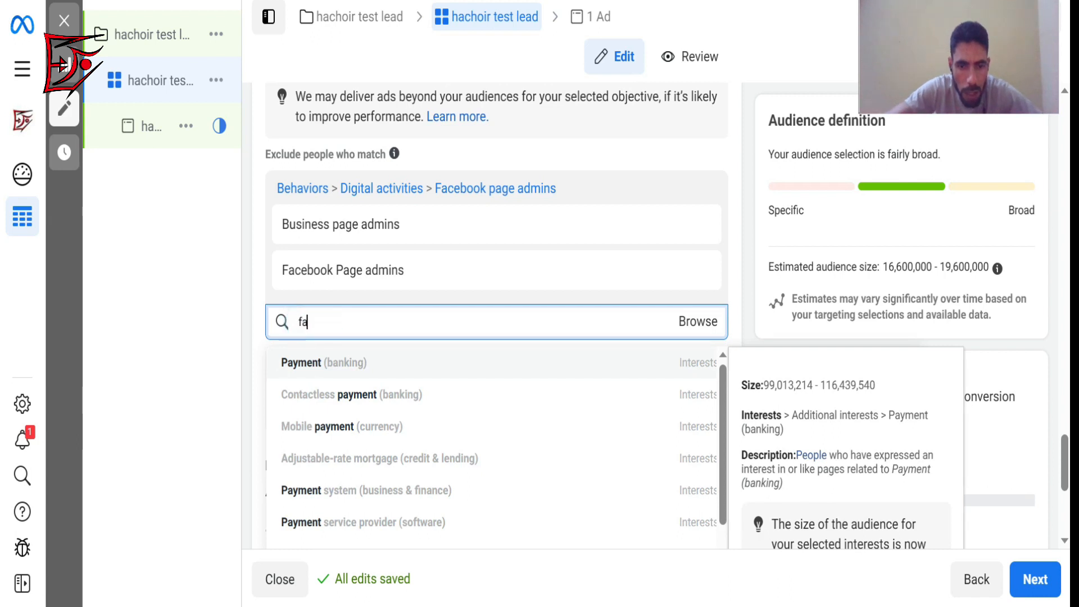
type("ceb")
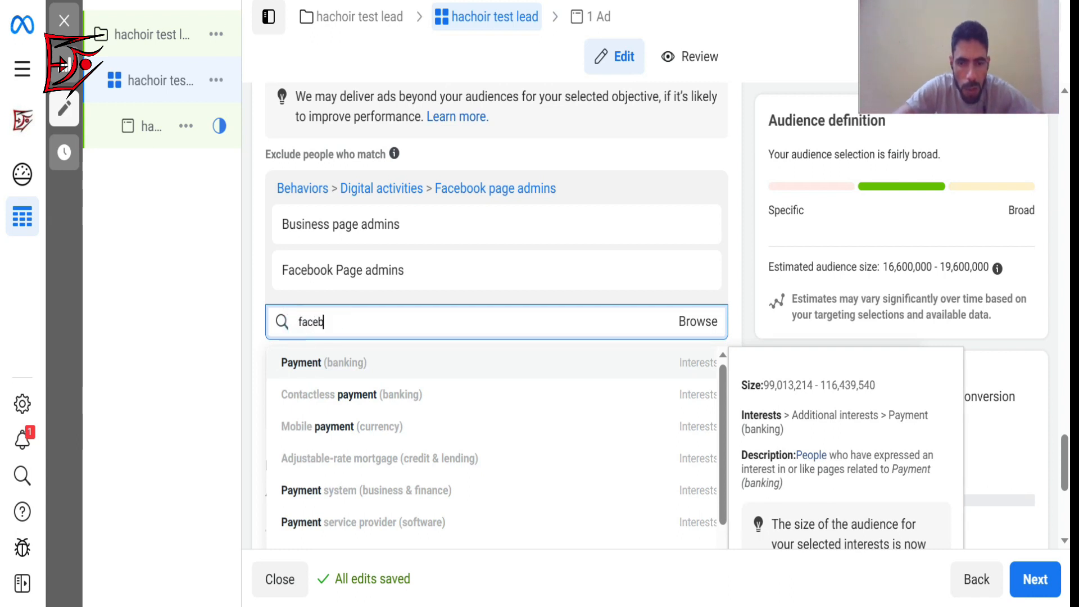
type("ook")
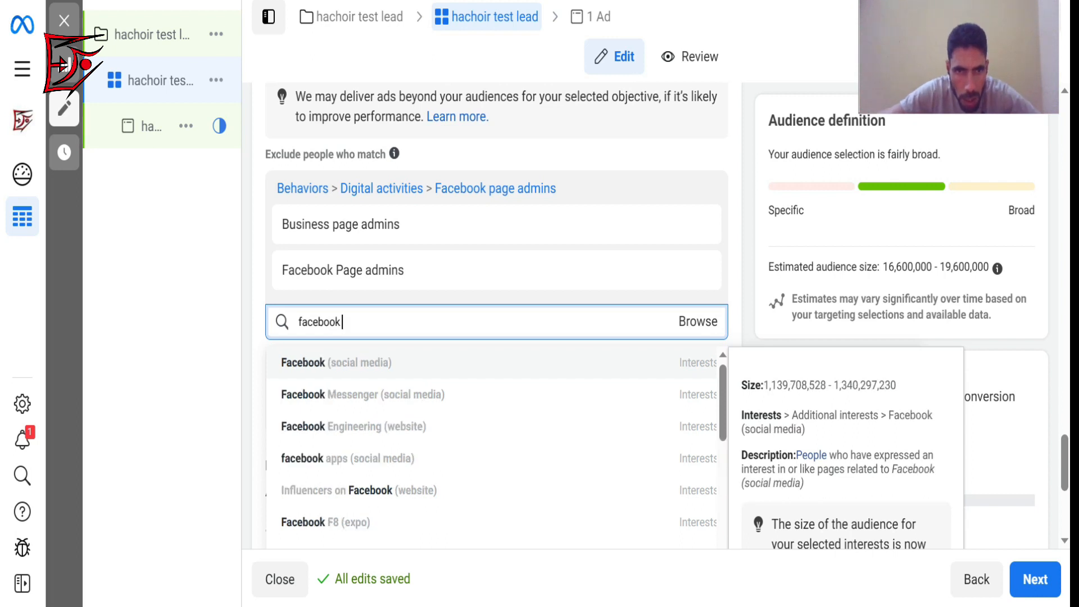
Search the exclusions for "payment face" and exclude Facebook Payments users (90 days) from the audience.
key("ctrl+a")
type("payment")
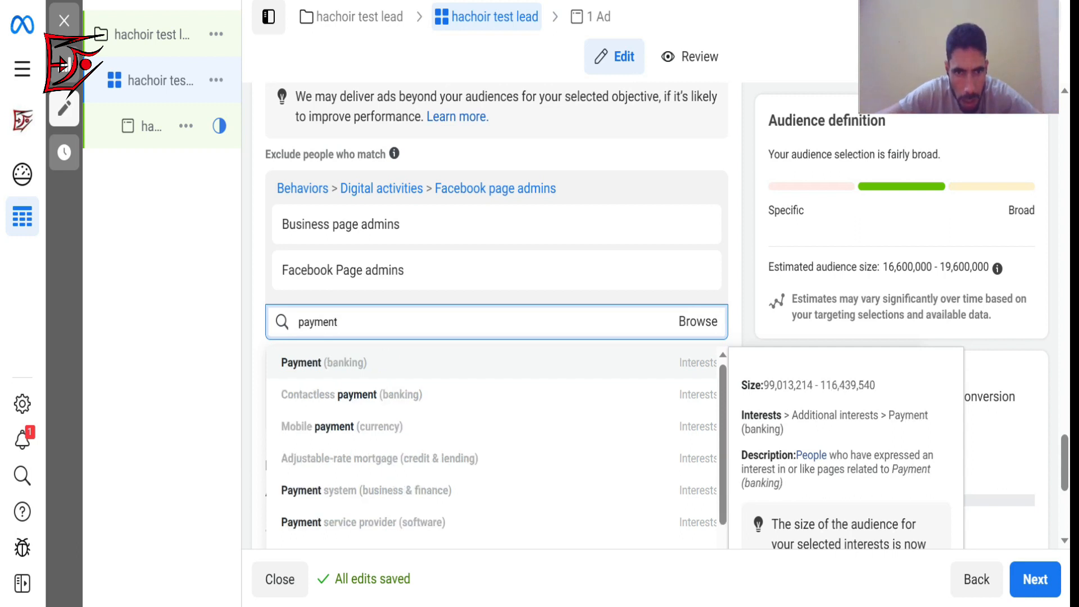
type("face")
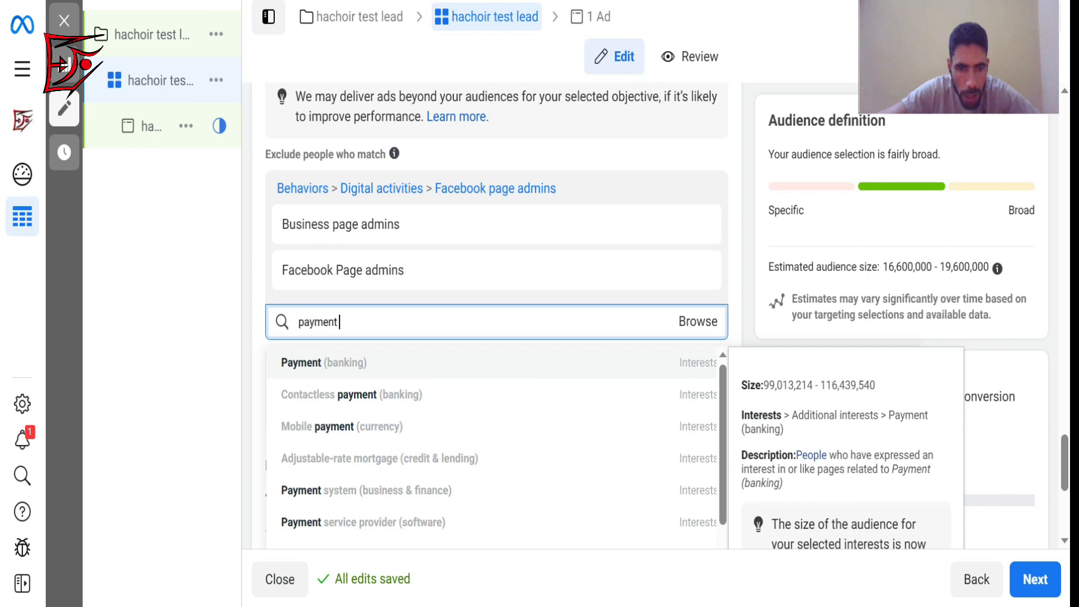
type("b")
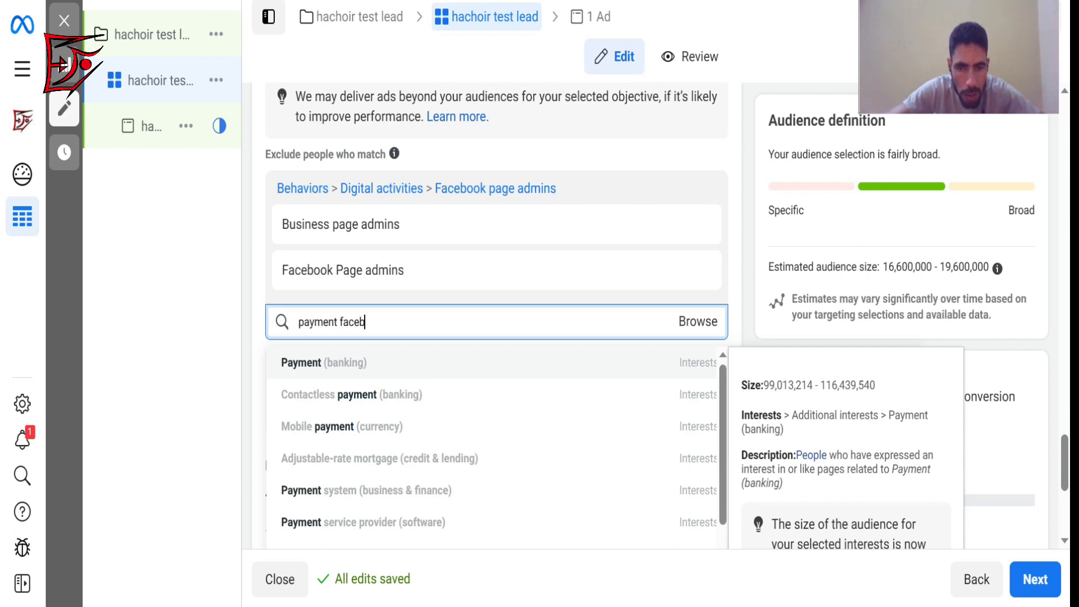
type("ook")
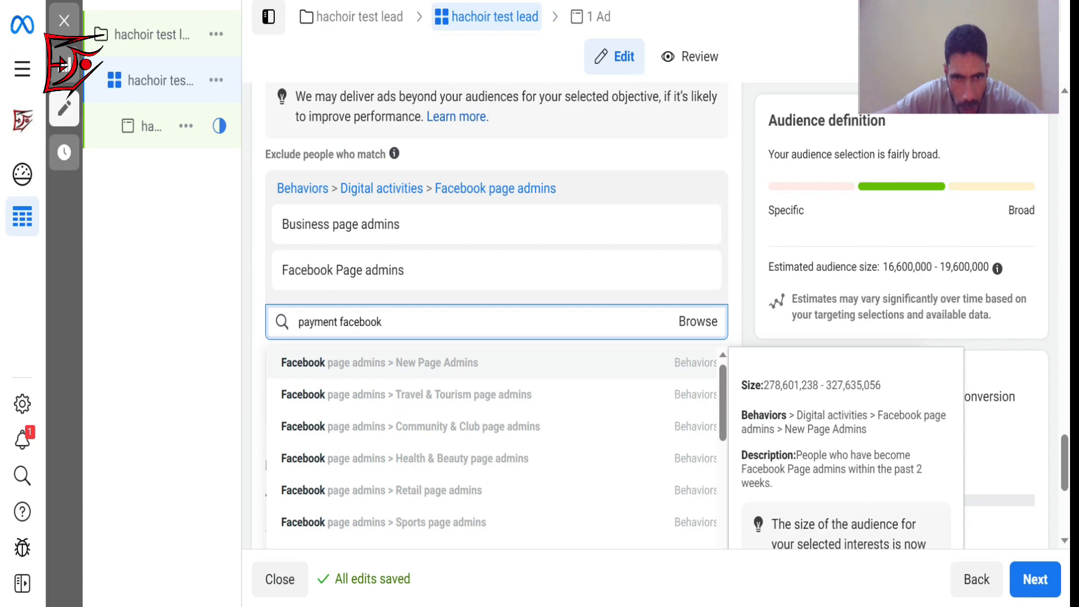
key("BackSpace")
key("BackSpace")
key("BackSpace")
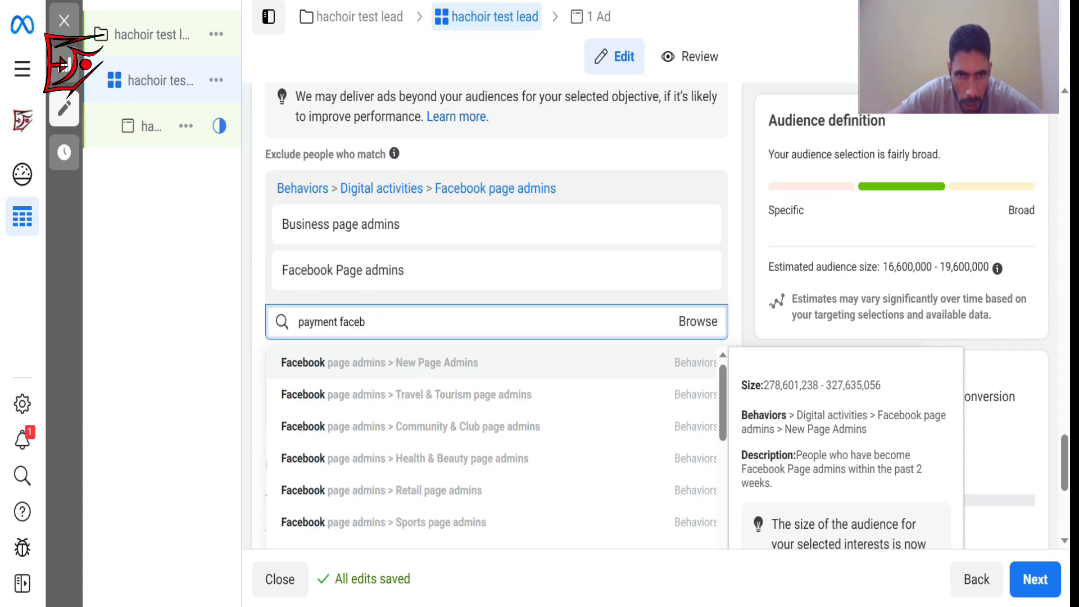
key("BackSpace")
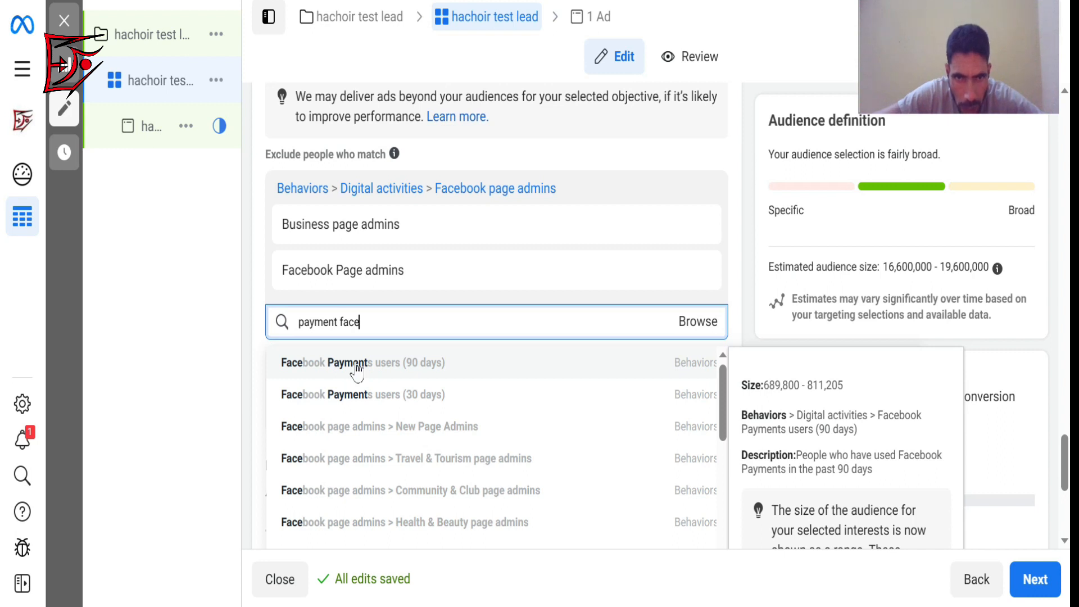
left_click(356, 366)
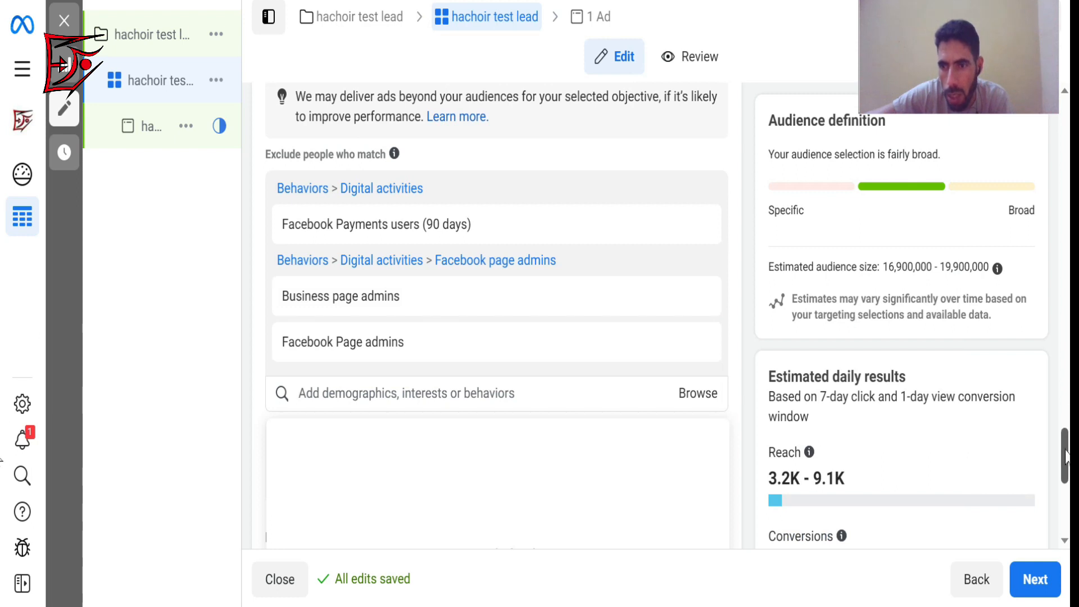
left_click_drag(1066, 457, 1064, 503)
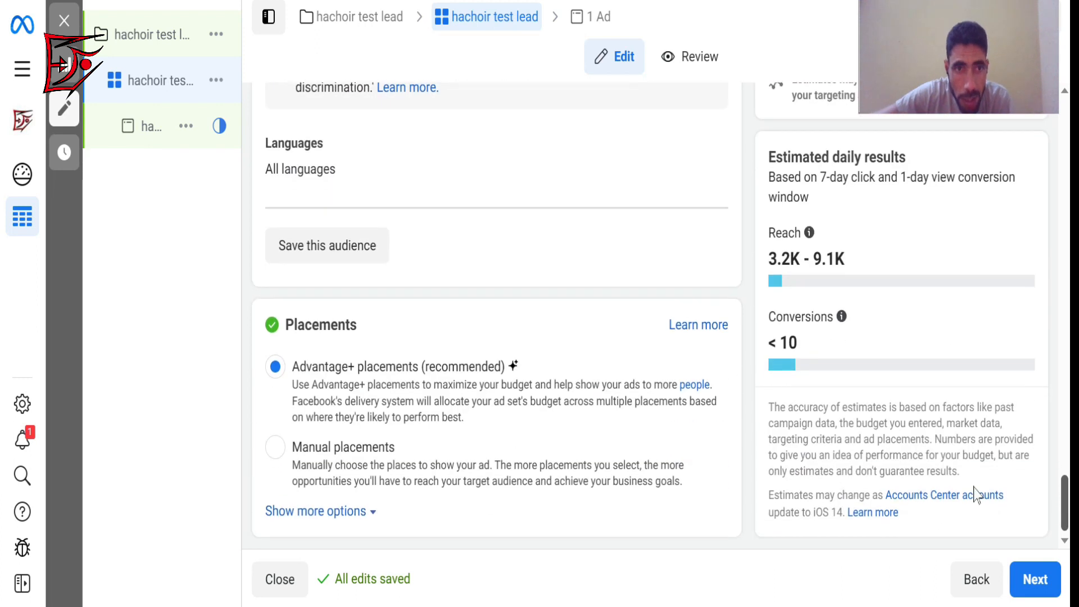
Go on to the ad level and rename the ad "hachoir test lead" to match the ad set's name.
left_click(1033, 581)
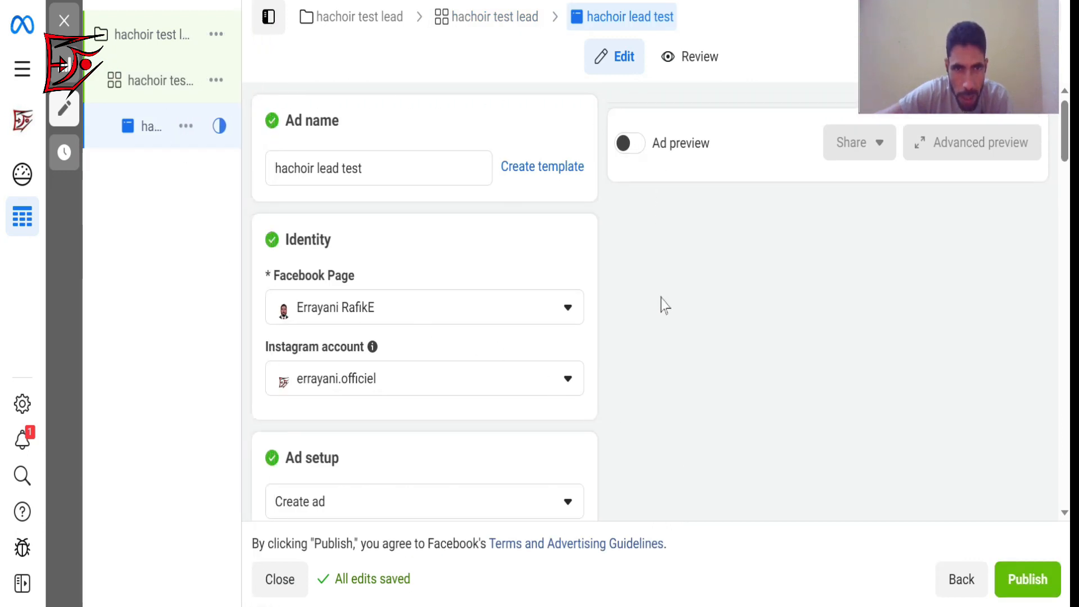
left_click(168, 89)
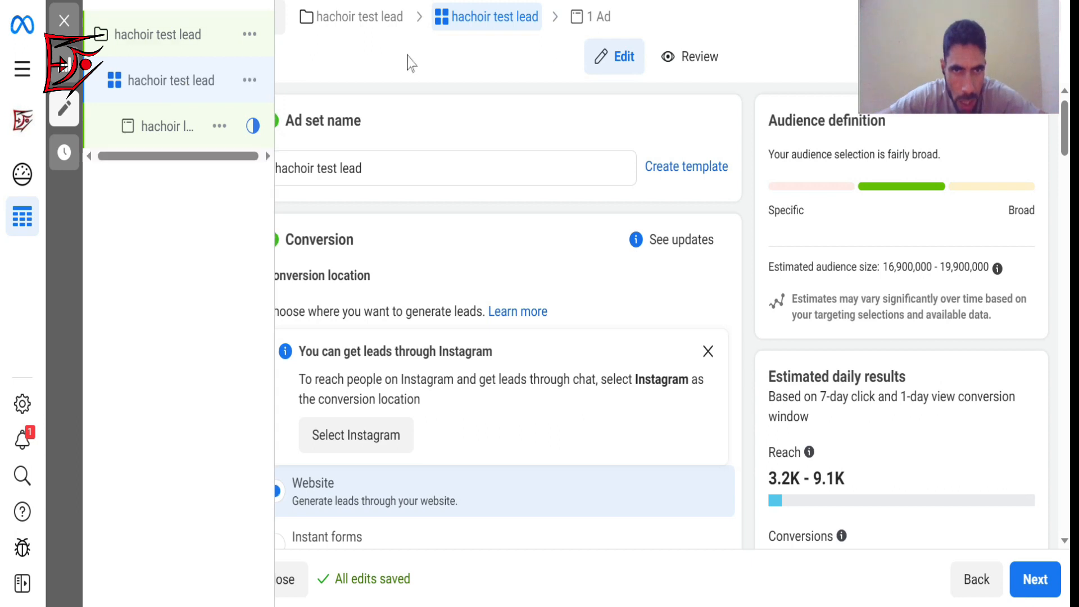
left_click(167, 128)
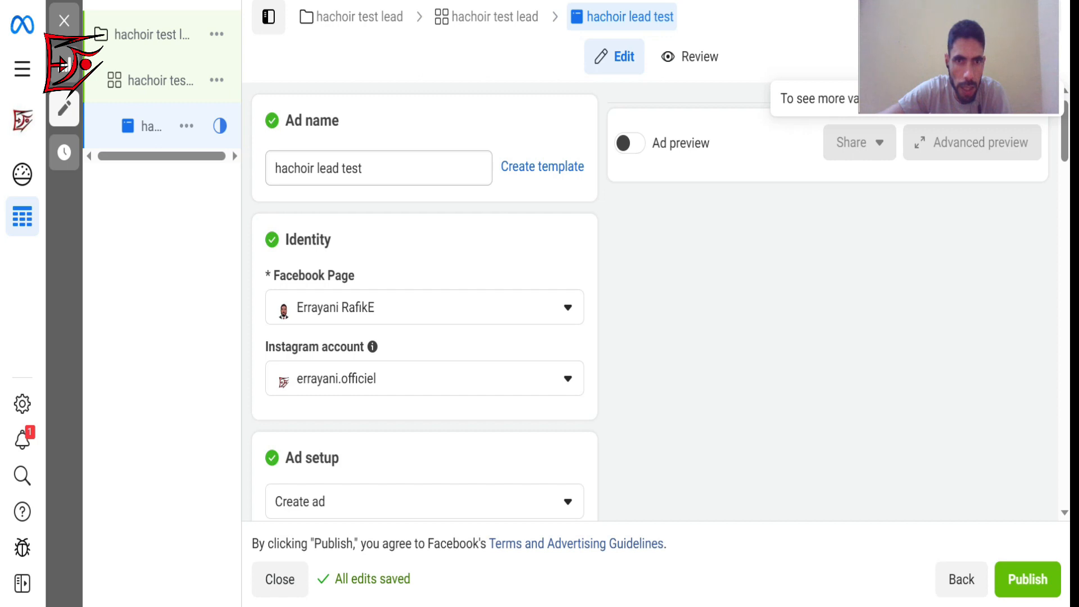
left_click_drag(374, 168, 251, 183)
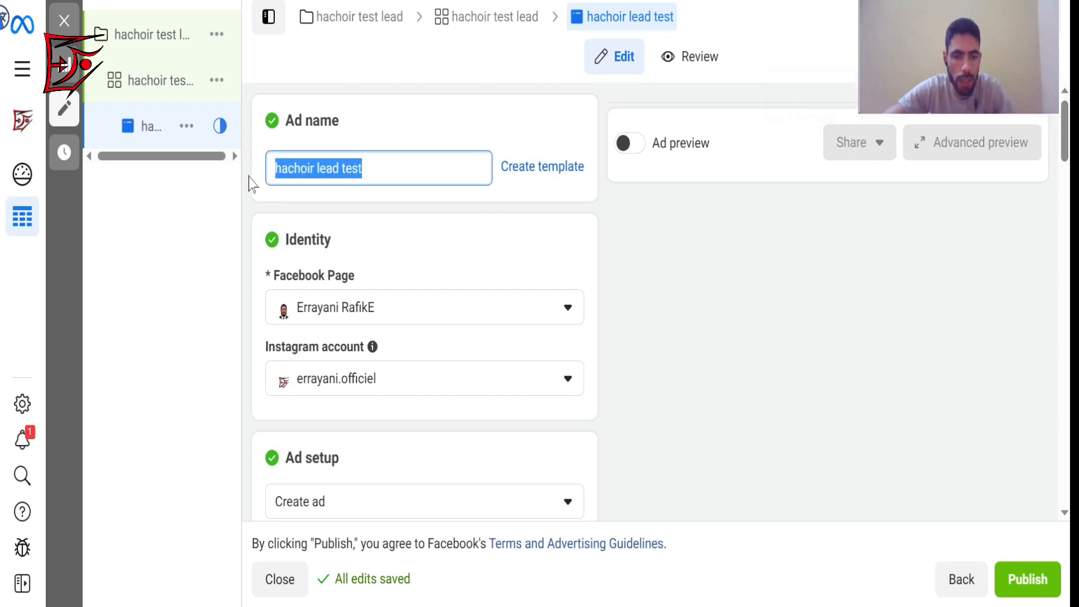
type("hachoir test lead")
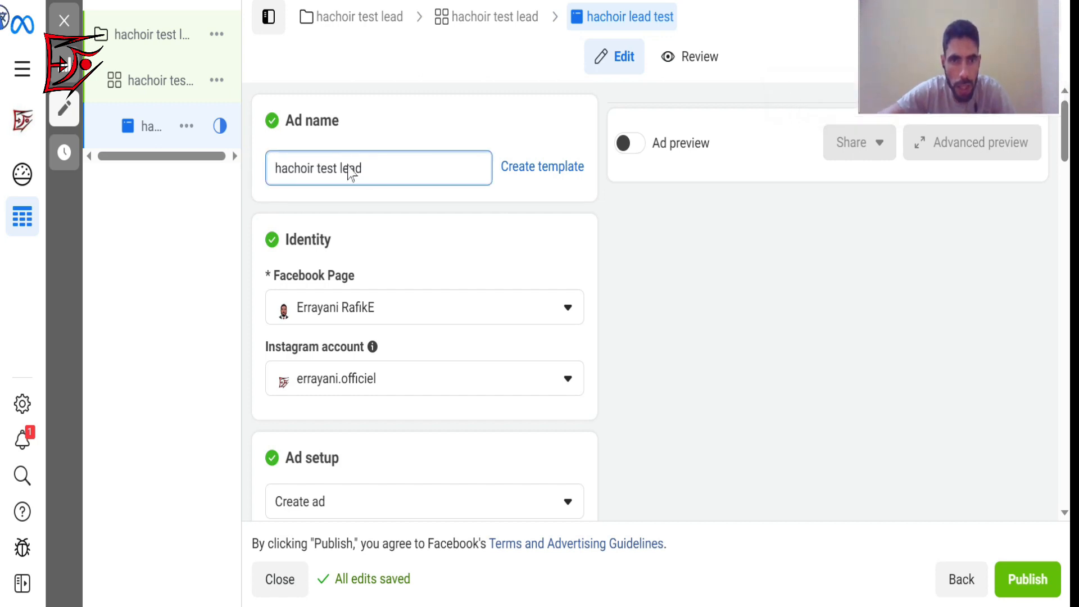
Set the ad's Facebook Page identity to bouticup.ma from the personal Pages.
mouse_move(1065, 121)
left_mouse_down()
mouse_move(1065, 161)
mouse_move(1065, 137)
left_mouse_up()
left_click(569, 186)
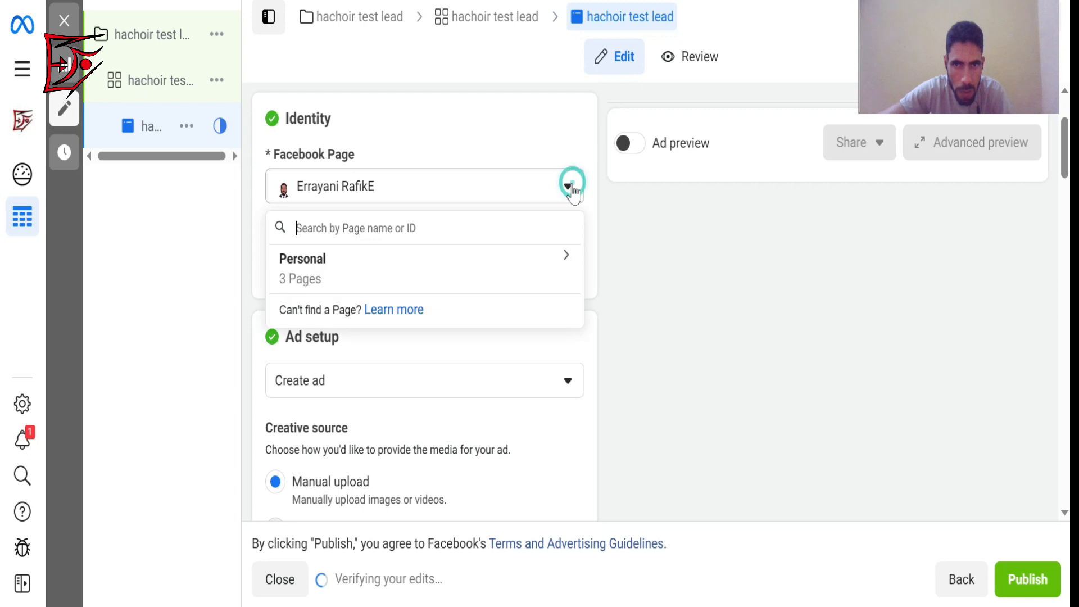
left_click(563, 259)
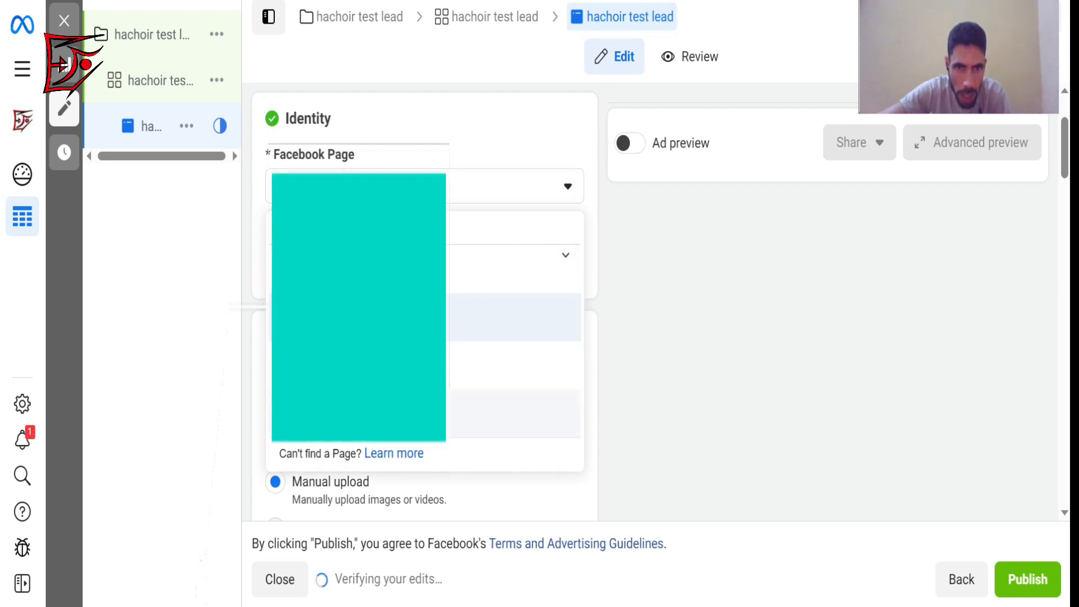
left_click(360, 317)
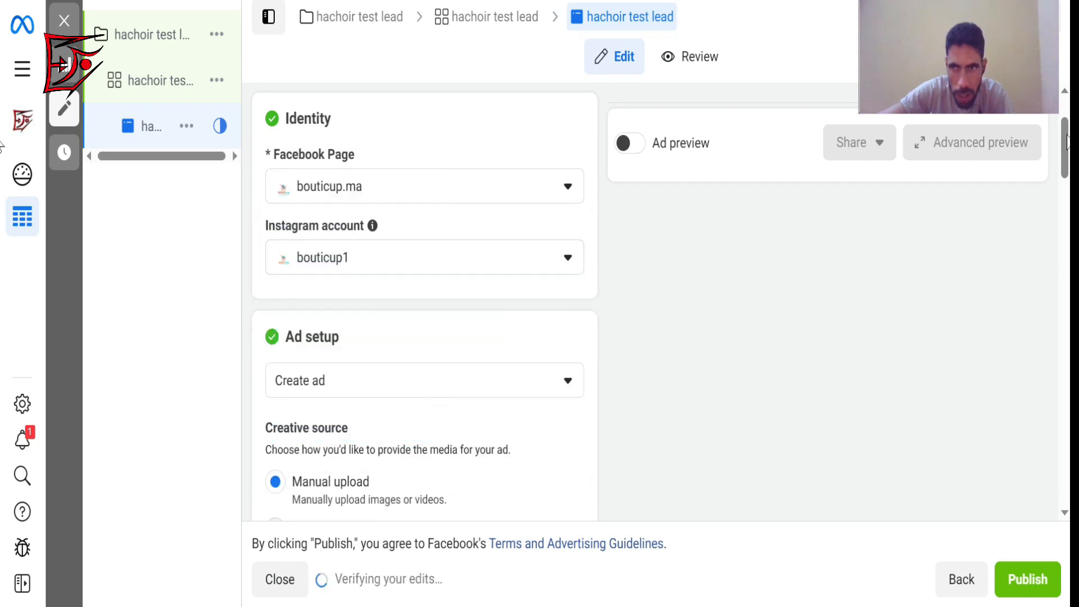
Disable multi-advertiser ads in the ad setup and turn on the ad preview.
left_click_drag(1065, 138, 1065, 222)
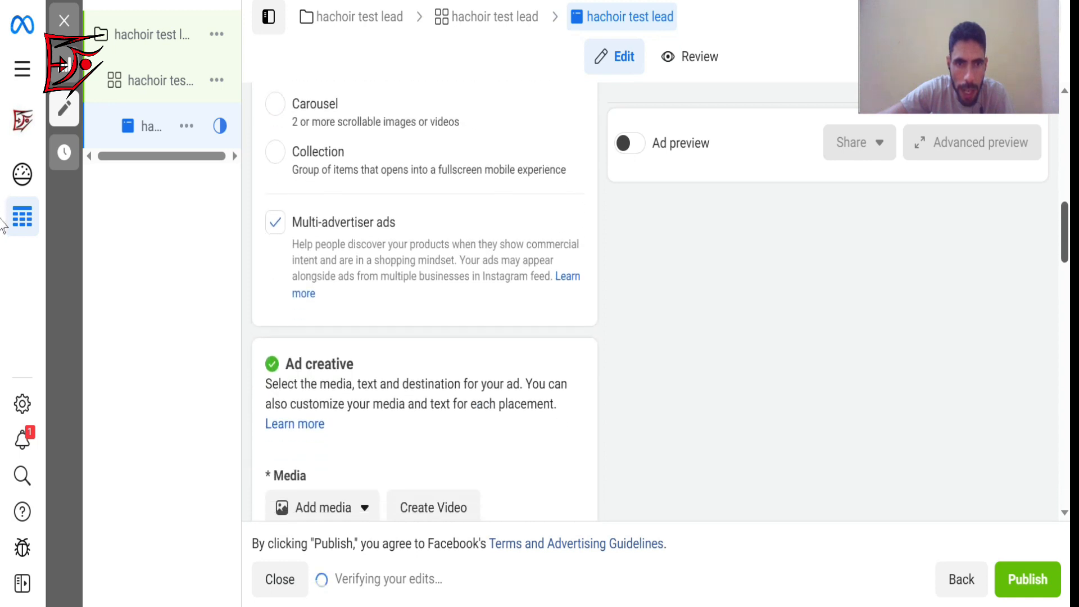
left_click(277, 227)
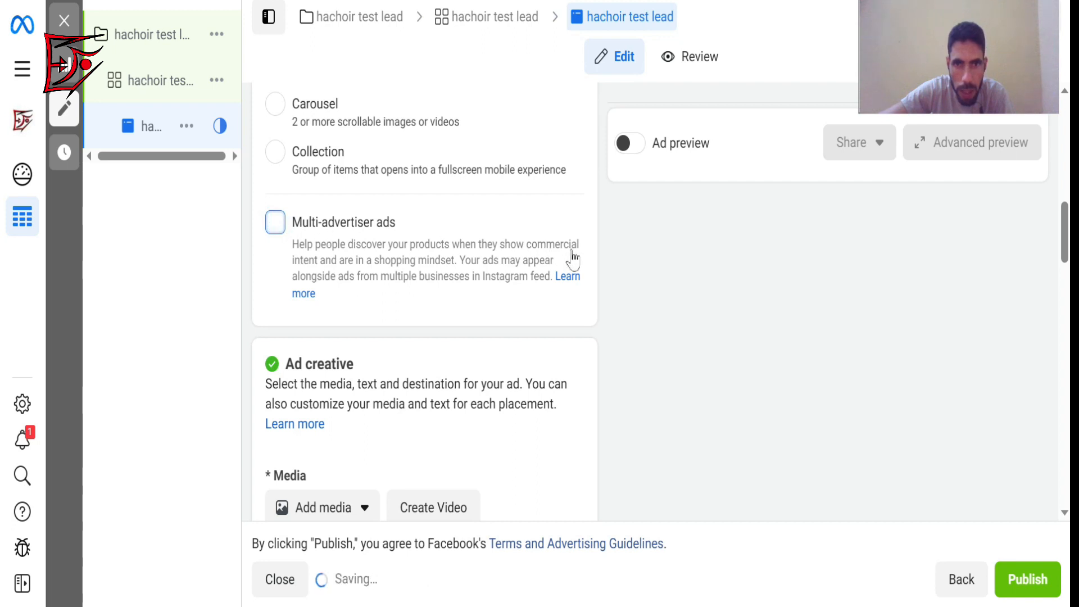
left_click_drag(1065, 225, 1065, 270)
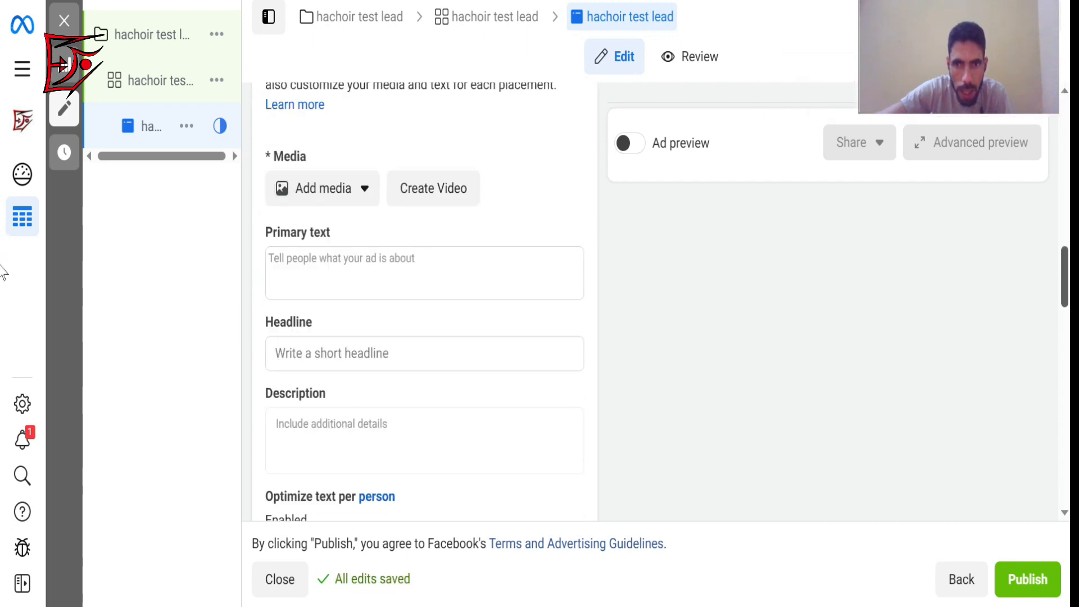
left_click(627, 147)
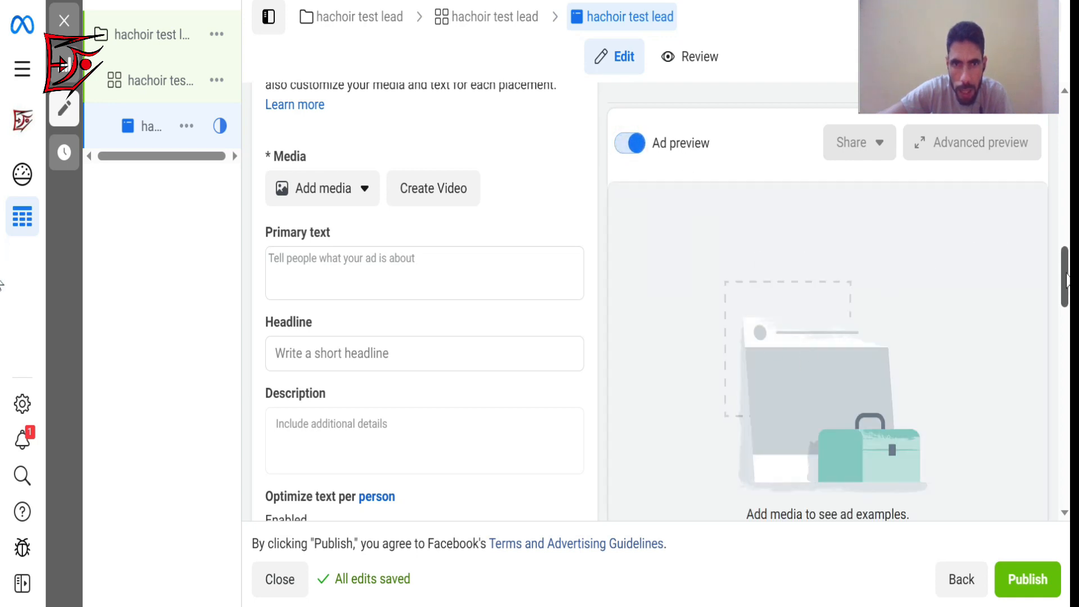
left_click_drag(1065, 280, 1063, 228)
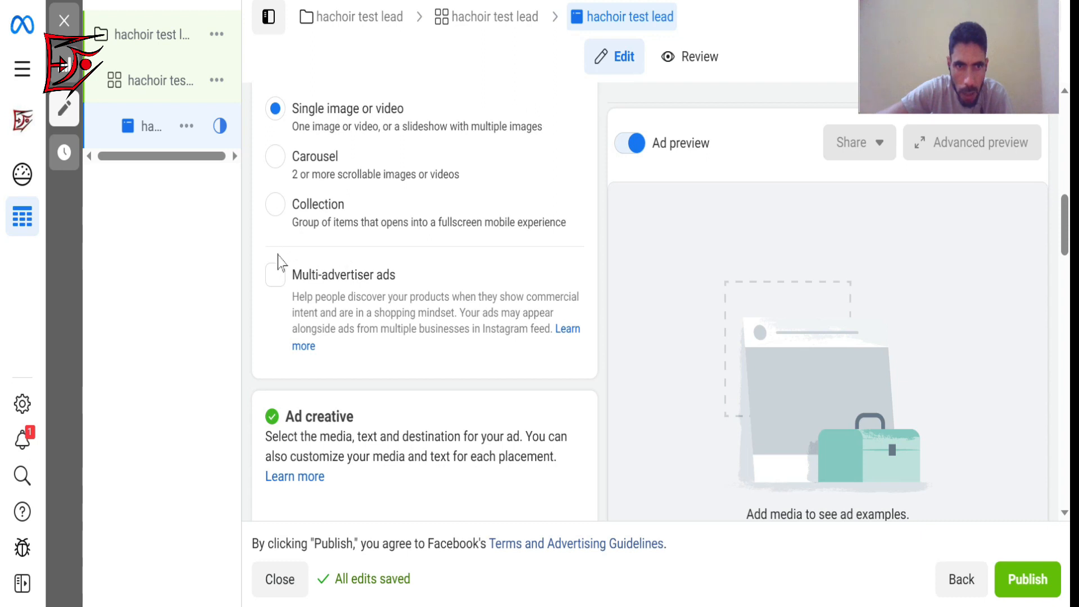
left_click(275, 275)
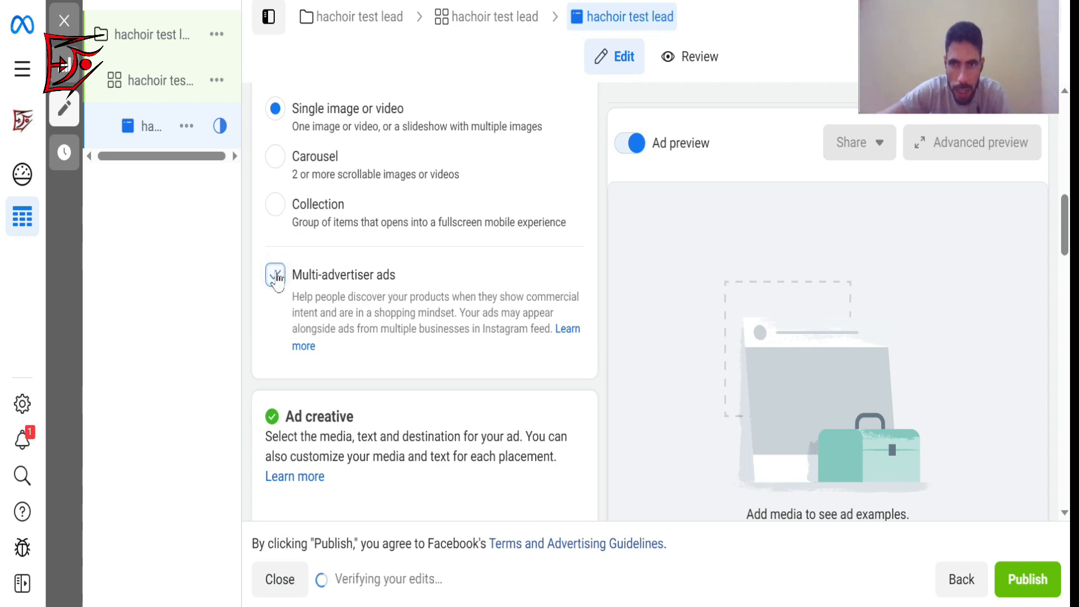
left_click(275, 275)
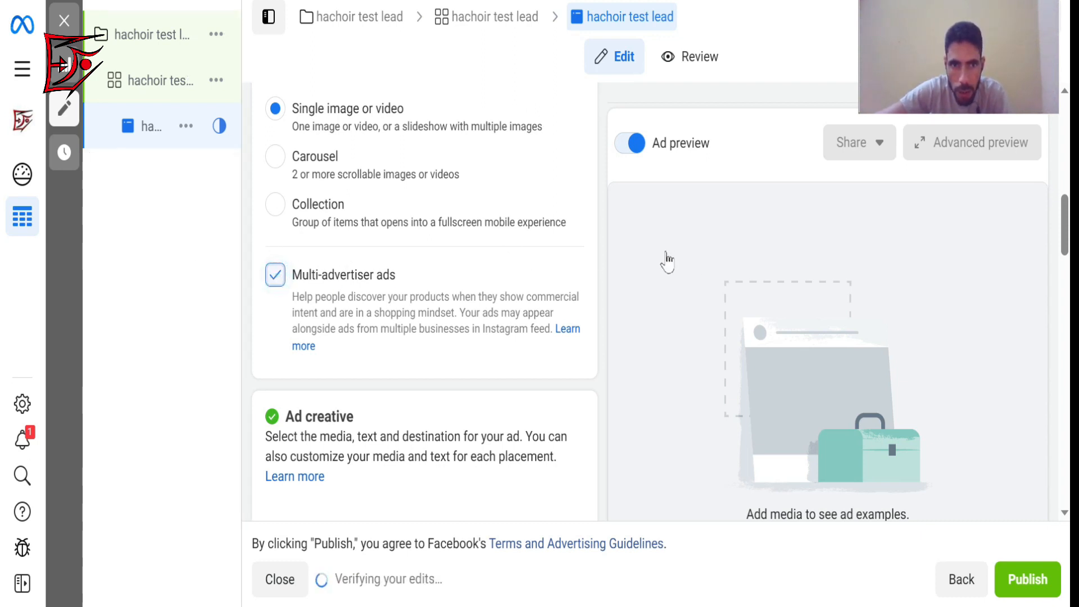
Add the 640 × 360 account video as the ad's media and continue to the placement crops.
left_click_drag(1064, 224, 1065, 275)
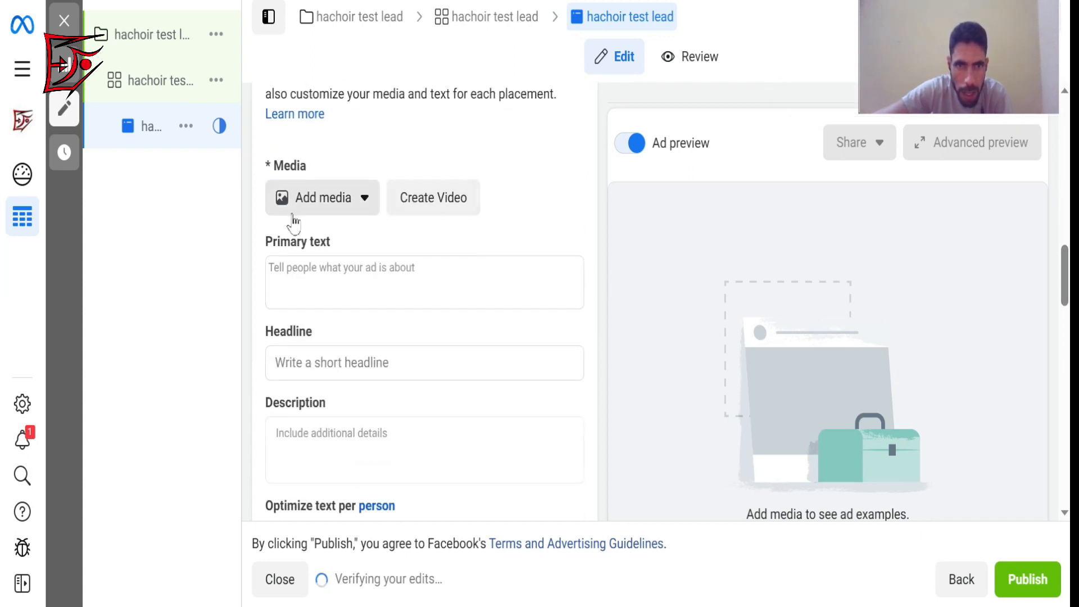
left_click(336, 209)
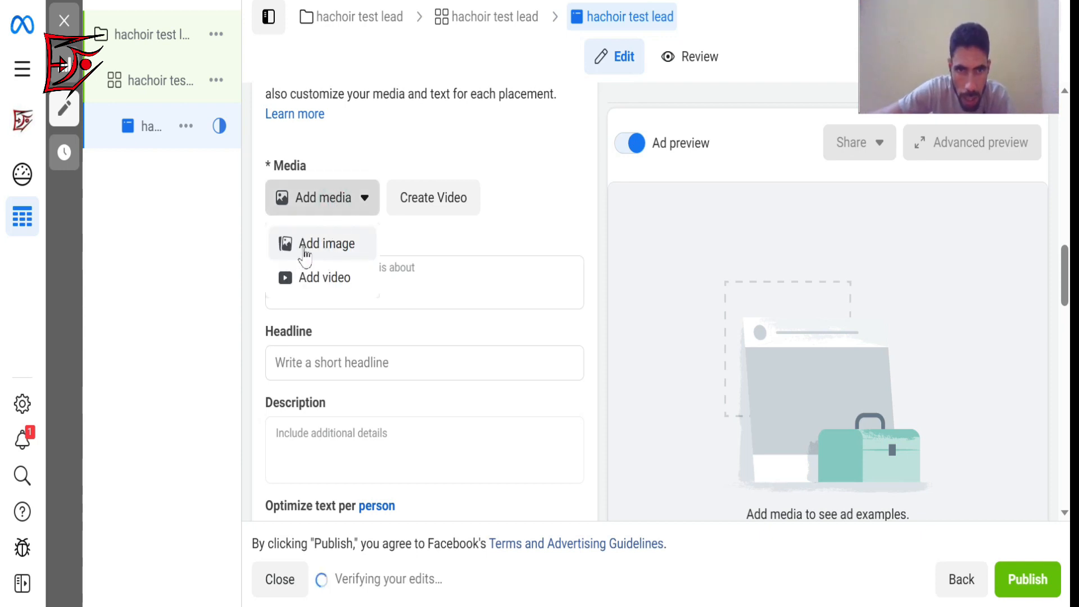
left_click(332, 279)
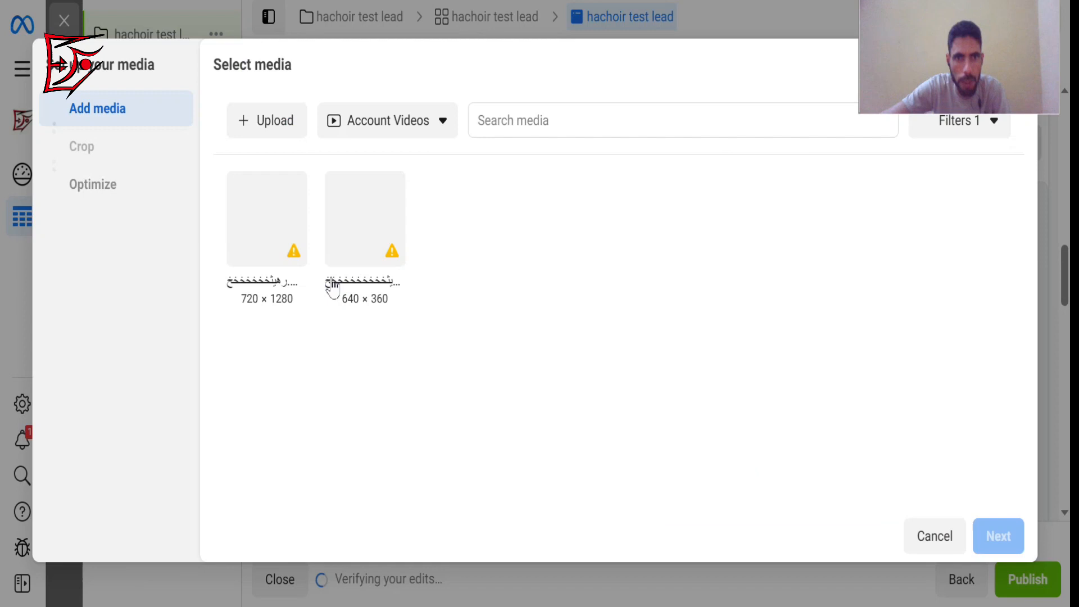
left_click(332, 208)
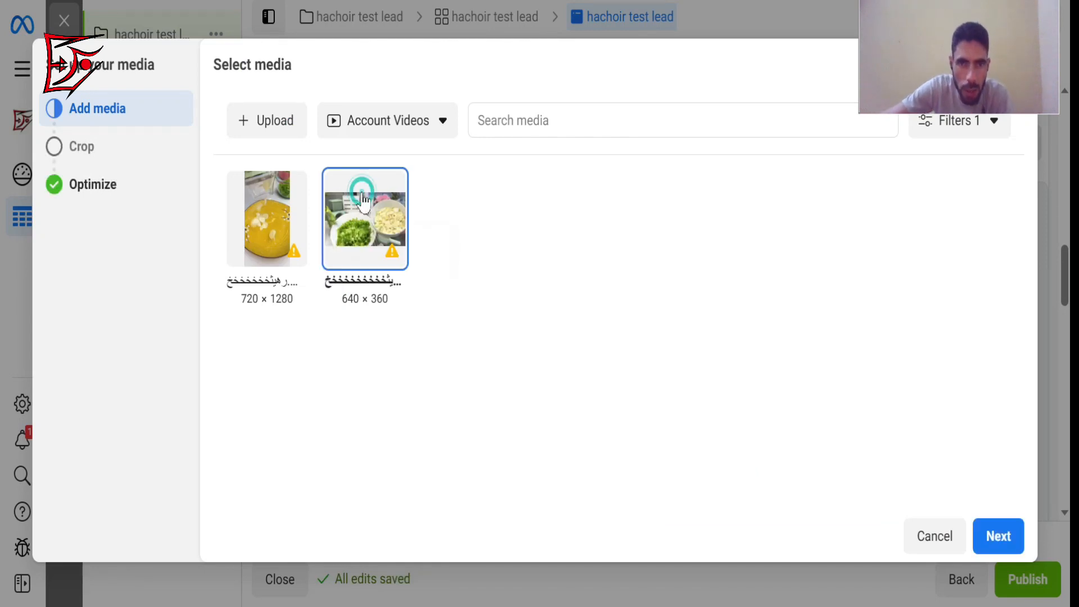
left_click(998, 536)
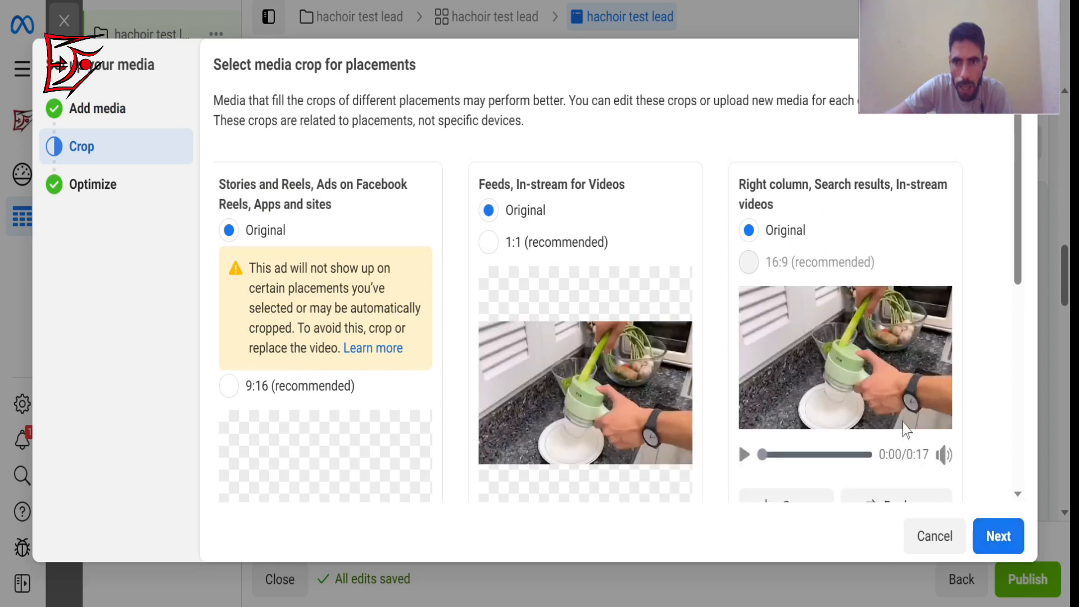
Try the 9:16 crop for the Stories and Reels placements and set it back to Original.
left_click_drag(1018, 245, 1028, 451)
scroll(1029, 451, "up", 3)
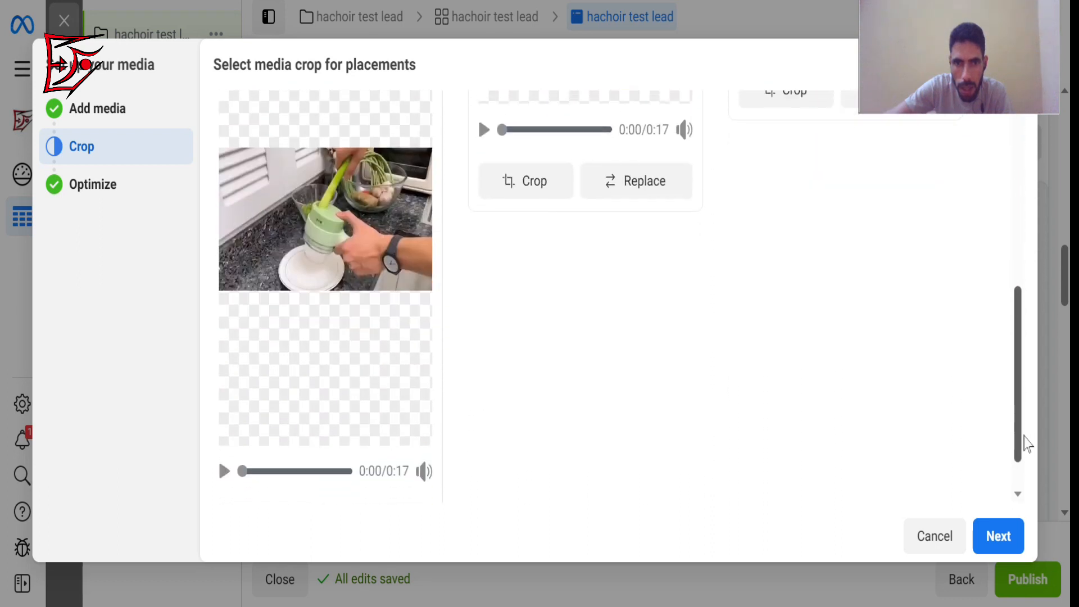
scroll(973, 321, "up", 3)
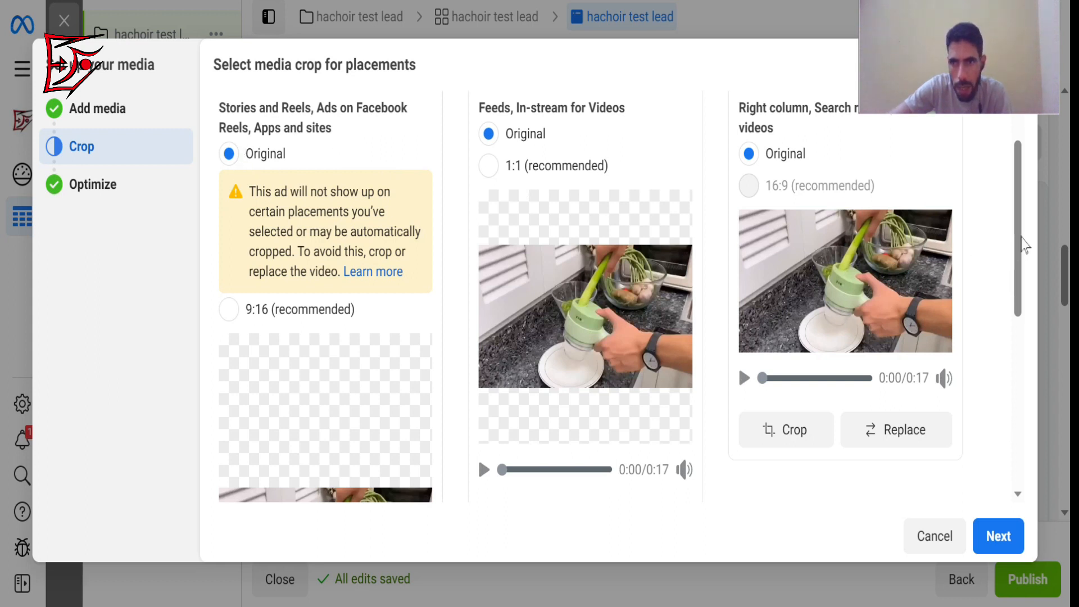
left_click_drag(1021, 241, 1001, 207)
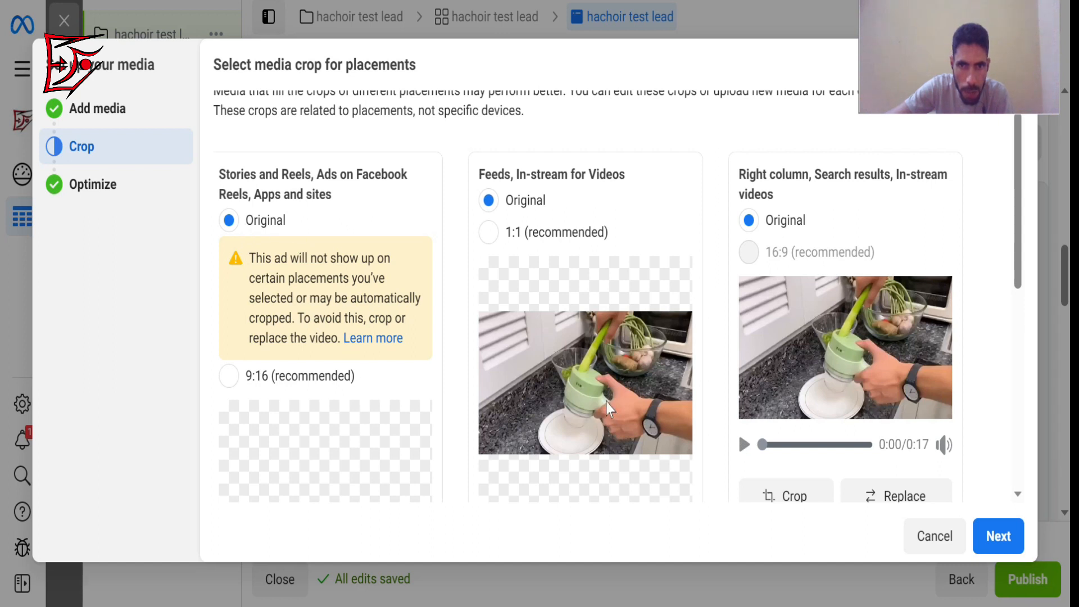
scroll(1028, 272, "down", 2)
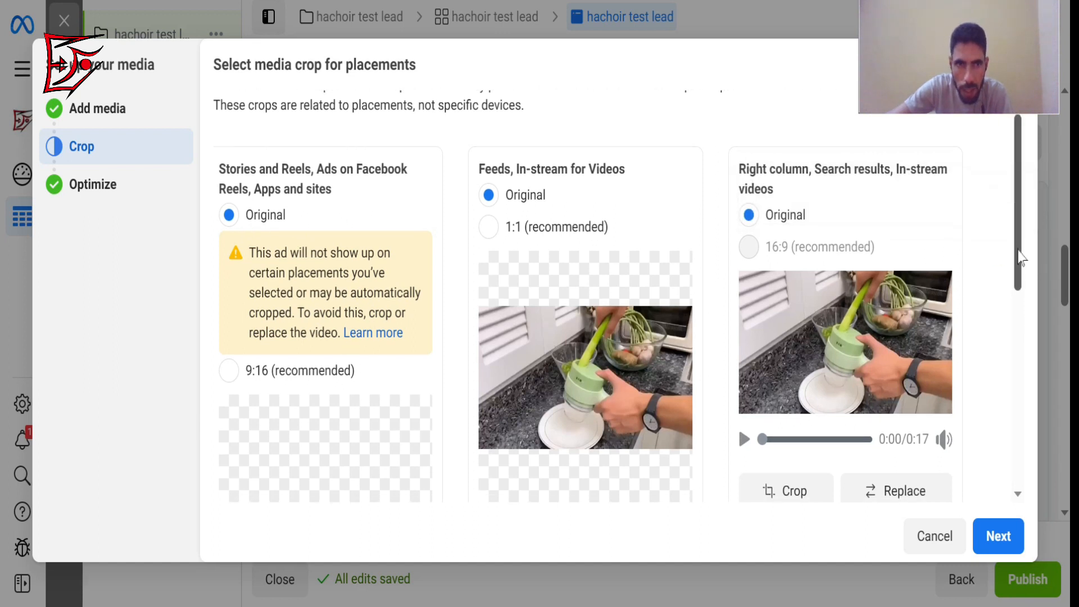
scroll(1029, 315, "down", 4)
scroll(1026, 315, "up", 2)
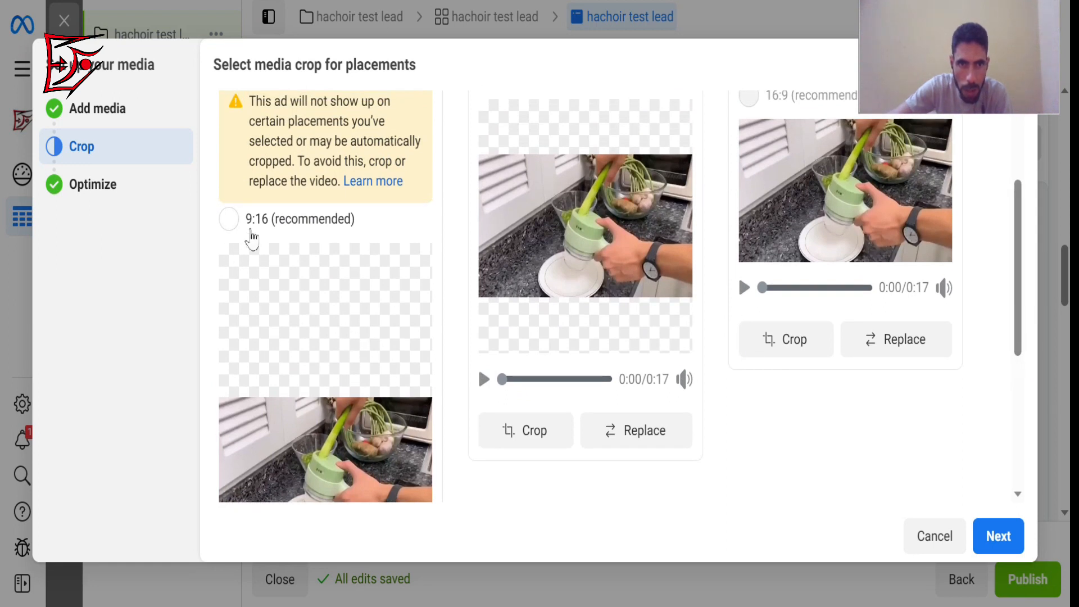
left_click(234, 225)
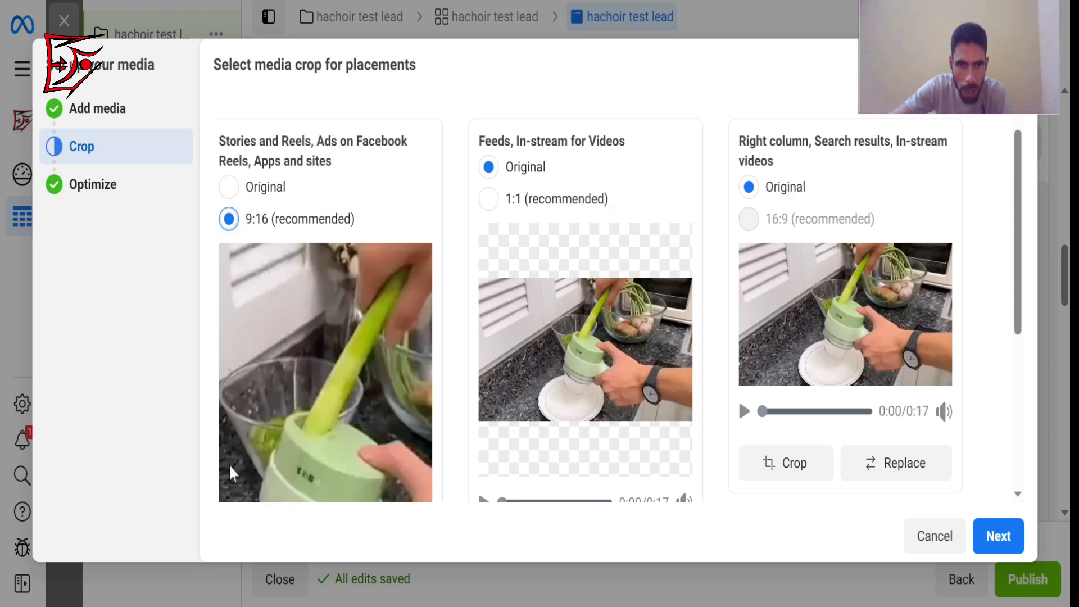
left_click(228, 189)
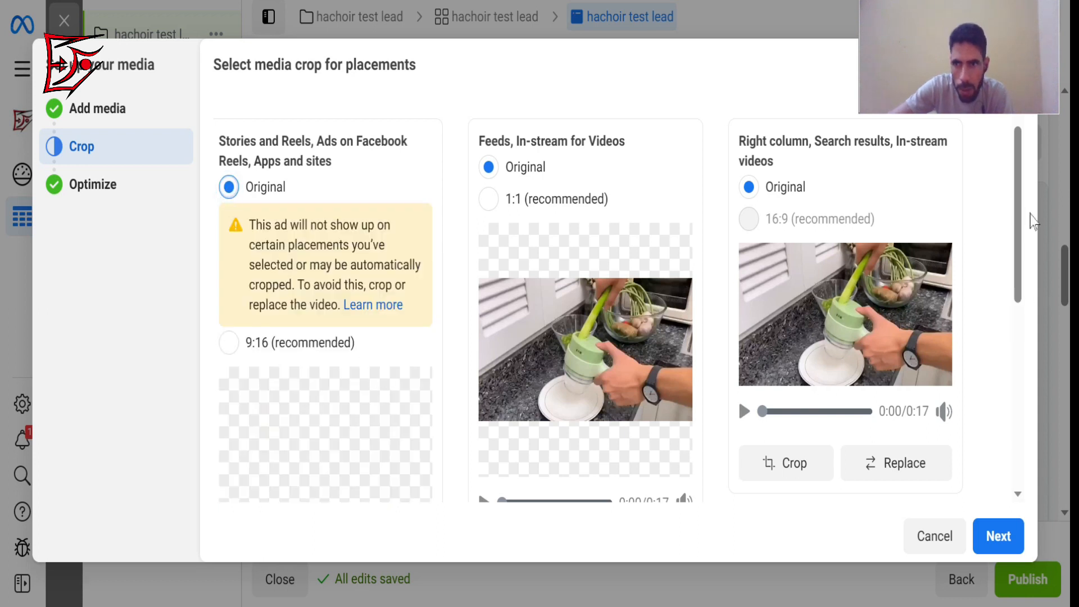
Keep the Original crop for all placement groups and finish the video setup with standard enhancements left on.
scroll(1023, 236, "down", 3)
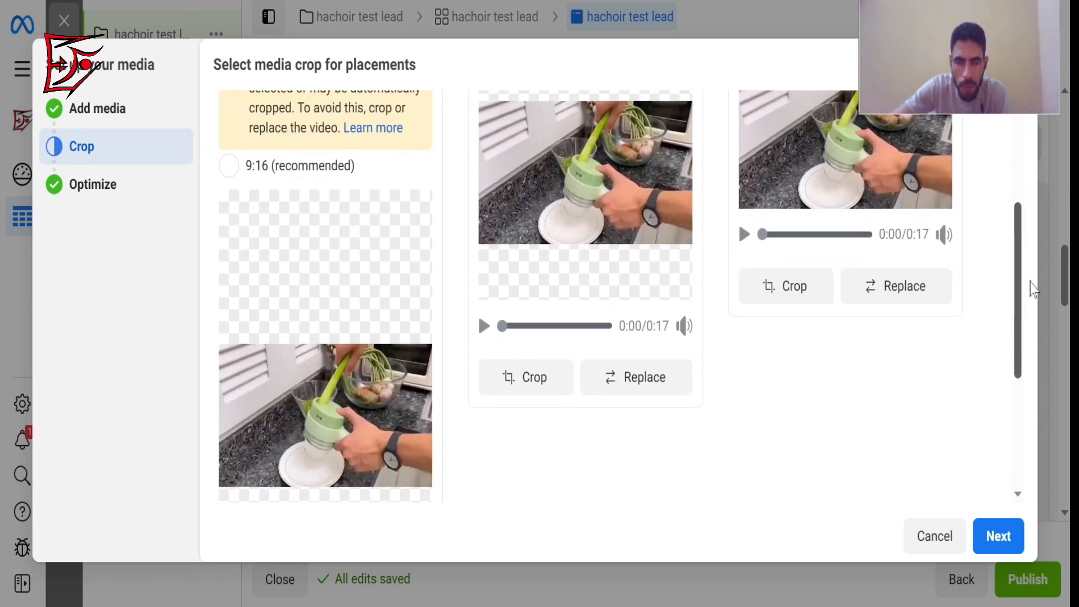
scroll(1033, 290, "down", 1)
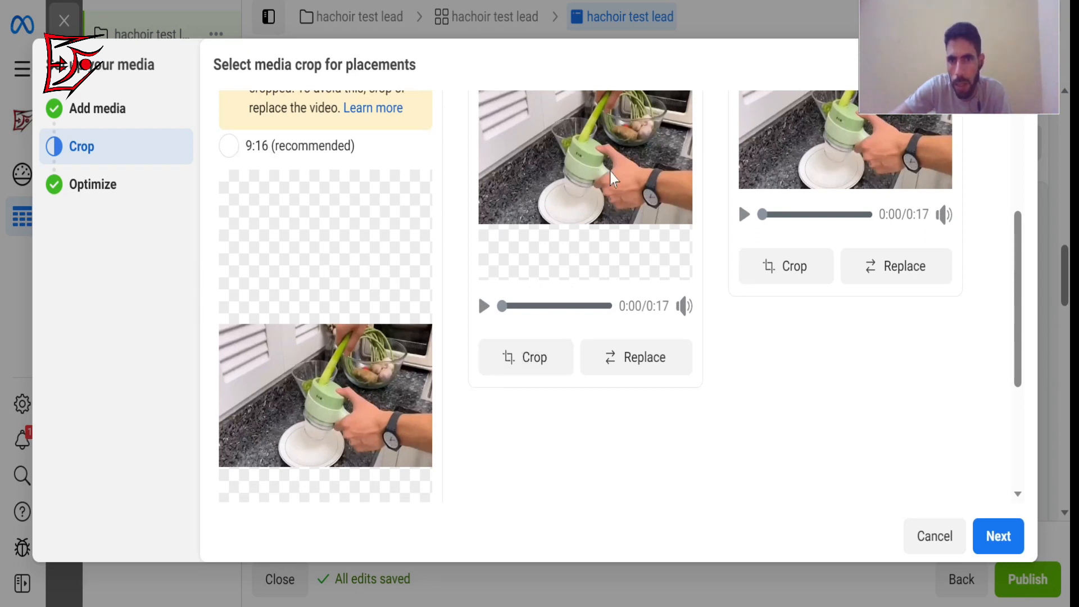
left_click_drag(1020, 261, 1017, 194)
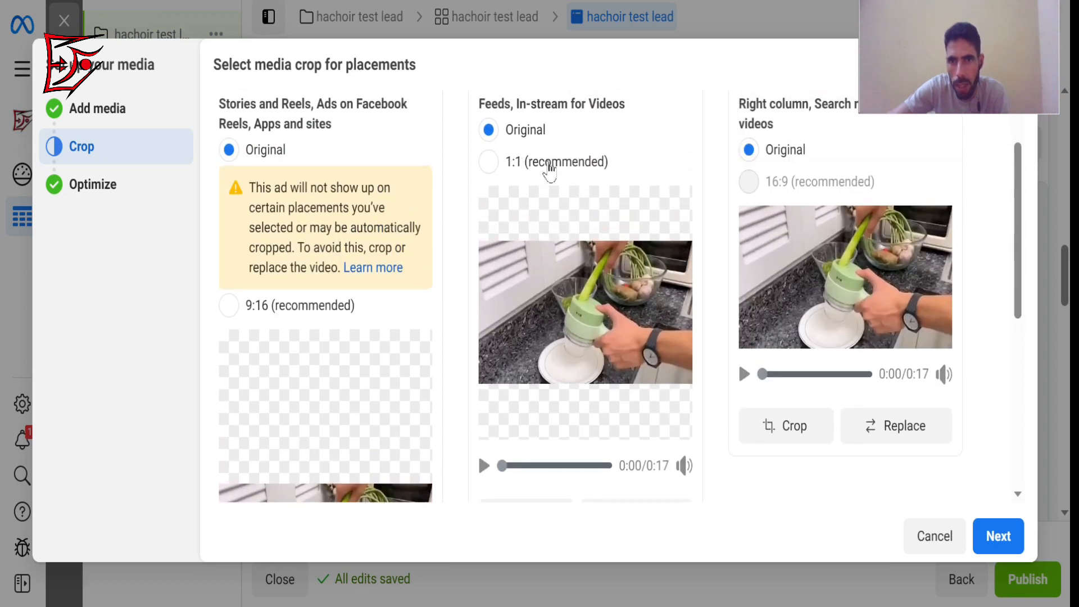
mouse_move(785, 193)
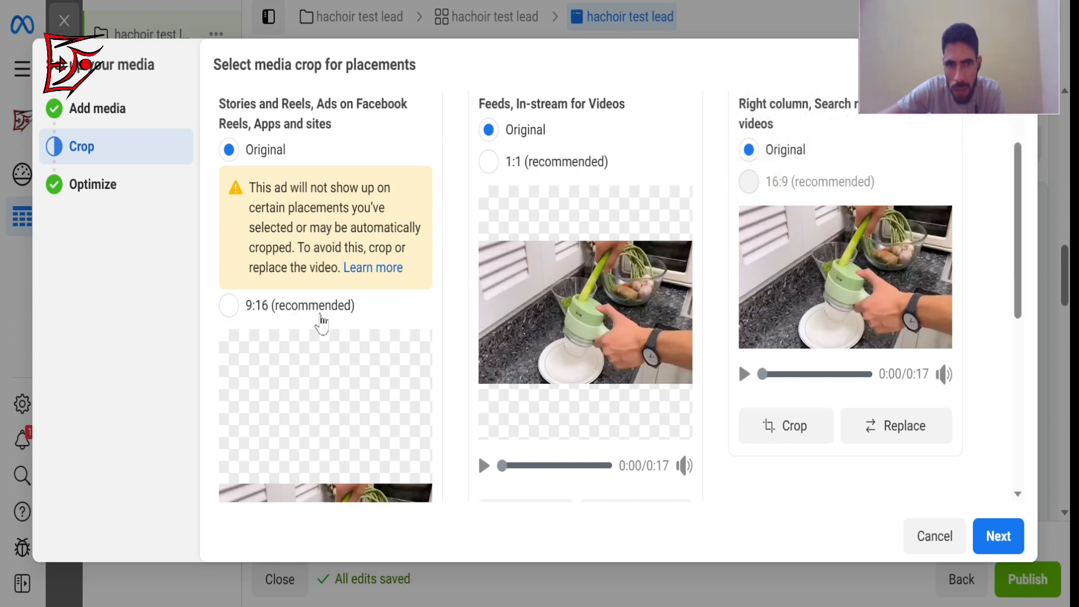
scroll(1026, 382, "down", 5)
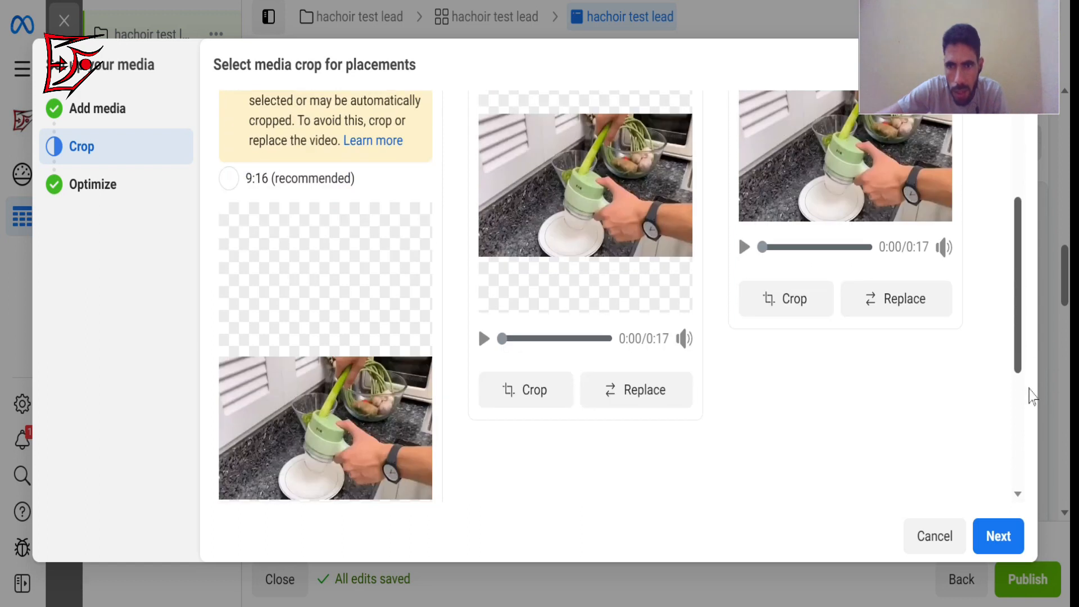
left_click(1008, 543)
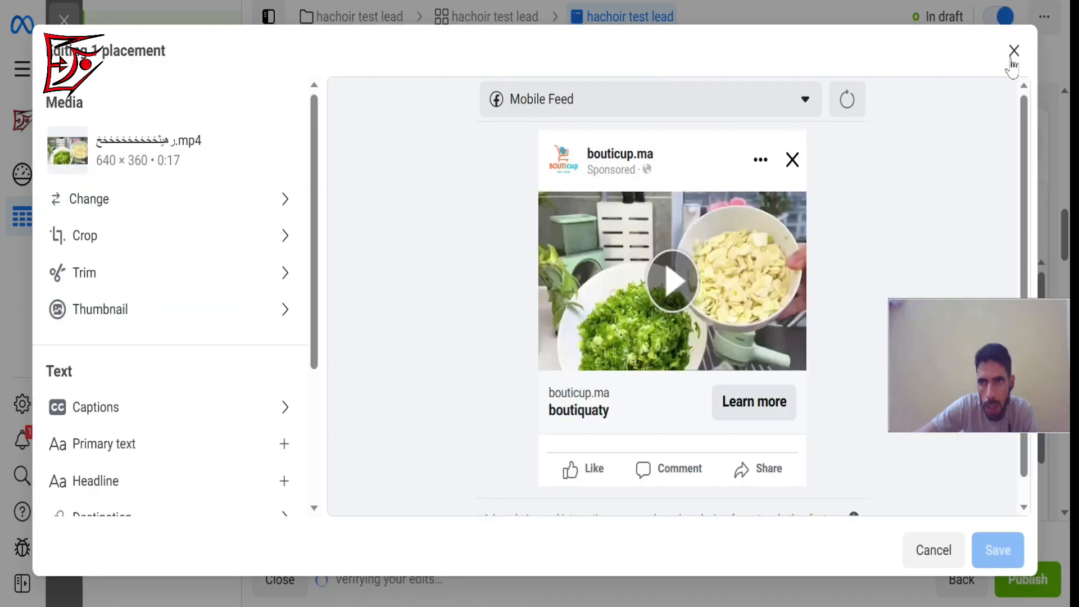
left_click(1012, 54)
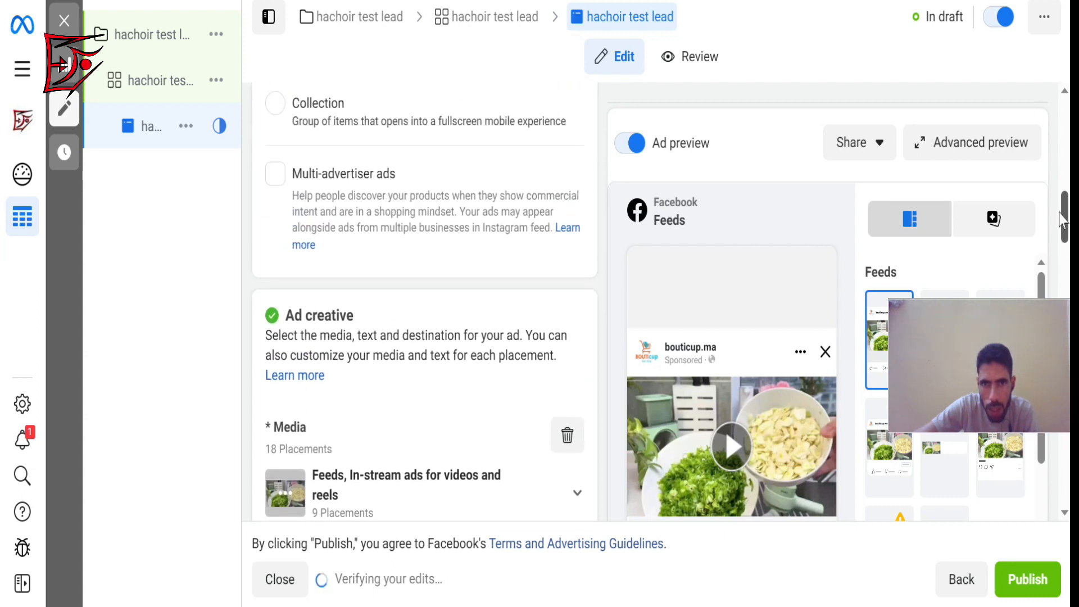
left_click_drag(1064, 233, 1060, 272)
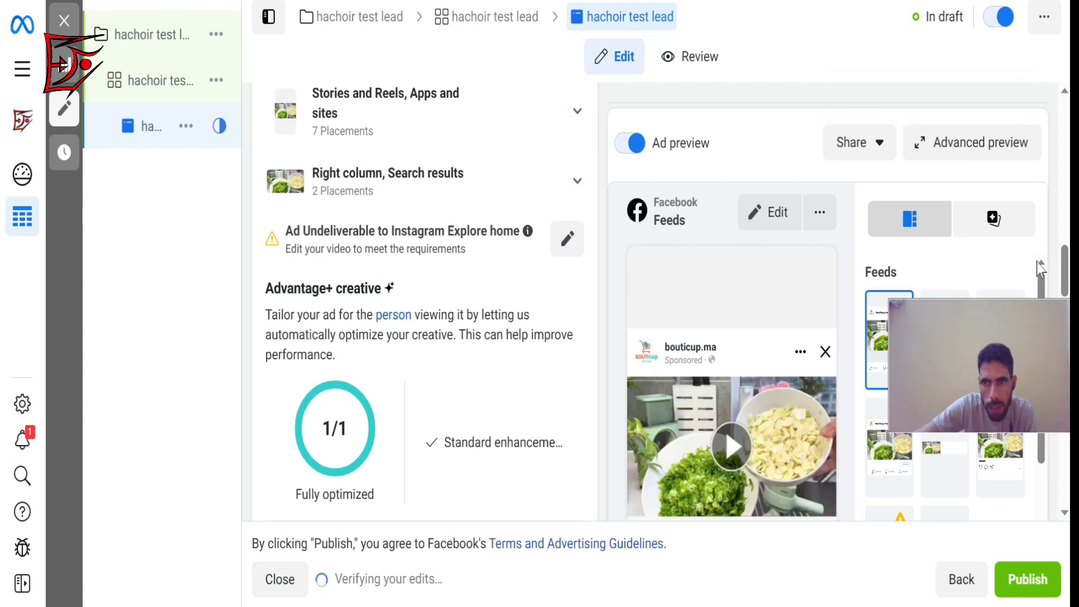
Open the Feeds, In-stream ads for videos and reels placement group for editing, accepting the removal of its existing customizations.
scroll(1066, 264, "up", 4)
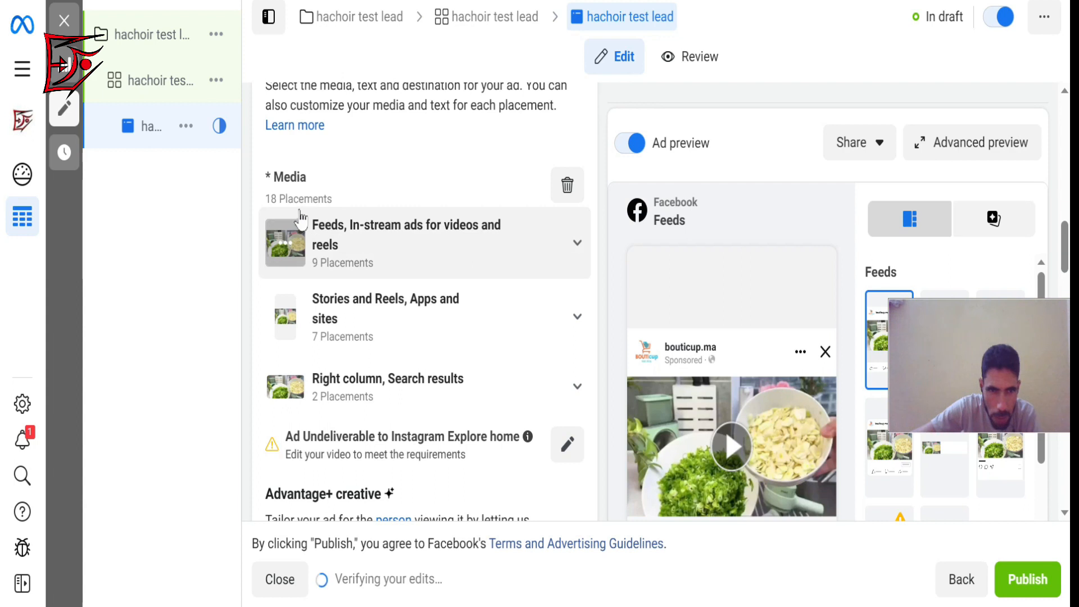
left_click(575, 242)
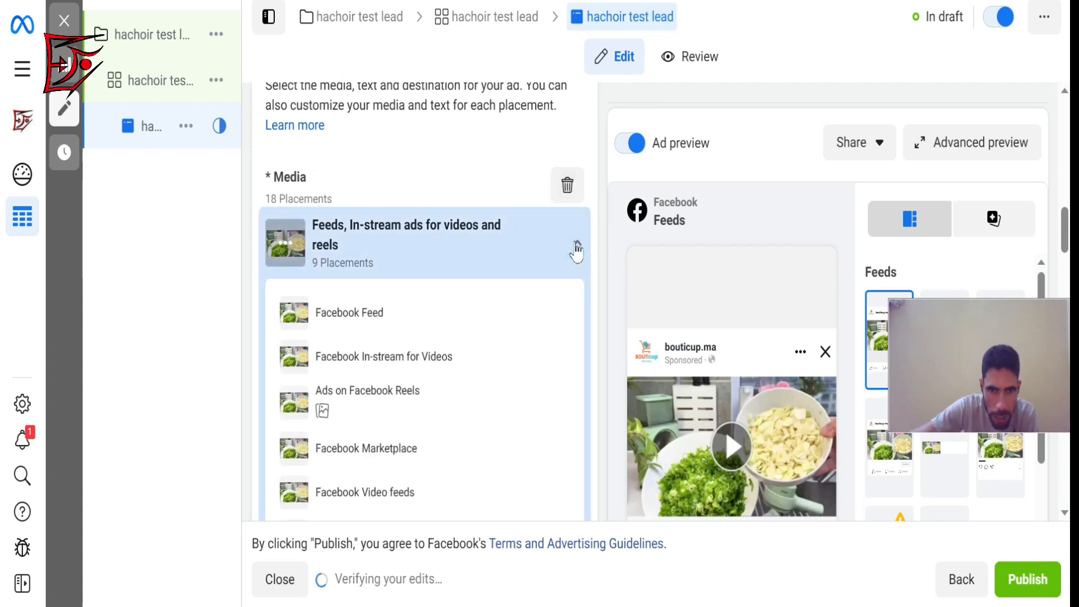
left_click(576, 247)
left_click(545, 246)
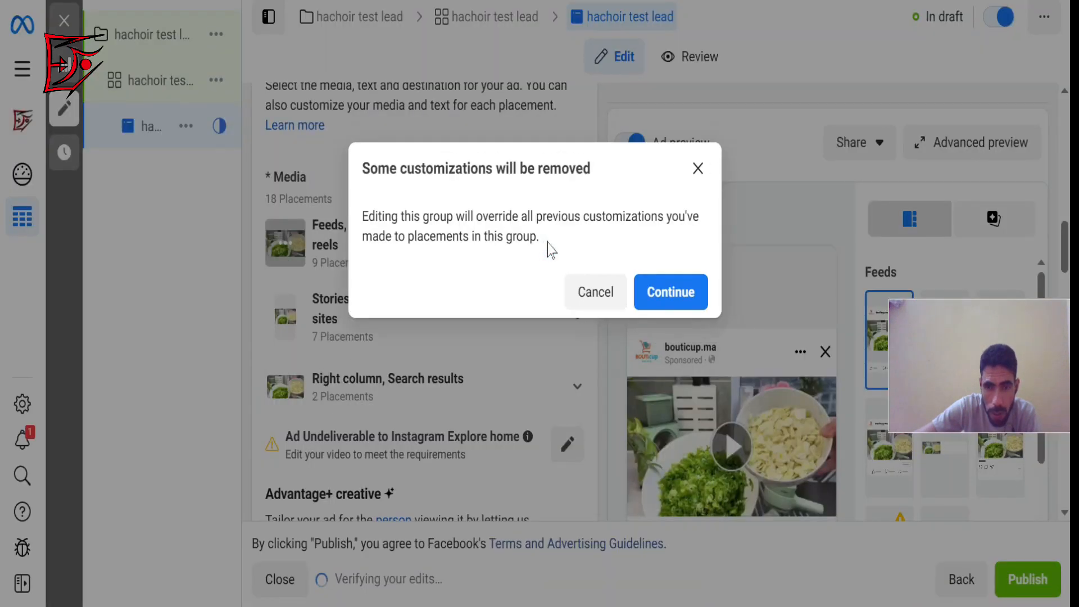
left_click(671, 294)
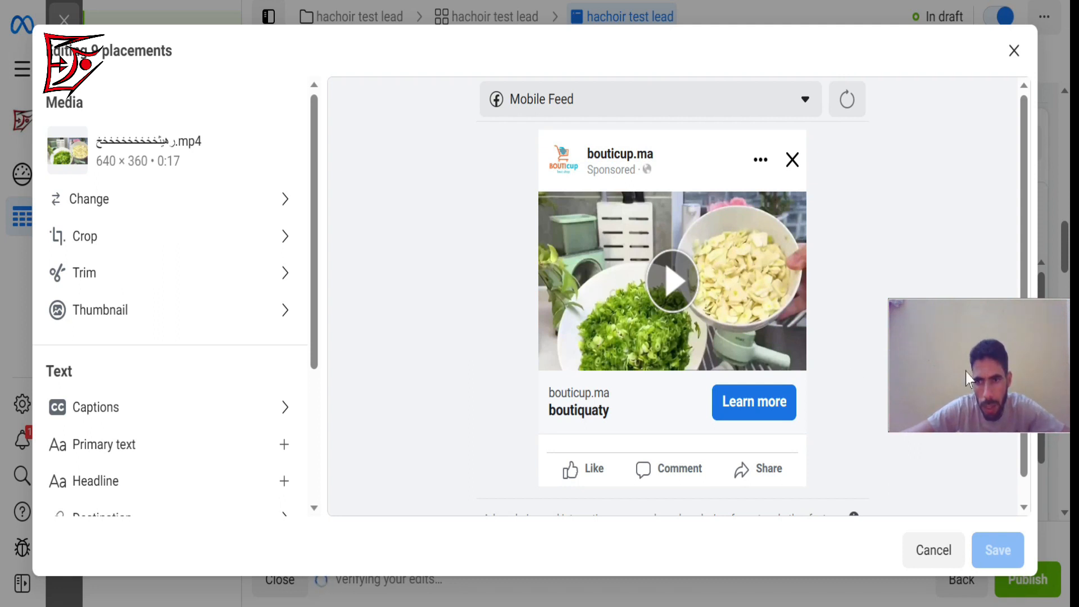
left_click_drag(969, 369, 956, 488)
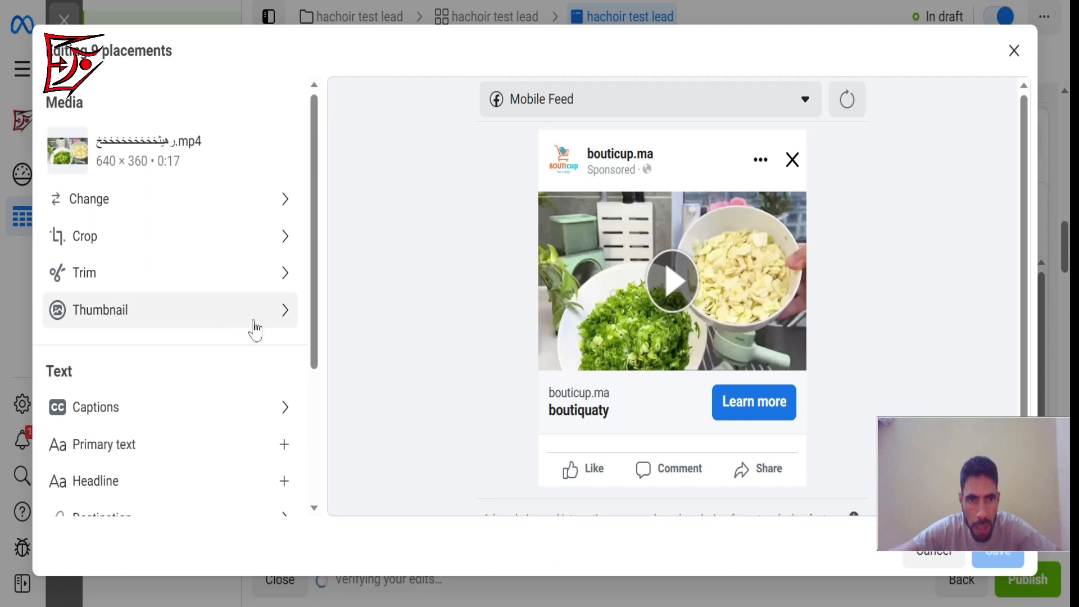
Switch the video thumbnail for the nine feed and in-stream placements to Manual and open the account image selection.
left_click(271, 311)
left_click(512, 192)
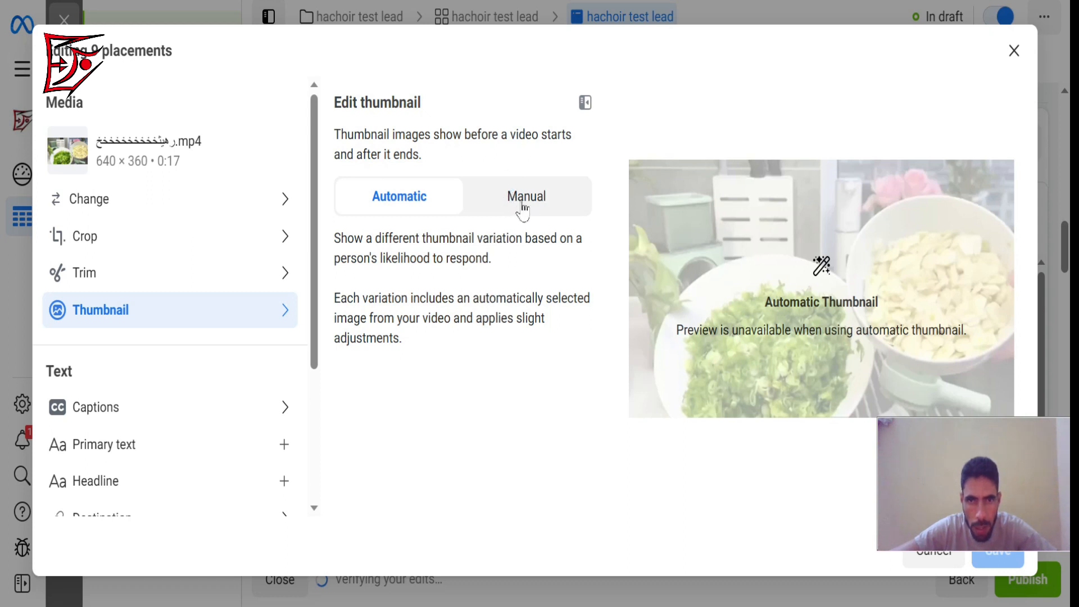
left_click(522, 209)
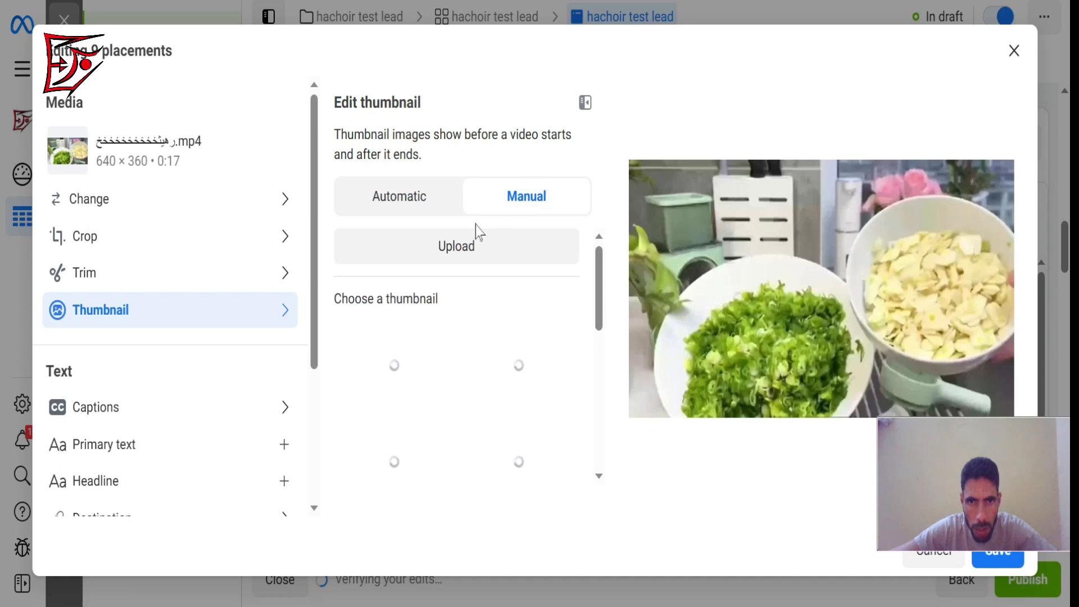
left_click(456, 247)
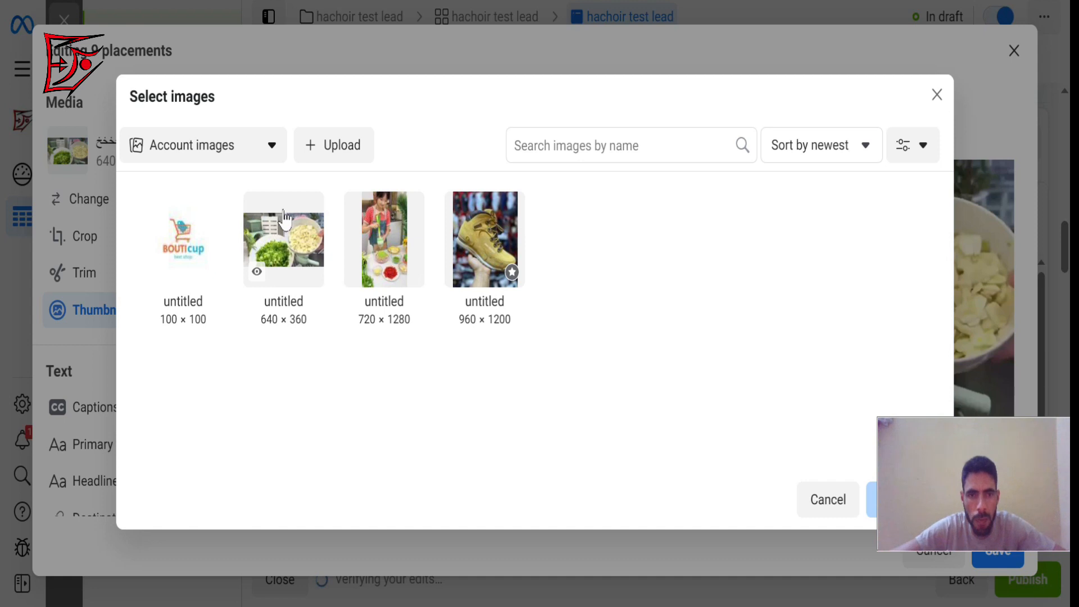
Choose the 640 × 360 account image as the feed and in-stream thumbnail and save the placement group.
left_click(303, 232)
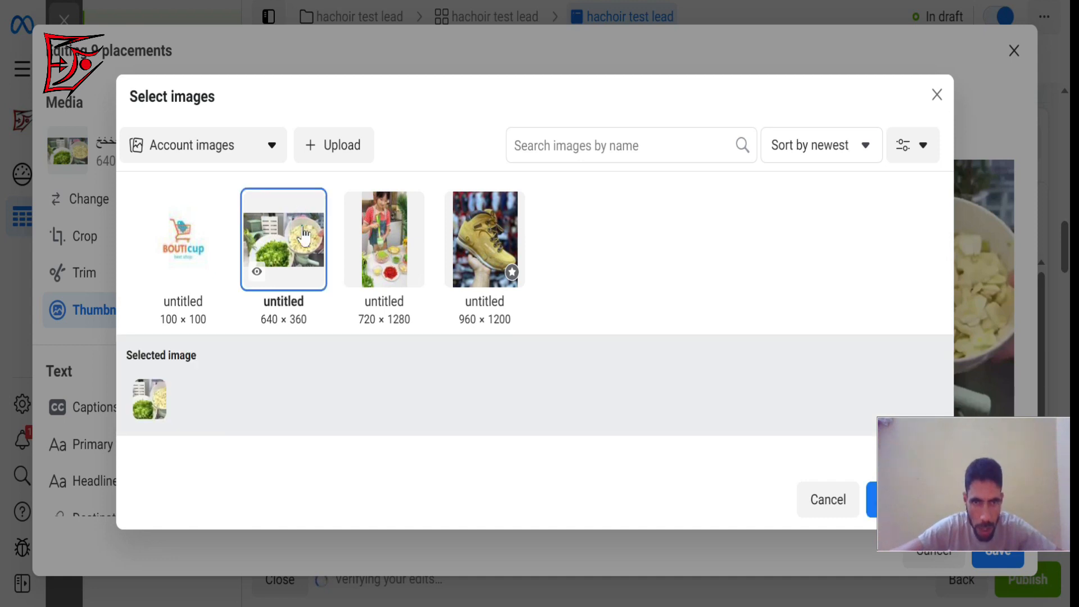
left_click(352, 145)
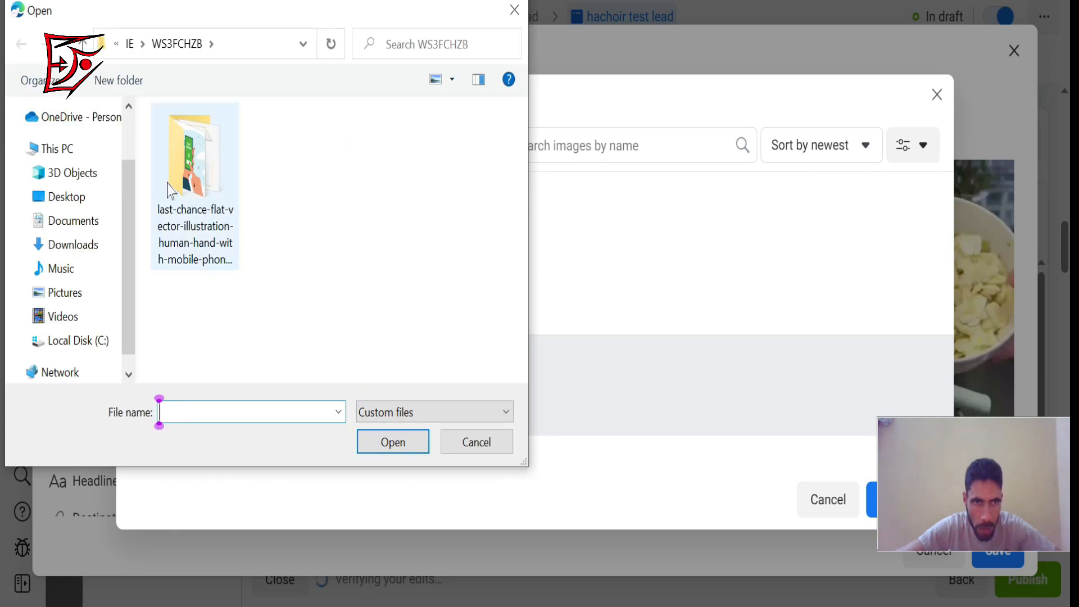
left_click(515, 11)
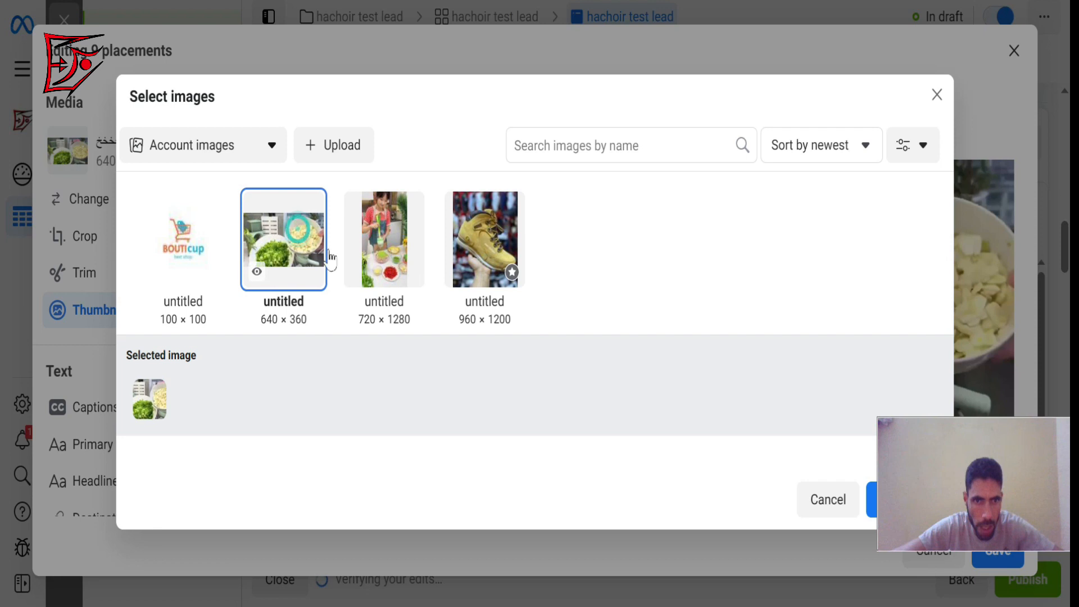
left_click(330, 258)
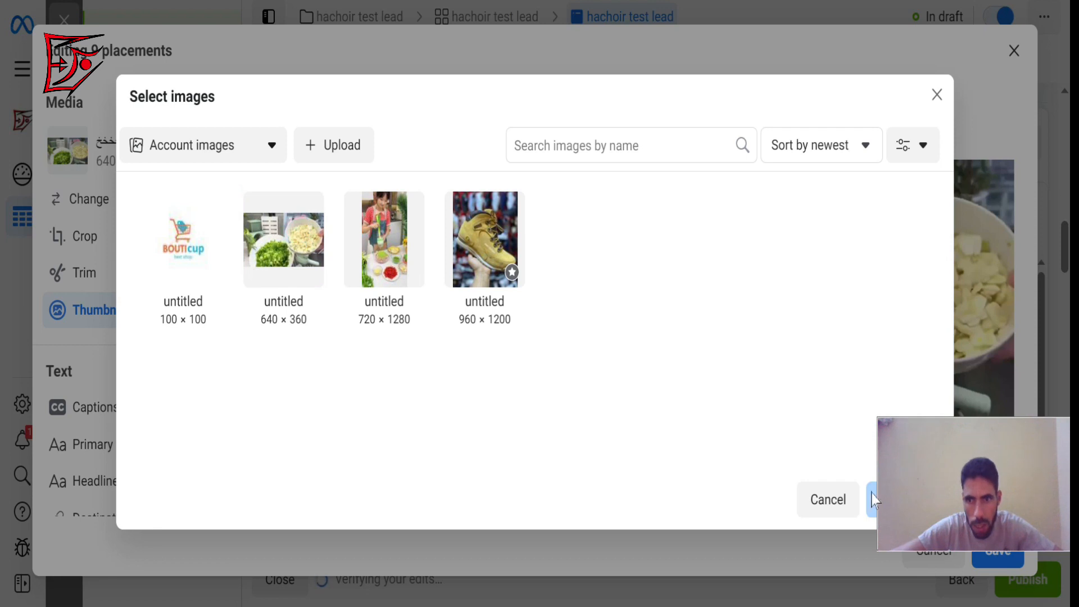
left_click(268, 211)
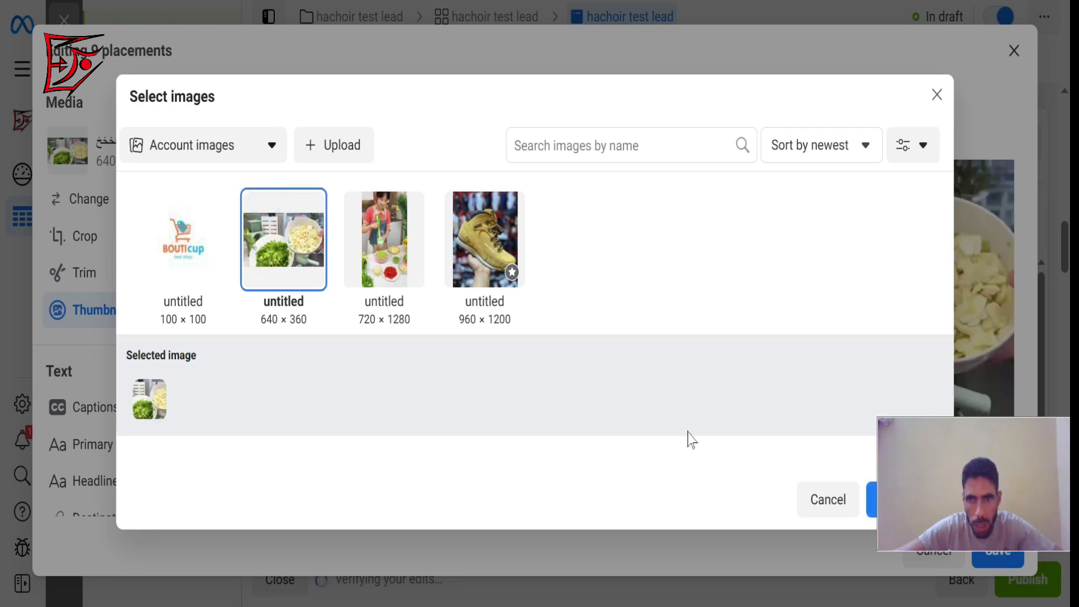
left_click(870, 500)
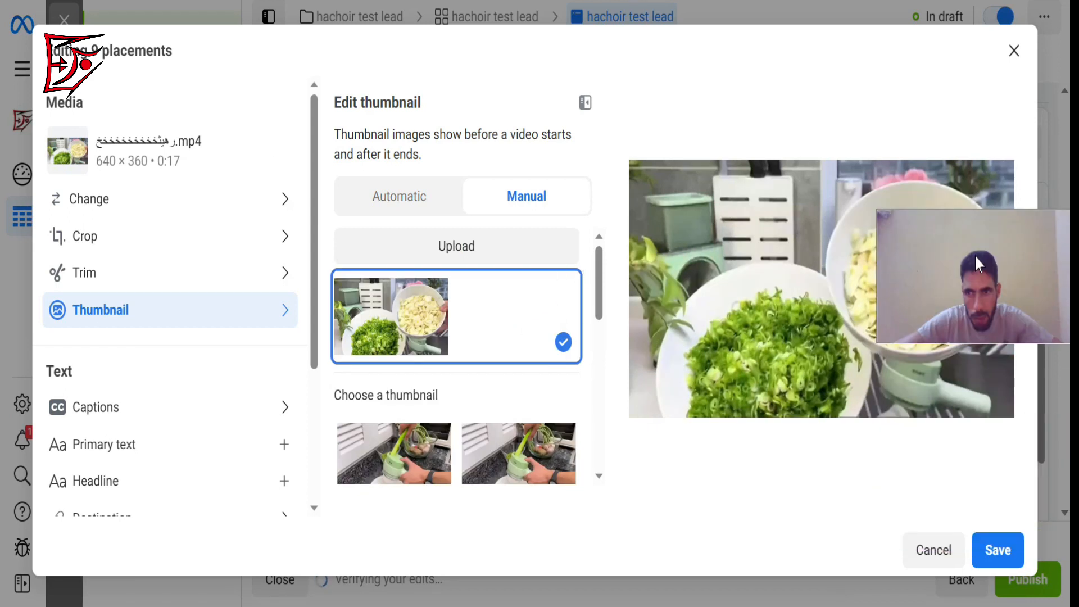
left_click(1002, 557)
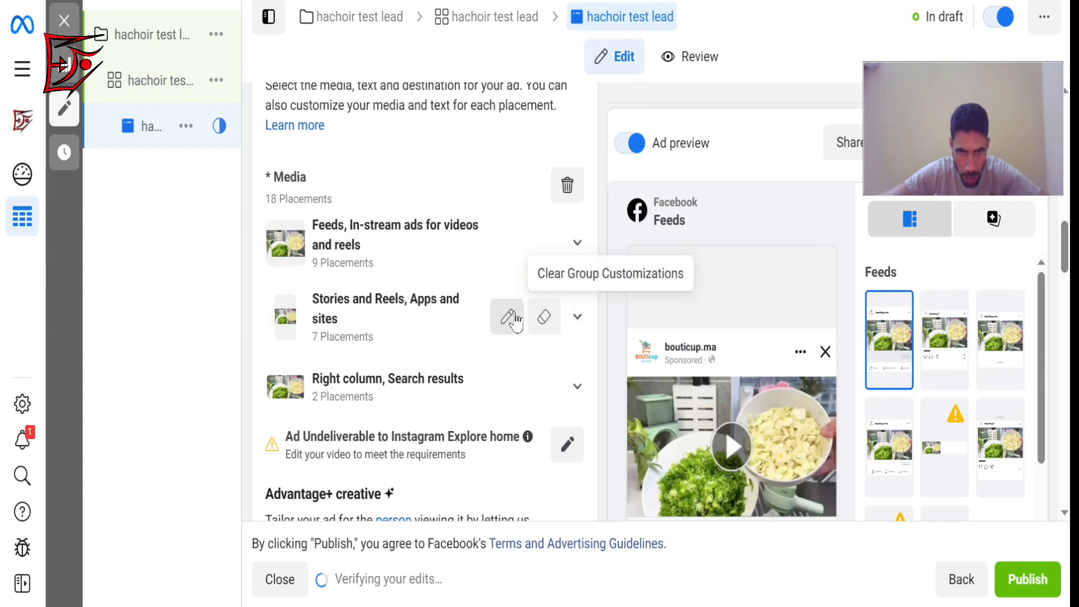
Set a manual thumbnail for the Stories and Reels, Apps and sites group using the 640 × 360 account image, and save.
left_click(508, 318)
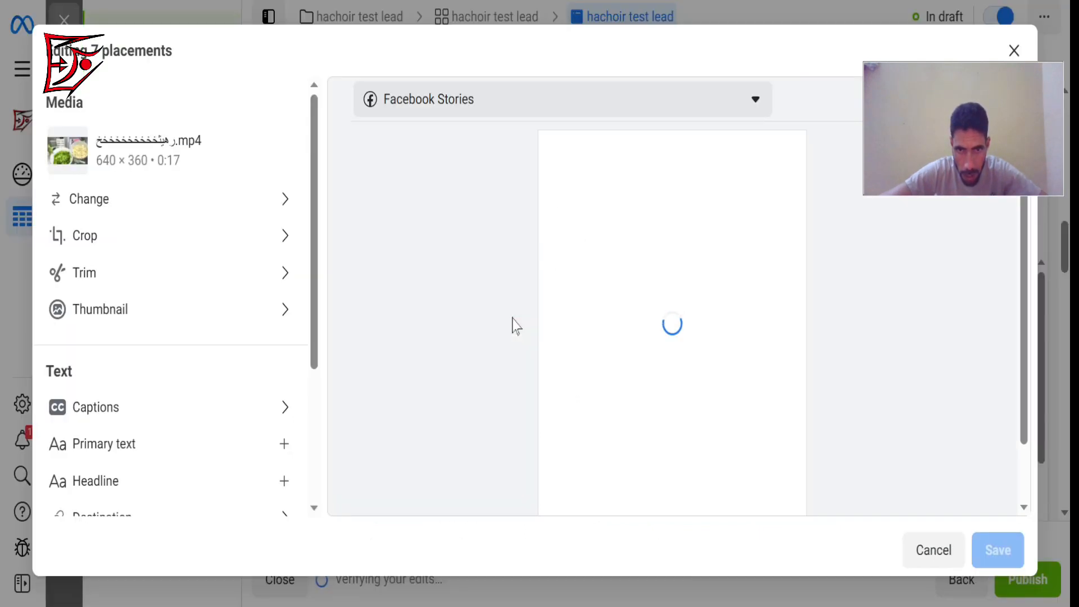
left_click(277, 315)
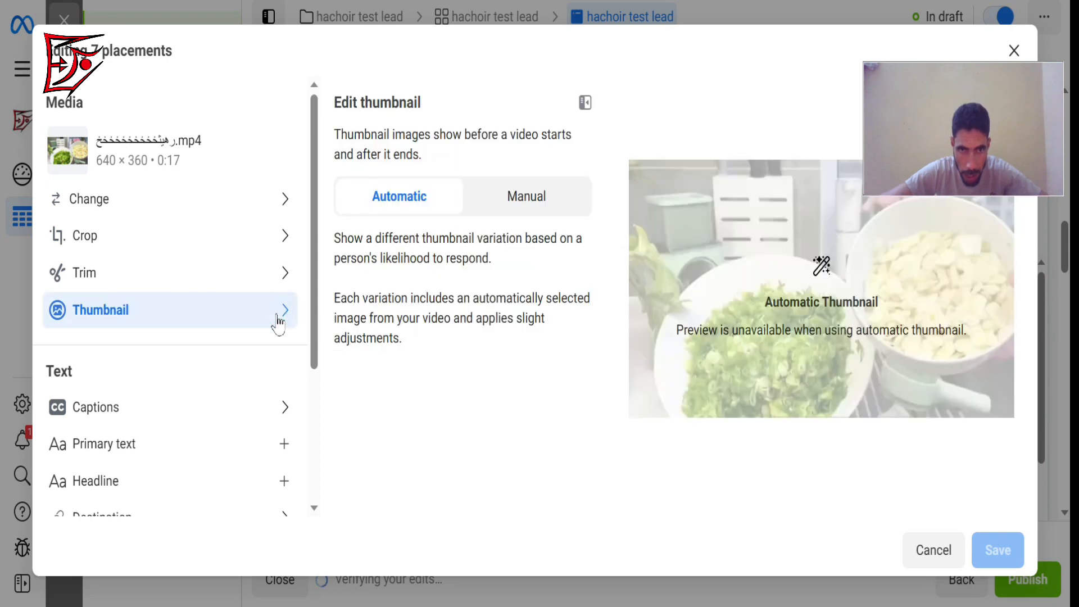
left_click(533, 197)
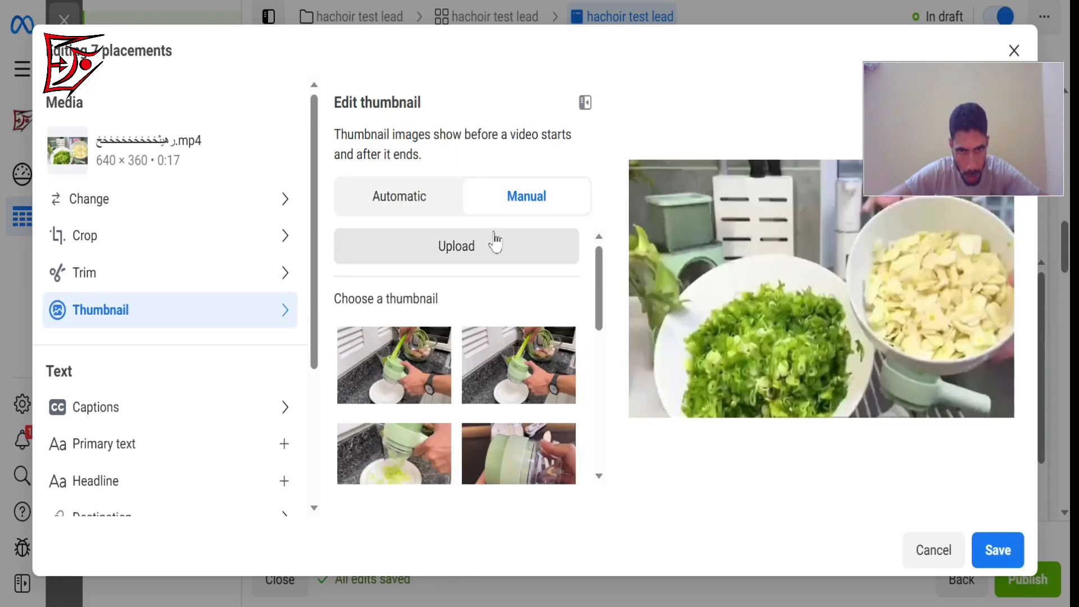
left_click(477, 247)
left_click(286, 258)
left_click(882, 502)
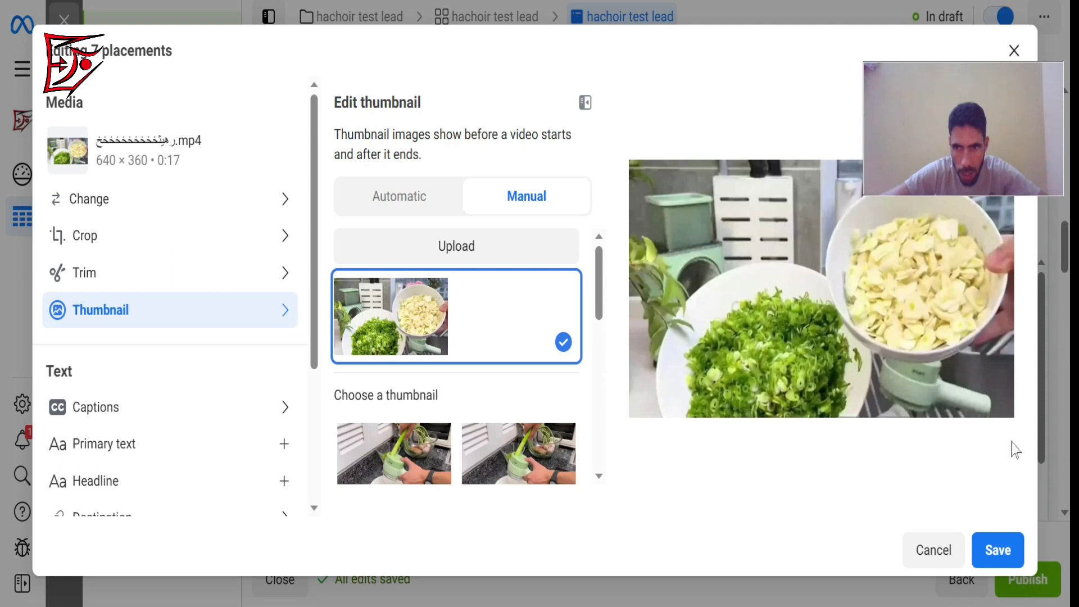
left_click(1007, 539)
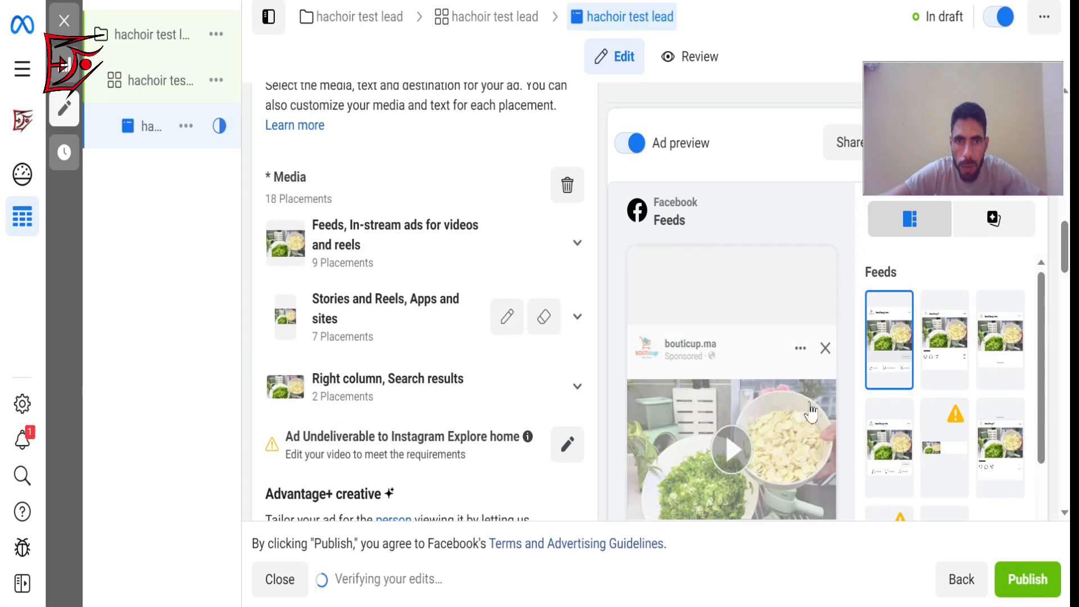
Set a manual thumbnail for the Right column, Search results group using the 640 × 360 account image, and save.
left_click(576, 388)
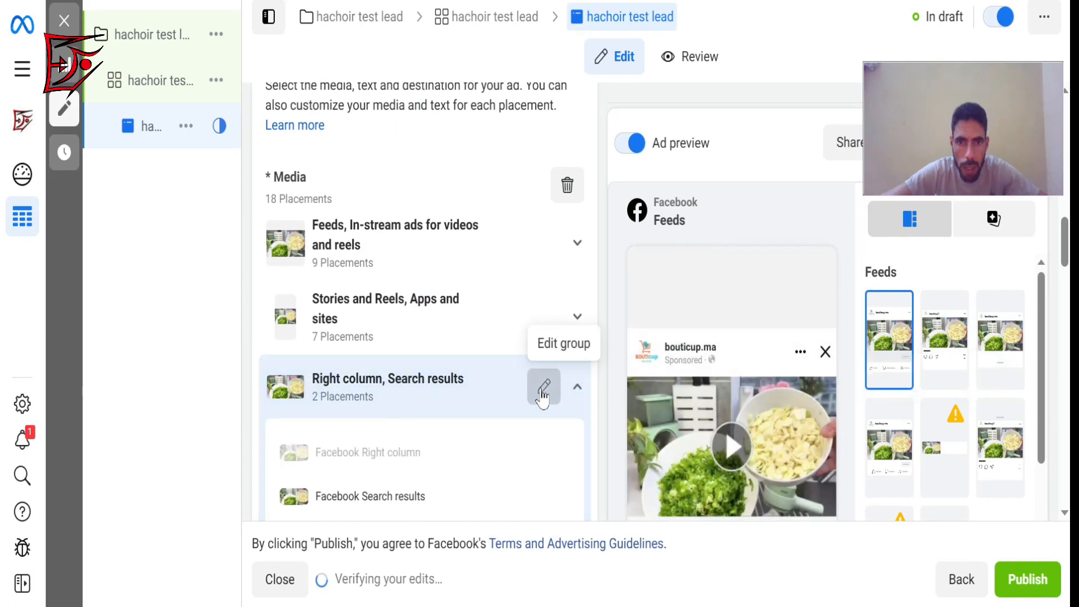
left_click(543, 392)
left_click(280, 319)
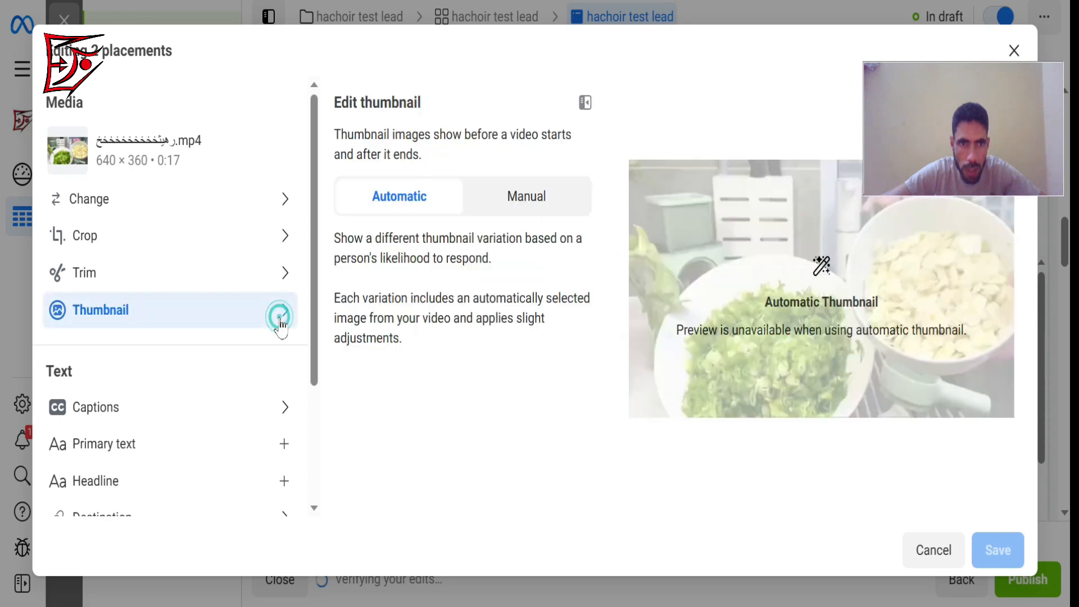
left_click(513, 207)
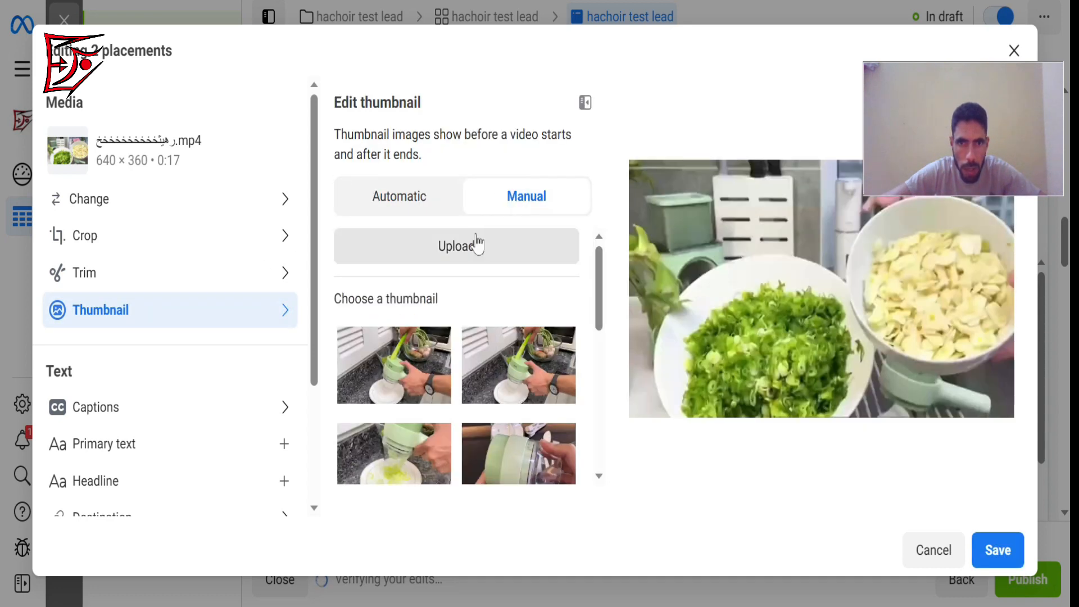
left_click(466, 251)
left_click(298, 250)
left_click(875, 508)
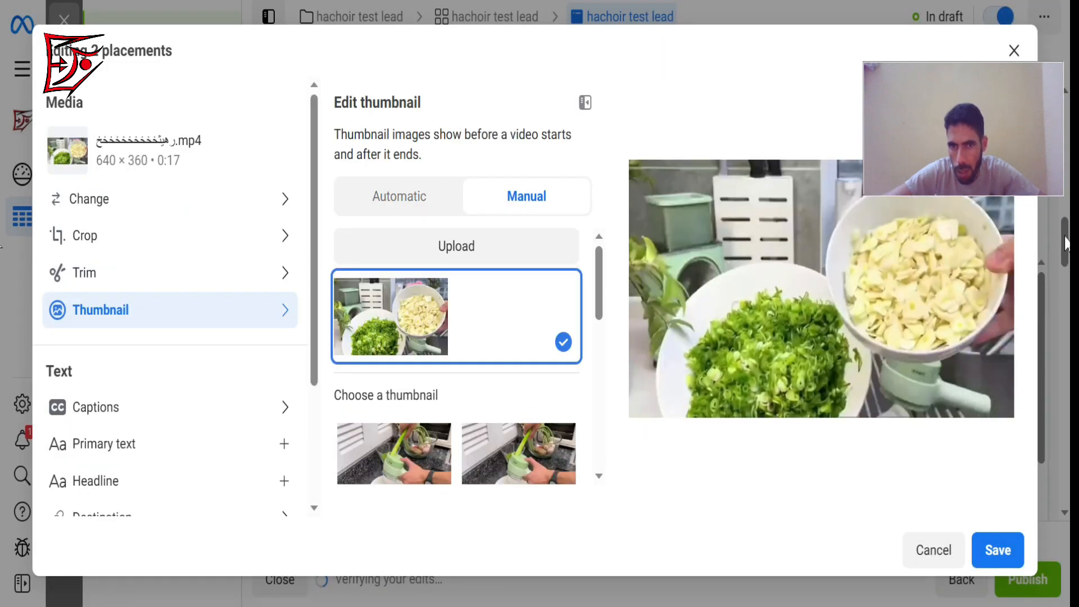
left_click(1003, 548)
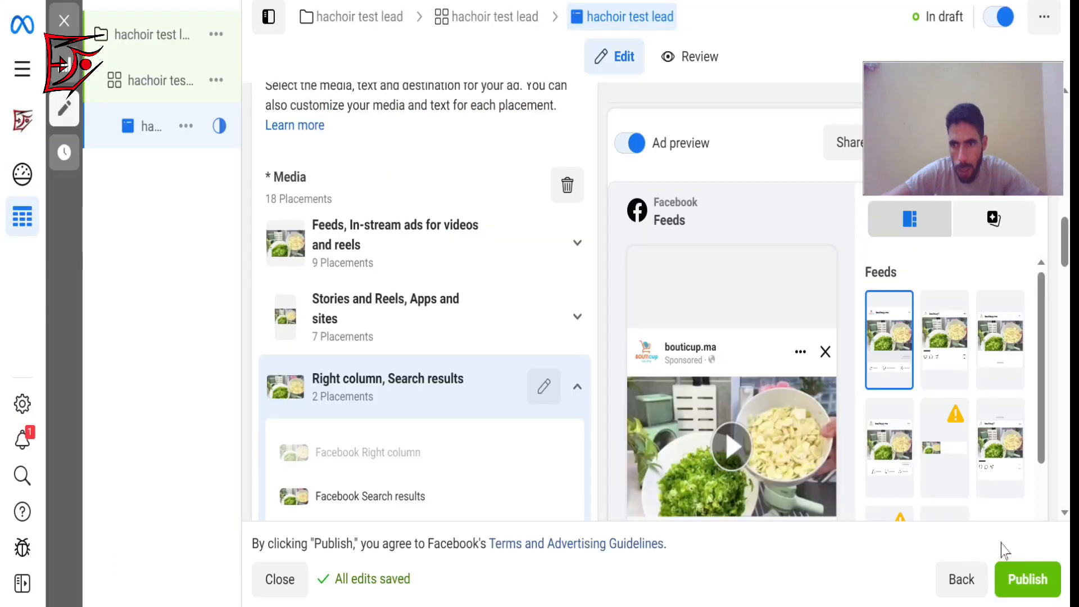
Review the ad's primary text, headline, description, call to action and tracking settings, including the text suggestions from previous ads.
left_click_drag(1067, 247, 1068, 326)
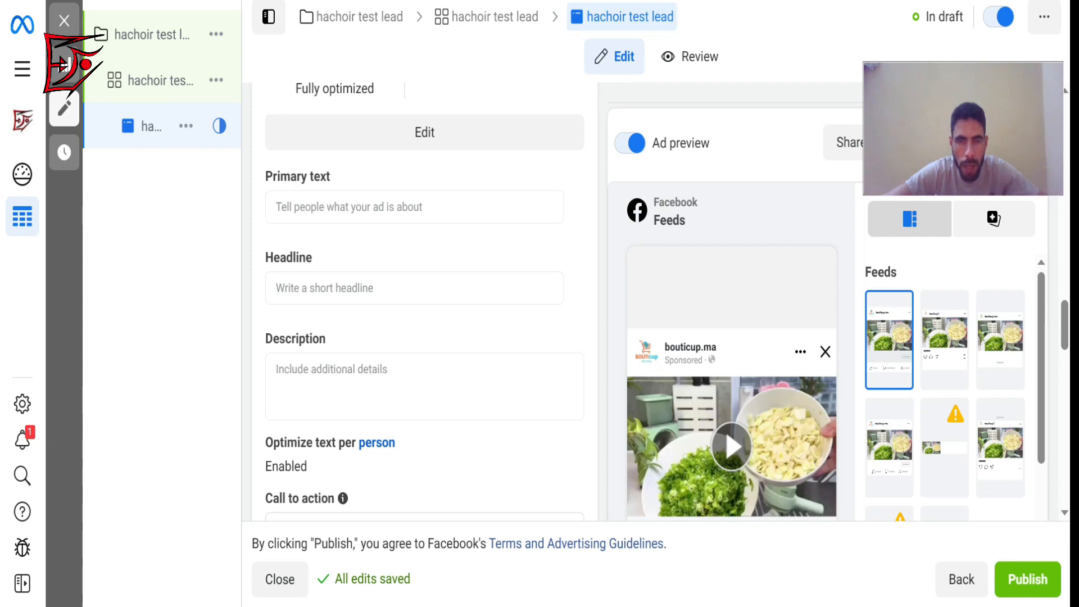
mouse_move(714, 433)
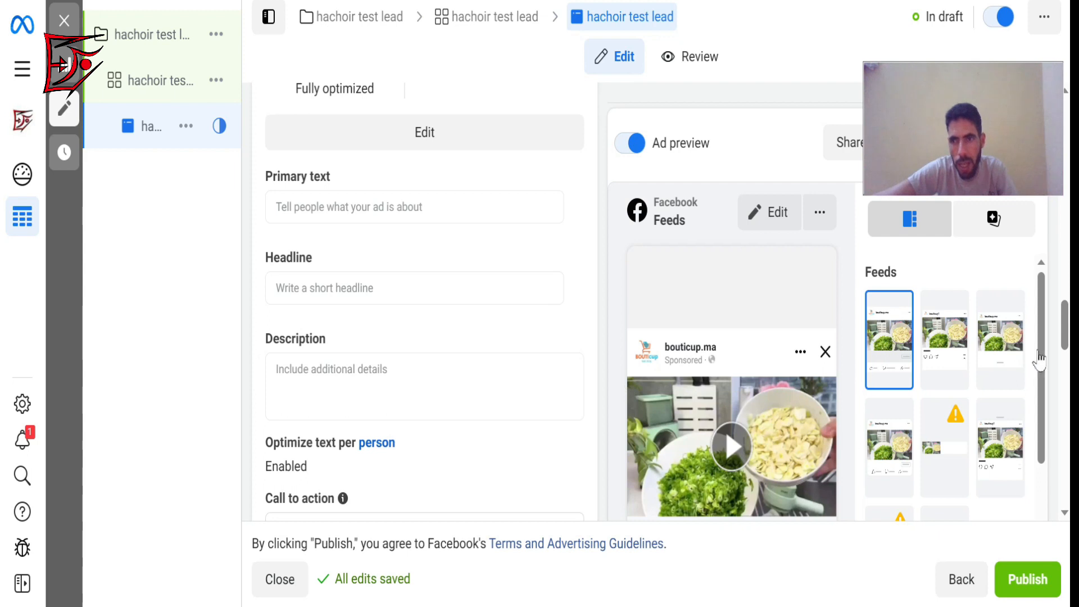
scroll(1067, 337, "down", 2)
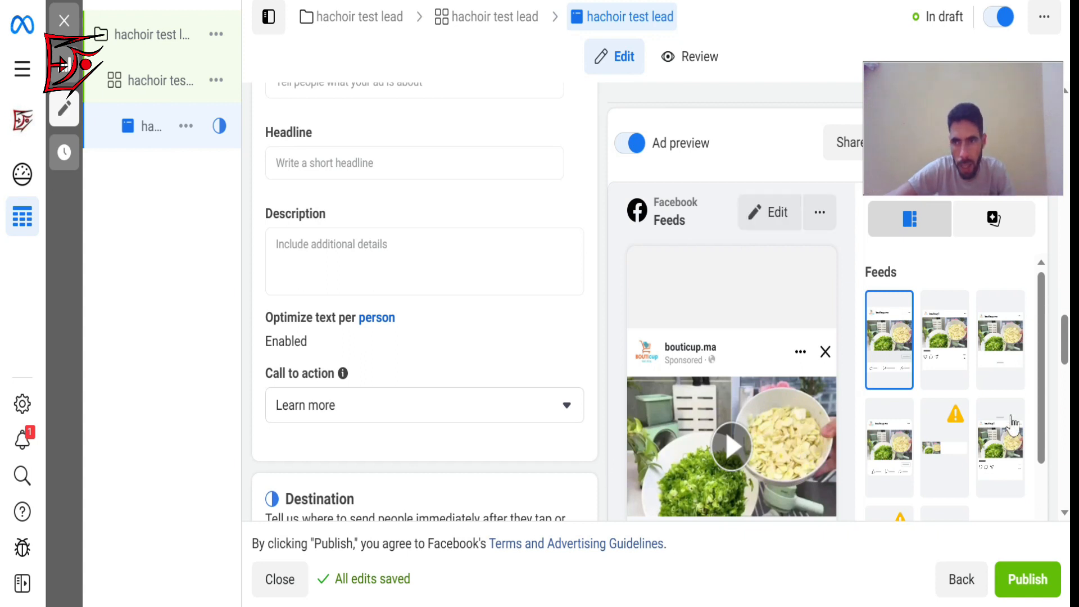
scroll(1064, 327, "up", 2)
scroll(1065, 328, "up", 1)
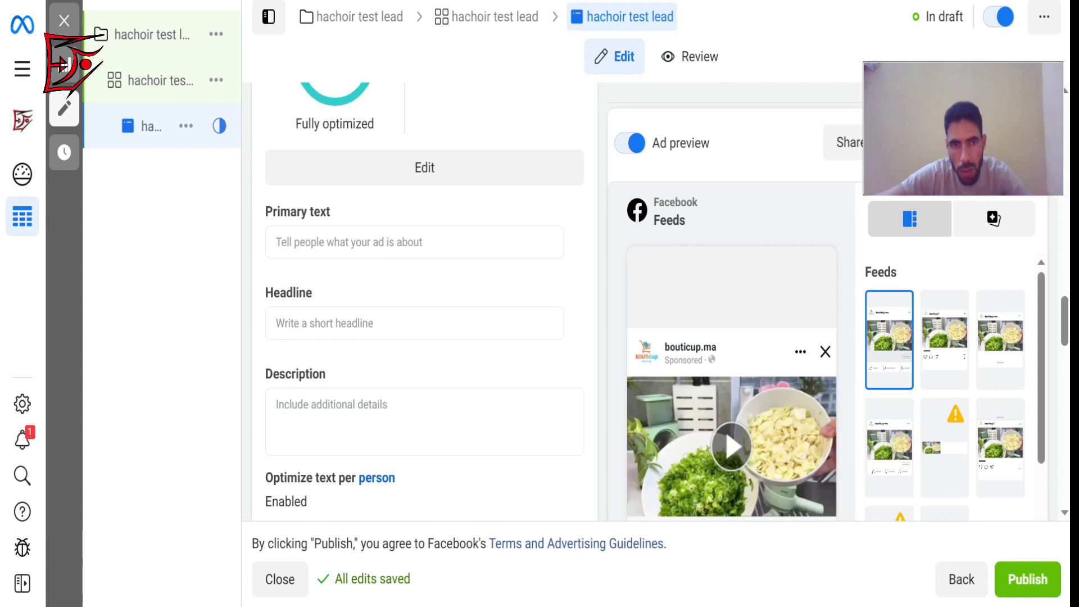
left_click(417, 242)
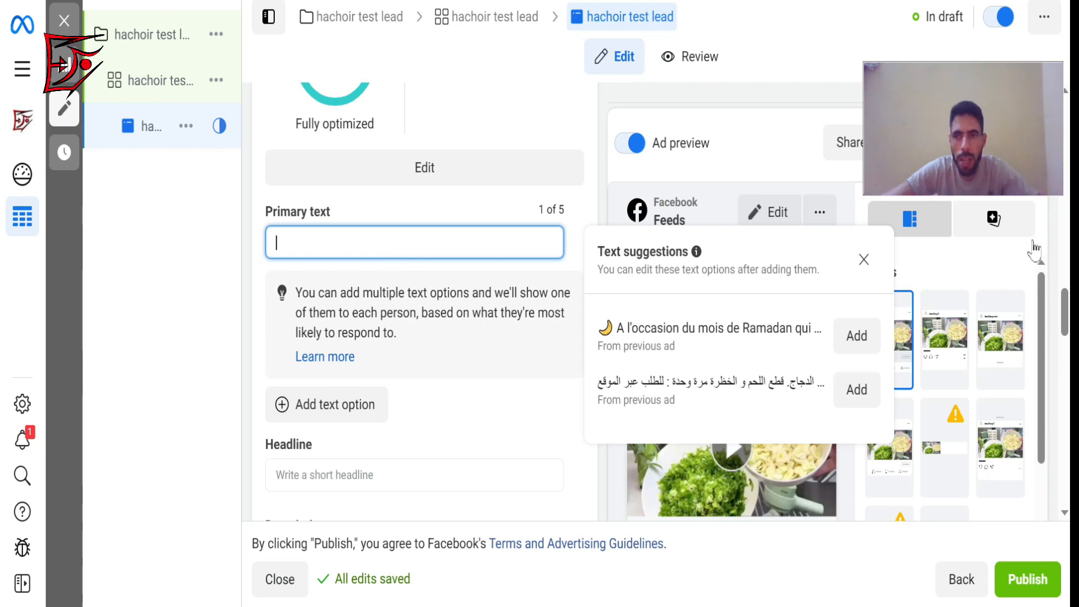
left_click_drag(1064, 297, 1064, 302)
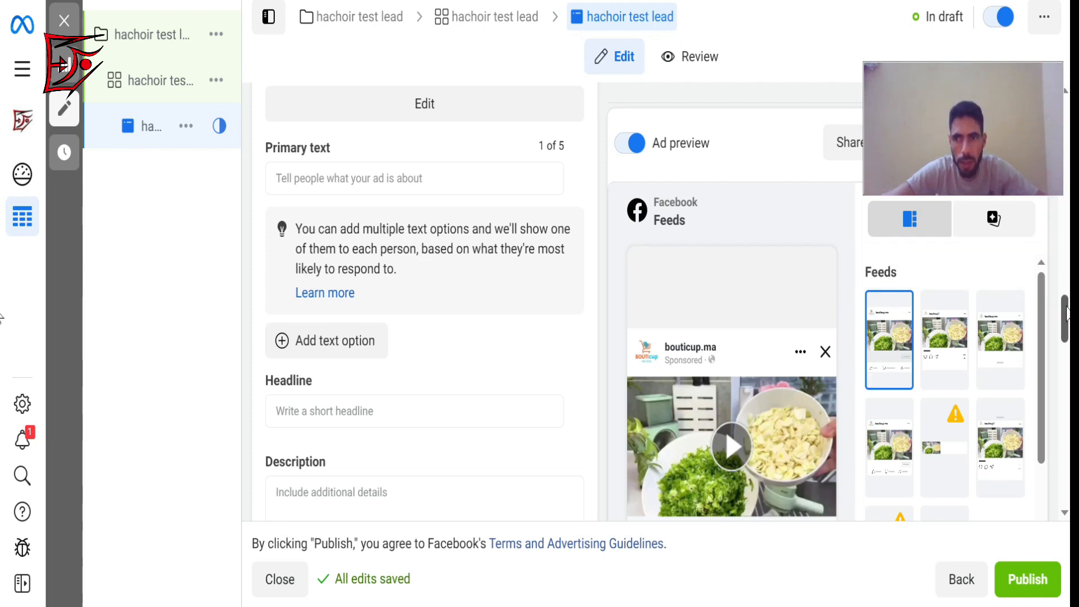
scroll(1066, 315, "down", 2)
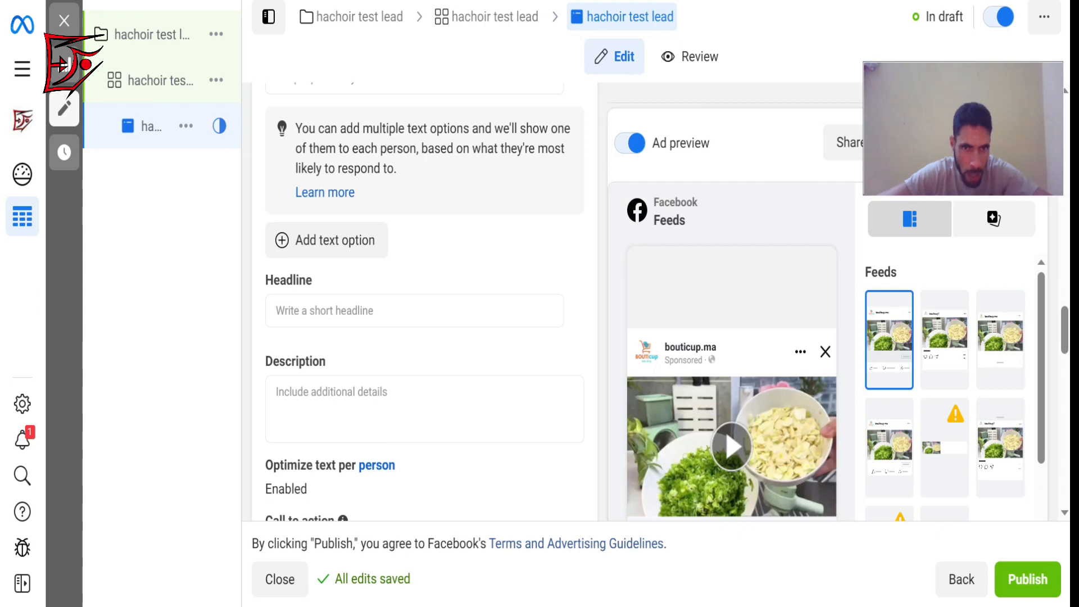
left_click(346, 311)
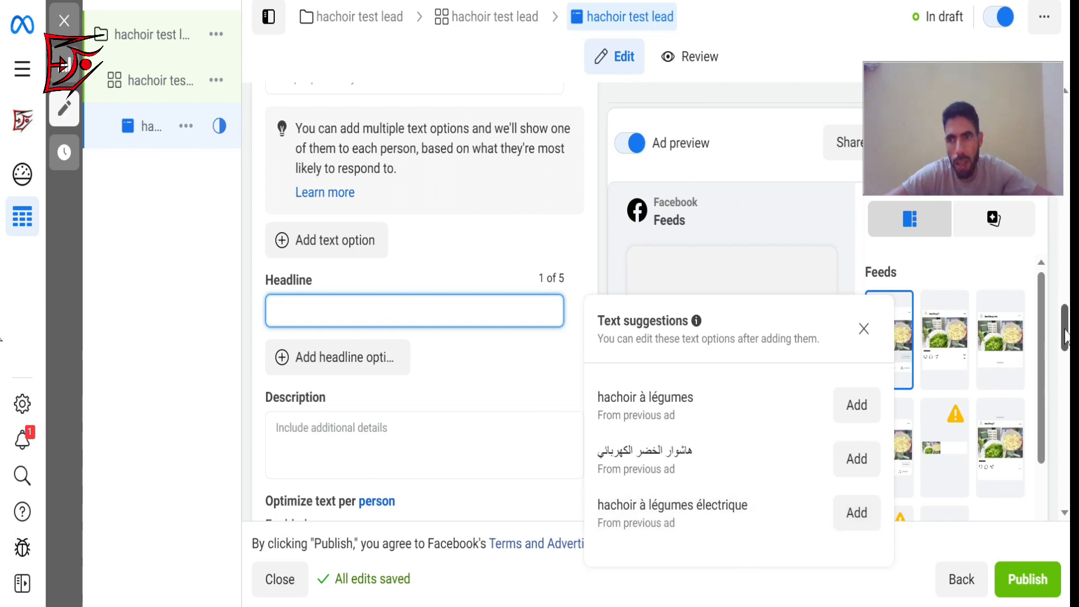
left_click_drag(1065, 334, 1066, 486)
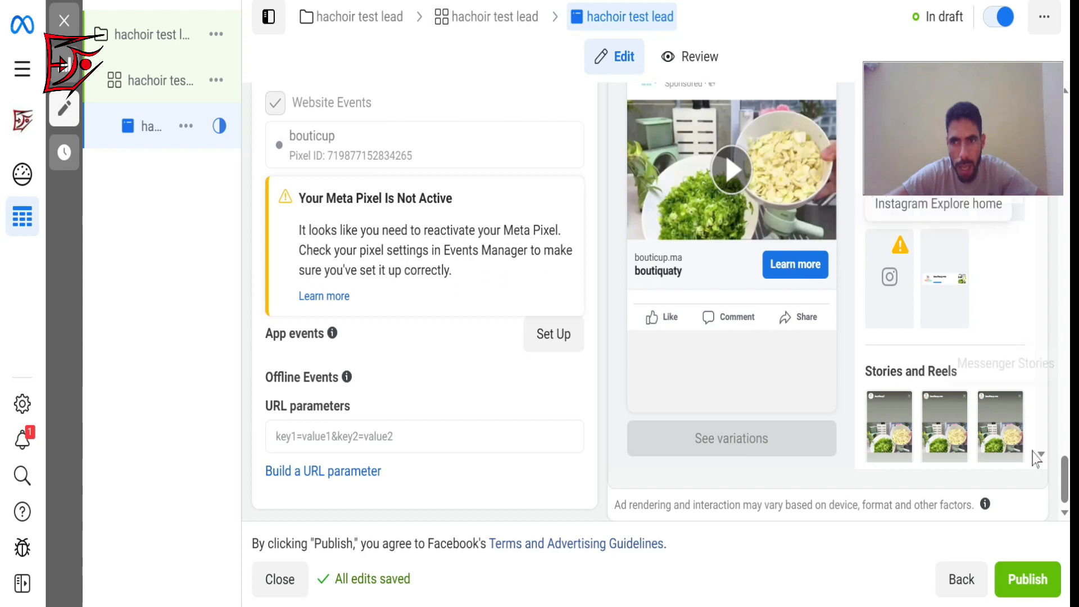
left_click_drag(1064, 480, 1040, 330)
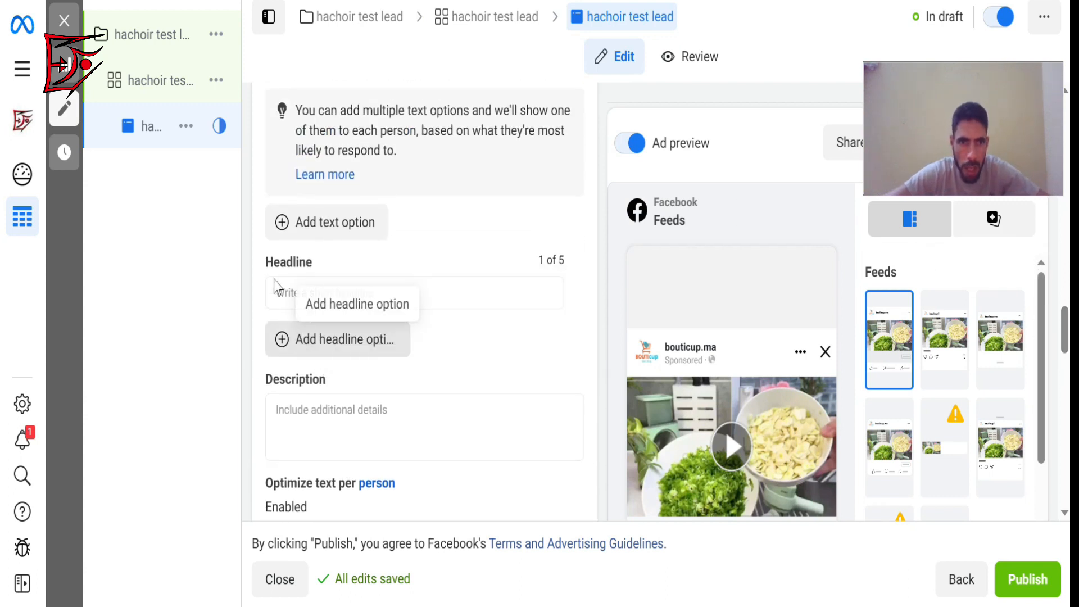
Examine the headline field and the ad's tracking section, including website events, app events and URL parameters.
left_click(309, 295)
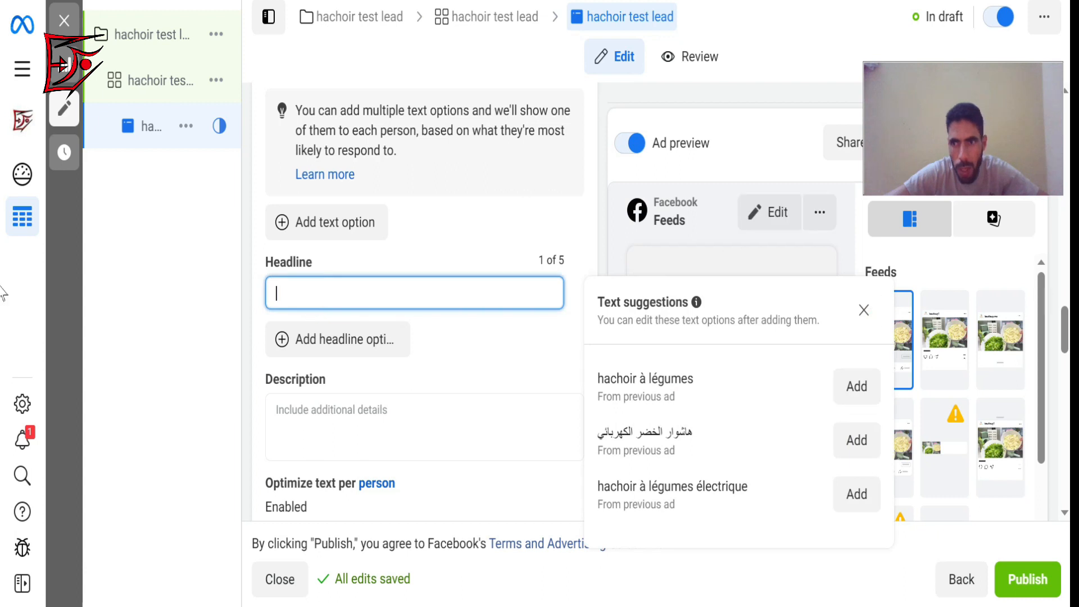
left_click_drag(1066, 319, 1070, 452)
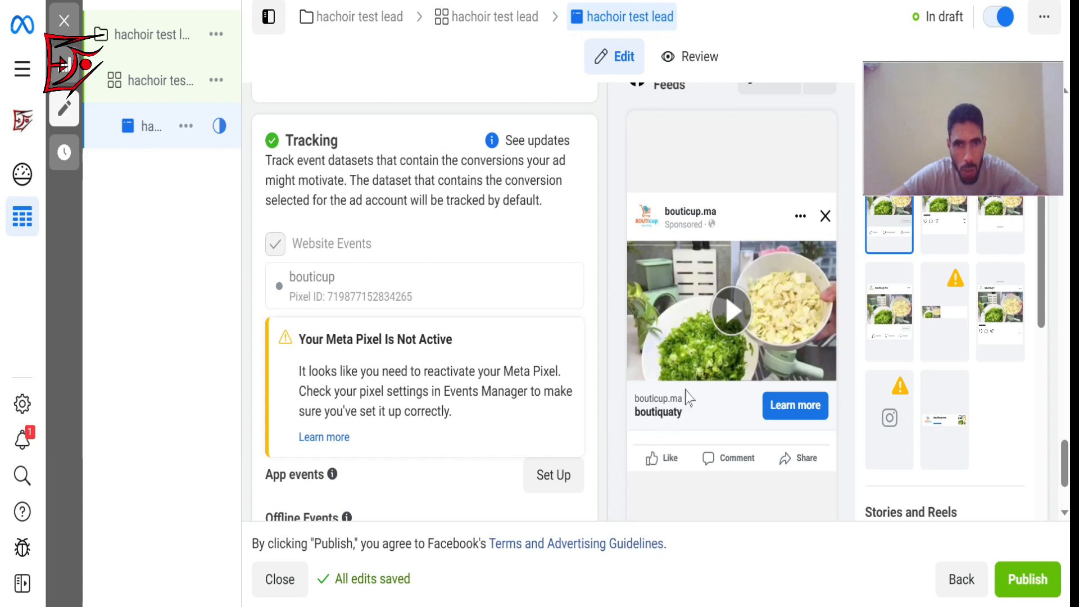
mouse_move(1063, 450)
left_mouse_down()
mouse_move(1063, 432)
mouse_move(1063, 461)
left_mouse_up()
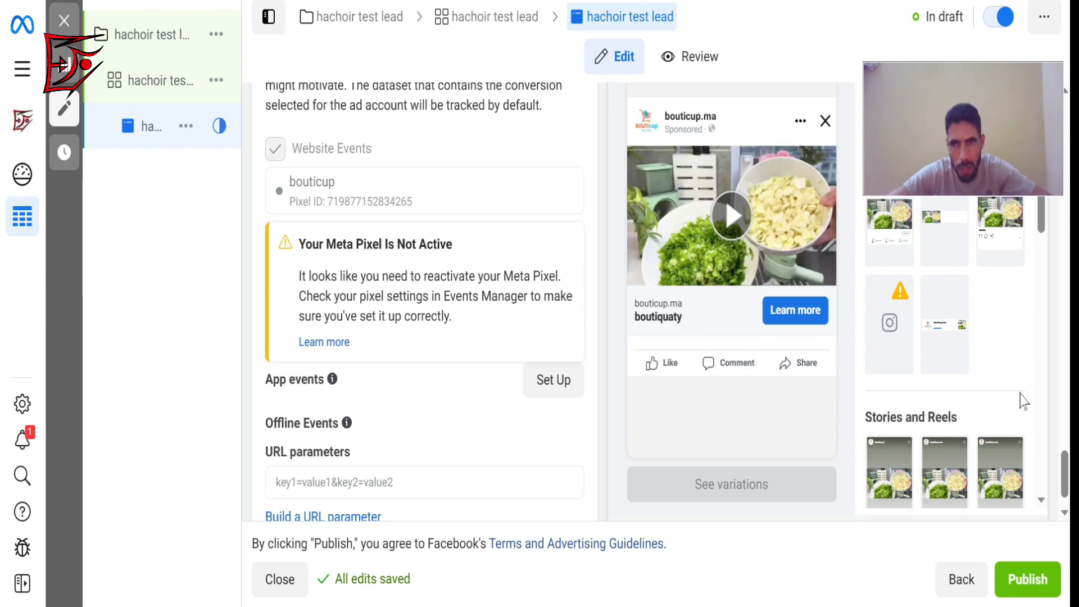
left_click_drag(1064, 481, 1064, 463)
scroll(697, 262, "up", 10)
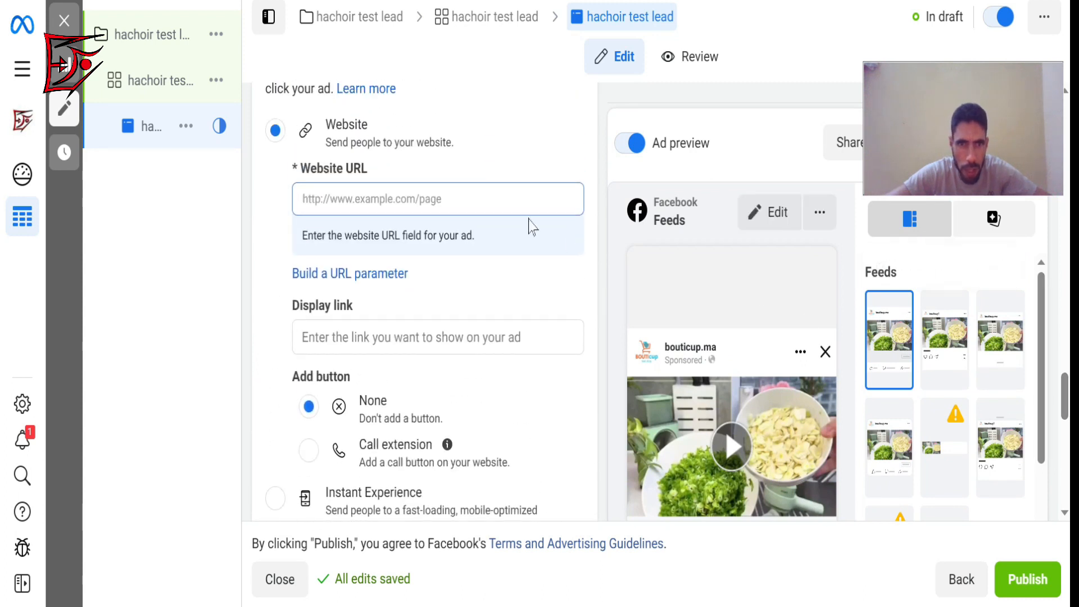
Try placeholder text starting with GGFGFGFGFGAFGFGFGS as the destination's website URL, extend it with HHG, and clear the field.
left_click(407, 193)
type("GGFGFGFGFGAFGFGFGS")
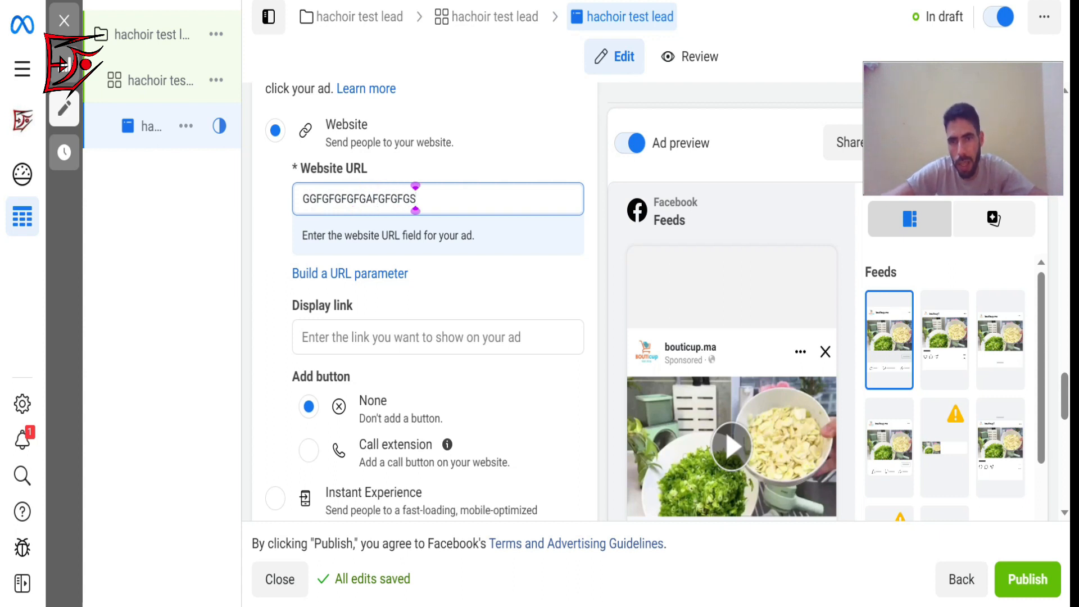
left_click(536, 160)
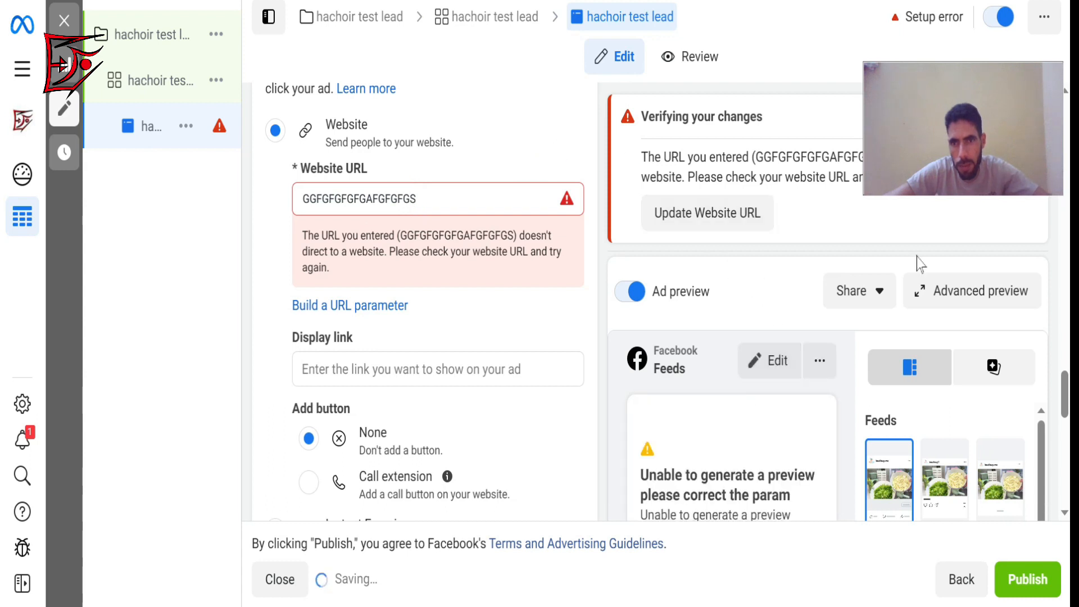
left_click_drag(1065, 394, 1040, 368)
left_click(498, 339)
type("HHG")
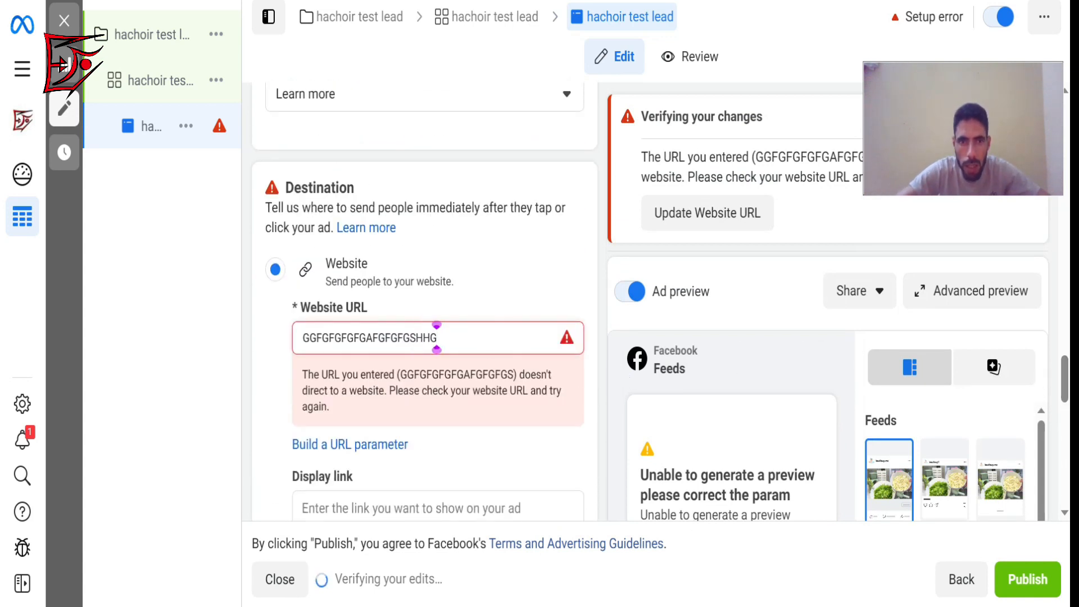
left_click(460, 338)
key("ctrl+a")
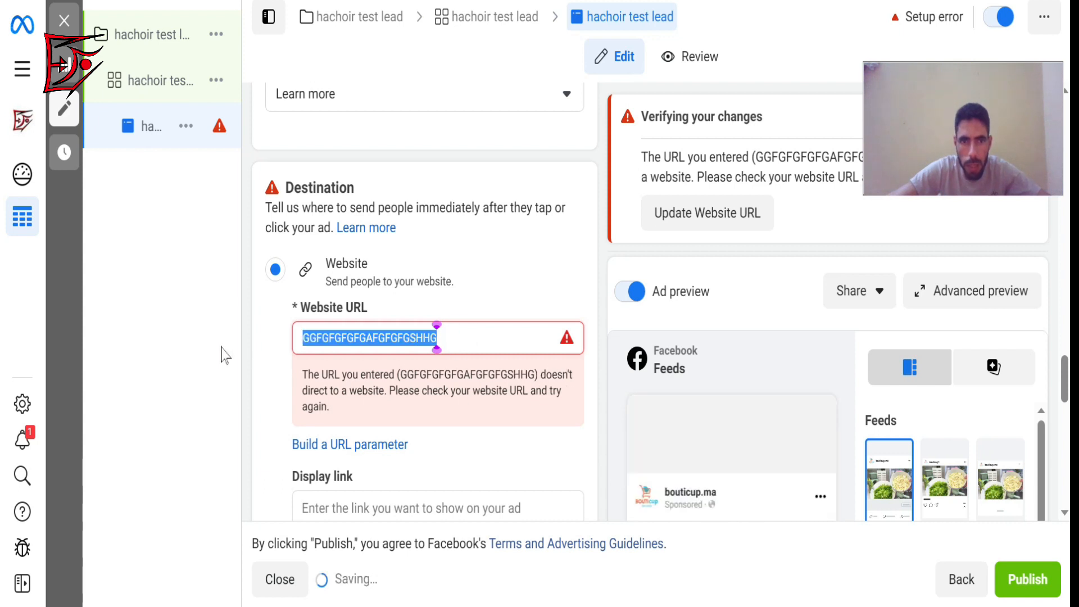
key("BackSpace")
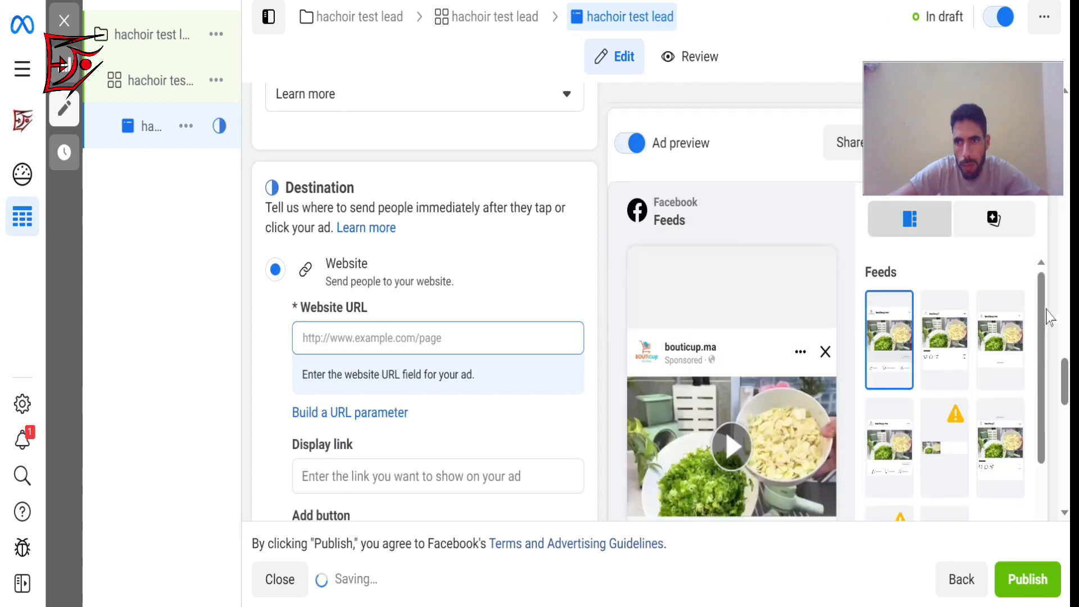
Check the headline text suggestions from previous ads.
left_click_drag(1064, 382, 1049, 337)
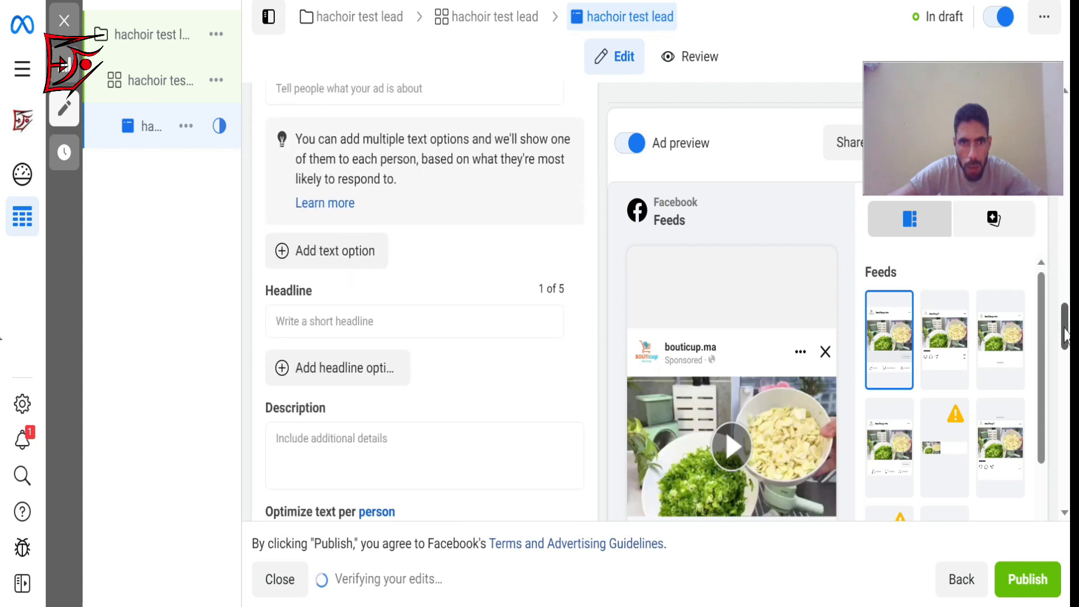
left_click(406, 319)
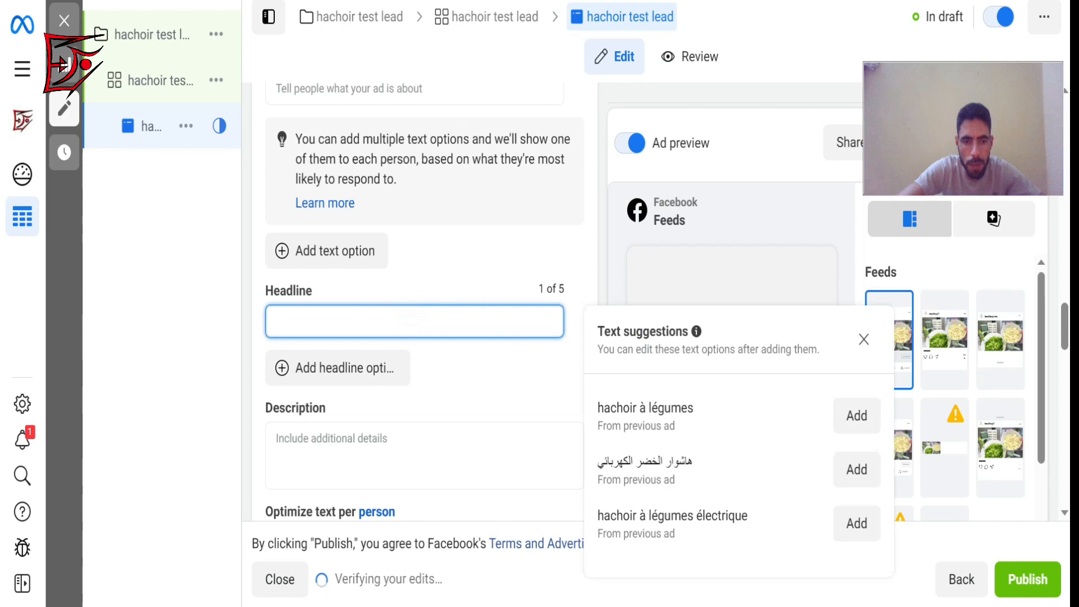
key("alt+Tab")
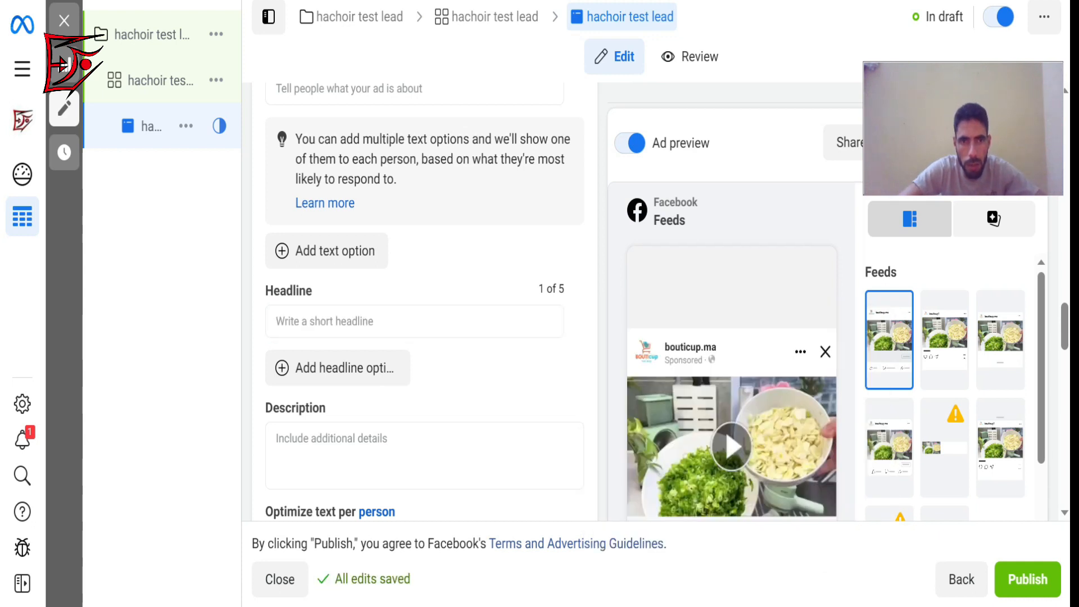
left_click(405, 318)
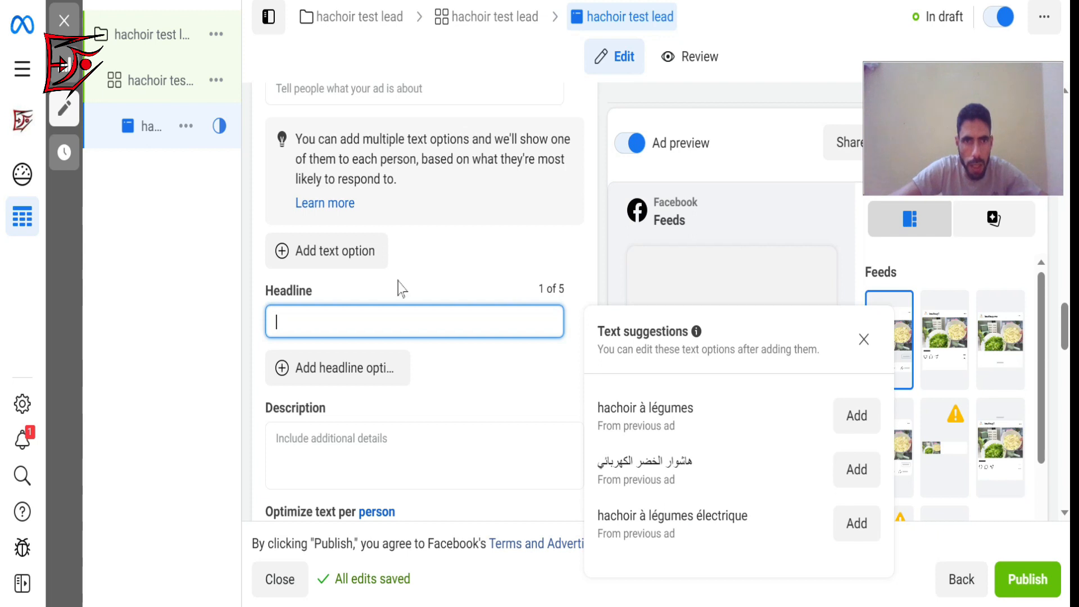
Try nb as the ad's primary text and clear it again.
left_click(349, 87)
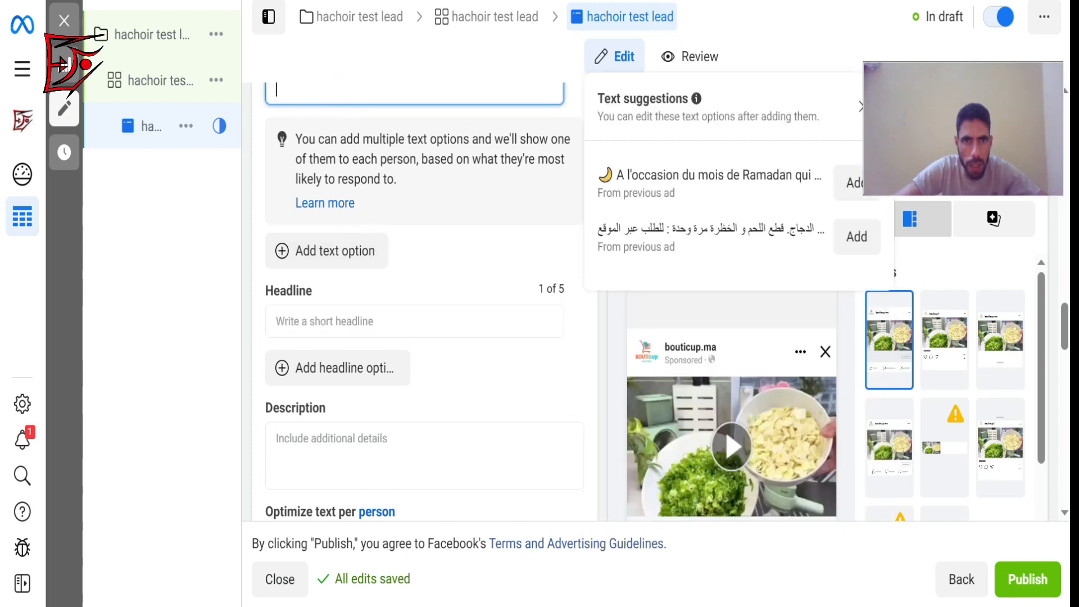
type("nb")
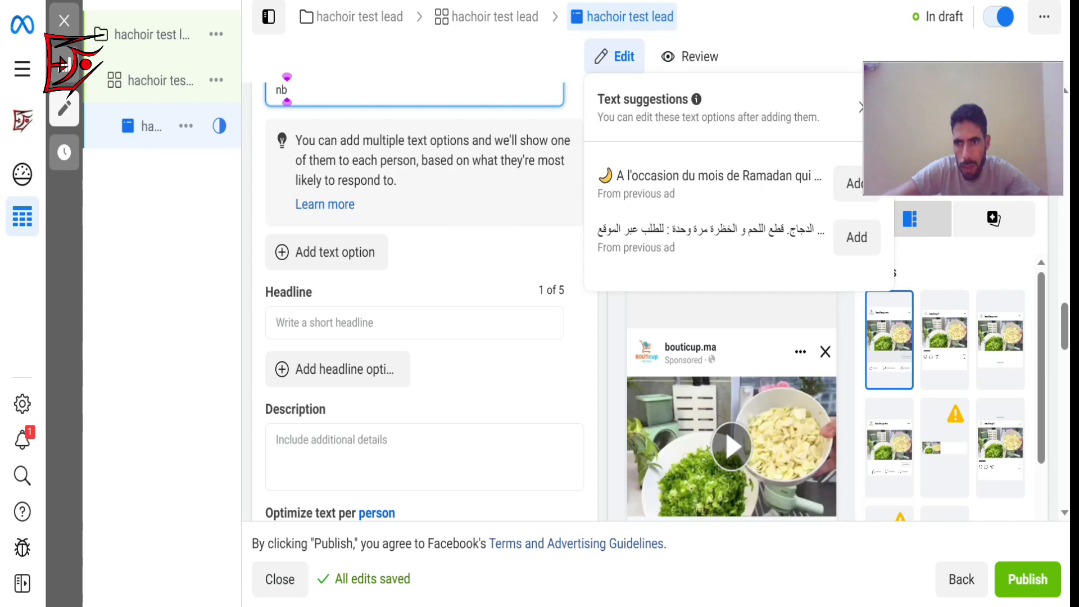
scroll(1064, 322, "up", 2)
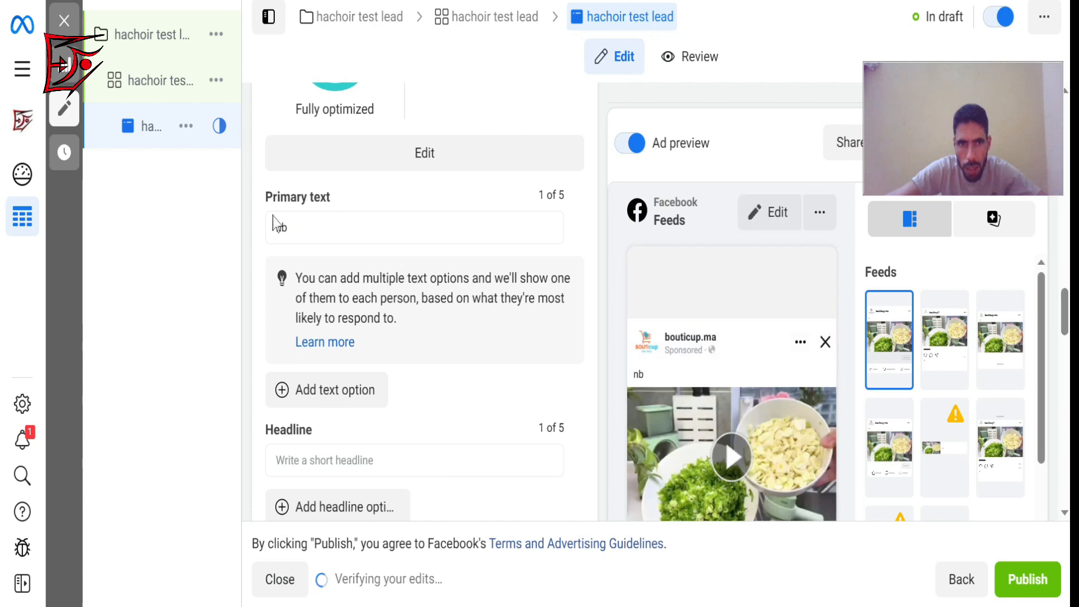
left_click(299, 230)
key("BackSpace")
key("BackSpace")
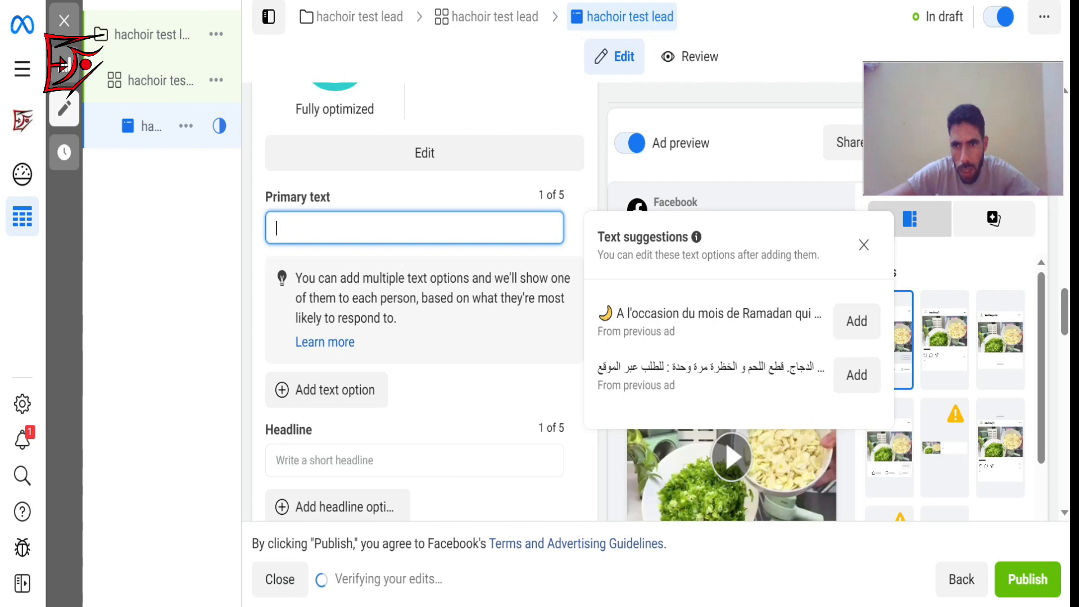
Add the Arabic text suggestion from a previous ad as the primary text and select its opening line about the 70% discount.
left_click(854, 381)
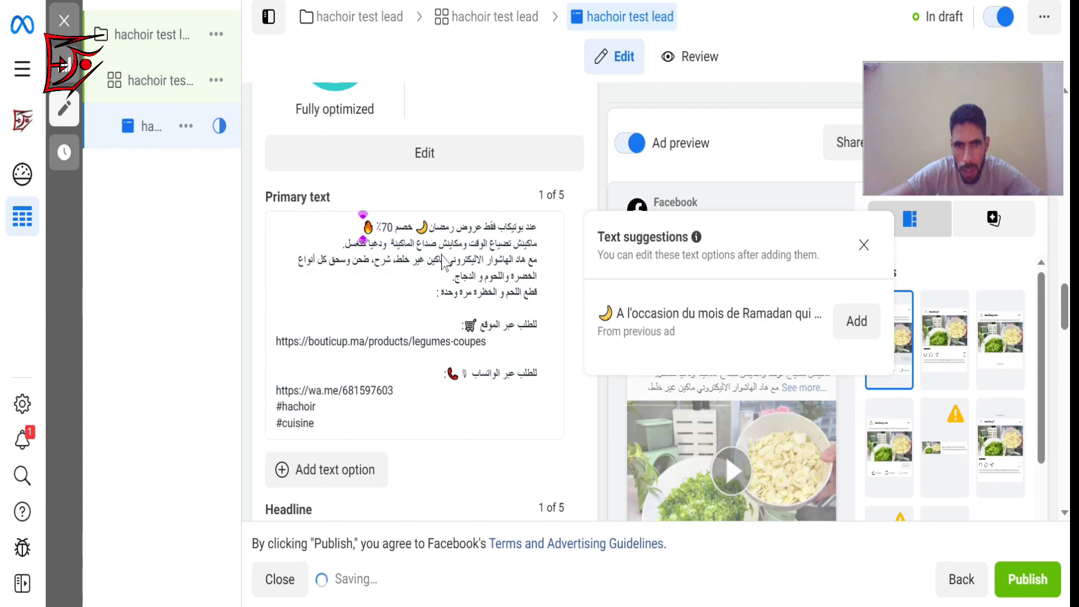
left_click(1042, 366)
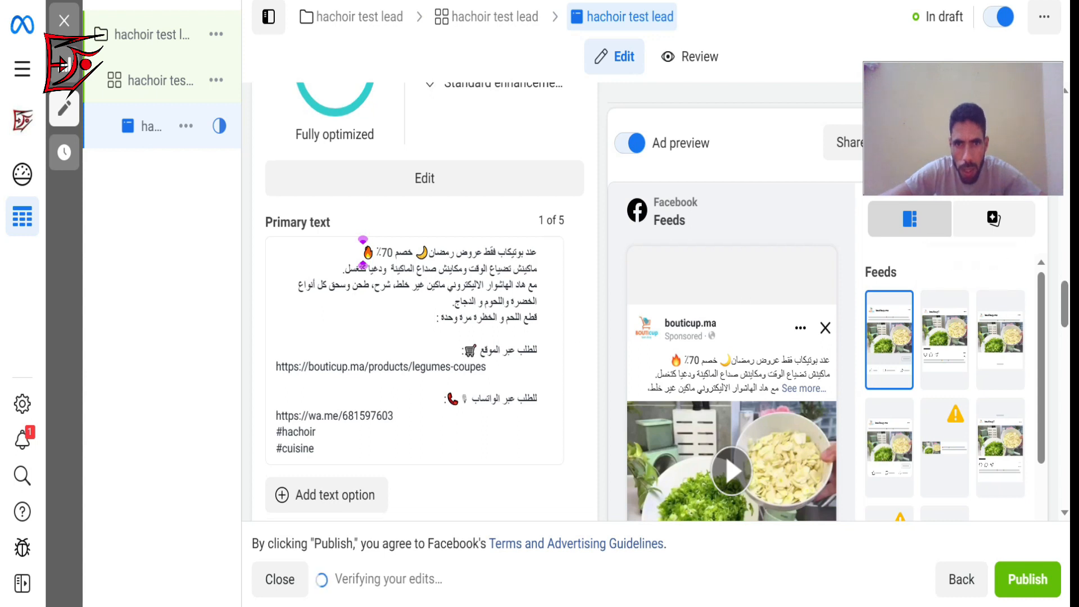
left_click_drag(531, 254, 362, 256)
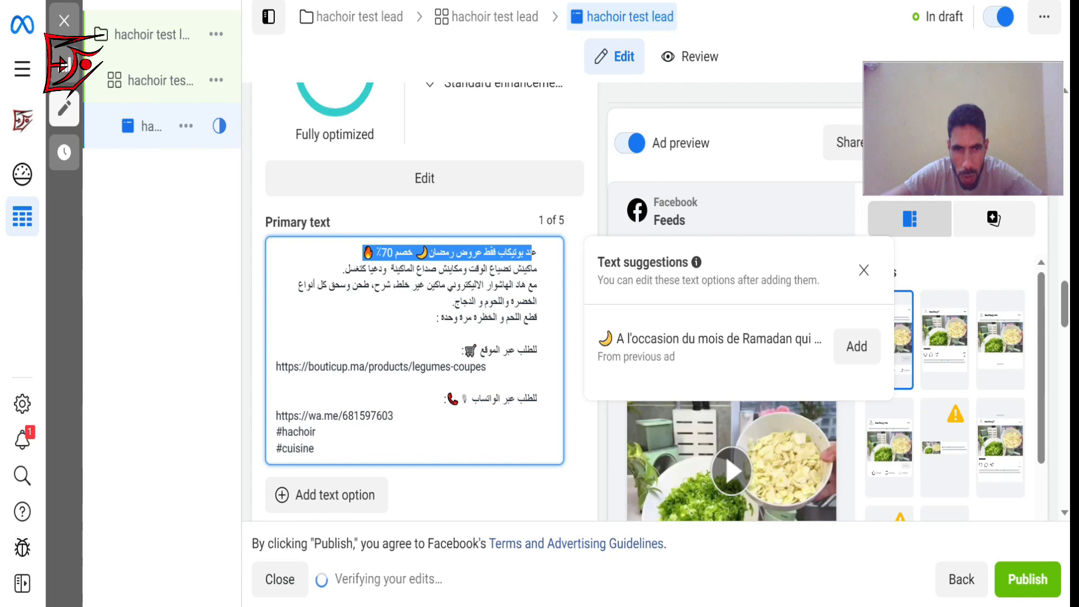
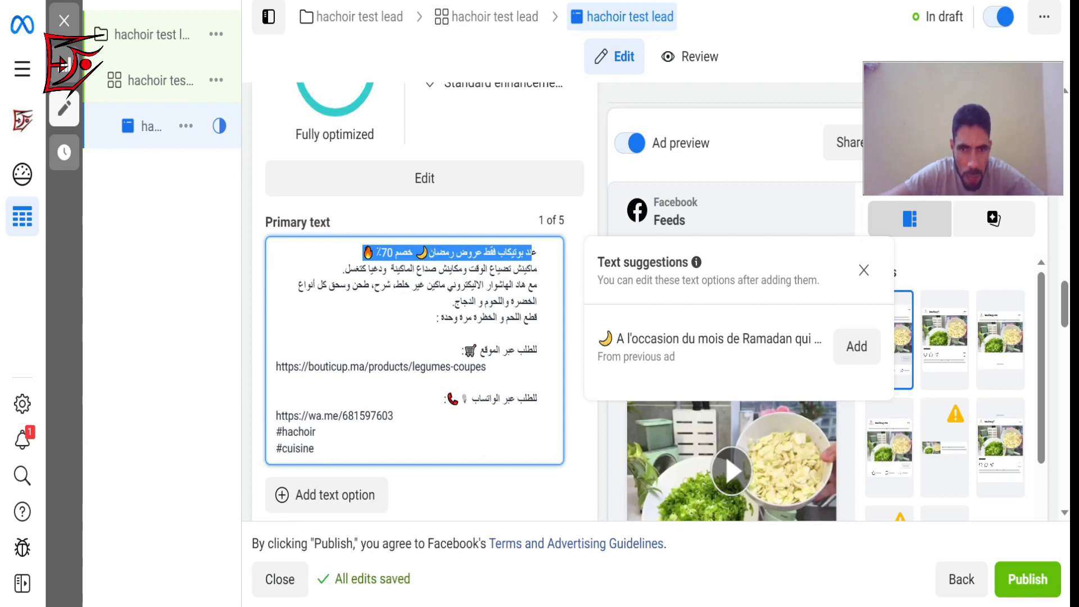
Review the website and WhatsApp ordering lines and links in the ad's Arabic primary text.
left_click_drag(538, 349, 462, 351)
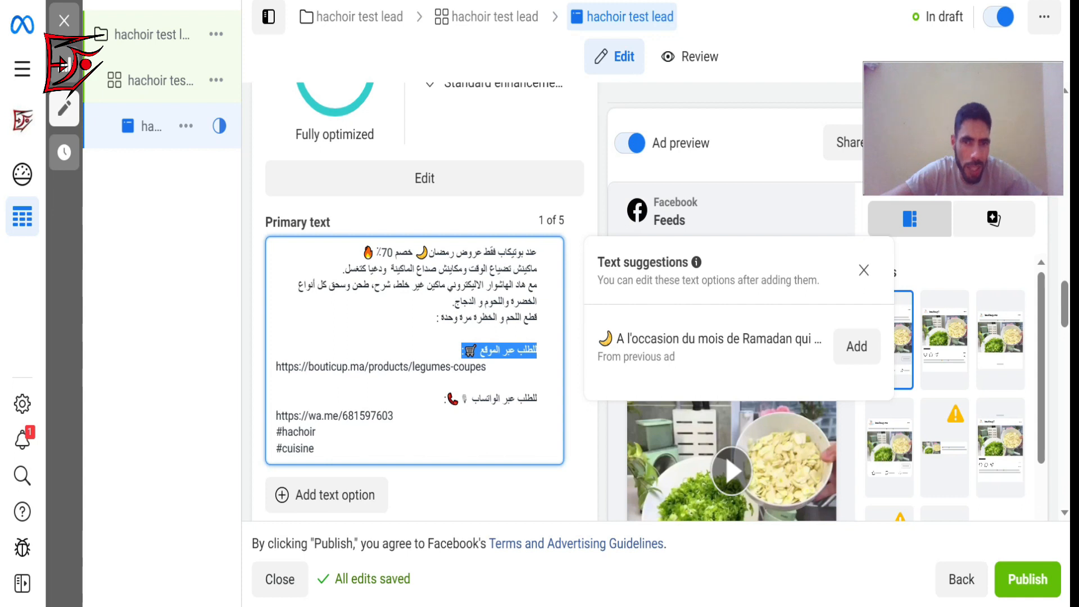
left_click_drag(487, 366, 393, 417)
left_click(276, 383)
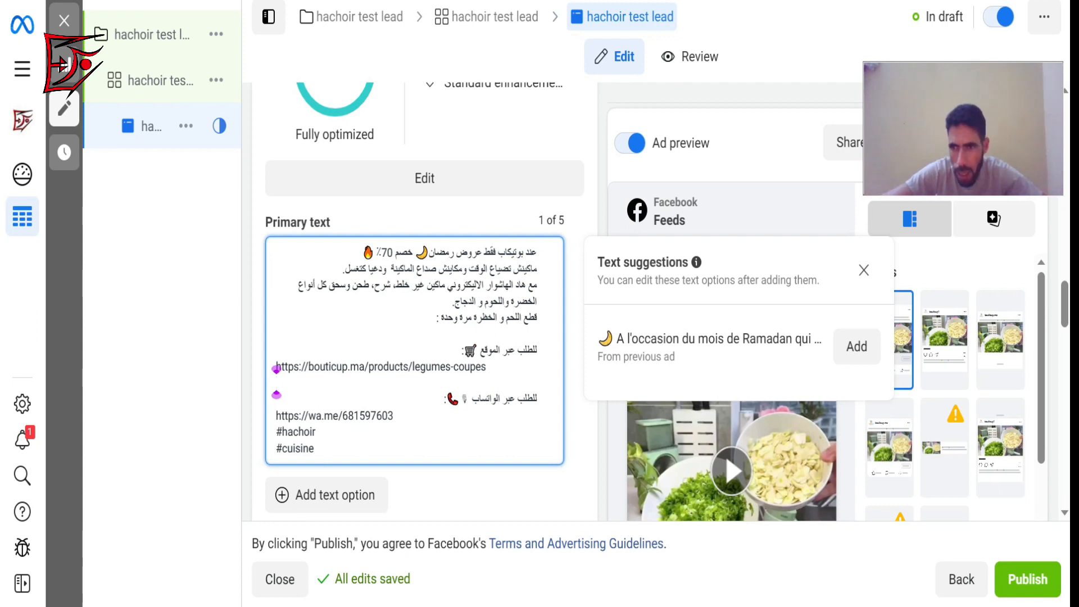
Set the ad's headline to hachoir and check it in the ad preview.
left_click_drag(1064, 318, 1066, 337)
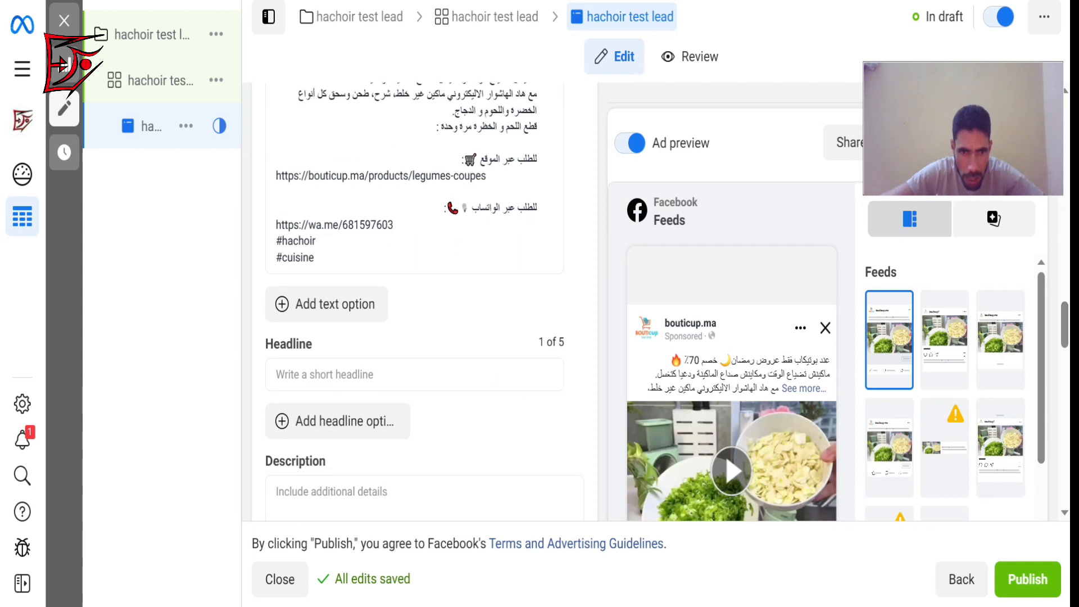
left_click(561, 380)
type("fre")
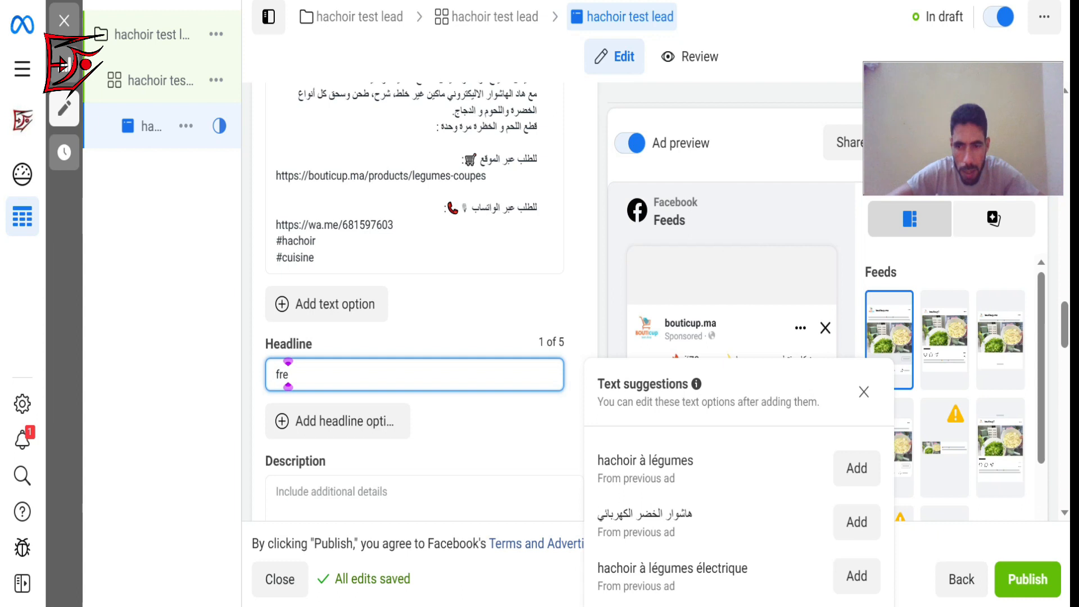
key("BackSpace")
key("BackSpace")
key("BackSpace")
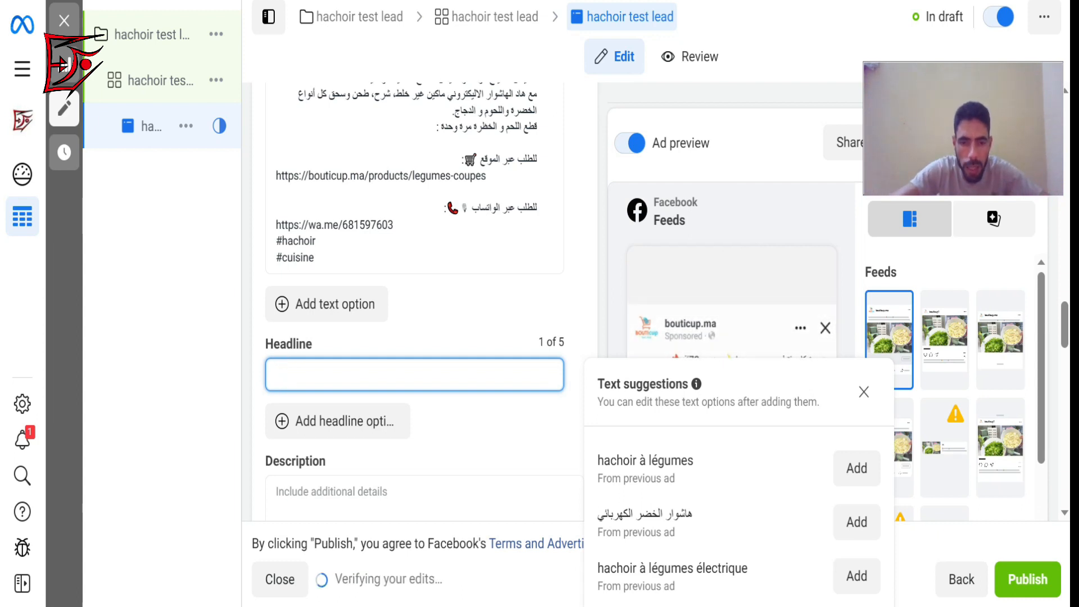
type("hachoi")
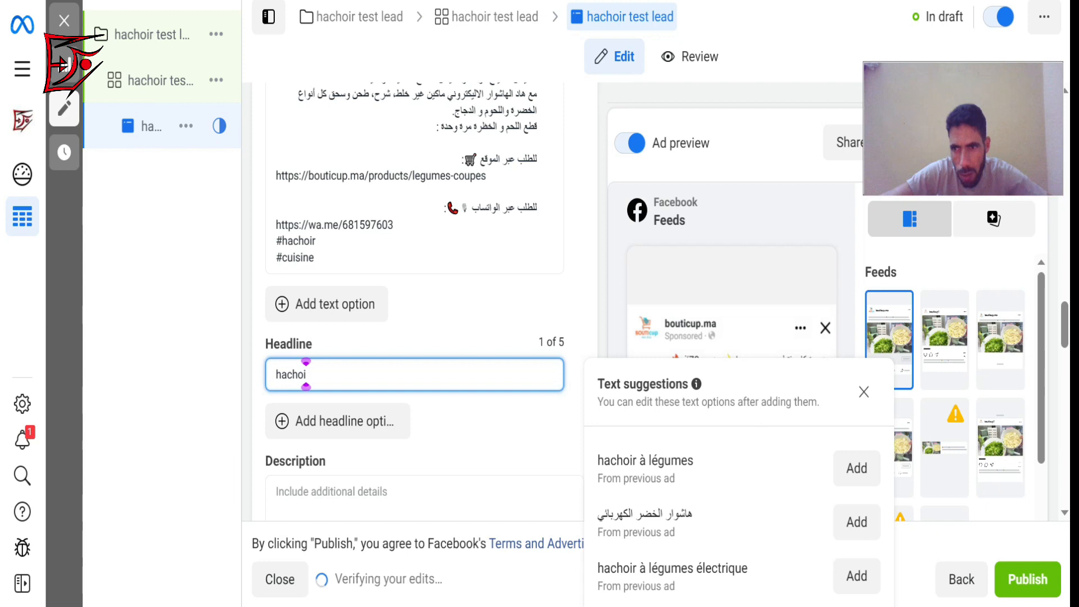
scroll(305, 373, "down", 6)
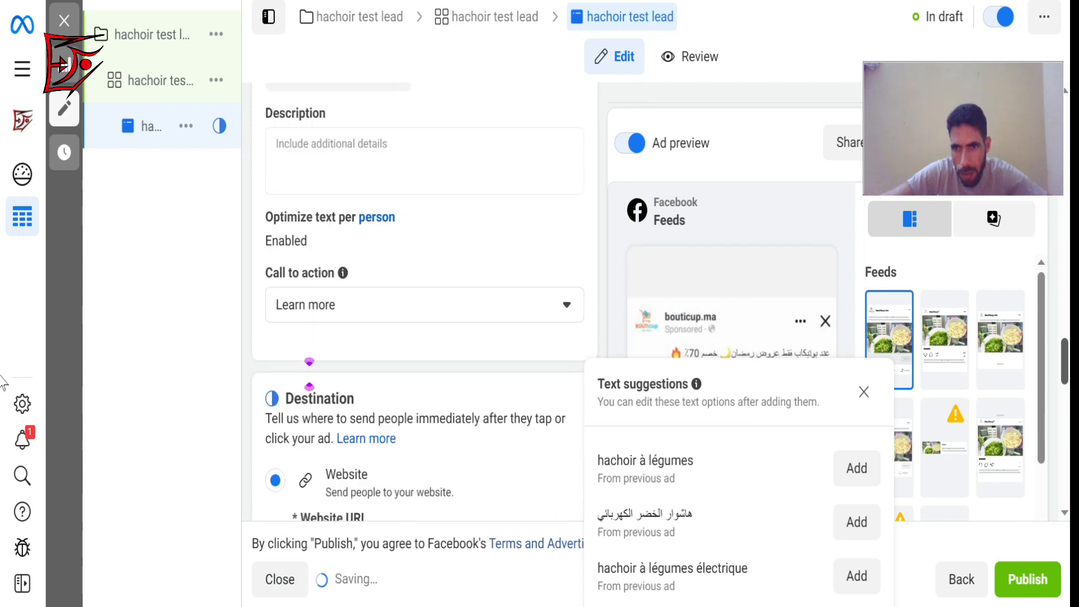
scroll(309, 374, "down", 10)
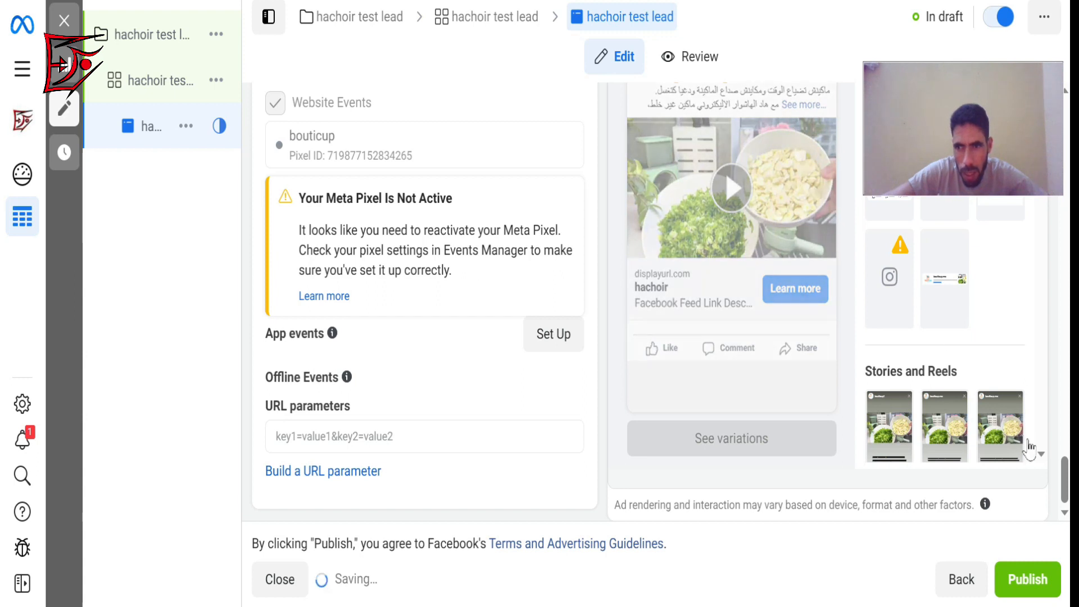
Set the ad's description to التوصيل بالمجان and check it in the ad preview.
scroll(1040, 416, "up", 8)
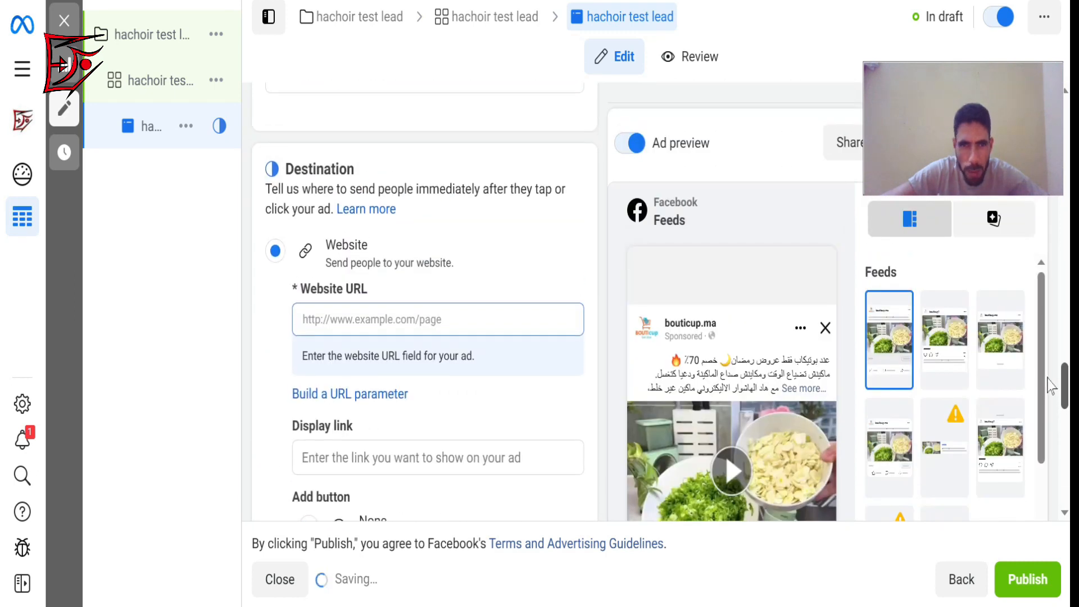
scroll(499, 260, "up", 5)
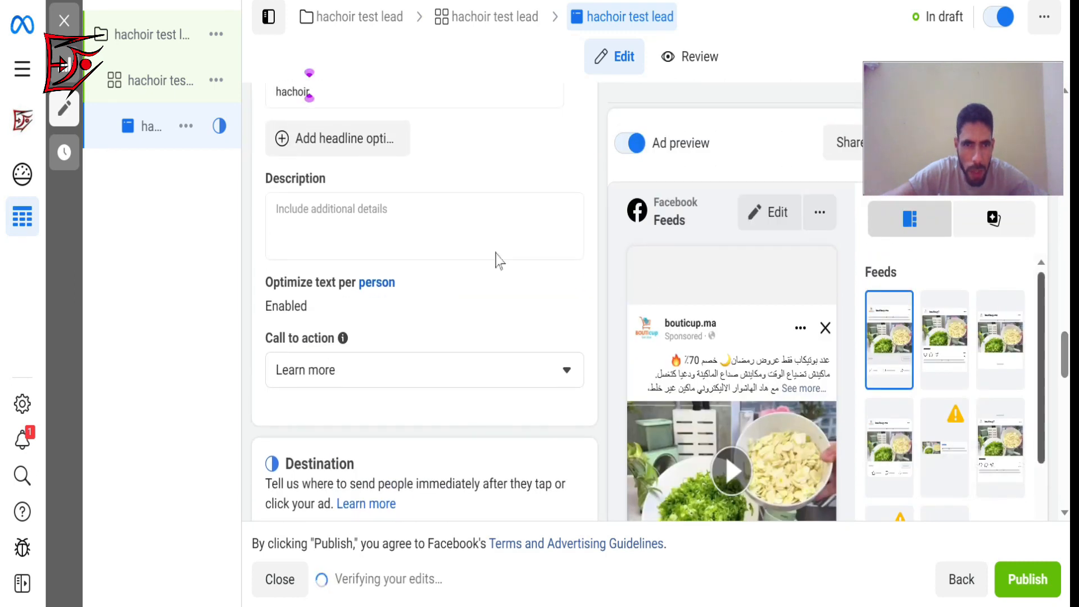
left_click(362, 212)
type("hg")
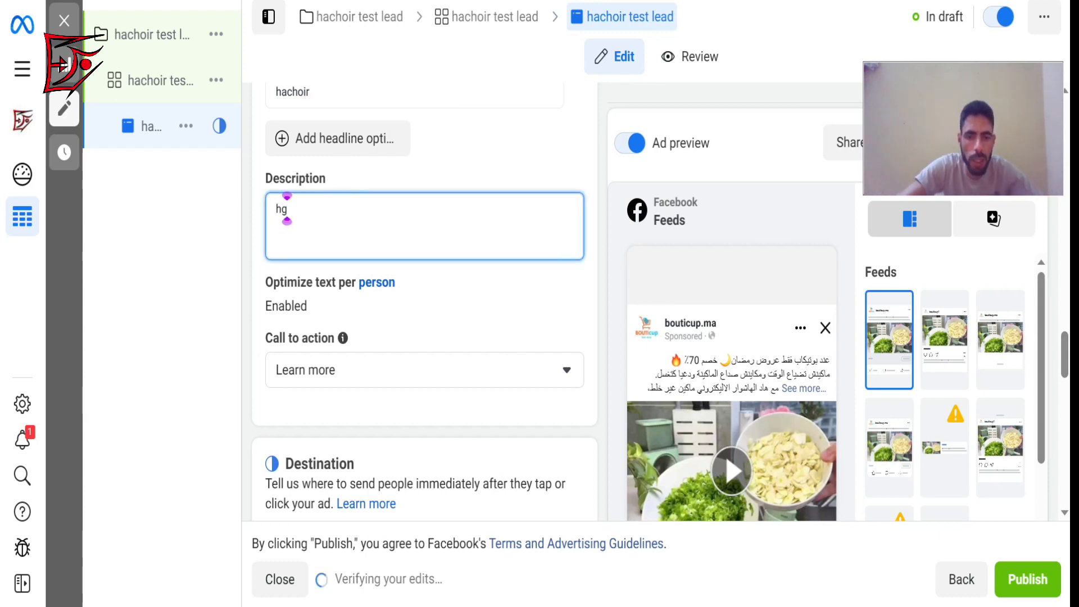
key("BackSpace")
key("BackSpace")
type("ال")
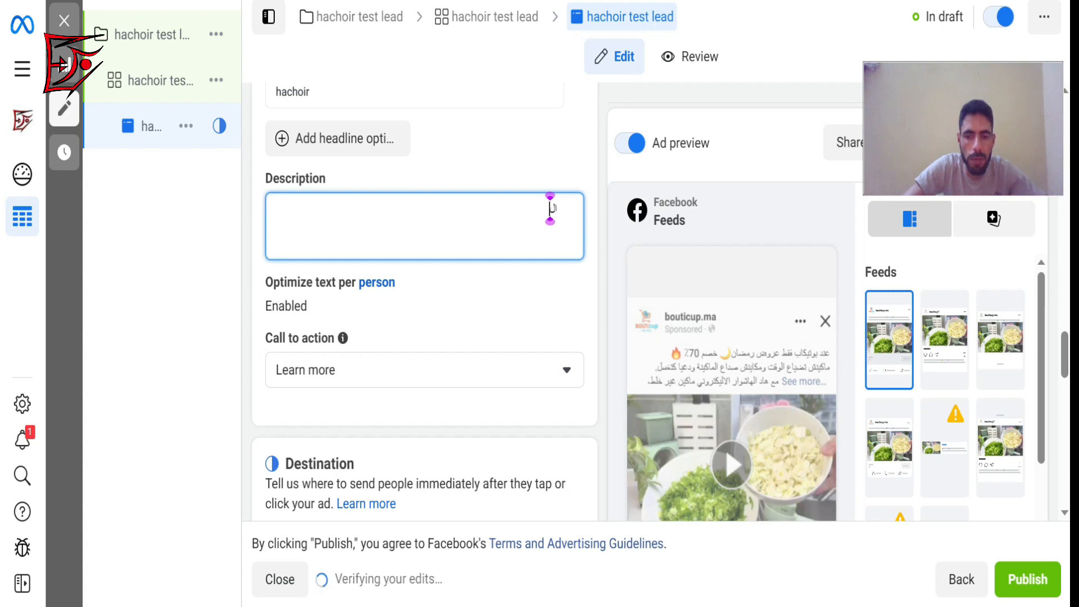
type("تو")
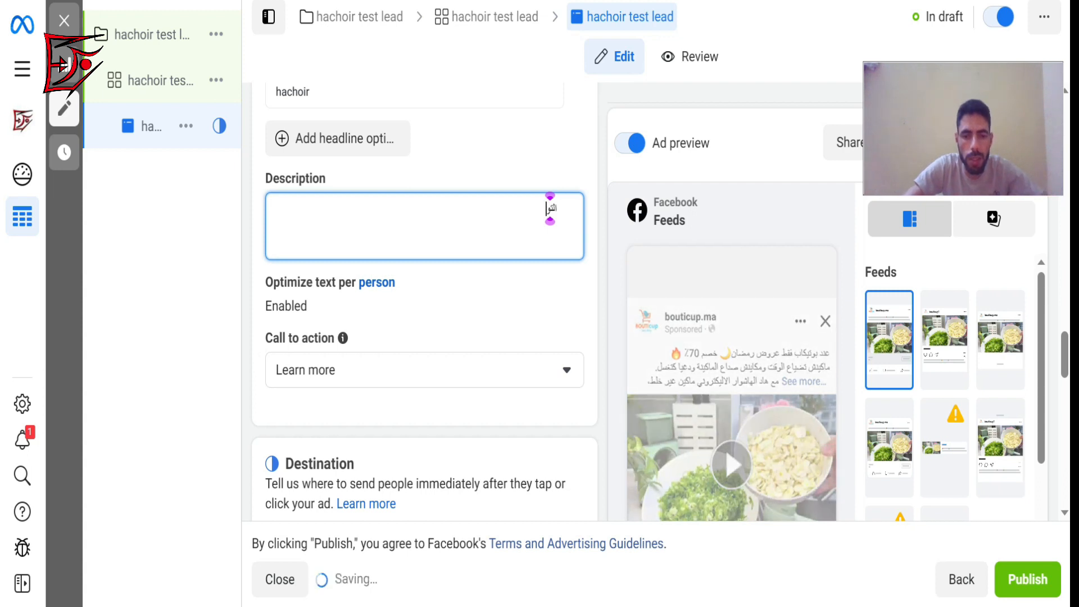
type("صيل")
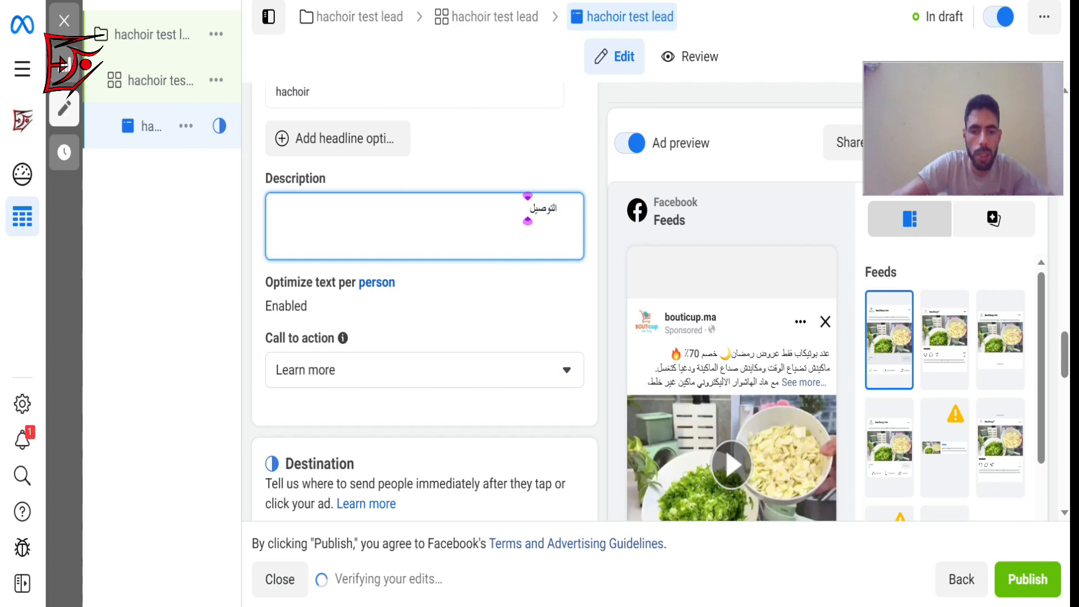
type(" بال")
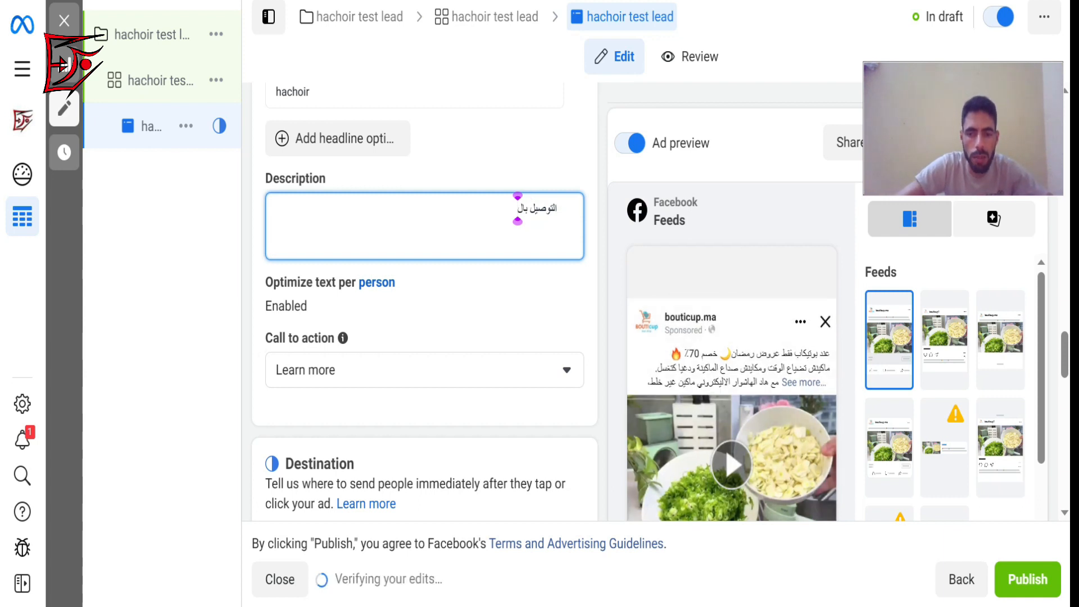
type("مجا")
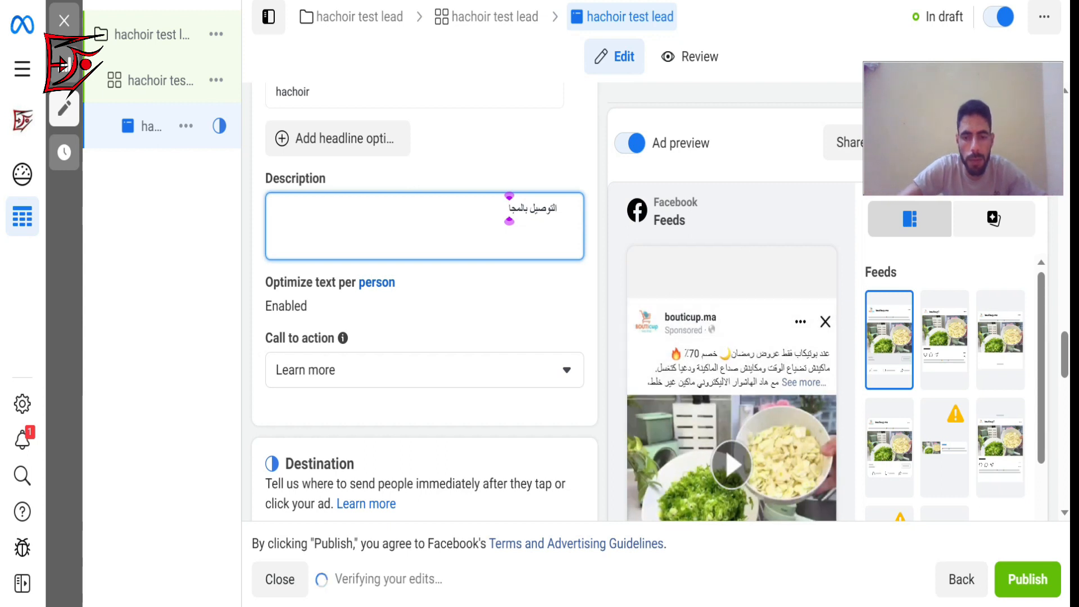
type("ن")
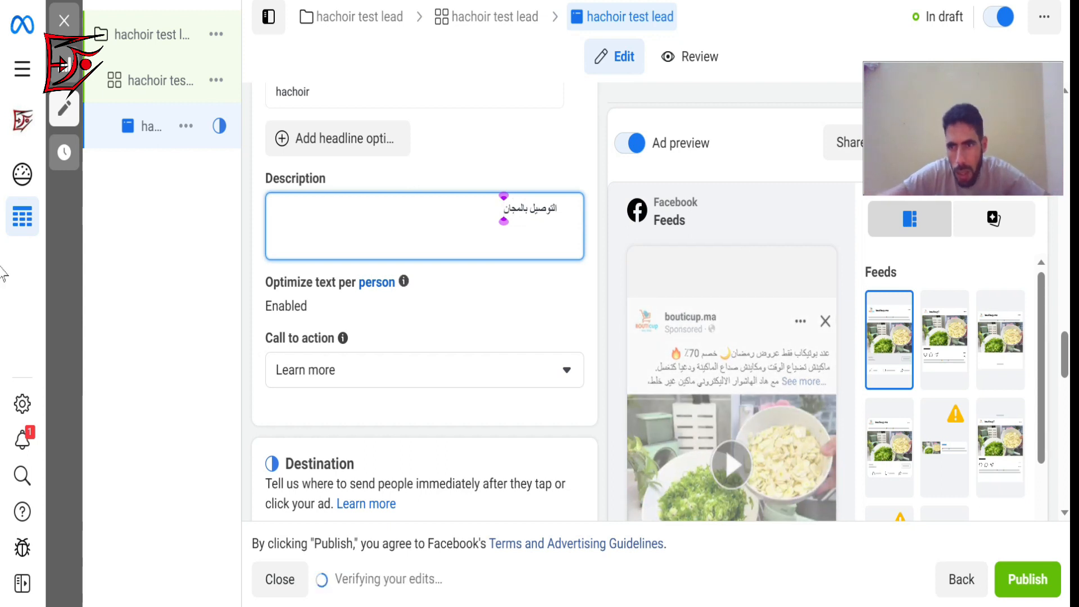
left_click_drag(1066, 372, 1066, 491)
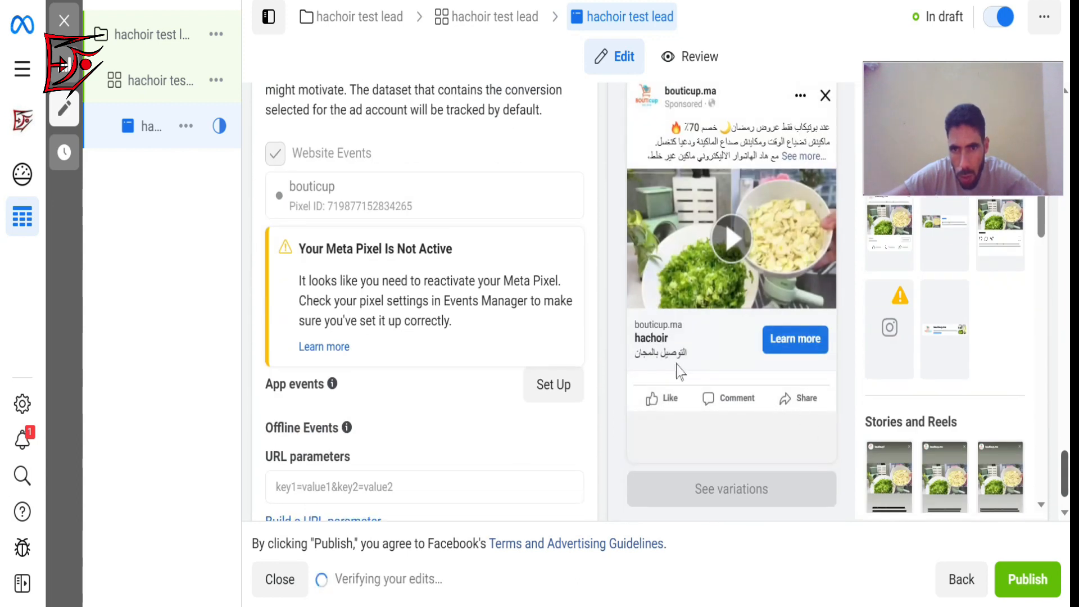
Change the ad's call to action to Shop now and check the button in the ad preview.
left_click_drag(1067, 462, 1047, 378)
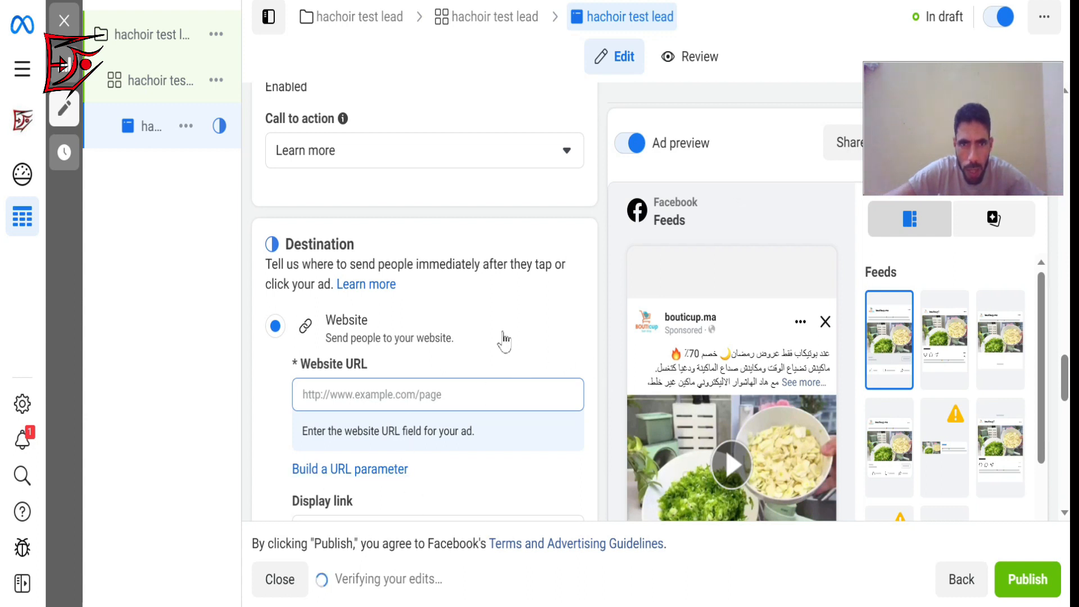
left_click(537, 155)
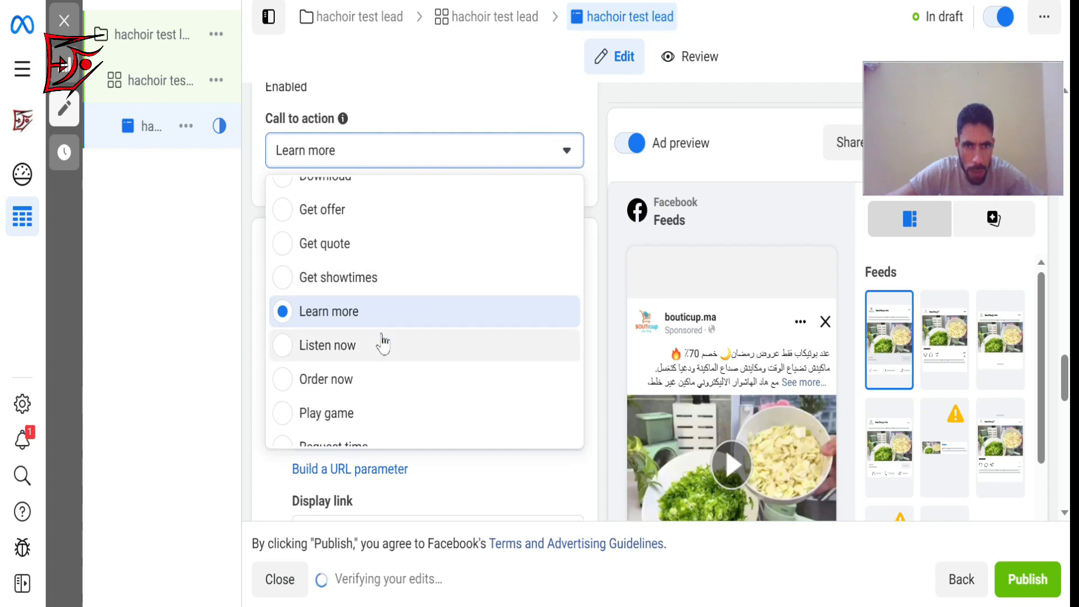
scroll(382, 341, "up", 3)
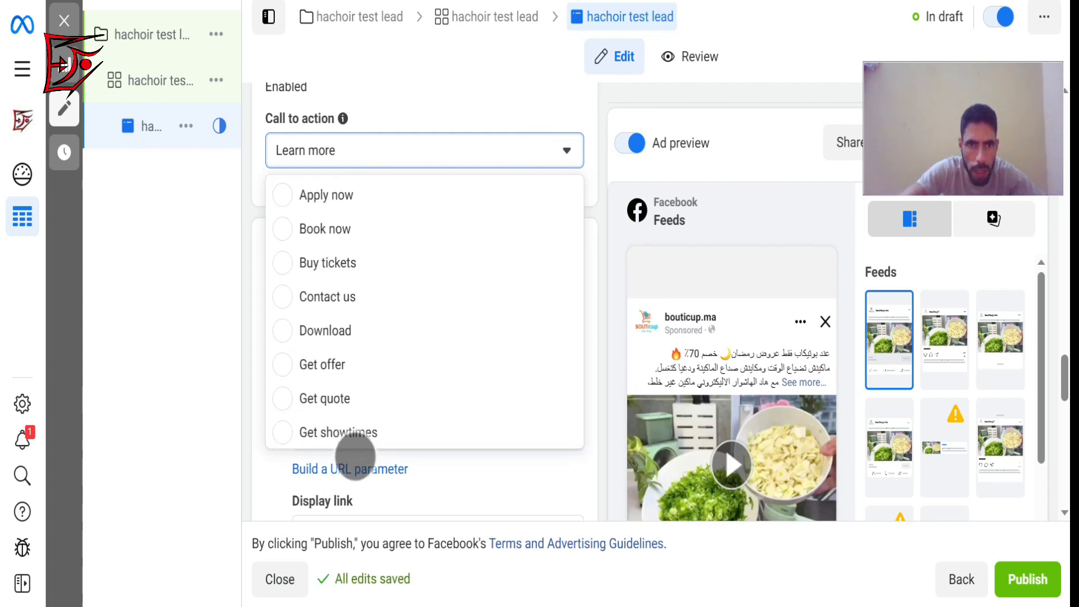
scroll(424, 312, "down", 6)
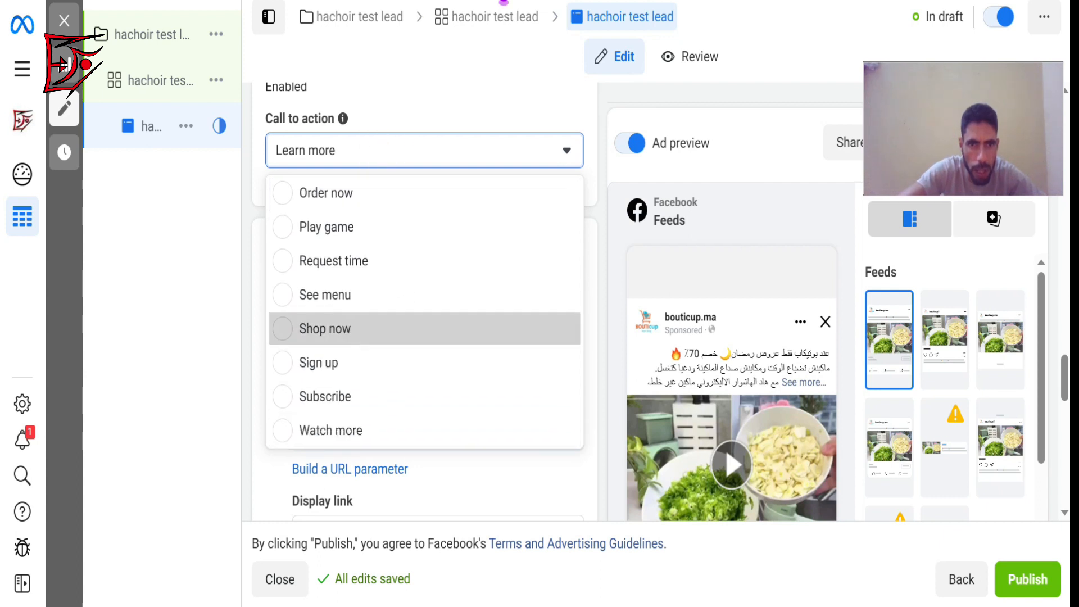
left_click(326, 329)
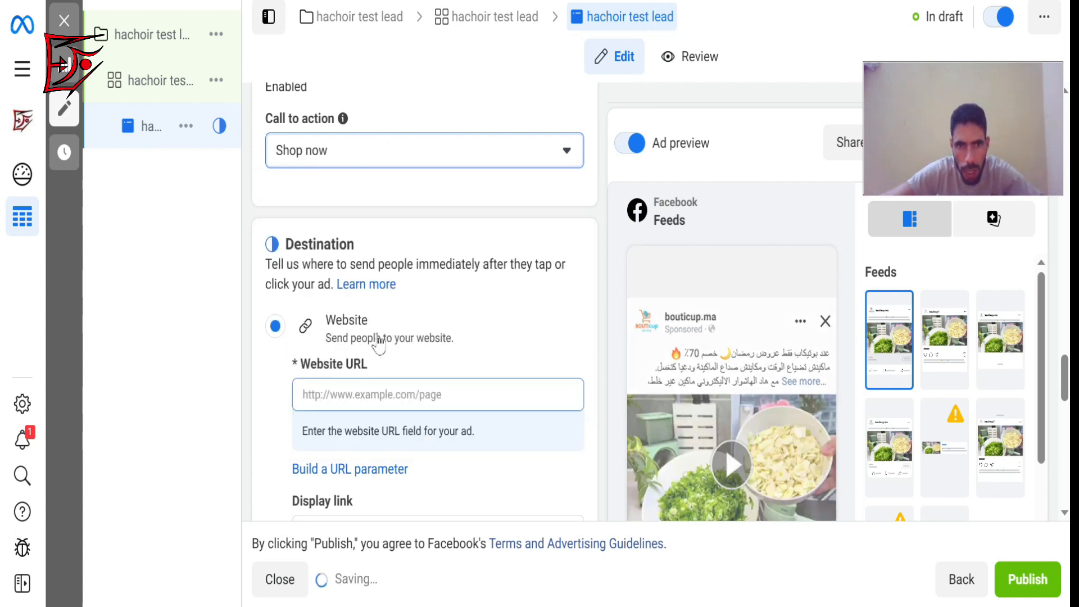
left_click_drag(1066, 382, 1068, 471)
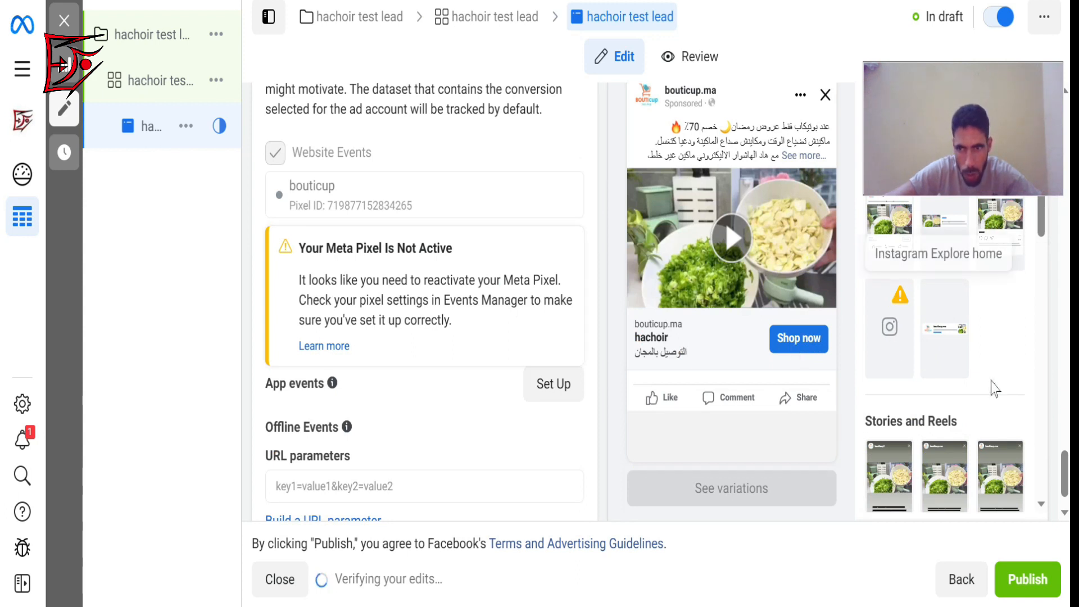
Open the bouticup.ma store in a new browser tab to look up the destination's website URL.
left_click_drag(1065, 472, 1064, 388)
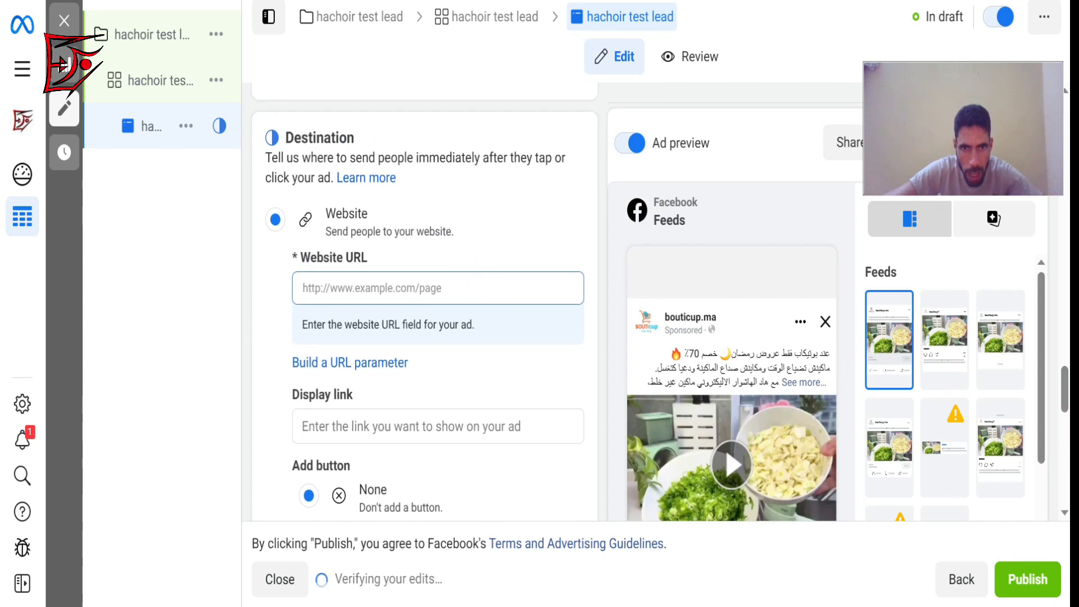
left_click(456, 291)
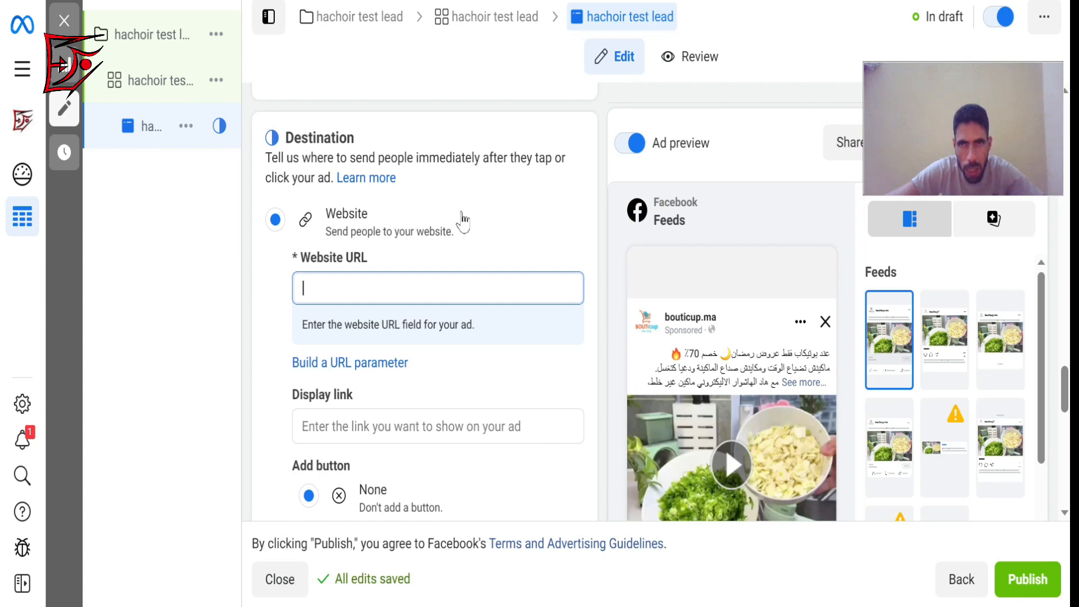
key("ctrl+t")
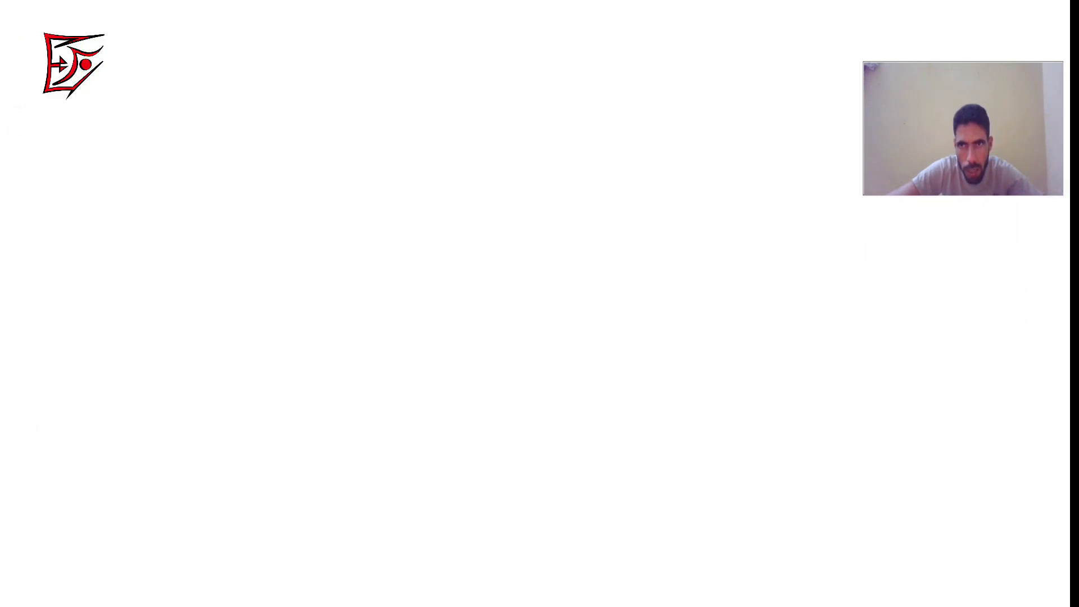
key("ctrl+l")
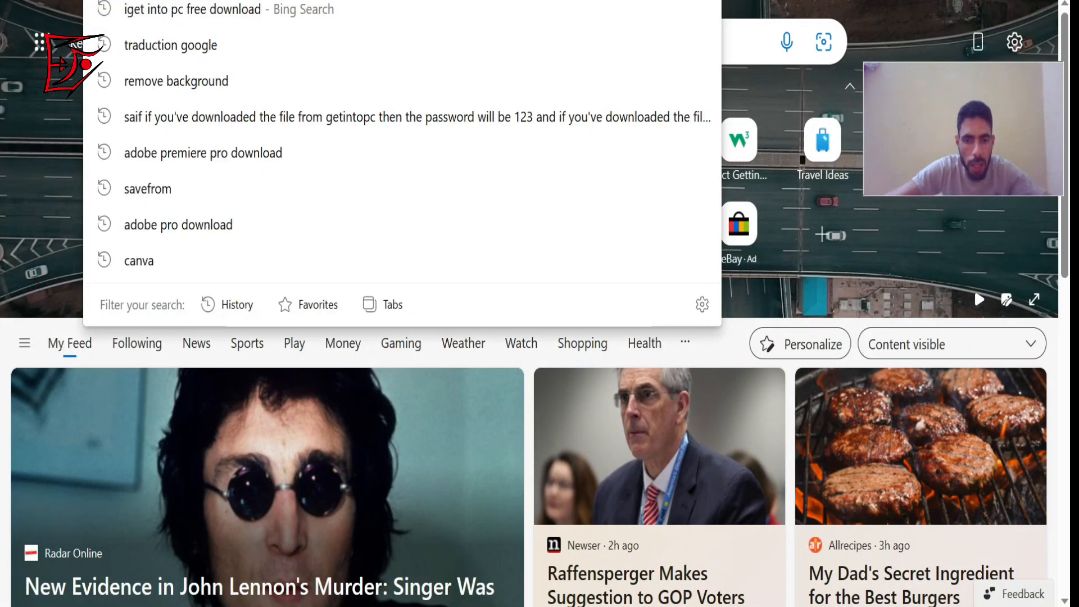
type("boutiqaat")
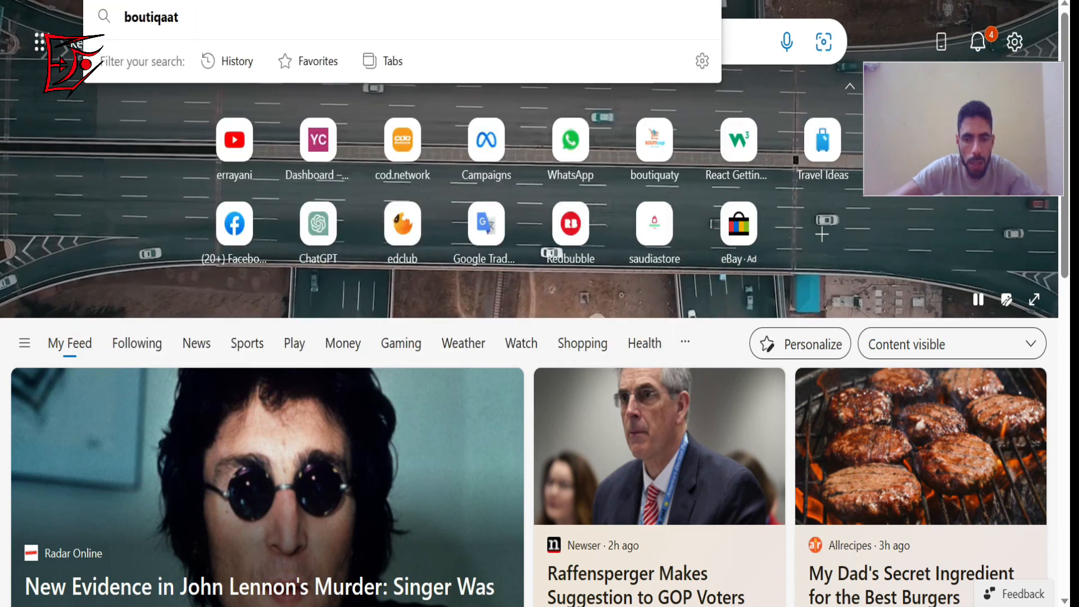
type(".com")
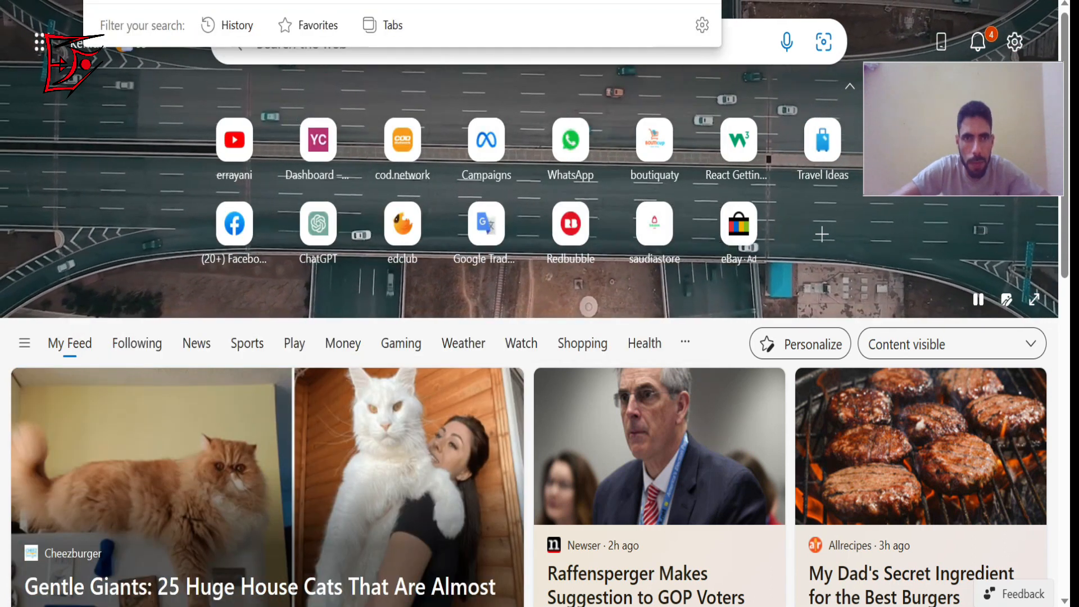
key("Return")
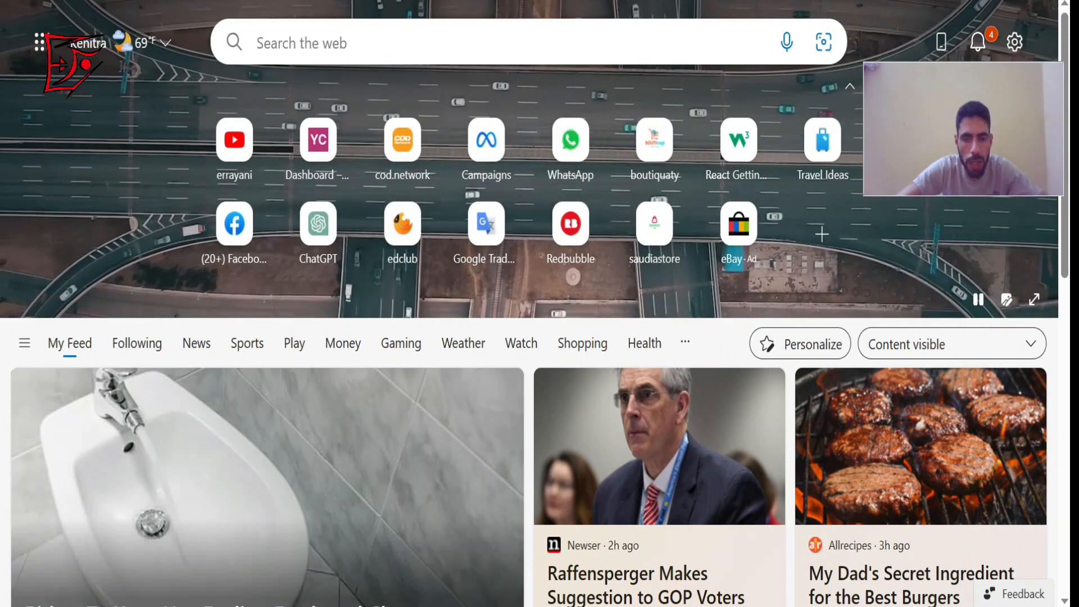
type("bou")
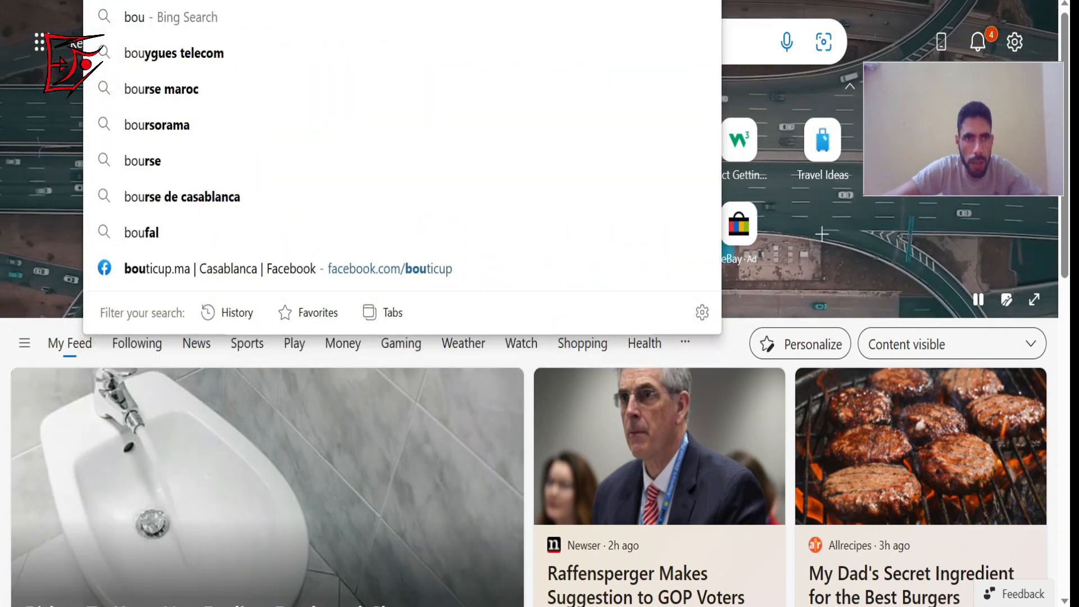
key("Return")
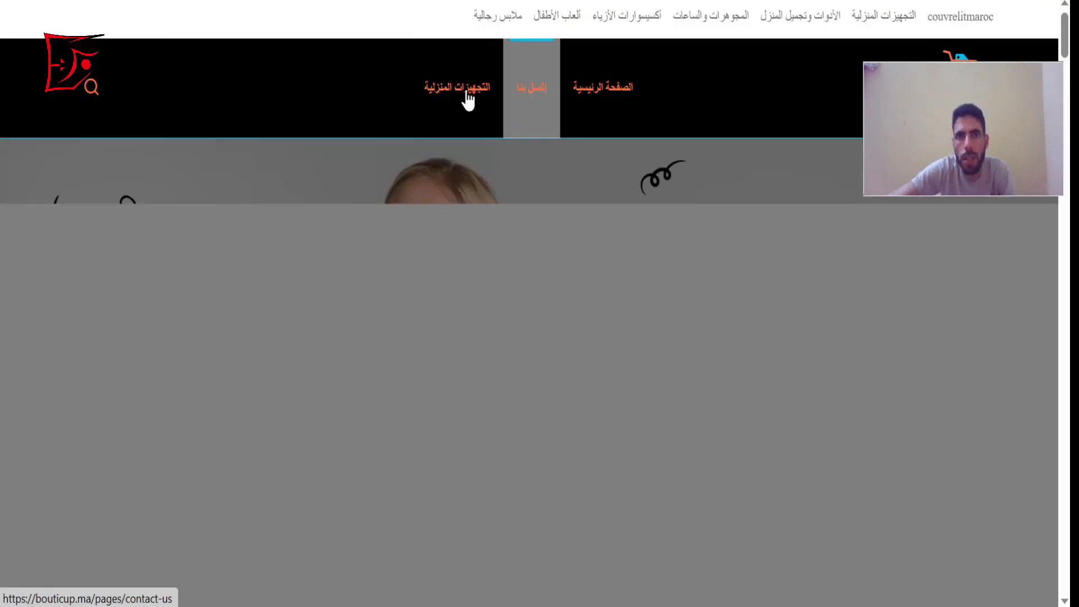
Open the Ensemble de coupe-légumes électrique portable 4 en 1 page in the store's التجهيزات المنزلية category and copy its address.
left_click(467, 97)
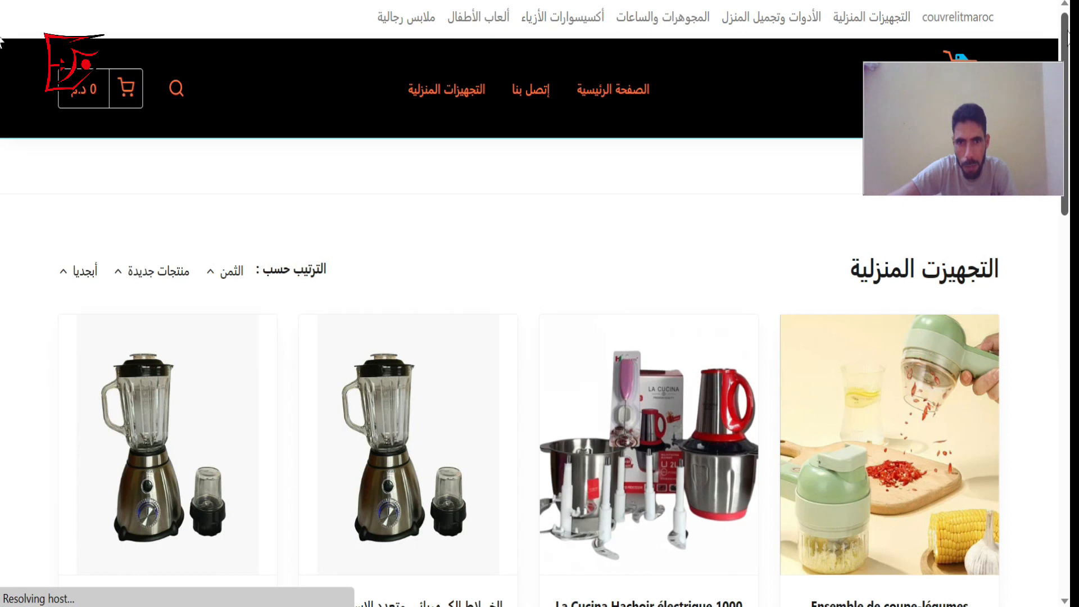
scroll(921, 341, "down", 2)
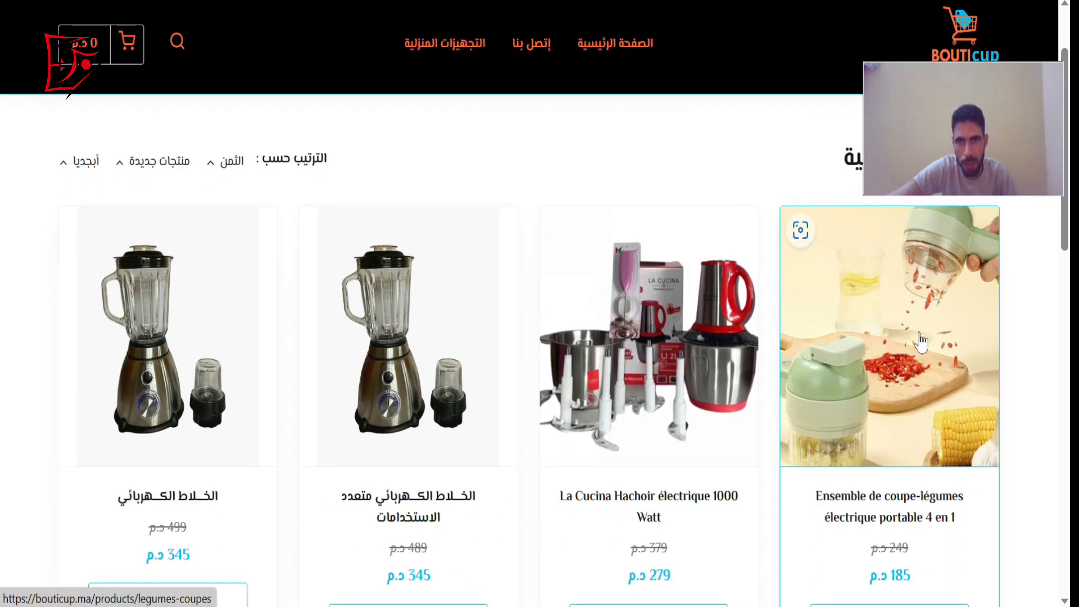
left_click(921, 341)
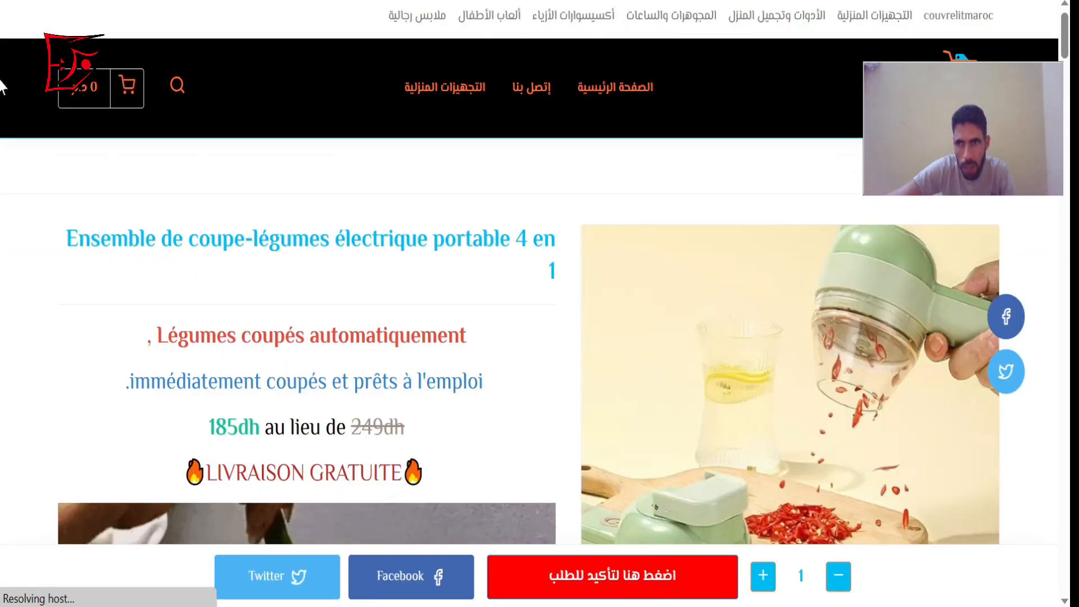
scroll(5, 169, "down", 10)
left_click_drag(1051, 85, 1041, 5)
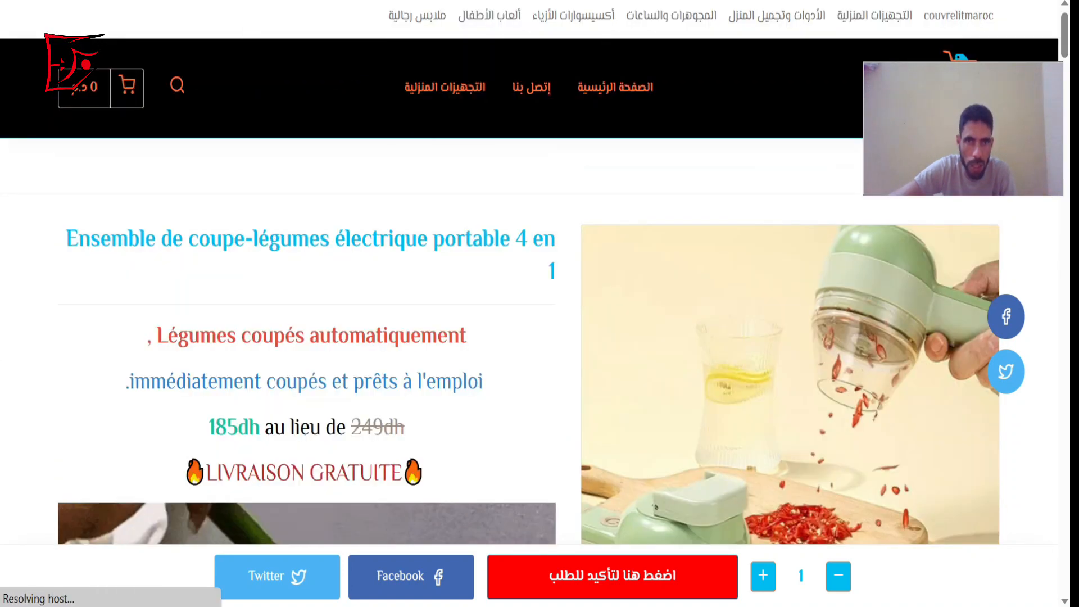
left_click(403, 1)
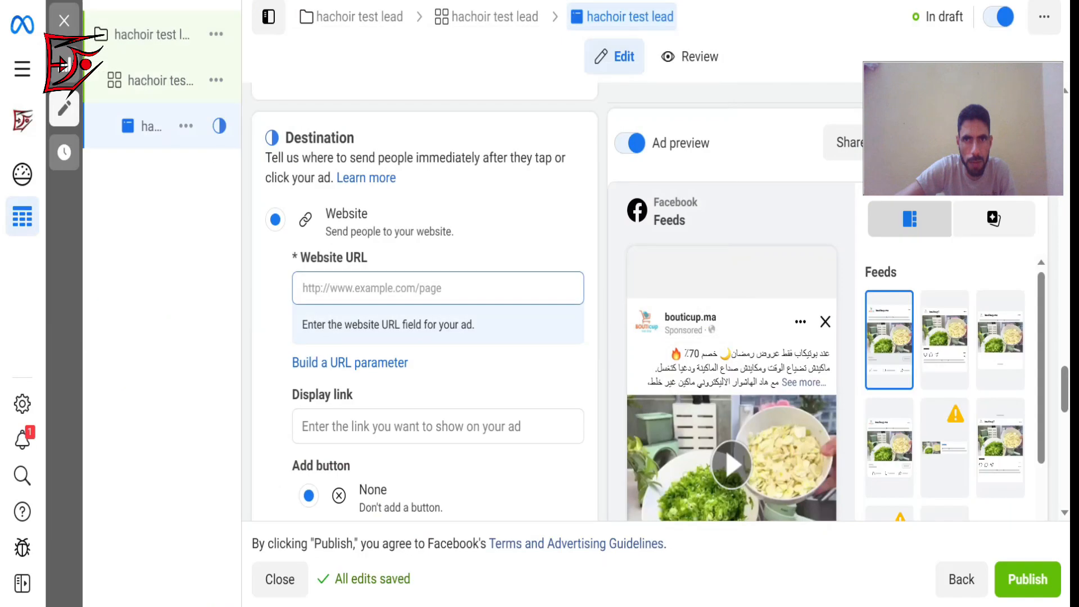
left_click(391, 287)
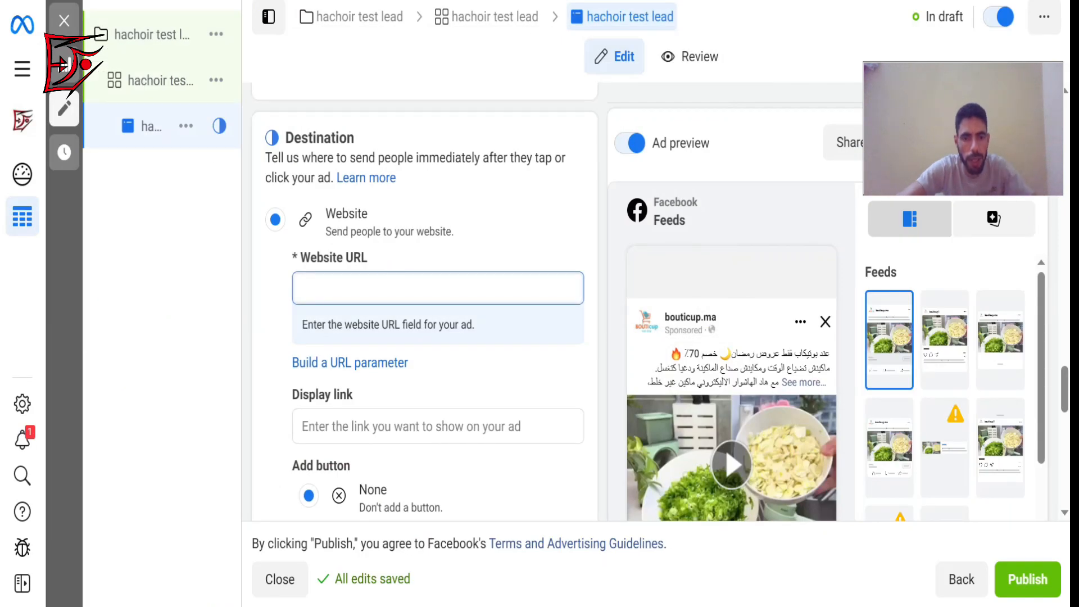
type("https://bouticup.ma/products/legumes-coupes")
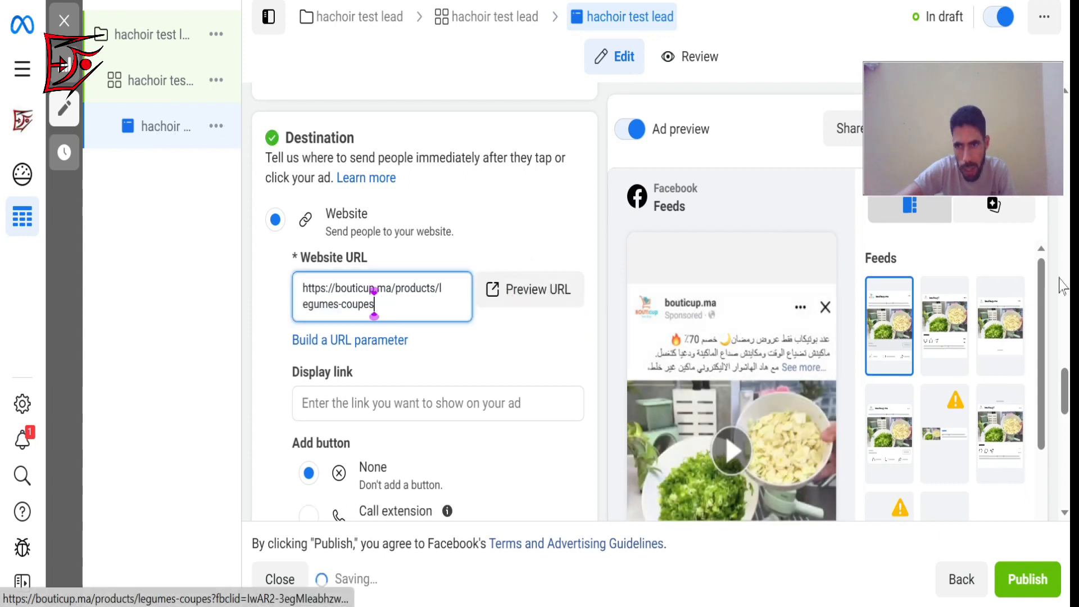
scroll(1064, 387, "down", 5)
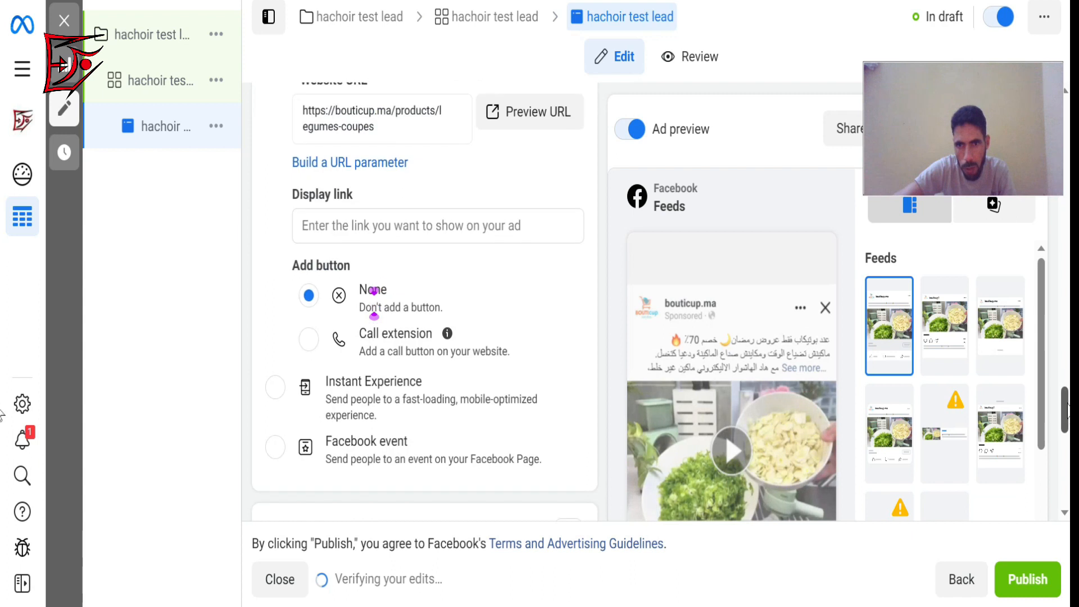
scroll(1065, 388, "up", 4)
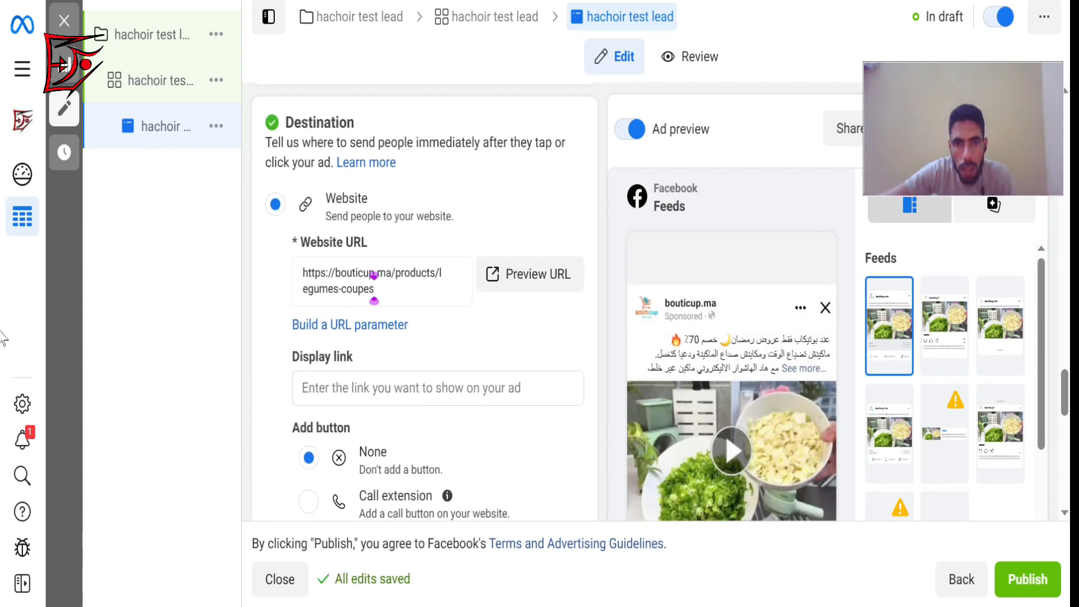
Check the entered website URL by previewing the page it leads to, and close that page to return to the ad.
left_click(375, 288)
left_click_drag(375, 288, 296, 277)
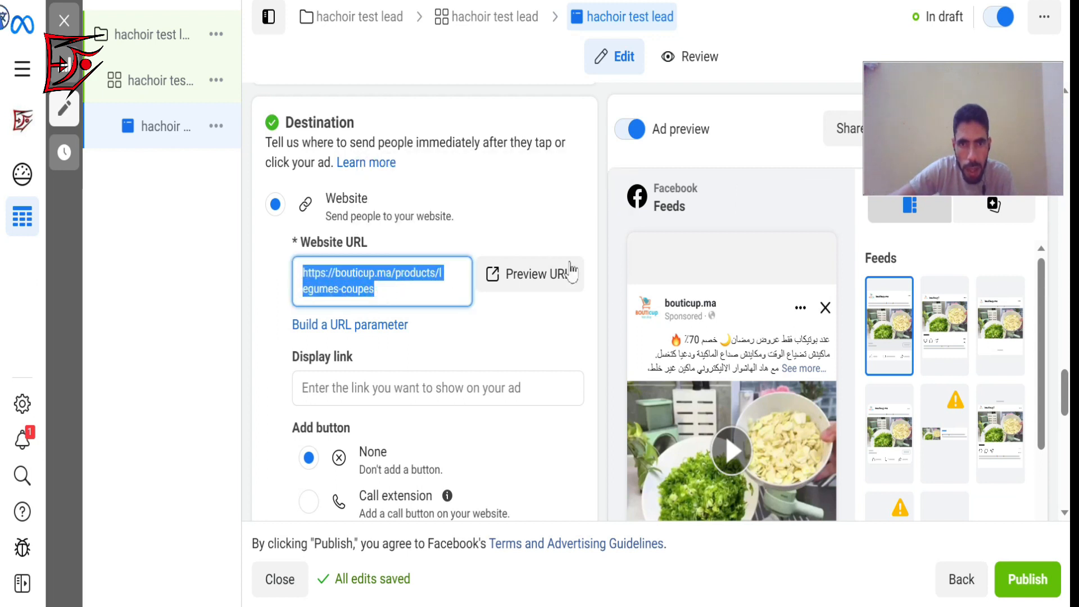
left_click(554, 315)
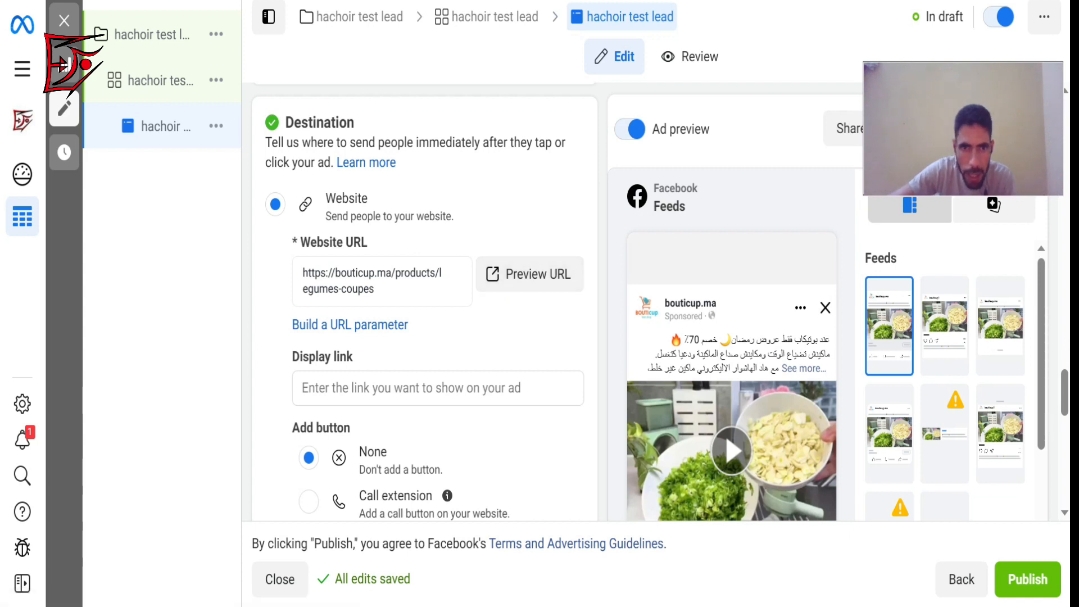
left_click(374, 288)
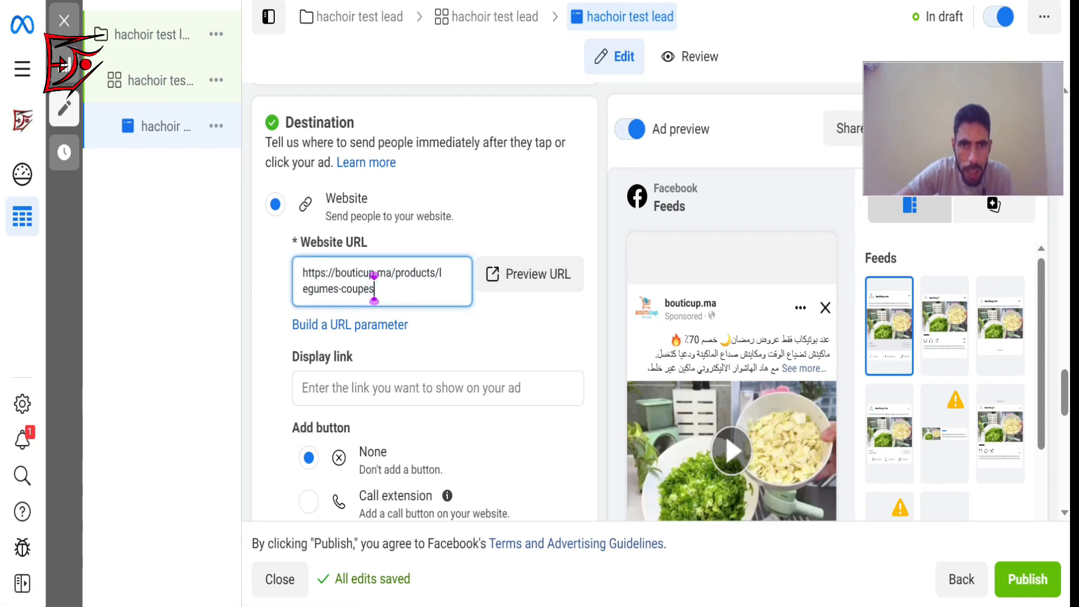
left_click(525, 192)
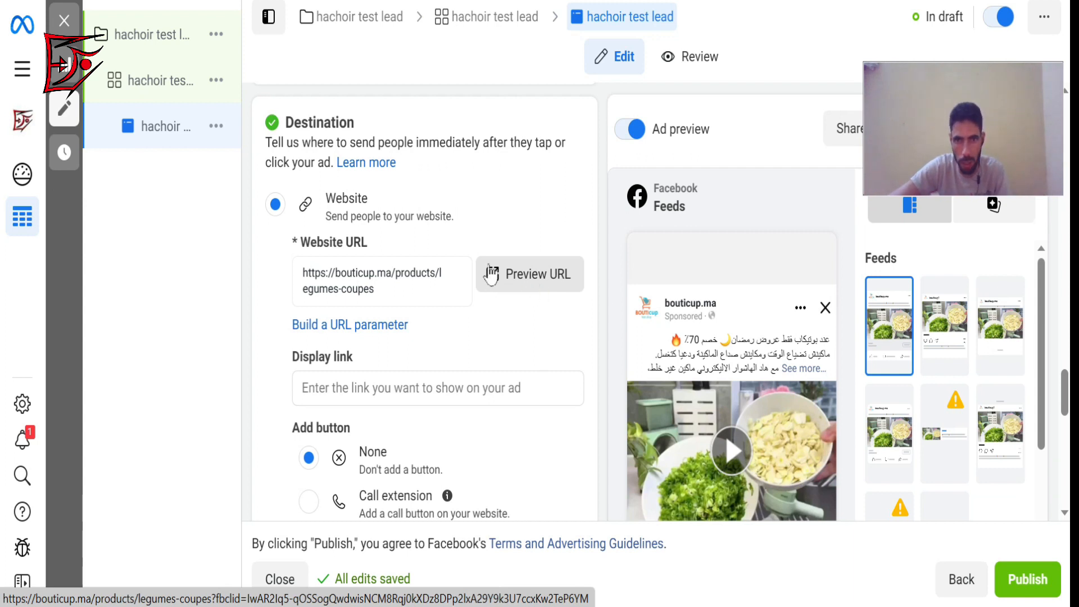
left_click(551, 281)
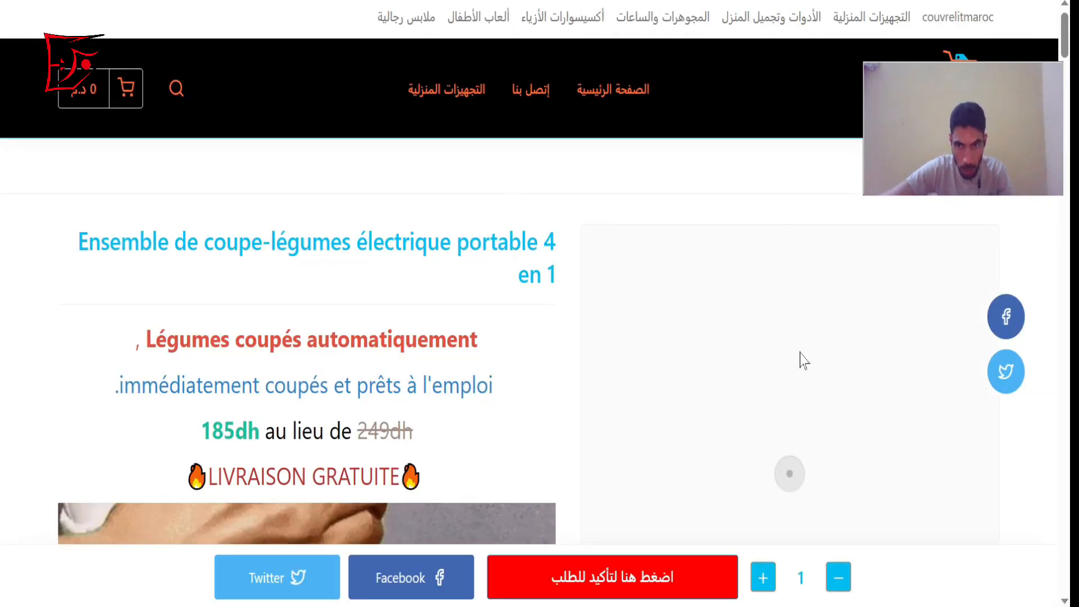
key("ctrl+w")
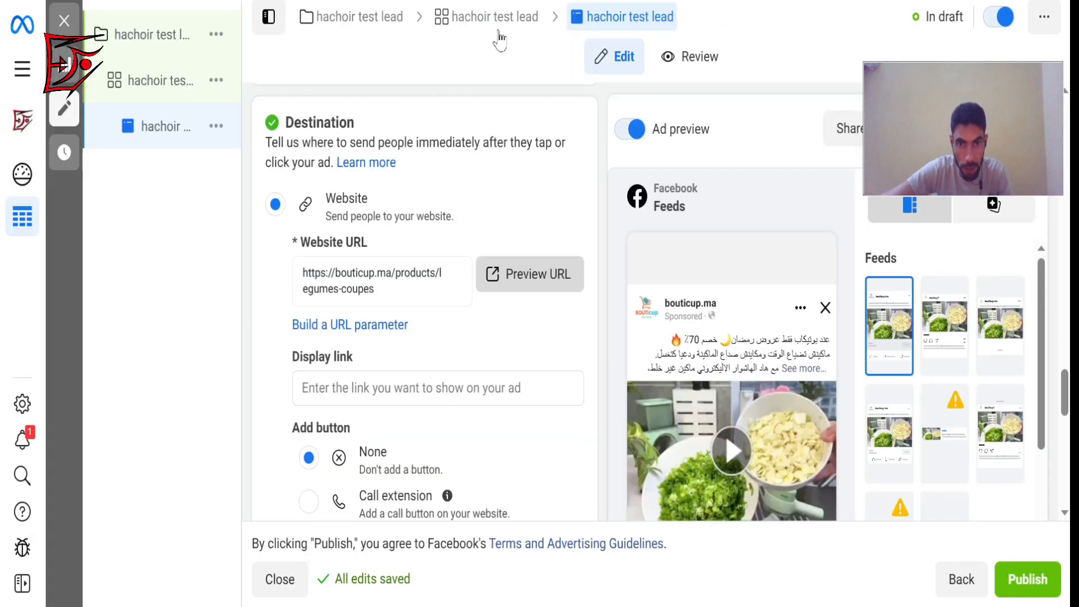
Go to the ad's Tracking section and show the Instagram Explore home placement in the ad preview.
left_click_drag(1064, 390, 1062, 458)
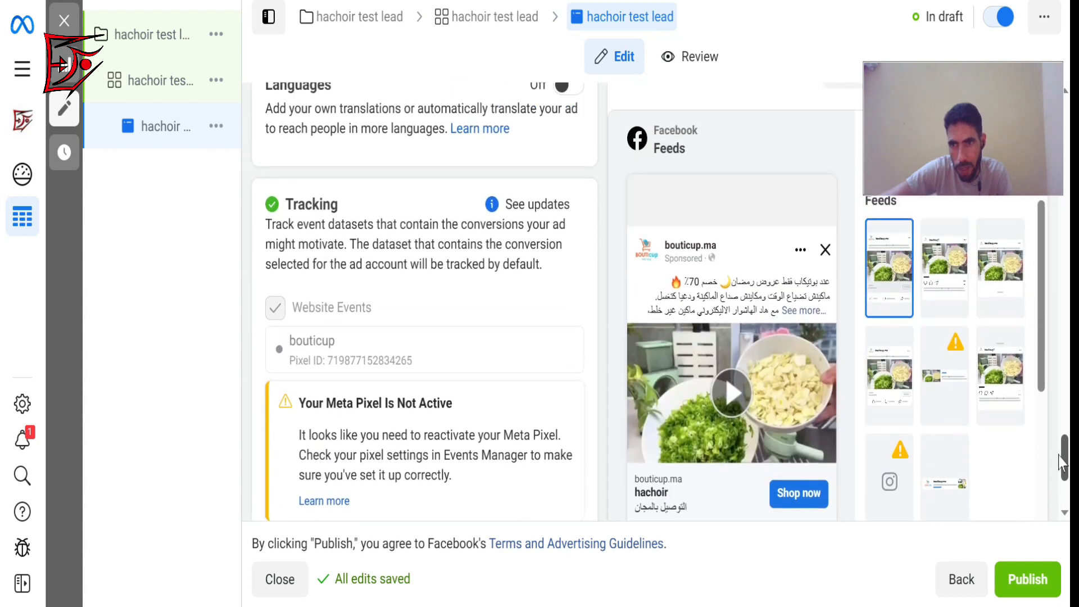
left_click(892, 483)
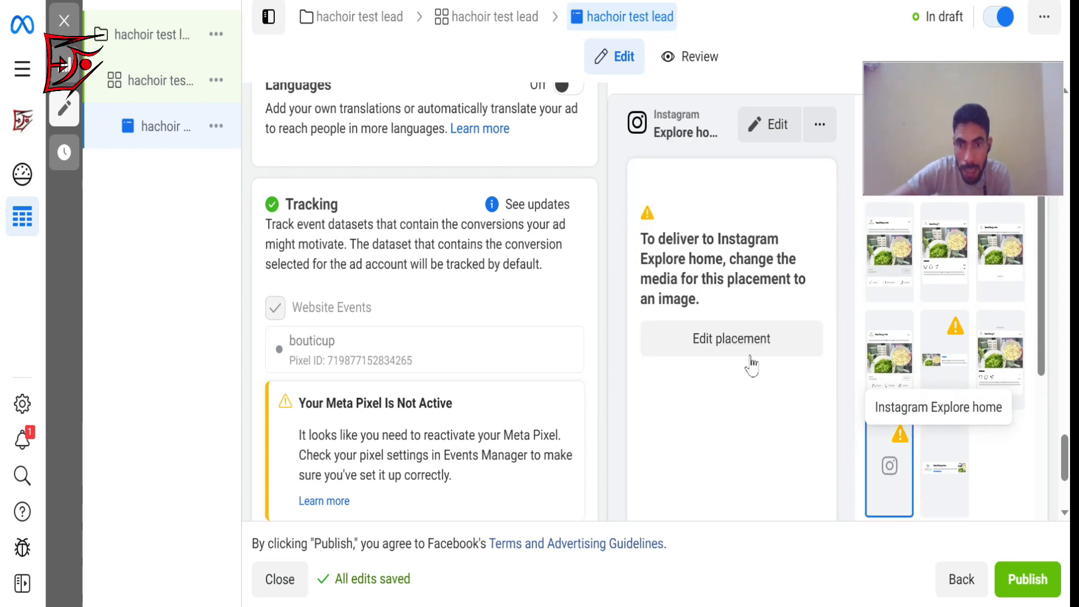
left_click(737, 344)
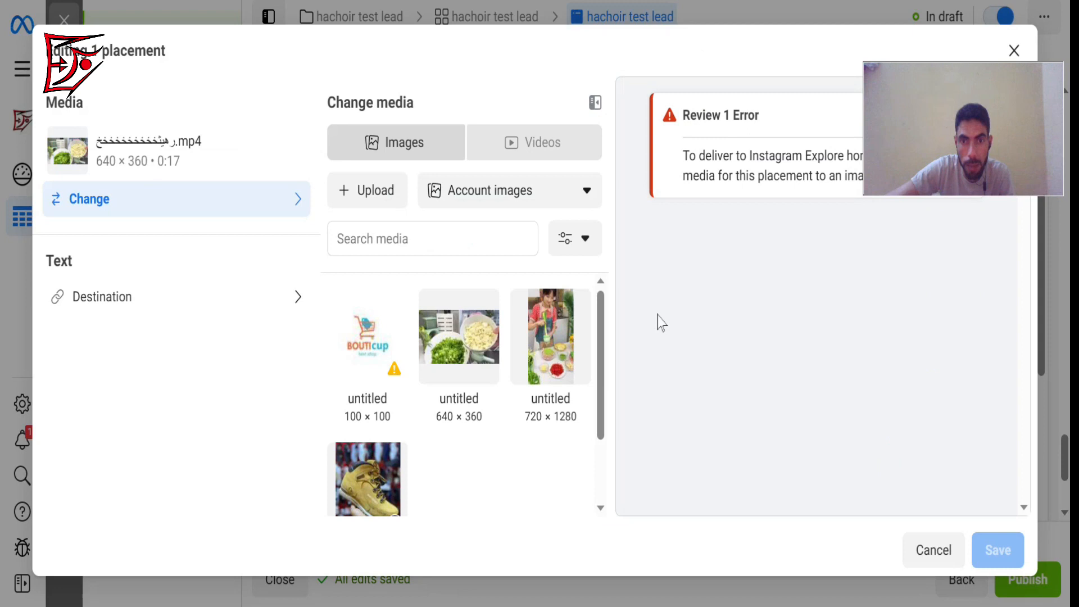
left_click(368, 333)
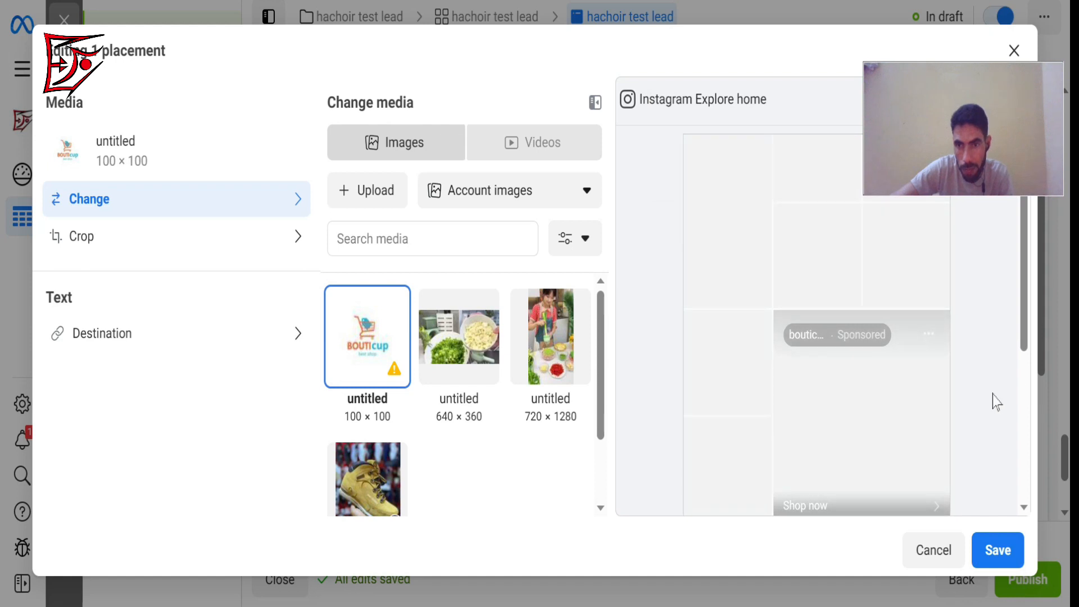
left_click(601, 329)
left_click_drag(602, 333, 622, 477)
left_click_drag(1025, 256, 1050, 354)
left_click_drag(1043, 301, 1046, 348)
Replace the Instagram Explore home placement's media with the 100 × 100 BOUTIcup logo image and save the placement.
left_click(706, 340)
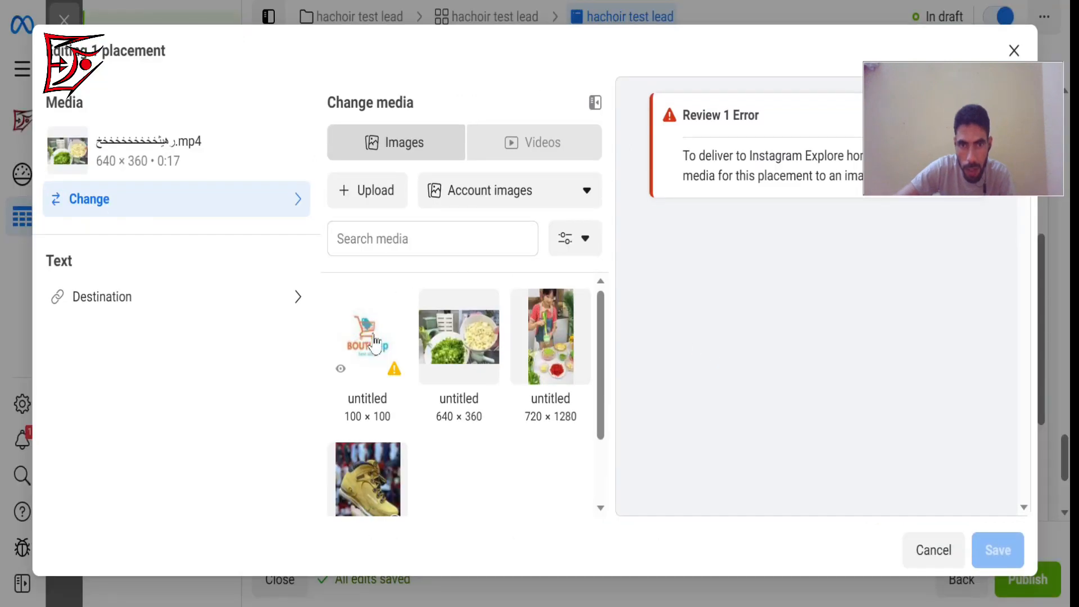
left_click(374, 340)
left_click(1001, 556)
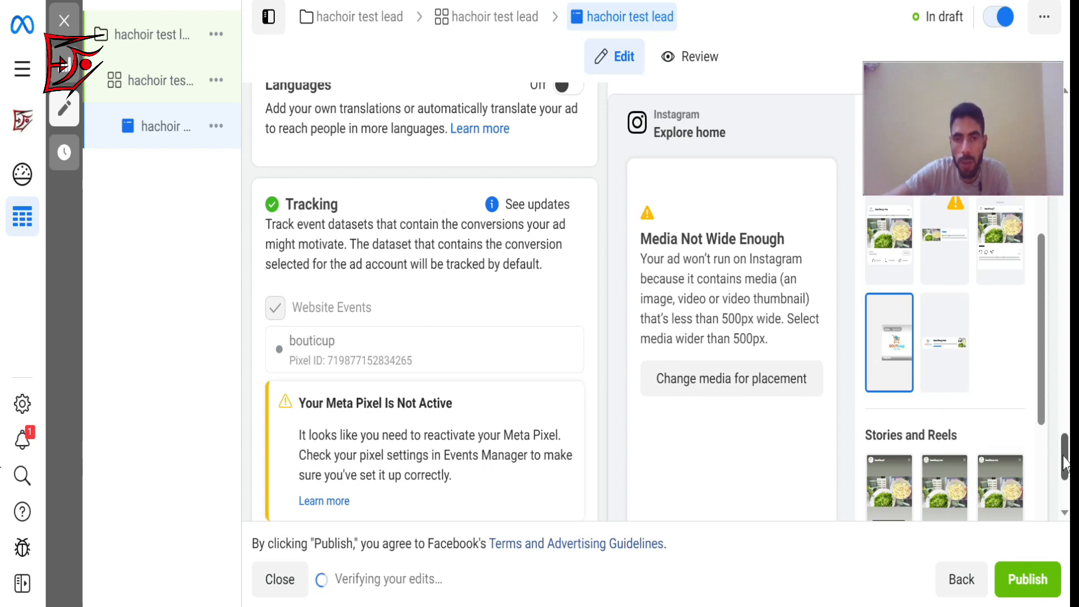
Review the ad's settings and its placement thumbnails, from feeds and stories to in-stream ads for videos and reels.
mouse_move(1064, 461)
left_mouse_down()
mouse_move(1050, 381)
mouse_move(1064, 455)
left_mouse_up()
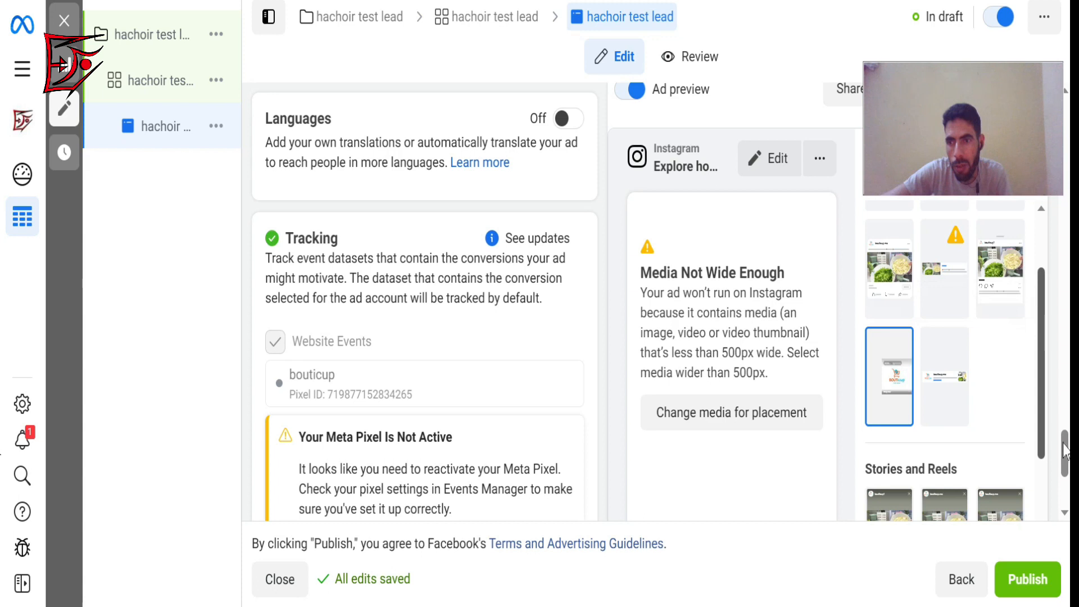
left_click_drag(1064, 444, 1031, 279)
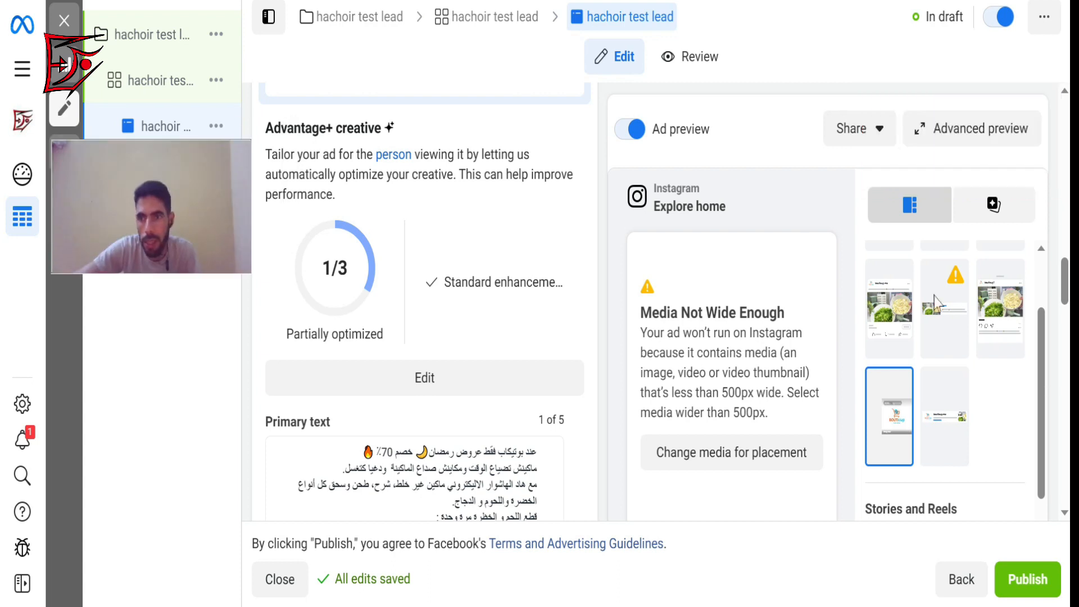
left_click_drag(1043, 338, 1039, 284)
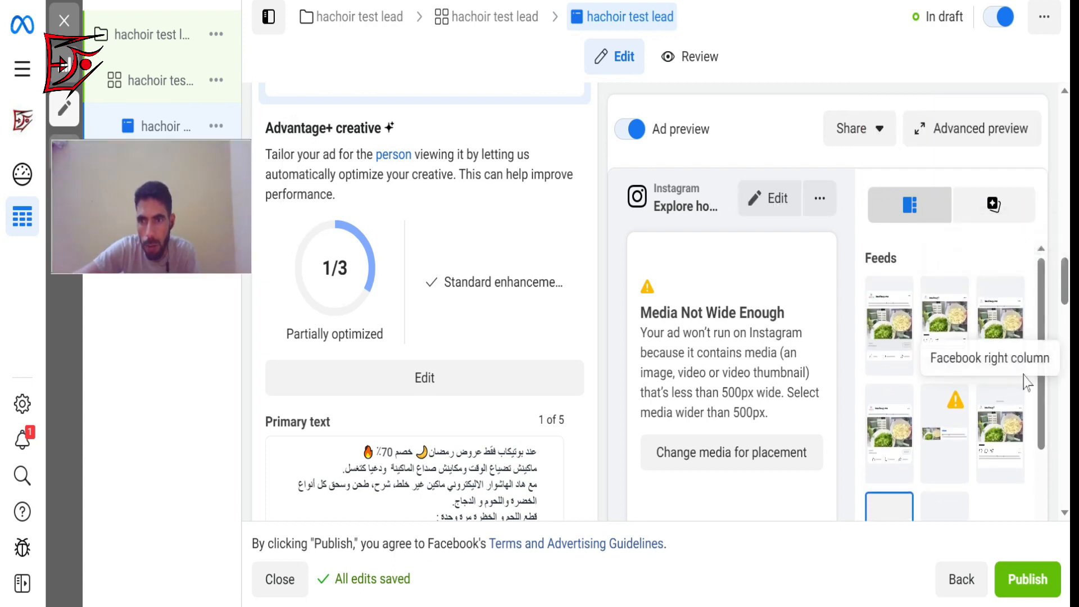
left_click_drag(1042, 301, 1043, 518)
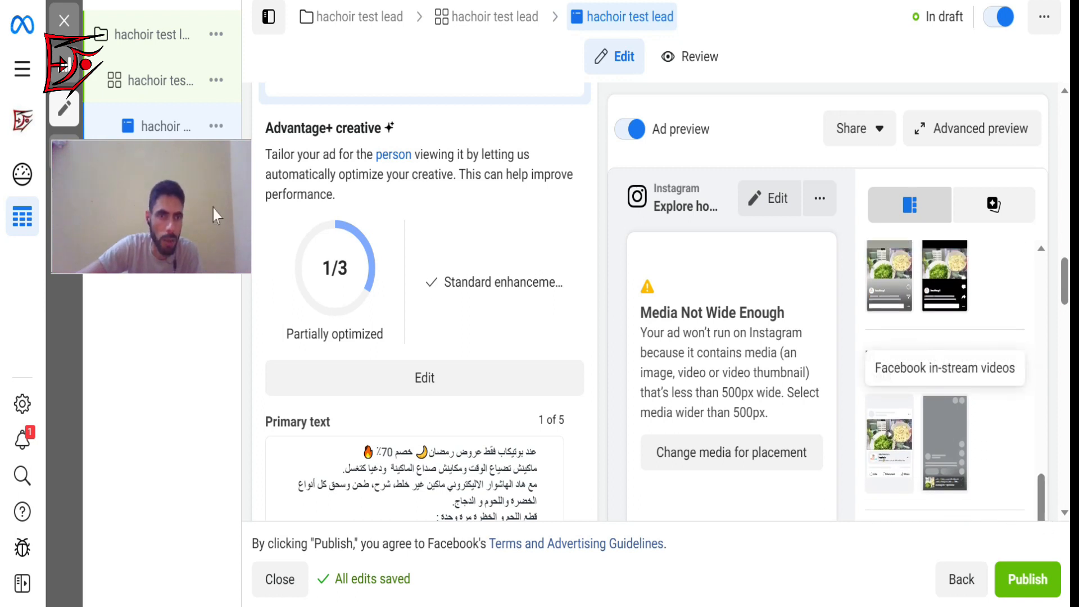
left_click_drag(183, 354, 180, 404)
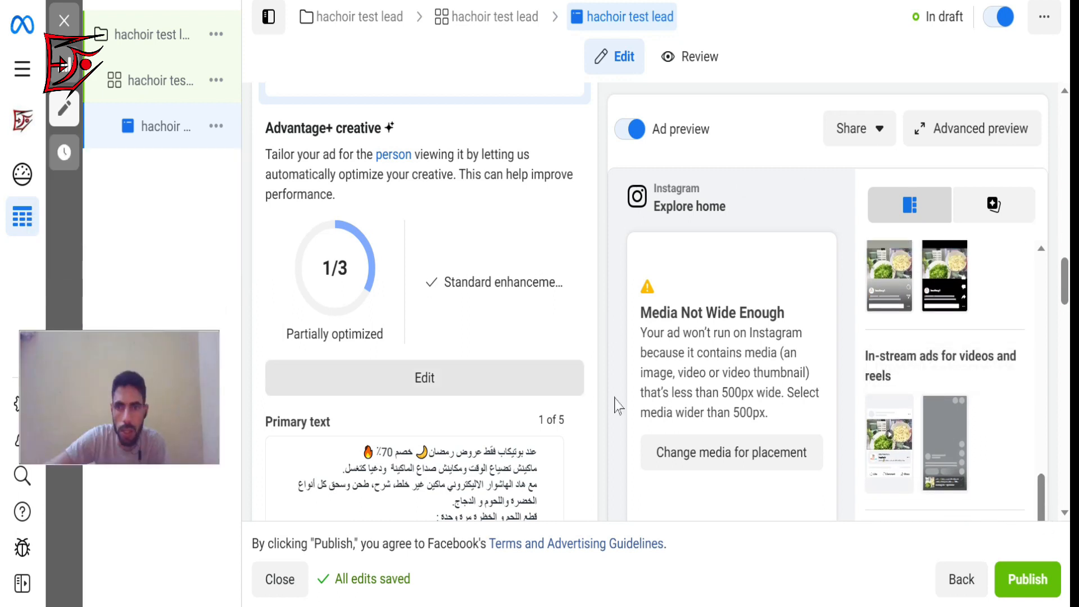
left_click_drag(1061, 295, 1063, 408)
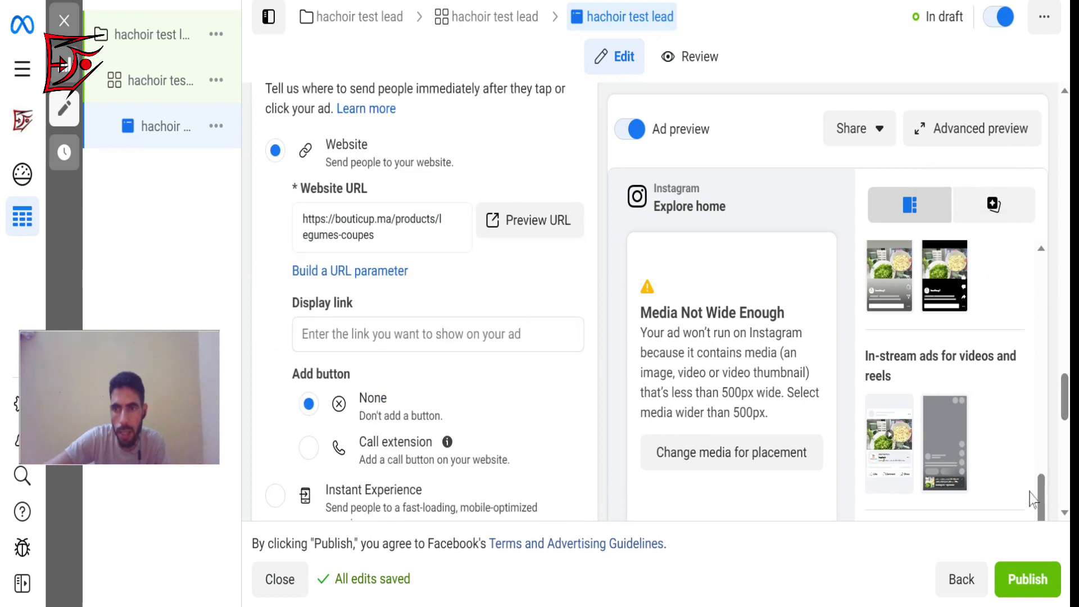
scroll(1043, 427, "up", 1)
scroll(1043, 427, "up", 5)
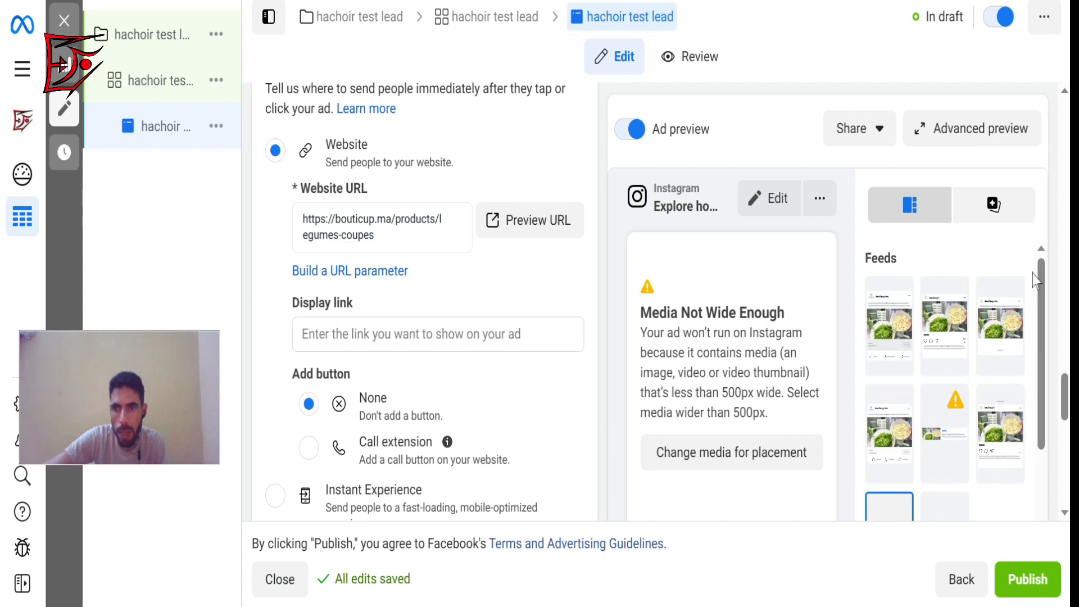
left_click(933, 442)
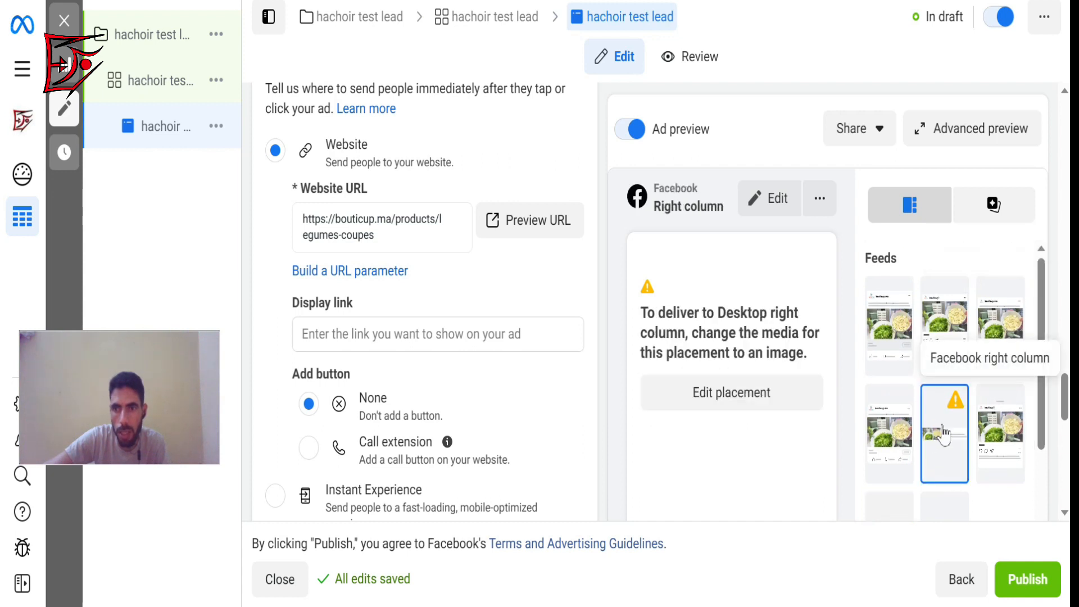
left_click(737, 395)
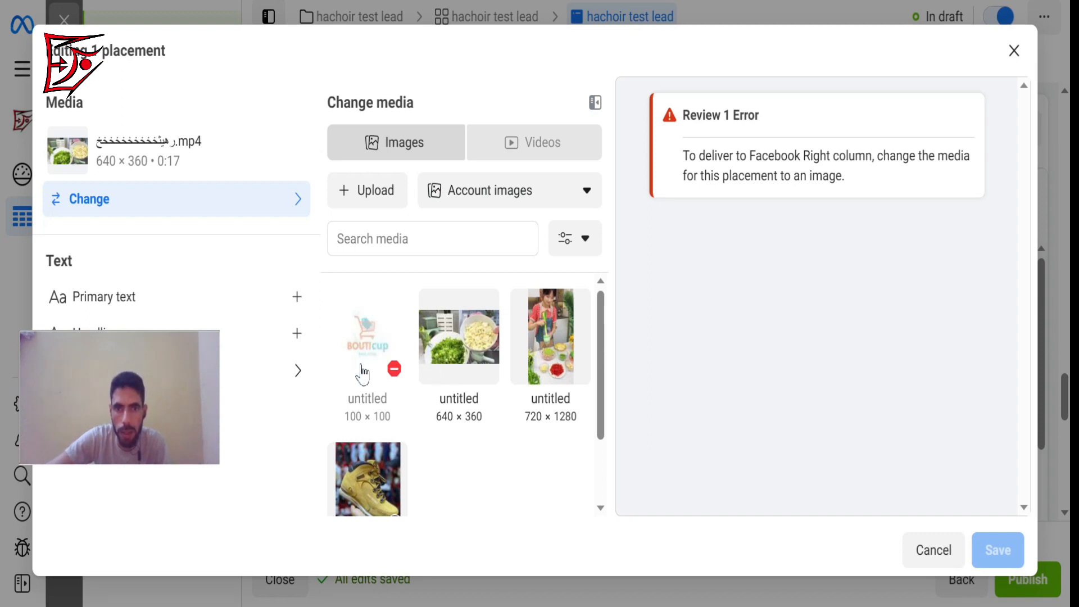
left_click_drag(600, 323, 595, 349)
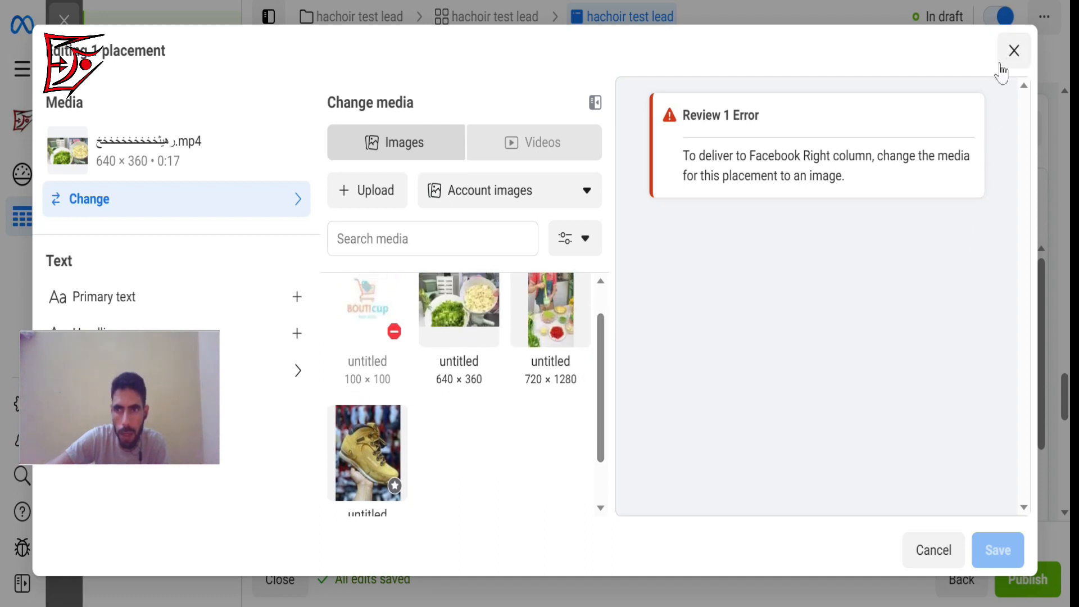
left_click(1014, 52)
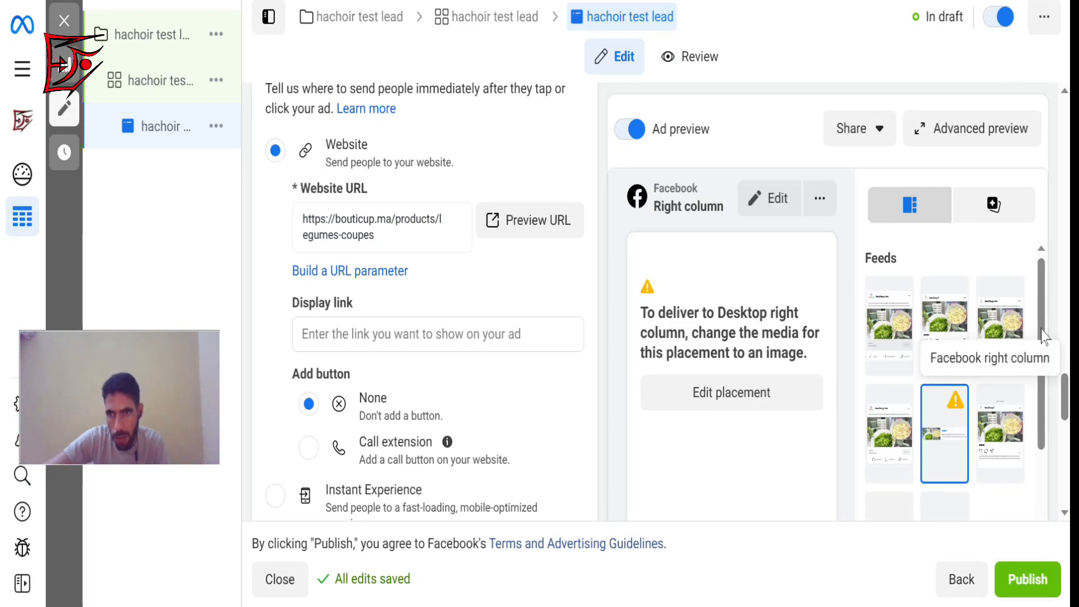
Show the Facebook Feeds placement in the ad preview and open the advanced preview of all the ad's placements.
left_click_drag(1062, 419, 1038, 130)
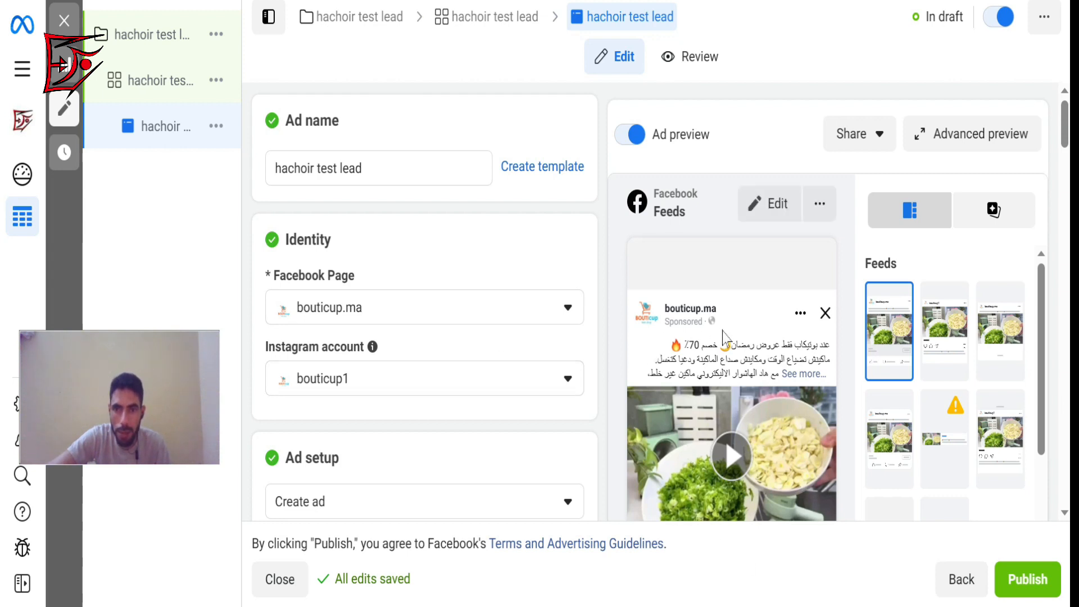
mouse_move(205, 156)
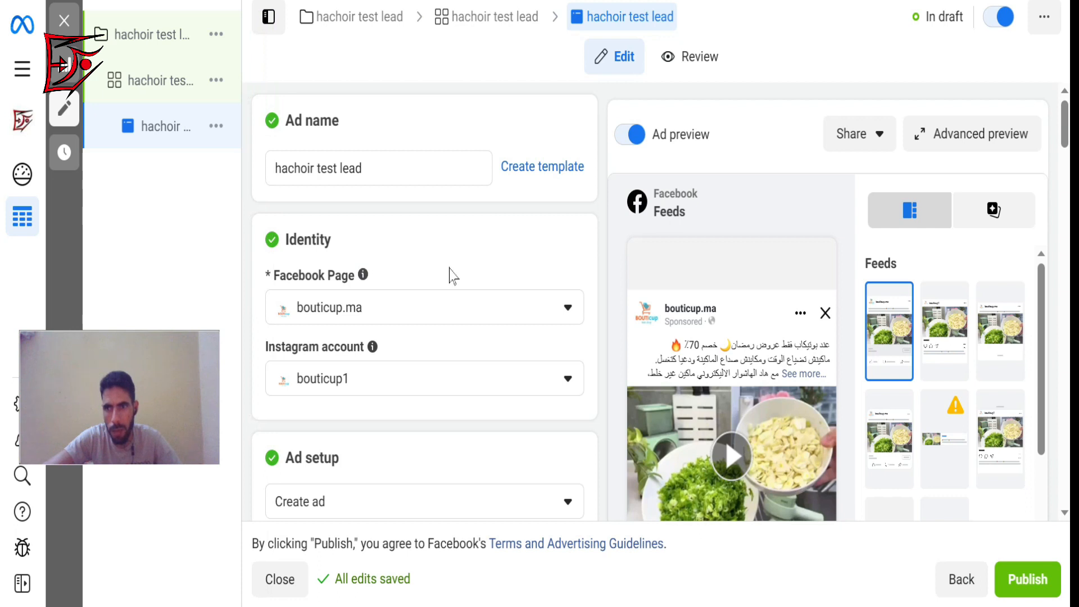
left_click(1023, 148)
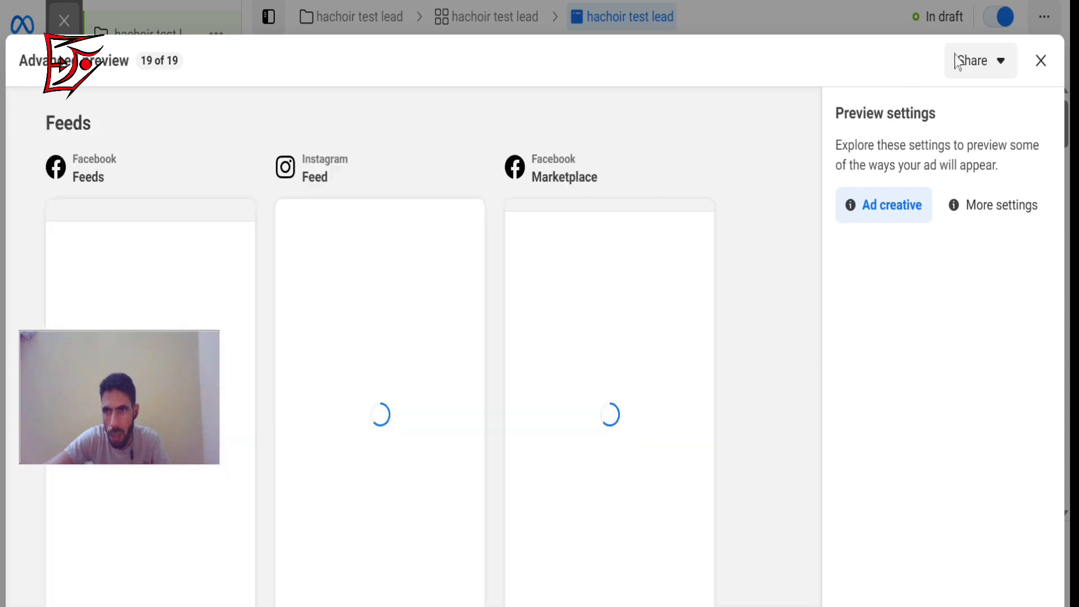
Show the advanced preview's sharing options, including link sharing and device notification, and close the advanced preview.
left_click(1000, 62)
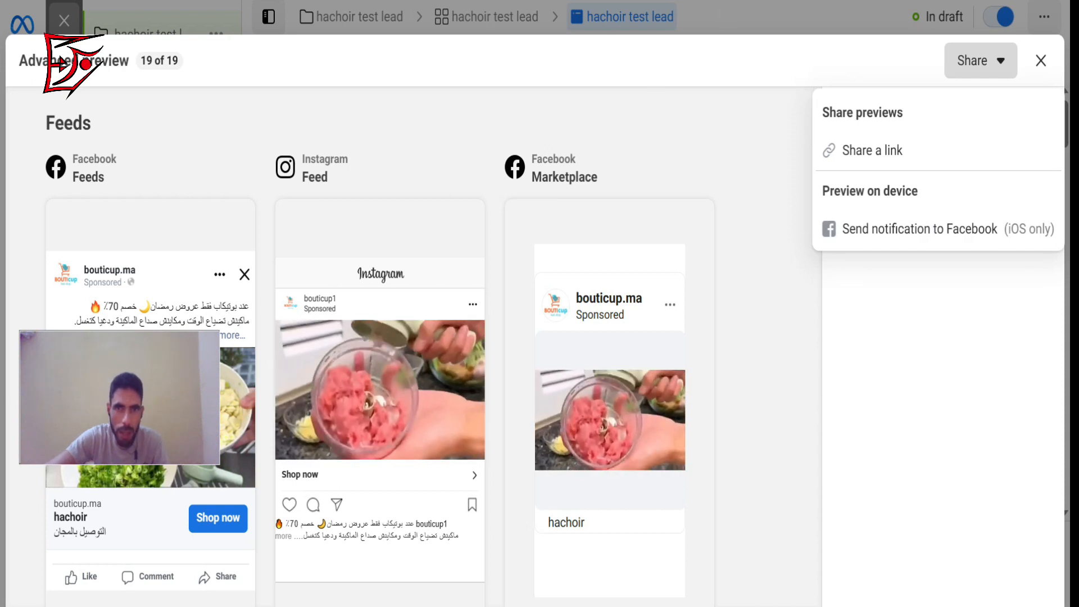
left_click(402, 1)
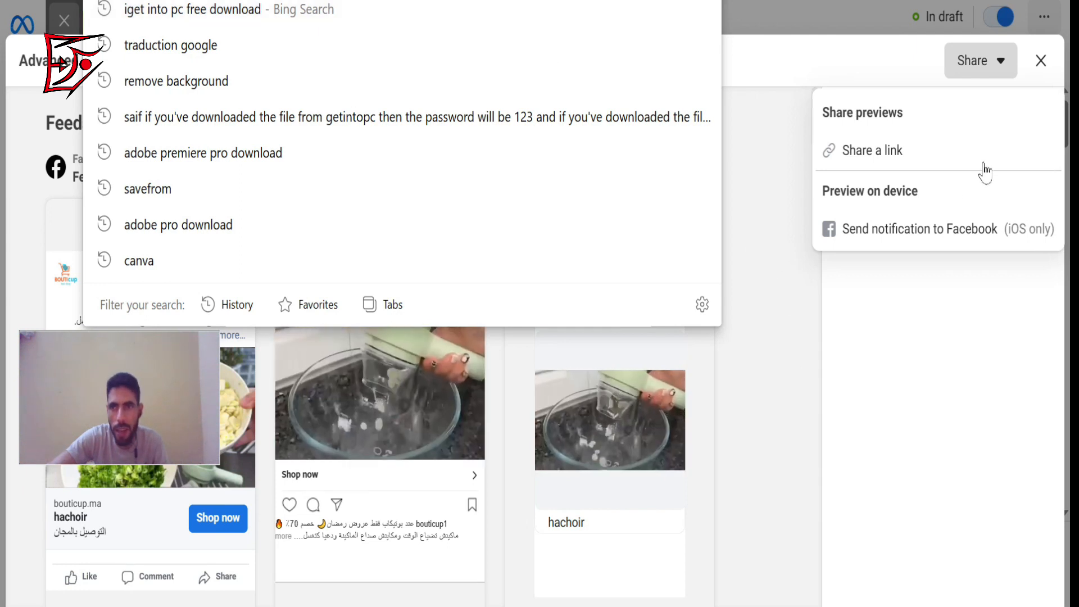
left_click(1040, 63)
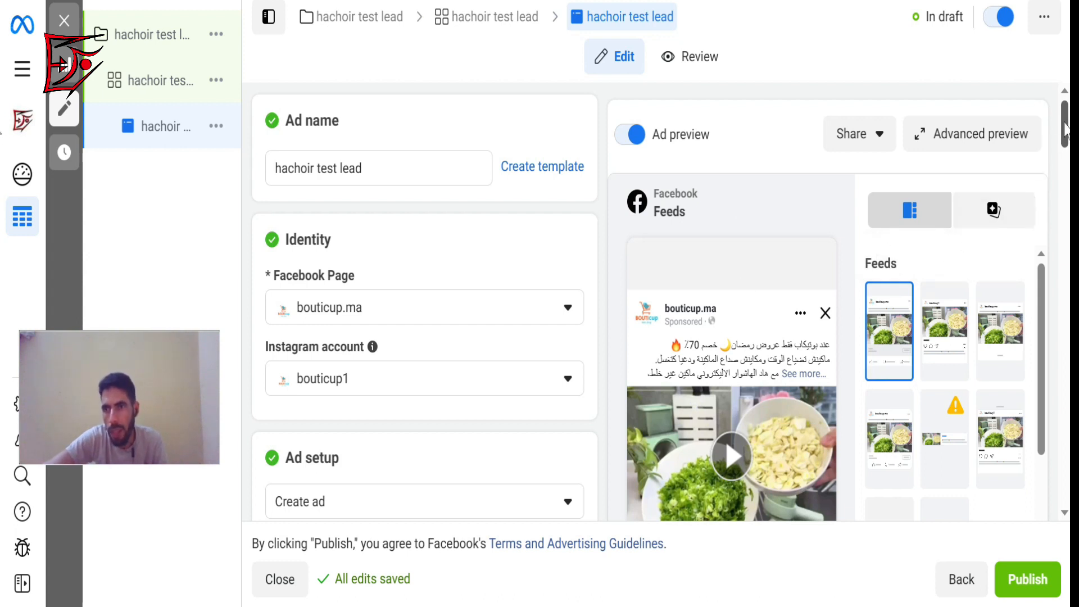
Review the ad's settings before publishing, from its name and identity through media, primary text and headline to the website destination.
scroll(1064, 129, "down", 8)
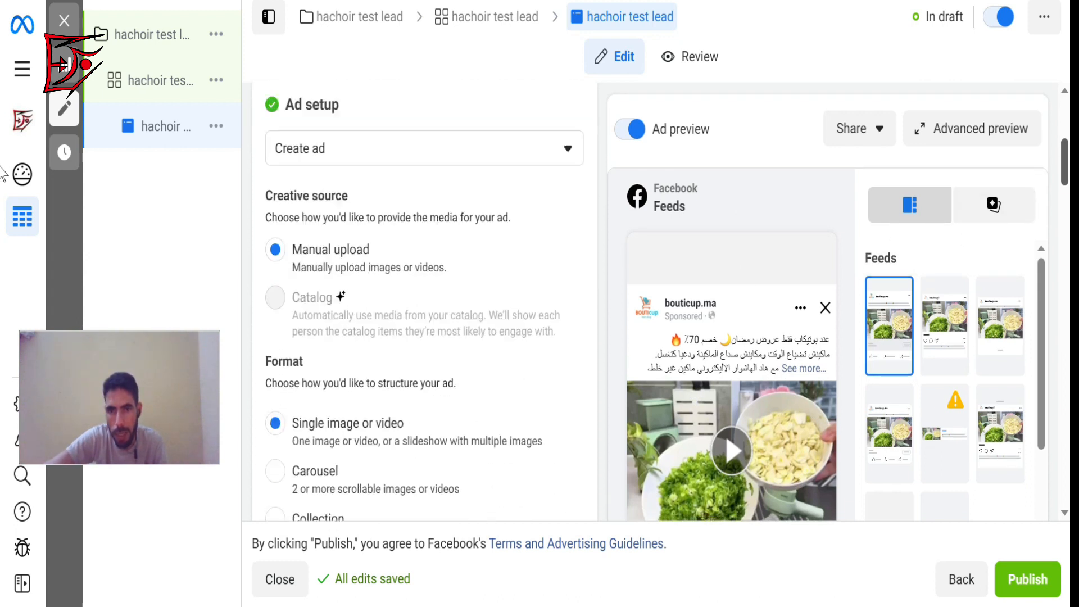
scroll(3, 186, "down", 10)
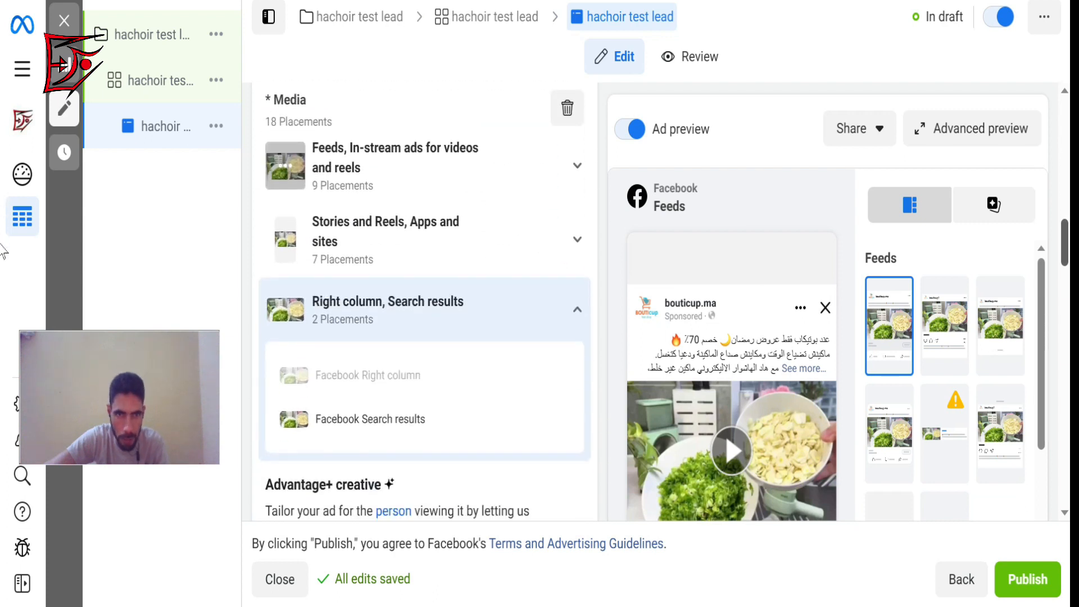
scroll(3, 252, "down", 10)
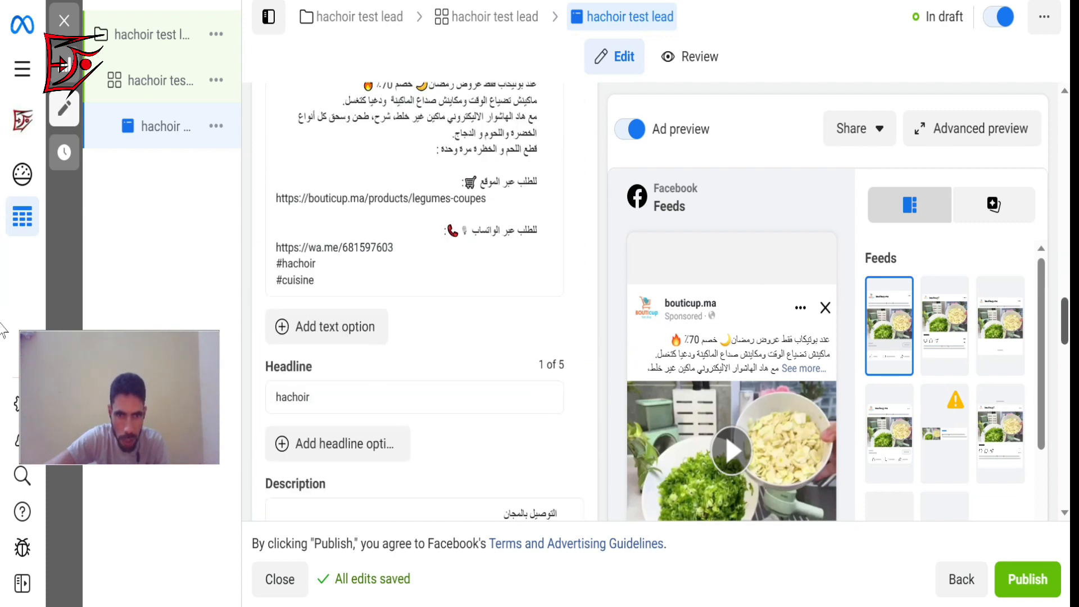
scroll(3, 333, "down", 10)
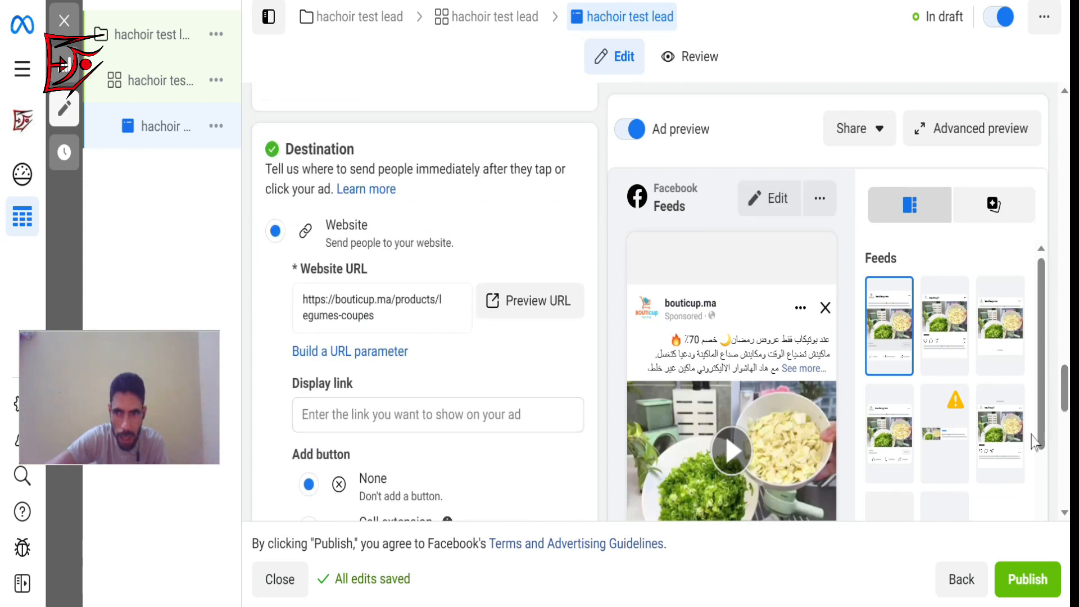
left_click_drag(1043, 388, 1045, 344)
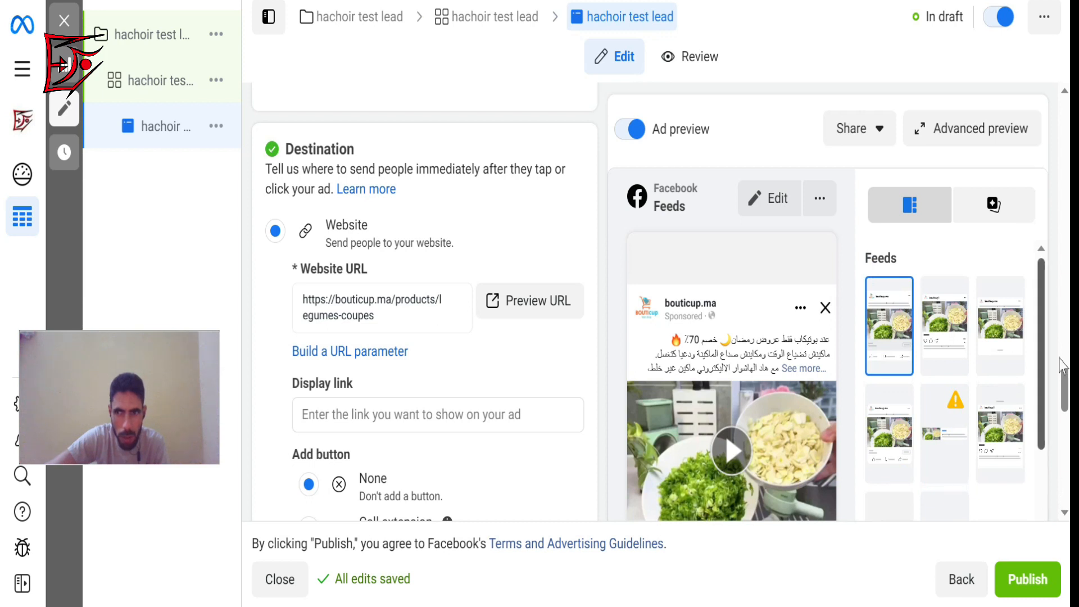
left_click_drag(1066, 388, 1053, 310)
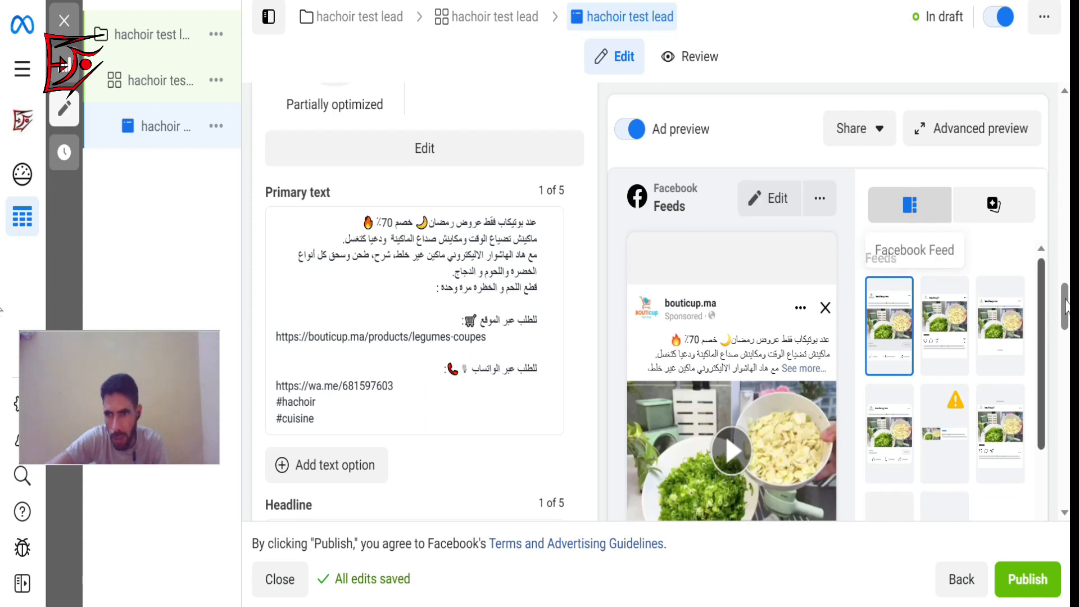
left_click_drag(1064, 298, 1022, 87)
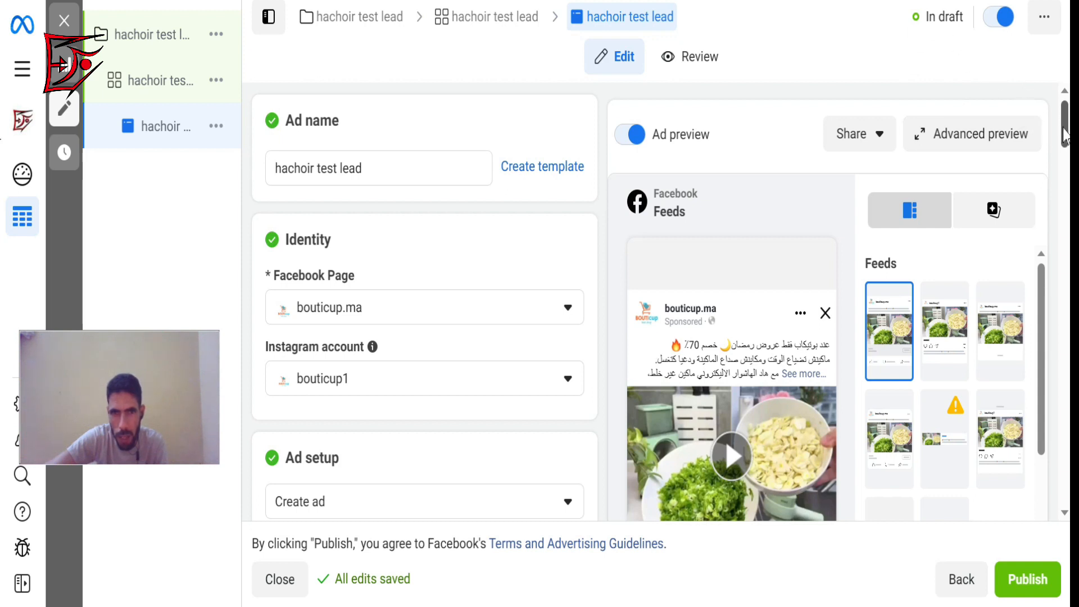
left_click_drag(1066, 136, 1065, 137)
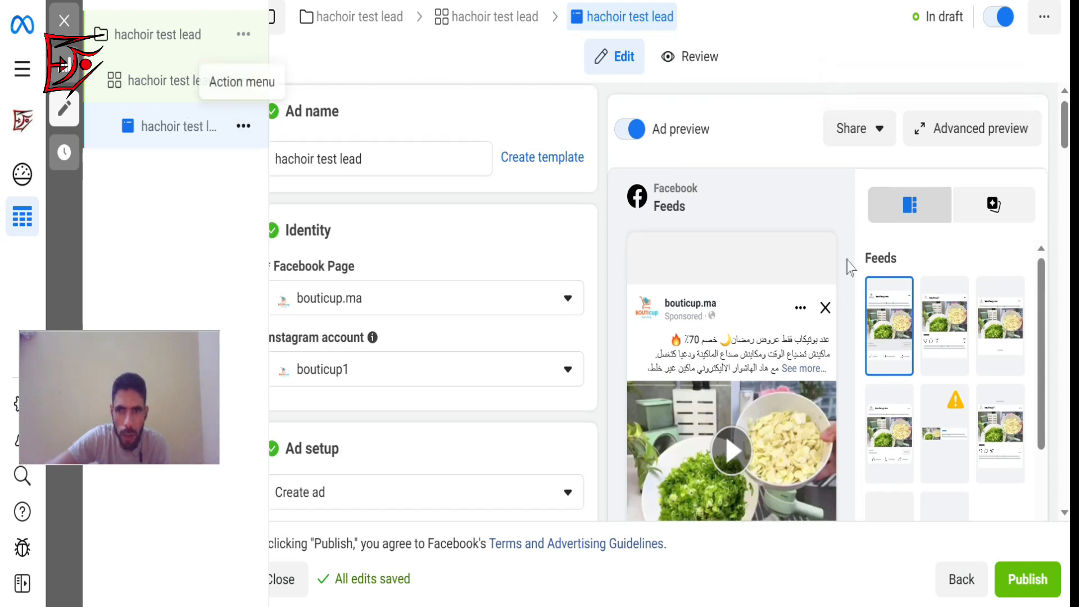
Publish the hachoir test lead campaign and close its editor, declining the offer to publish draft items.
left_click(1019, 589)
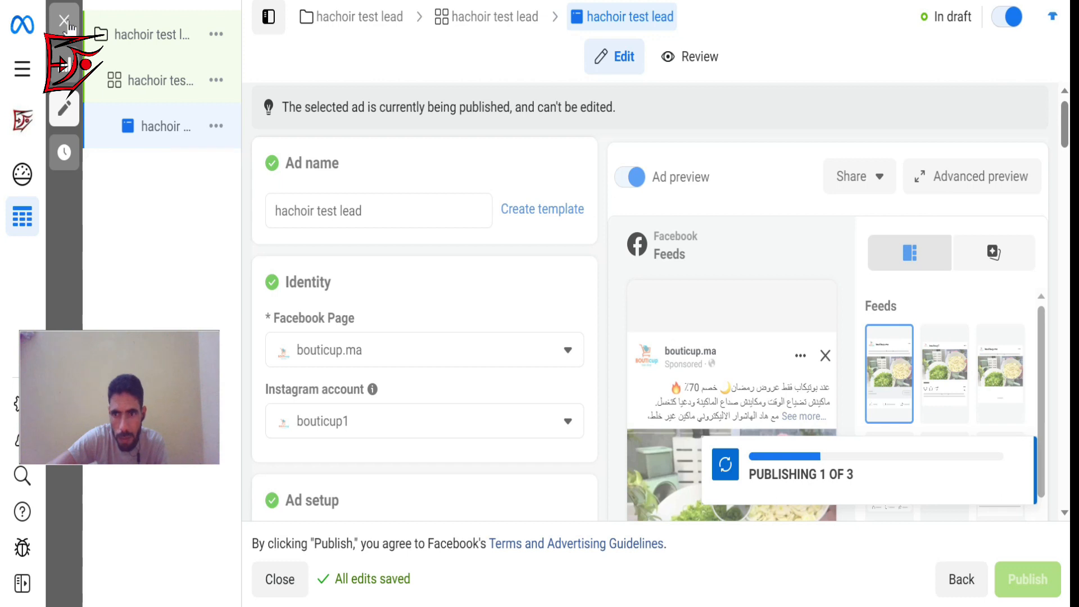
left_click(69, 25)
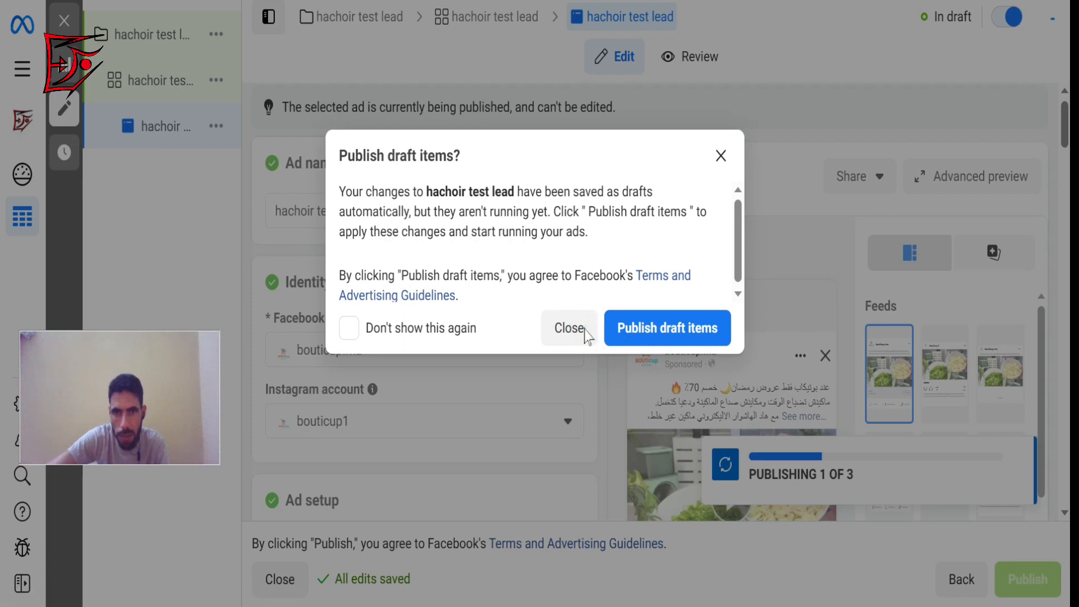
left_click(569, 329)
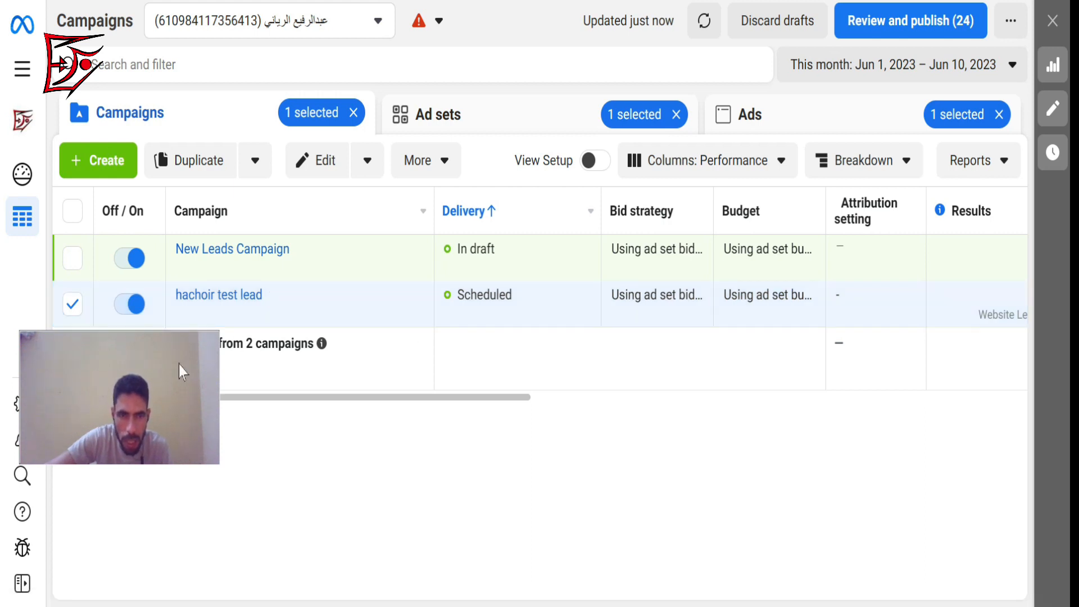
Open the hachoir test lead ad set for editing and examine its daily budget, languages, placements and schedule.
left_click_drag(179, 365, 225, 464)
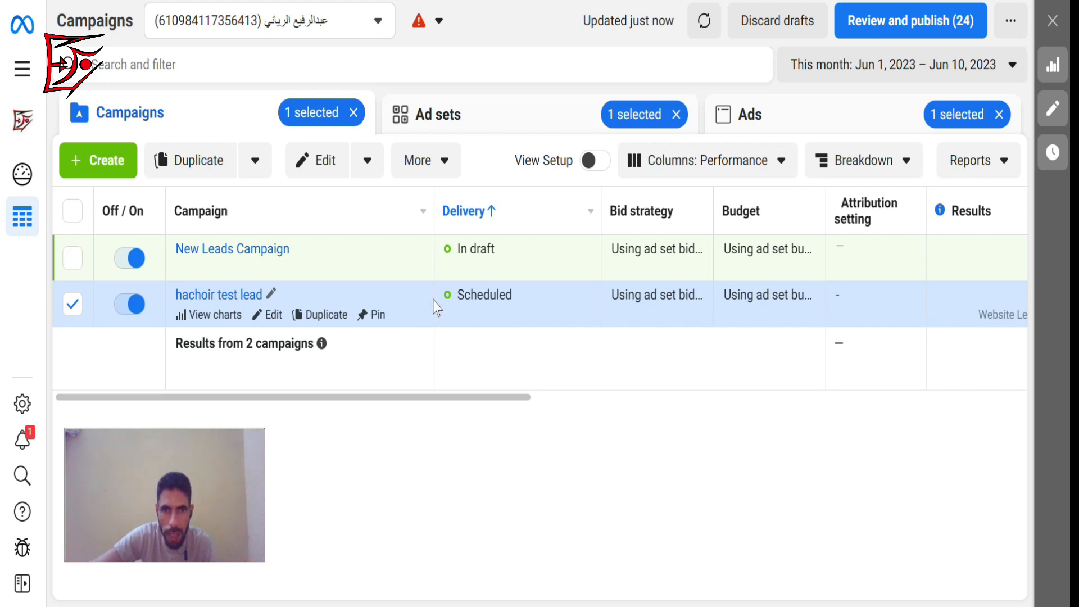
left_click(506, 124)
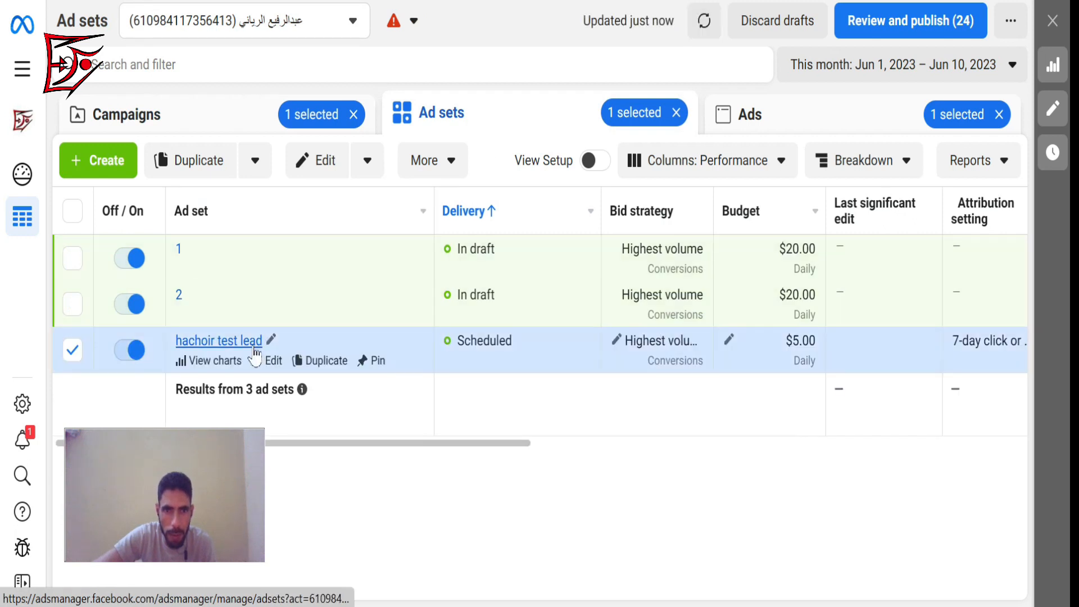
left_click(278, 363)
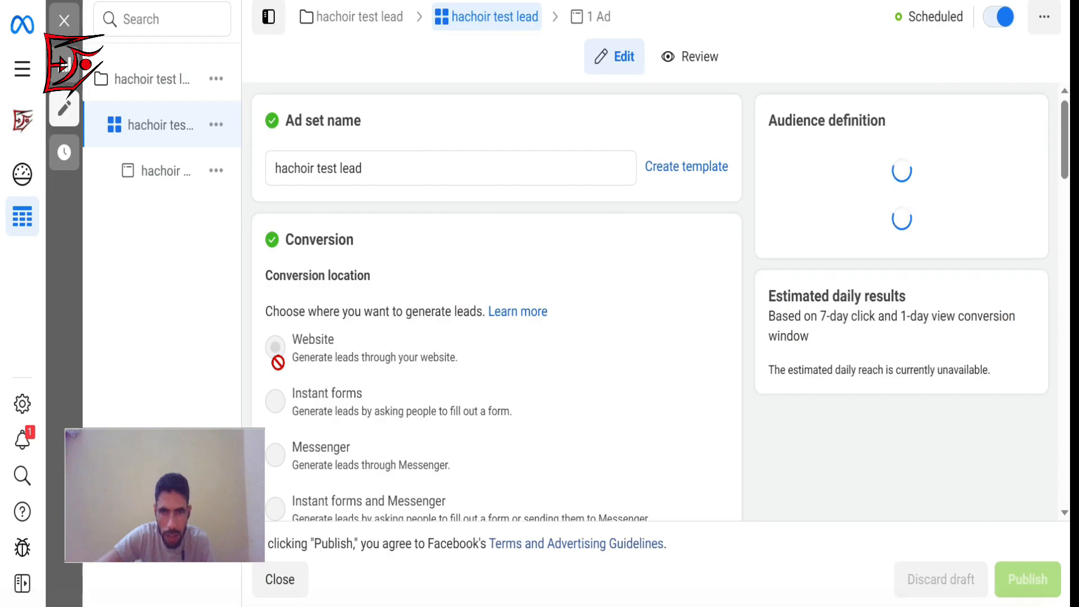
left_click_drag(1064, 117, 1069, 326)
scroll(669, 395, "down", 3)
scroll(669, 395, "up", 6)
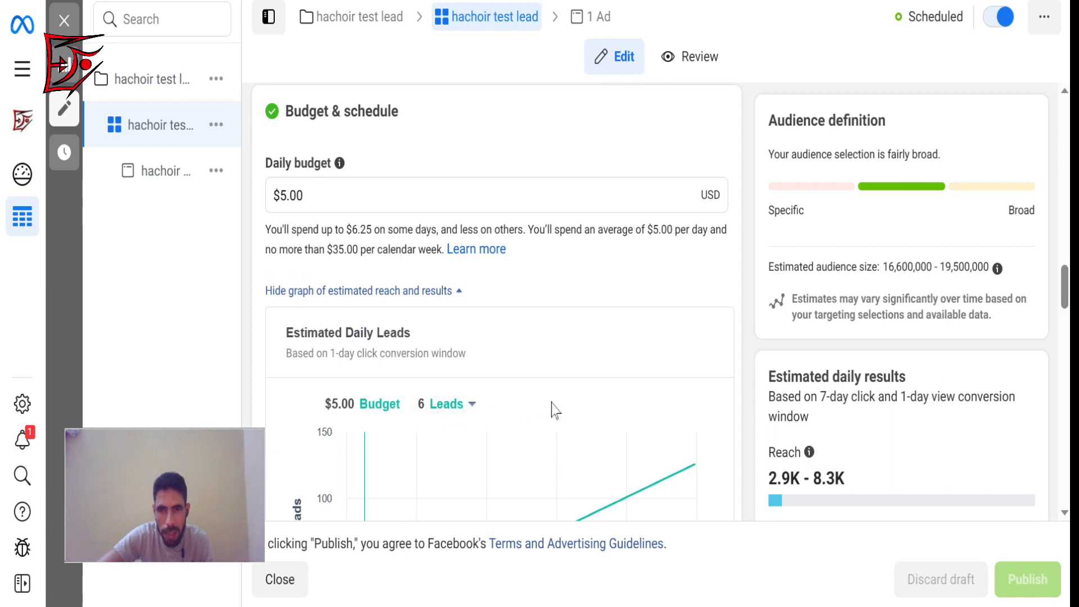
left_click_drag(1064, 297, 1064, 475)
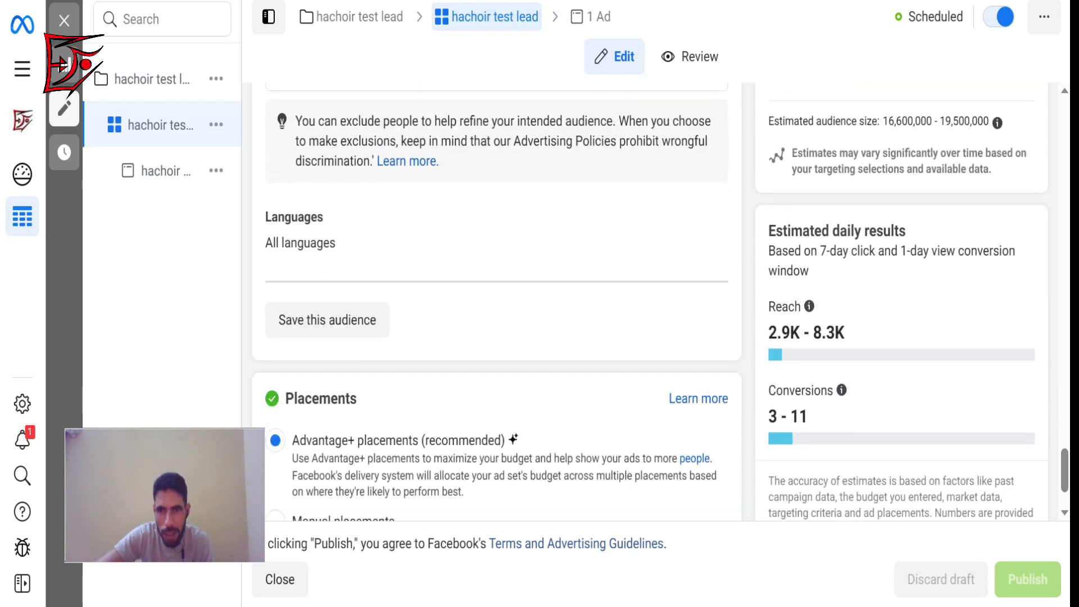
left_click_drag(1061, 472, 1041, 344)
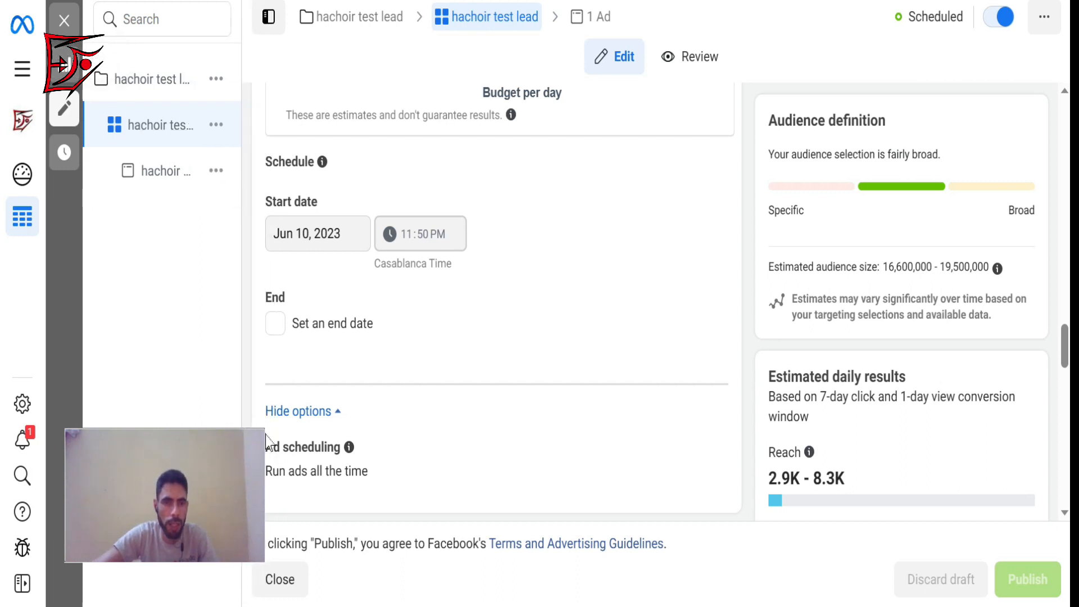
left_click_drag(259, 429, 851, 140)
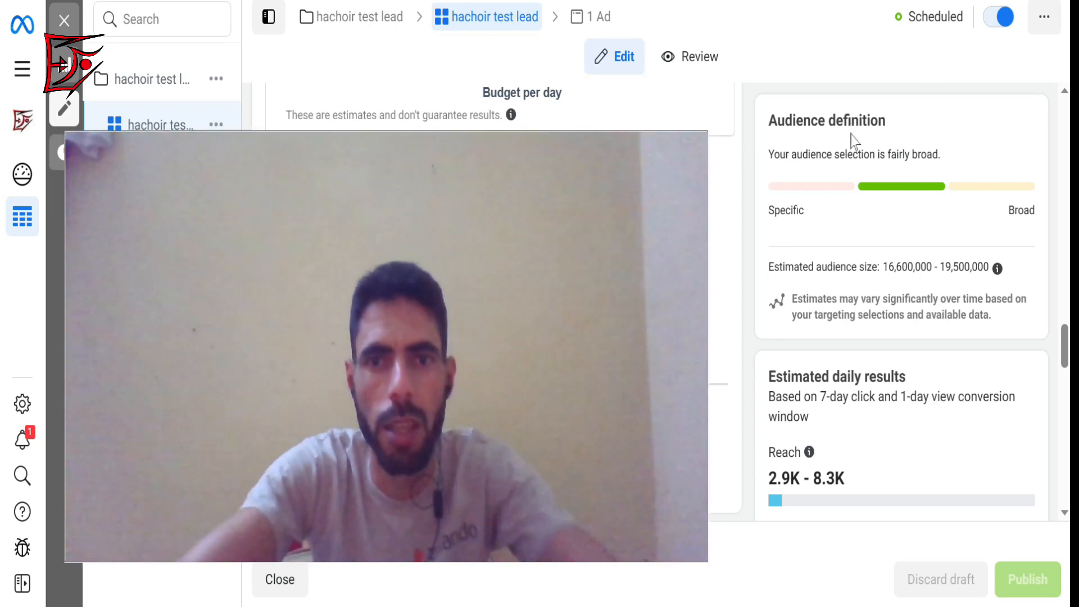